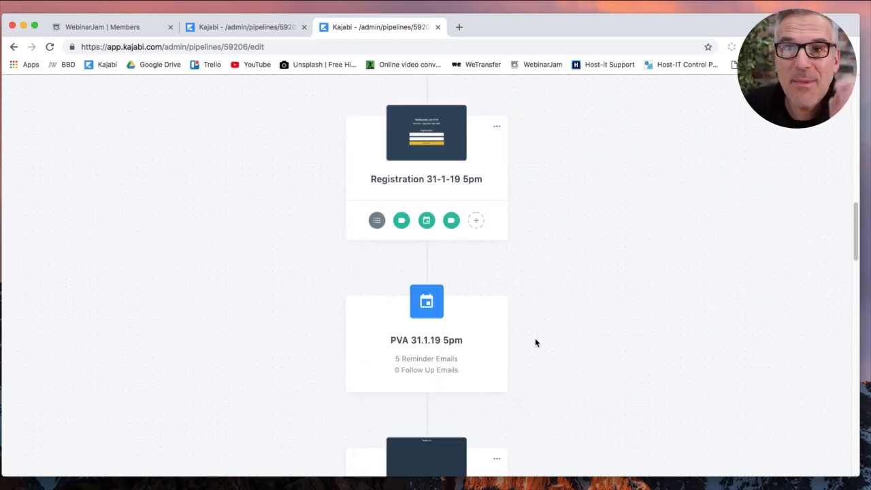
# Look over the January 2019 Launch pipeline and open its January 2019 Registration Page.
pyautogui.scroll(-5, 536, 343)
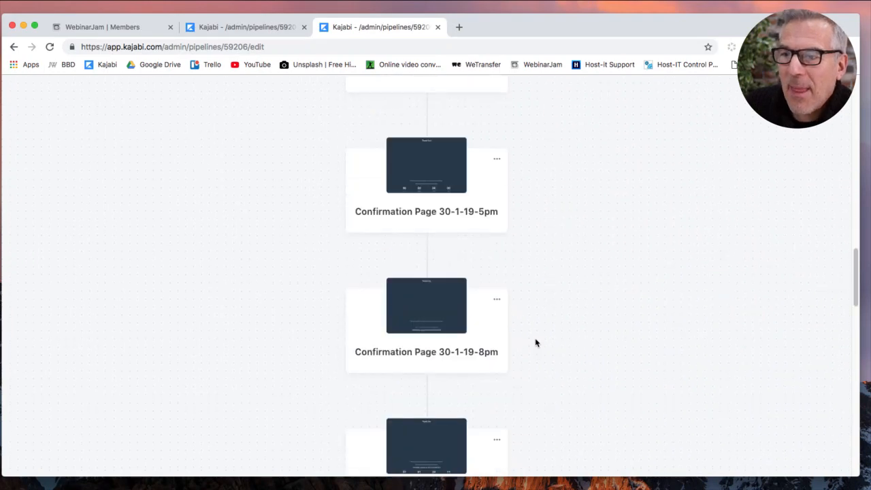
pyautogui.scroll(-6, 529, 334)
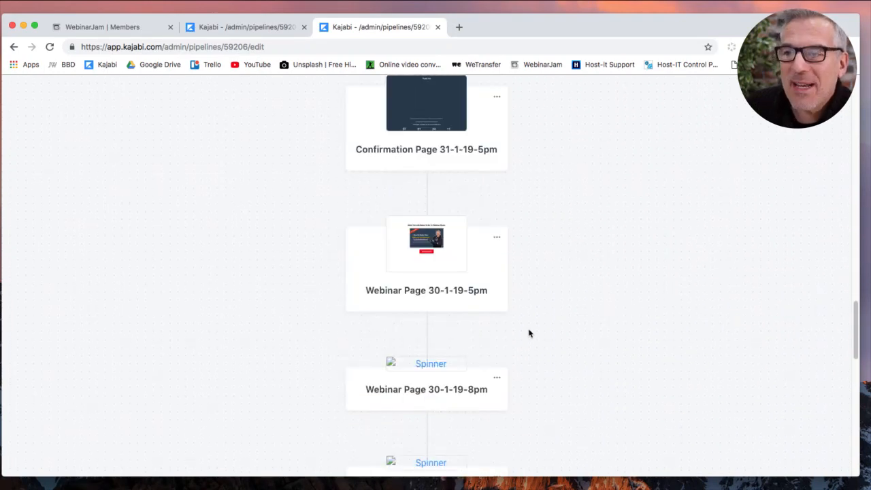
pyautogui.scroll(15, 529, 333)
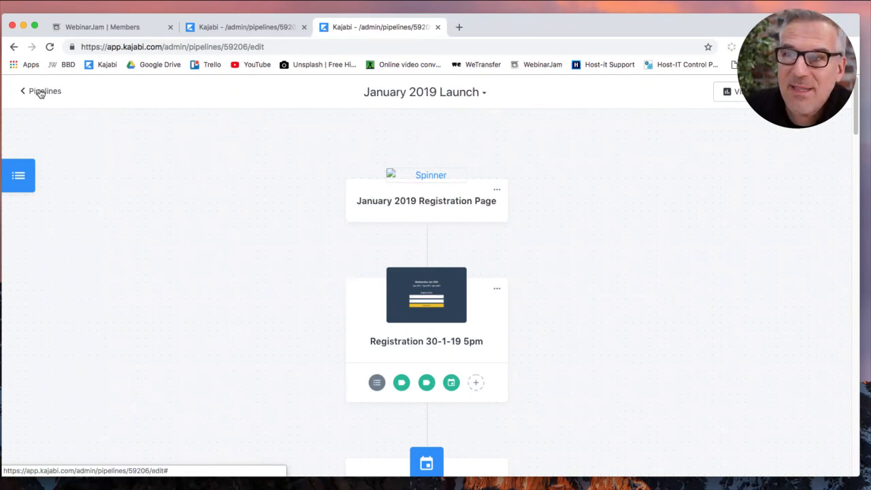
pyautogui.click(375, 207)
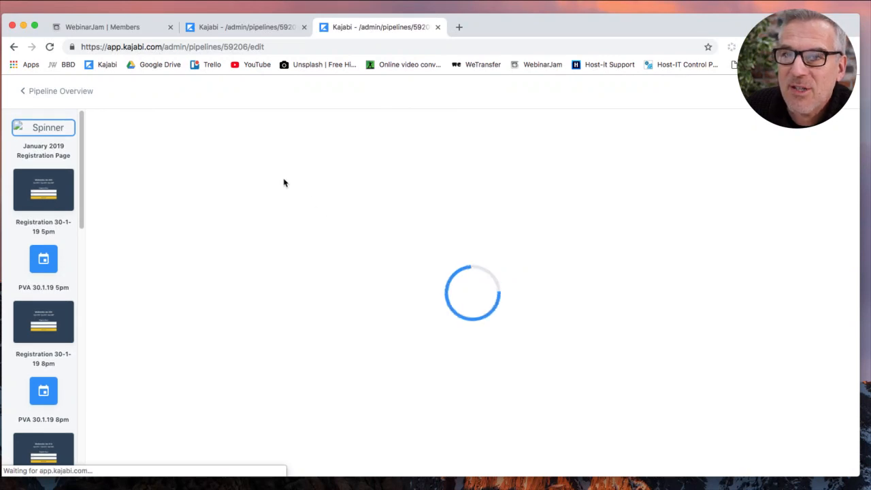
# Leave the registration page, go back to the list of all pipelines, and go to Website.
pyautogui.click(77, 94)
pyautogui.click(44, 94)
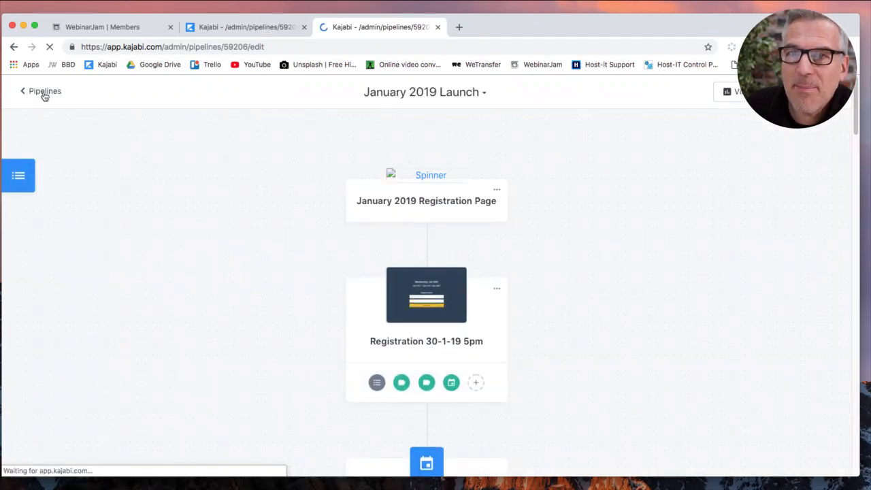
pyautogui.click(43, 136)
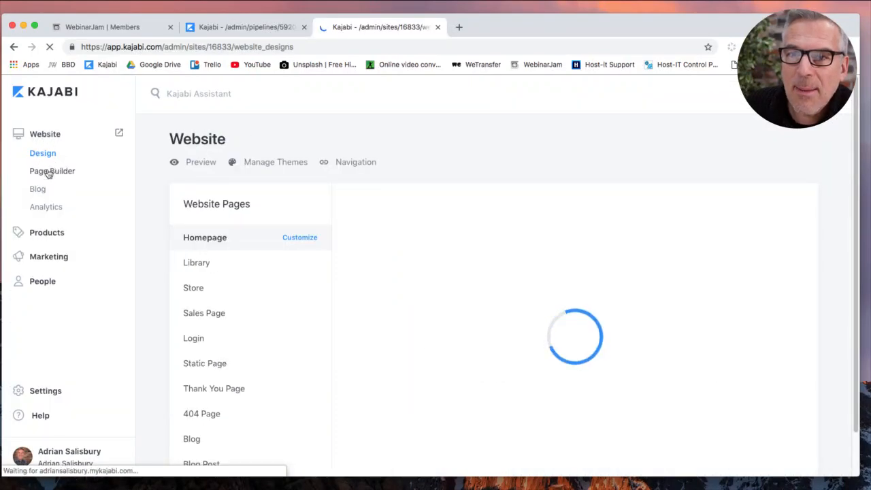
# Clone the January 2019 Registration Page from the January 2019 Launch pipeline pages.
pyautogui.click(45, 173)
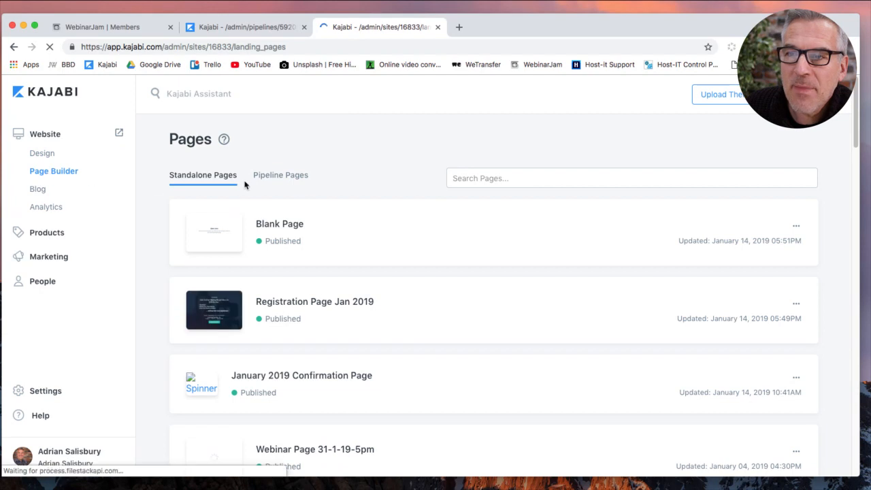
pyautogui.click(269, 177)
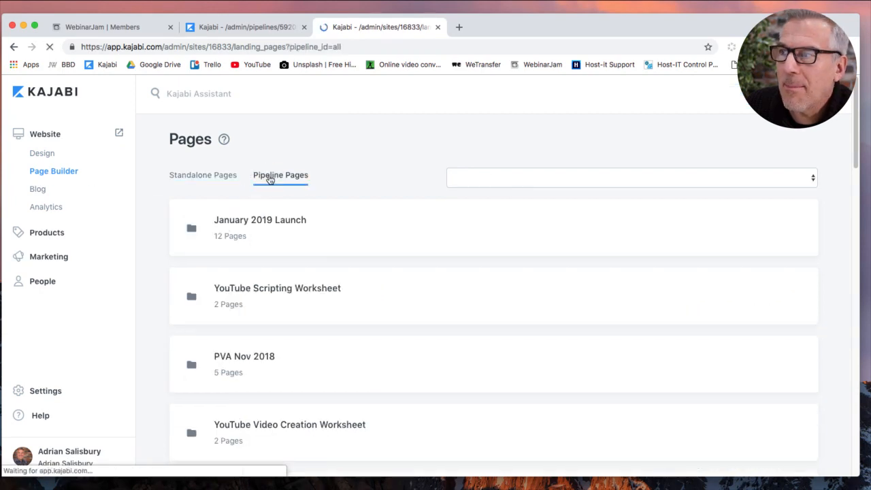
pyautogui.click(282, 224)
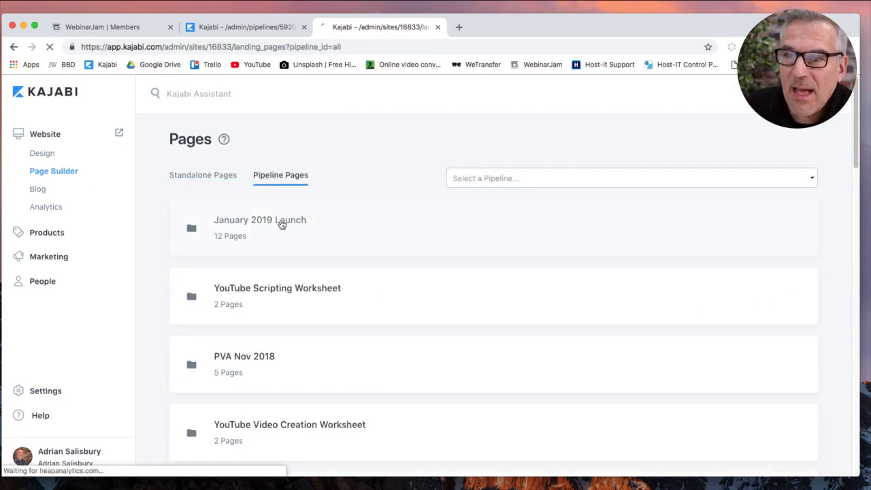
pyautogui.scroll(-3, 424, 259)
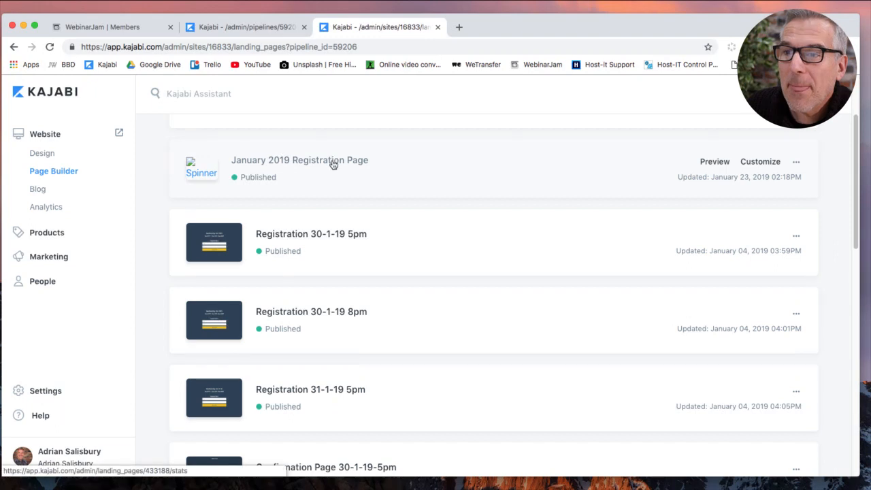
pyautogui.click(794, 165)
pyautogui.click(755, 225)
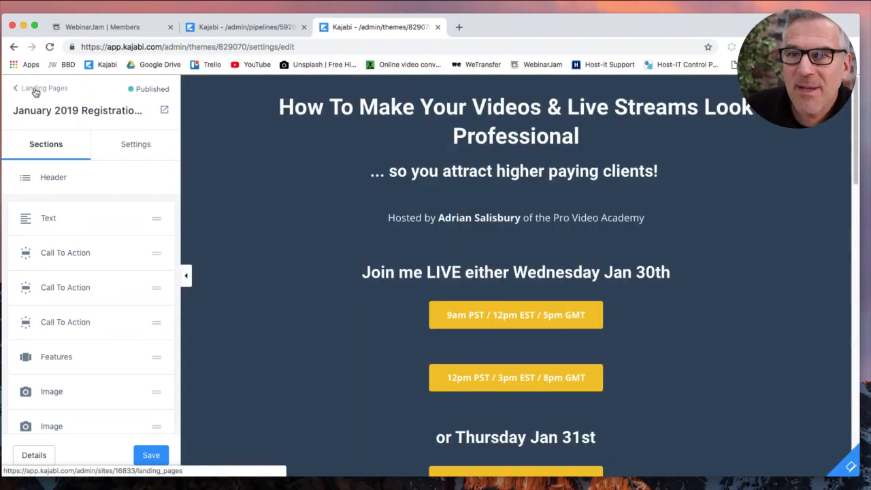
# Retitle the copy 'January 2019 Registration Page AUS' with slug january-2019-registration-page-aus and save.
pyautogui.click(35, 90)
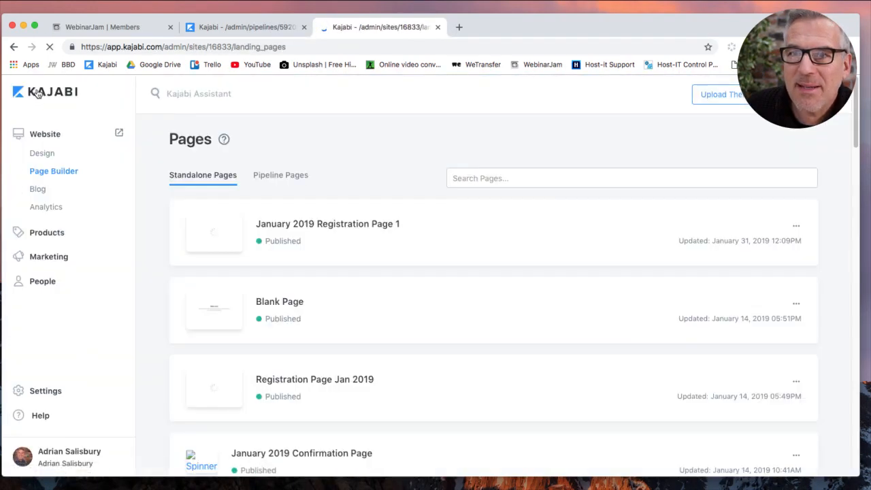
pyautogui.moveTo(306, 220)
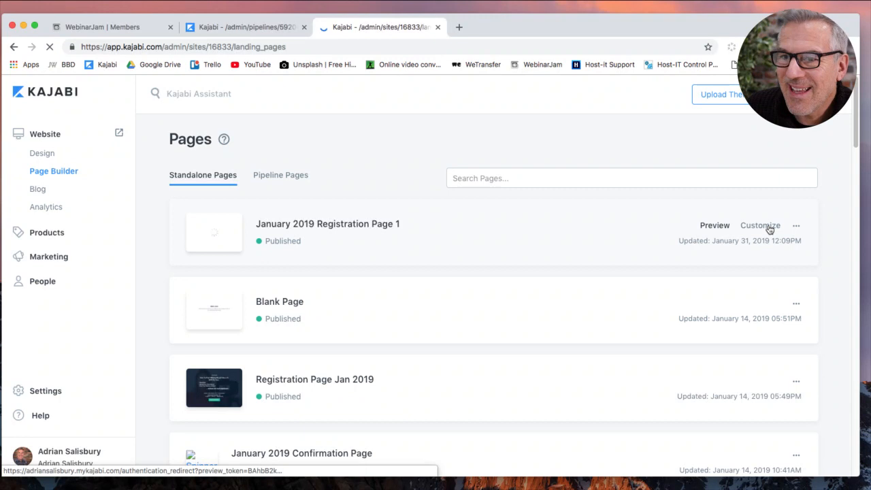
pyautogui.click(797, 227)
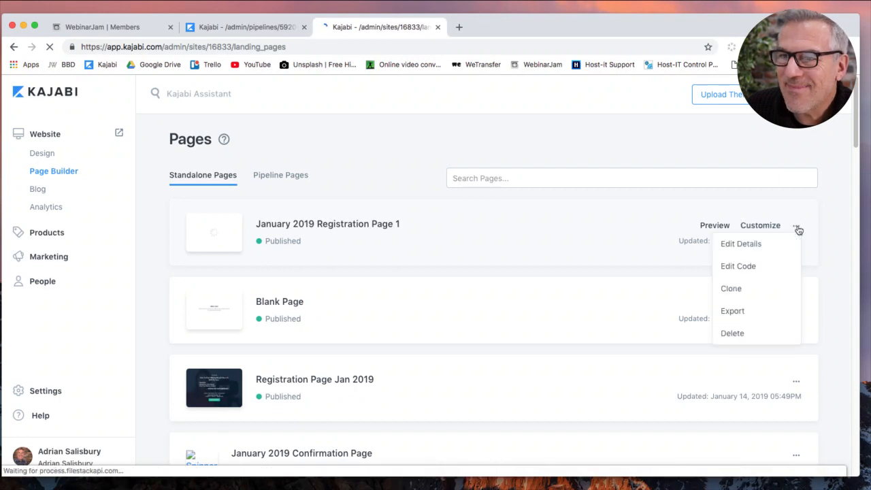
pyautogui.click(754, 245)
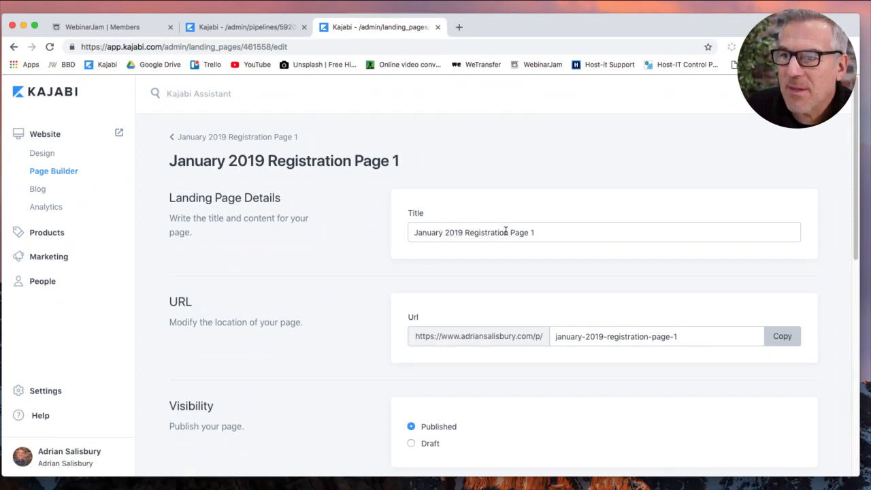
pyautogui.doubleClick(534, 232)
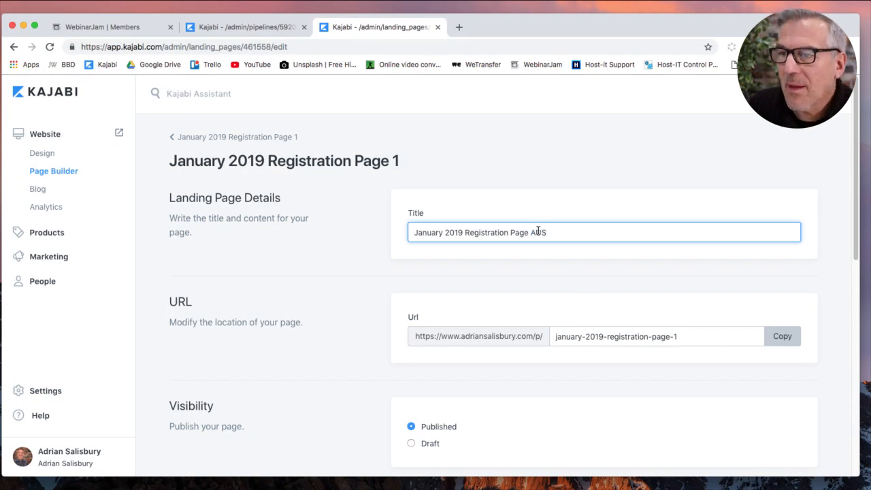
pyautogui.click(676, 337)
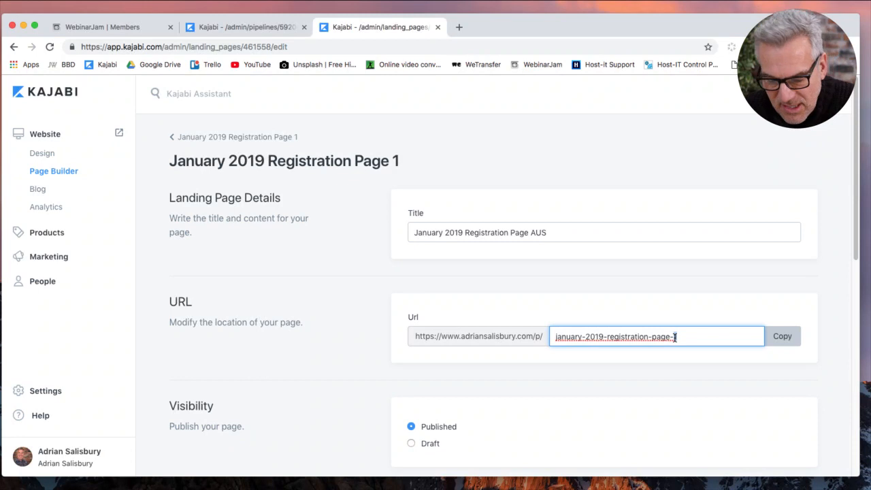
pyautogui.write('aus')
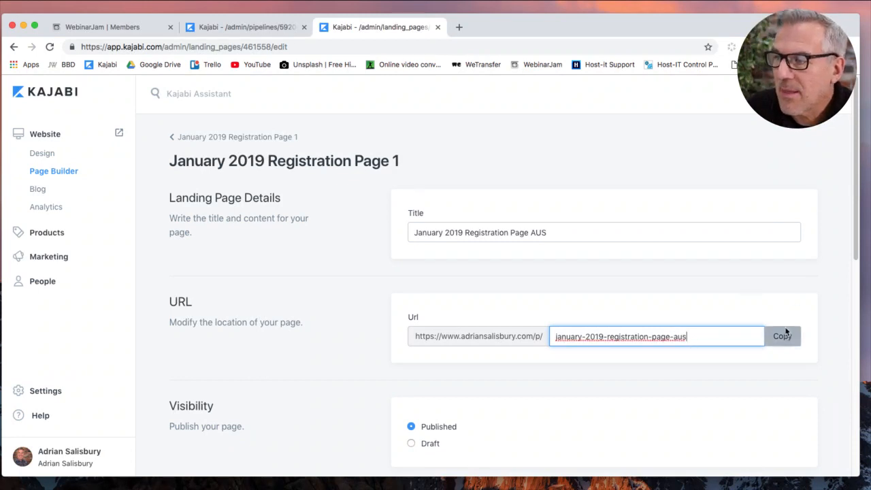
pyautogui.click(818, 94)
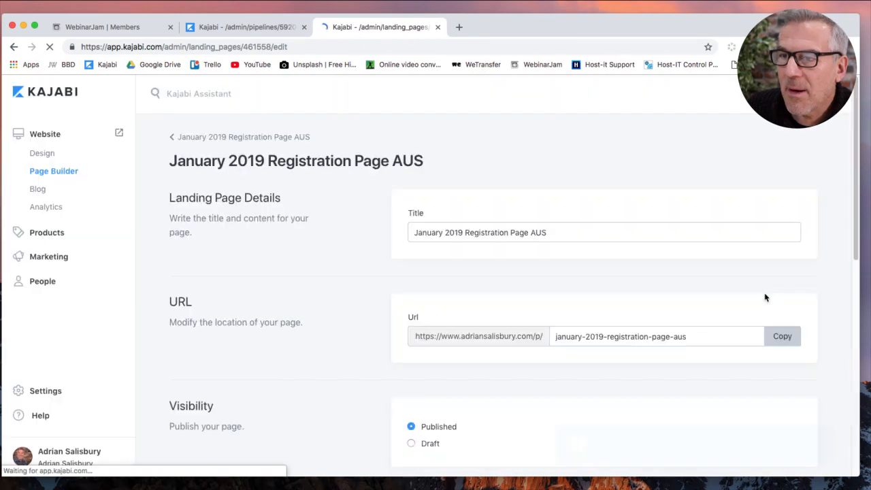
pyautogui.click(222, 138)
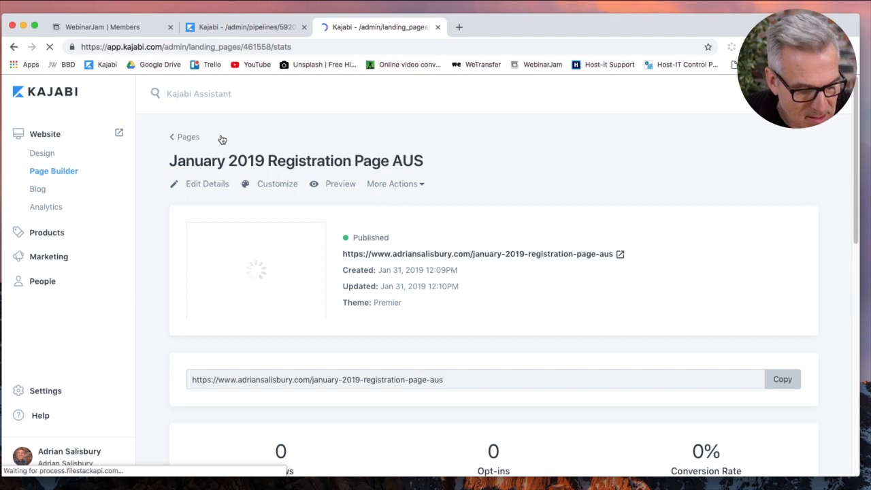
pyautogui.click(184, 139)
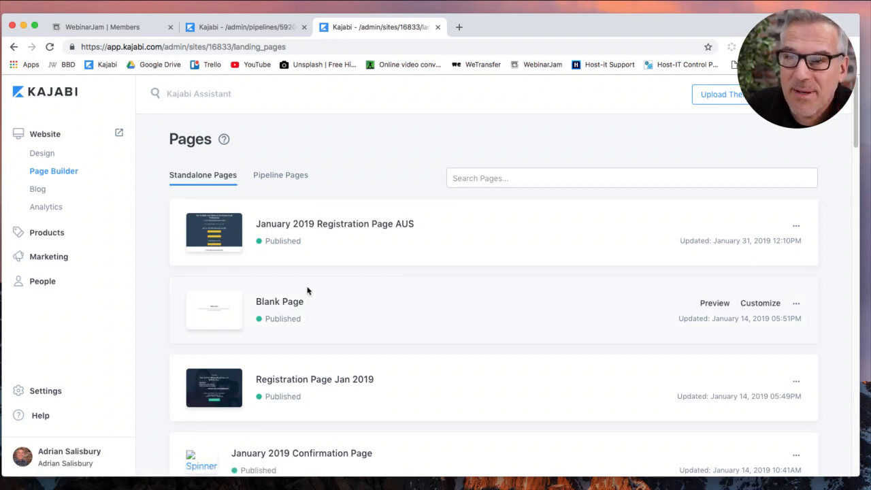
# Clone Webinar Page 31-1-19-5pm from the Pages list and return to Landing Pages.
pyautogui.scroll(-5, 342, 311)
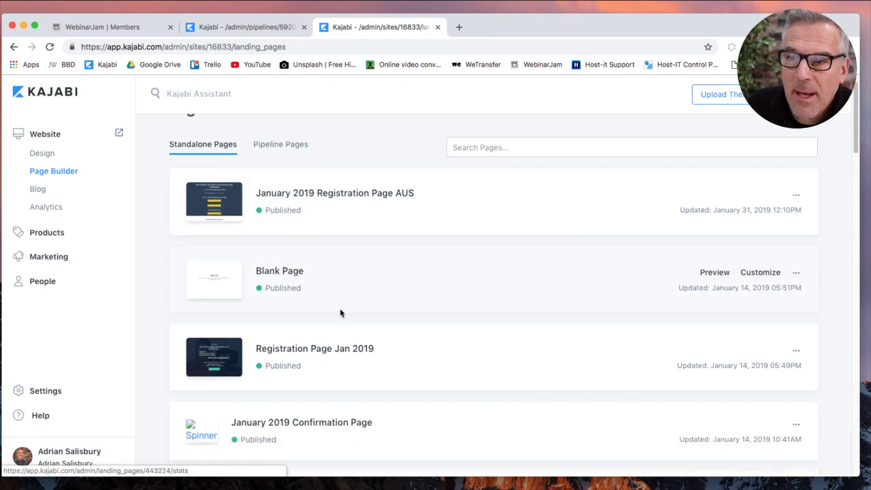
pyautogui.scroll(-2, 342, 304)
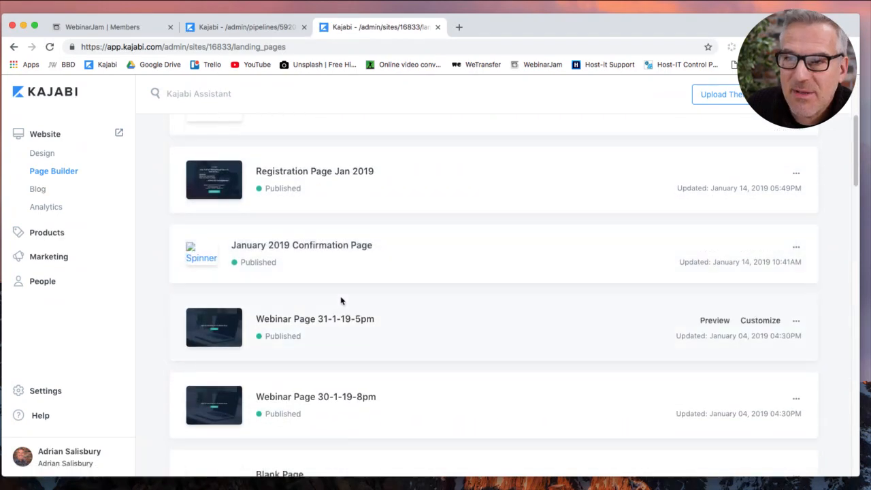
pyautogui.scroll(4, 341, 301)
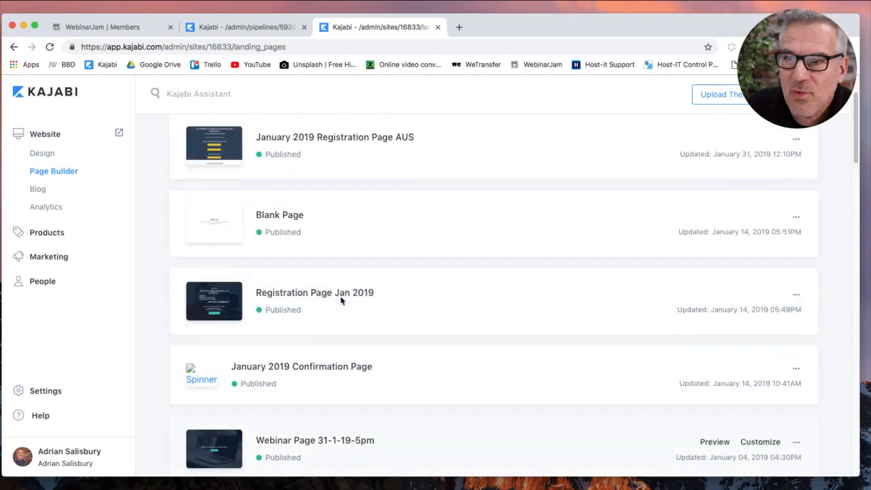
pyautogui.scroll(-8, 341, 301)
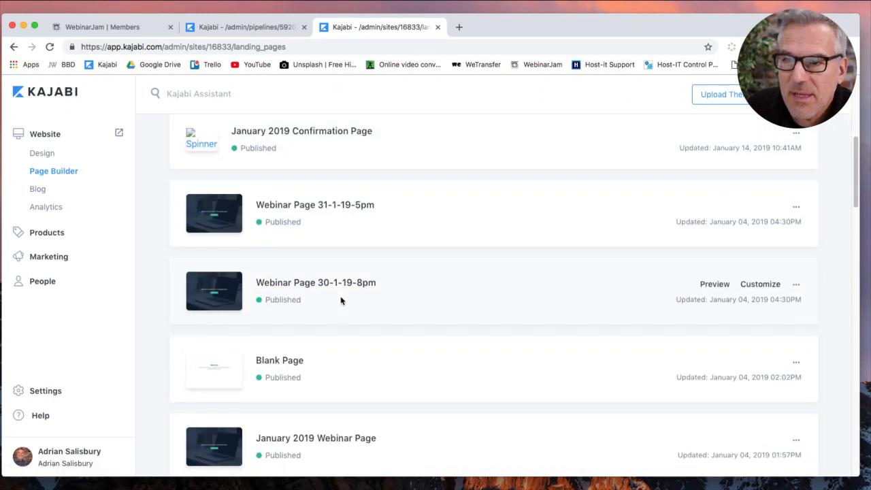
pyautogui.click(796, 207)
pyautogui.click(746, 272)
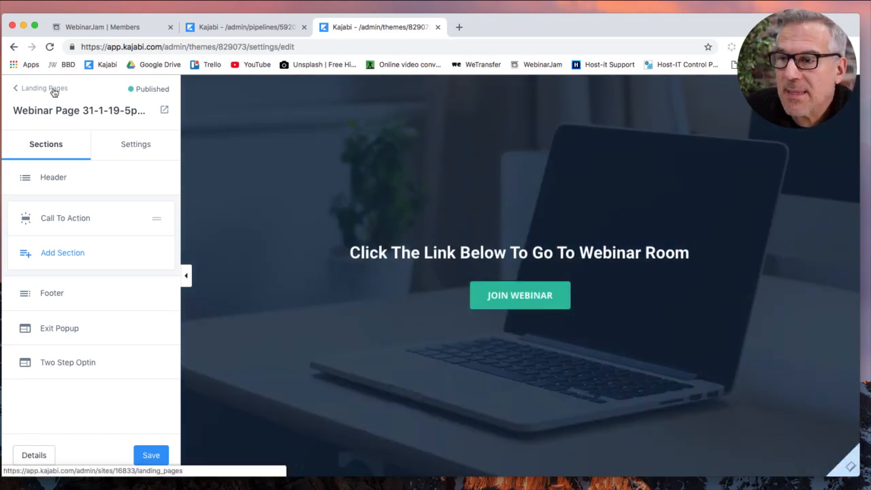
pyautogui.click(55, 91)
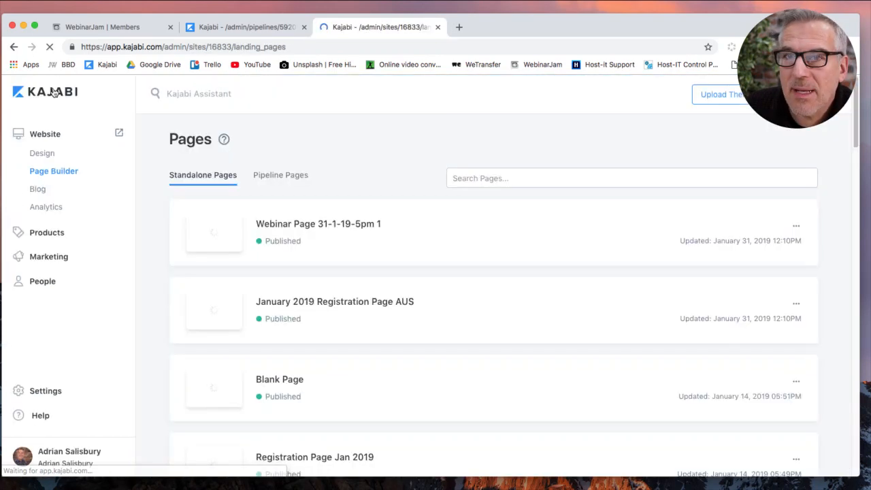
pyautogui.click(796, 227)
# Retitle the webinar copy 'Webinar Page AUS' with slug webinar-page-aus, save, and return to Pages.
pyautogui.click(784, 243)
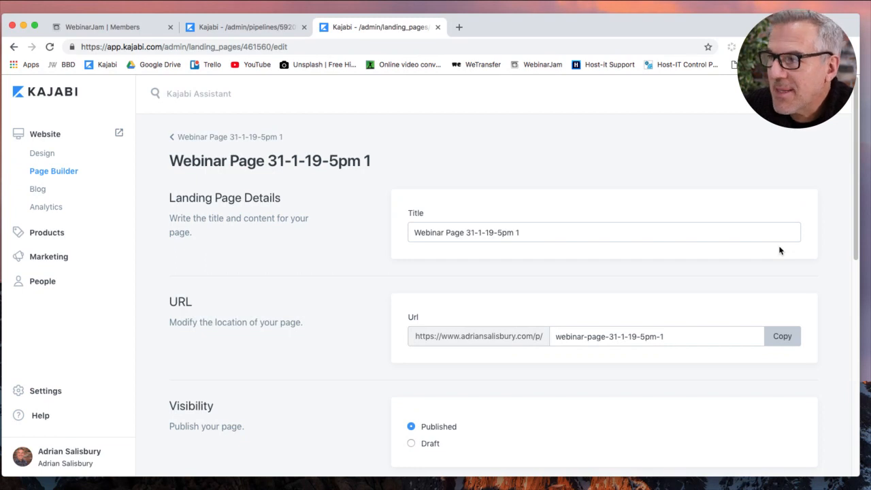
pyautogui.click(537, 233)
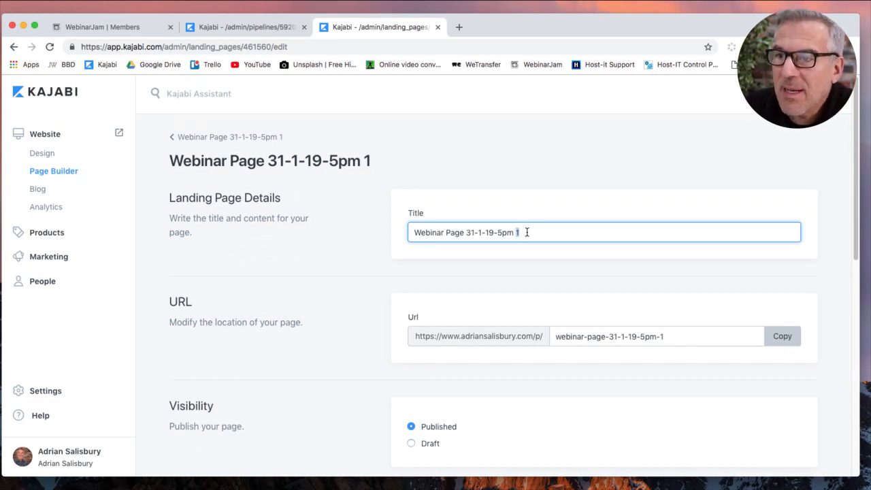
pyautogui.moveTo(466, 234); pyautogui.dragTo(570, 229)
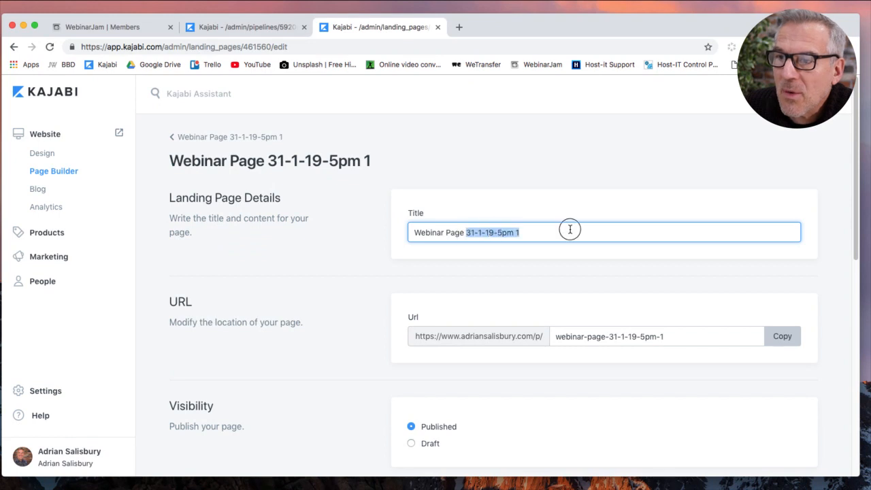
pyautogui.write('AUS')
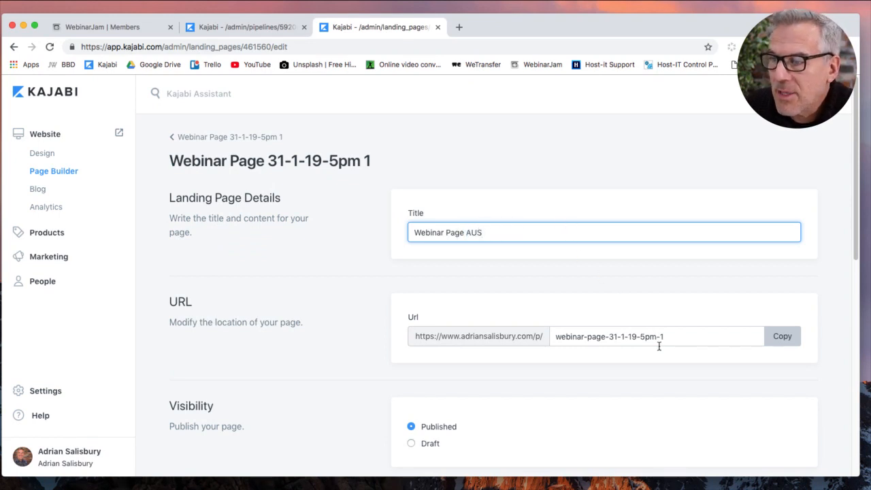
pyautogui.moveTo(608, 336); pyautogui.dragTo(669, 337)
pyautogui.write('aus')
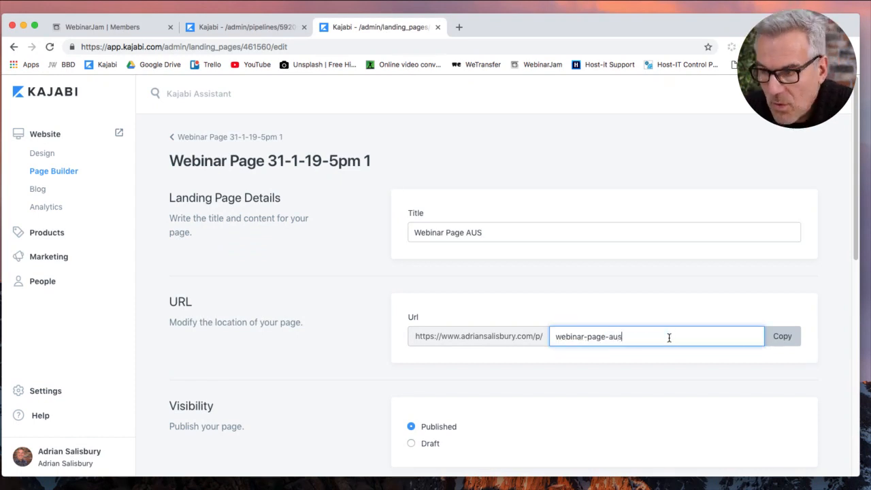
pyautogui.press('Return')
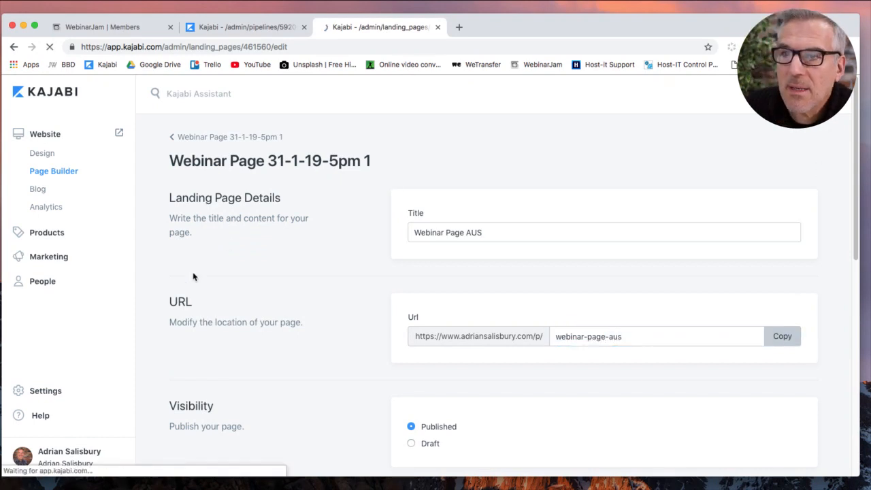
pyautogui.click(195, 139)
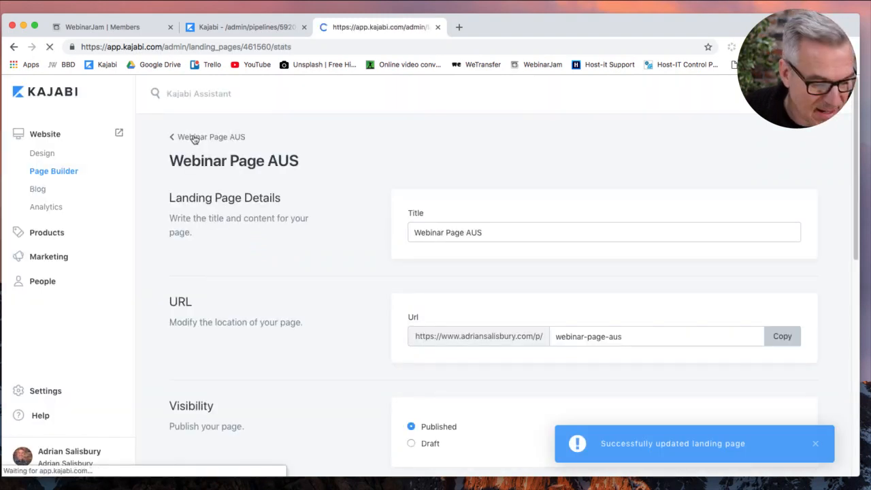
pyautogui.click(192, 138)
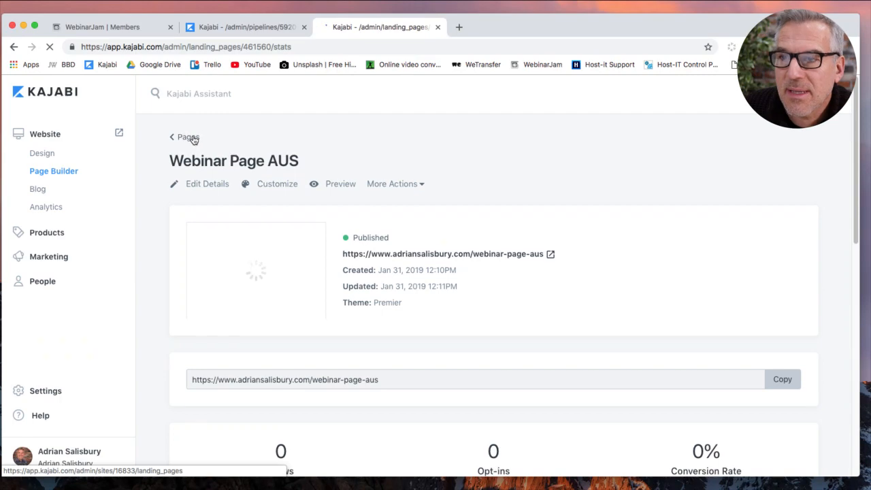
pyautogui.scroll(-3, 406, 336)
pyautogui.scroll(-7, 407, 339)
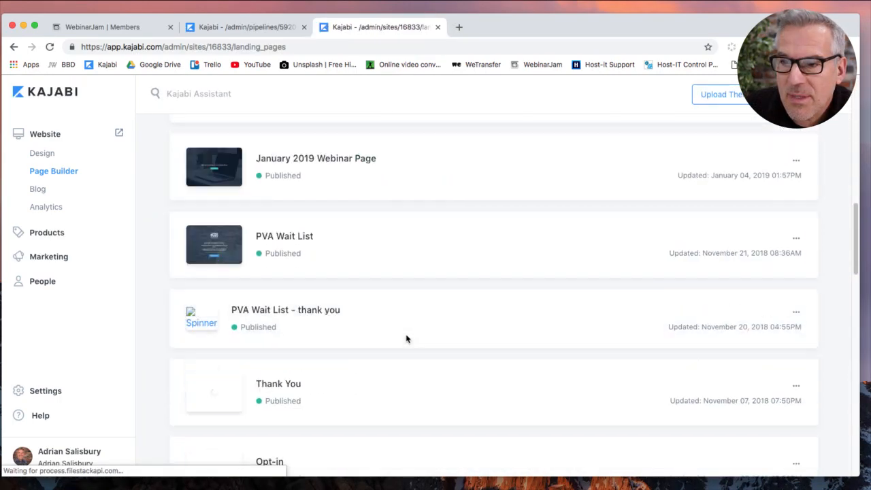
pyautogui.scroll(10, 406, 338)
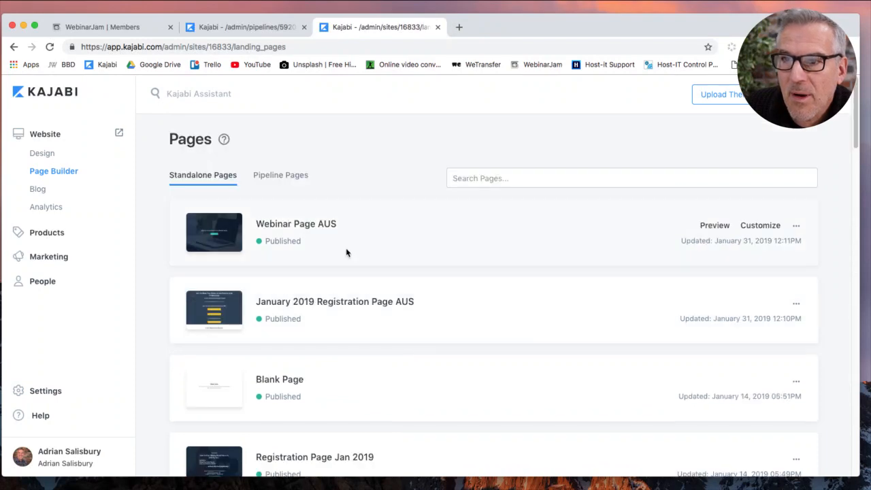
# Clone Confirmation Page 30-1-19-5pm from the January 2019 Launch pipeline pages.
pyautogui.click(301, 178)
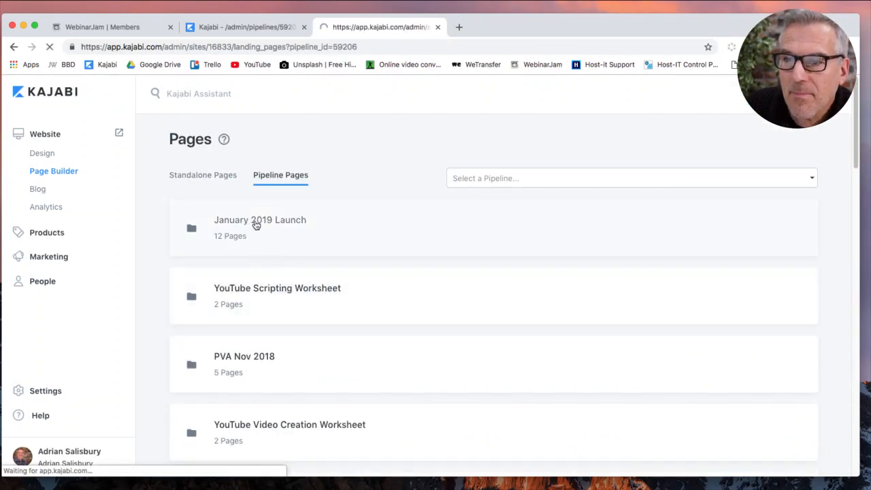
pyautogui.scroll(-4, 372, 343)
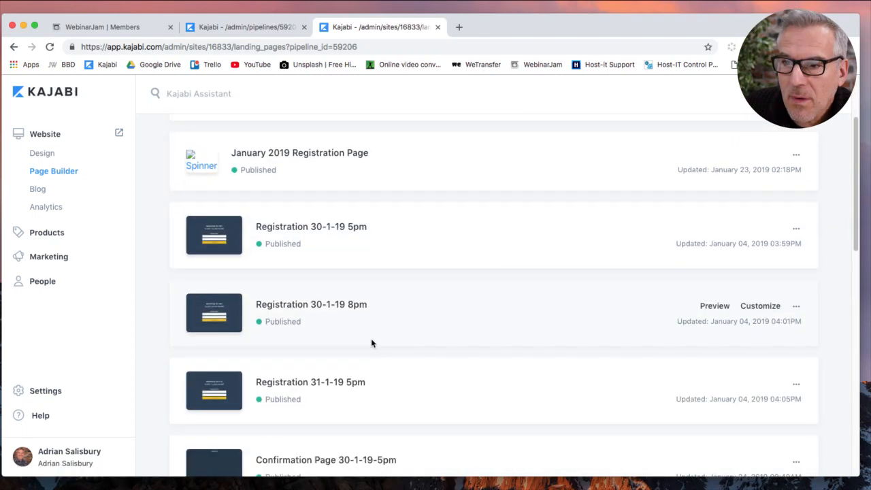
pyautogui.scroll(-6, 391, 344)
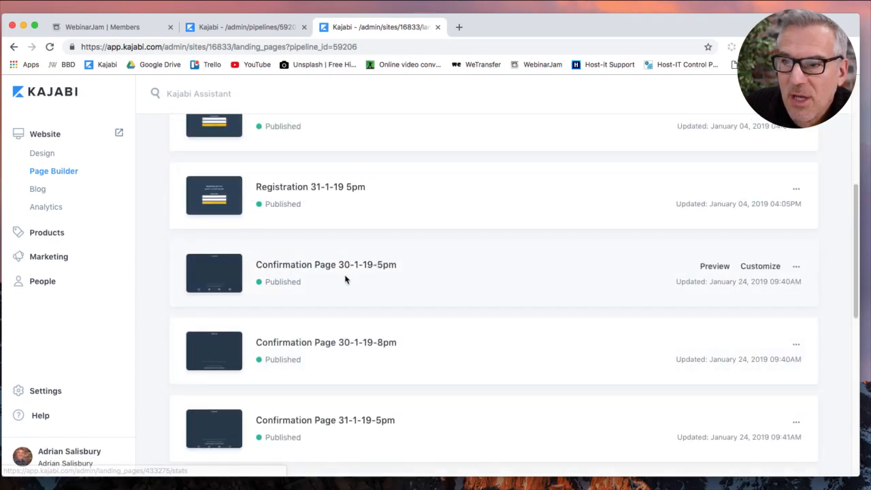
pyautogui.click(793, 270)
pyautogui.click(730, 324)
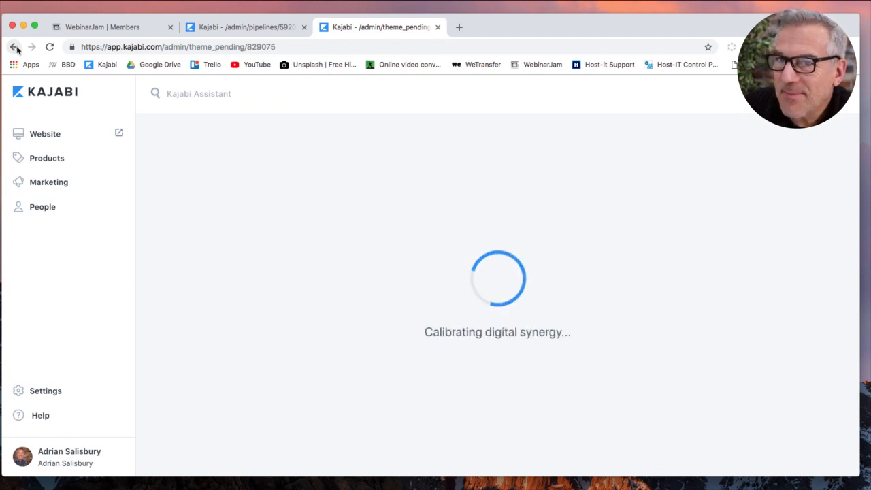
# Save and close the pipeline editor, then return to the Landing Pages list.
pyautogui.click(247, 27)
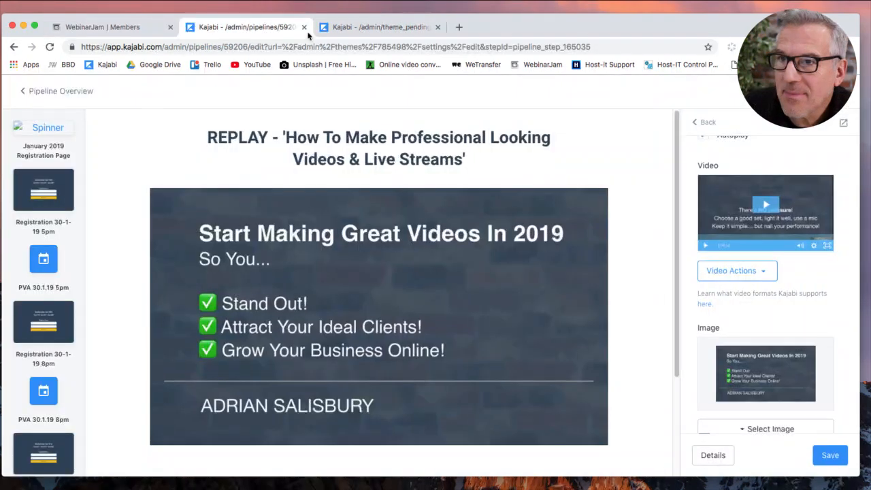
pyautogui.click(831, 455)
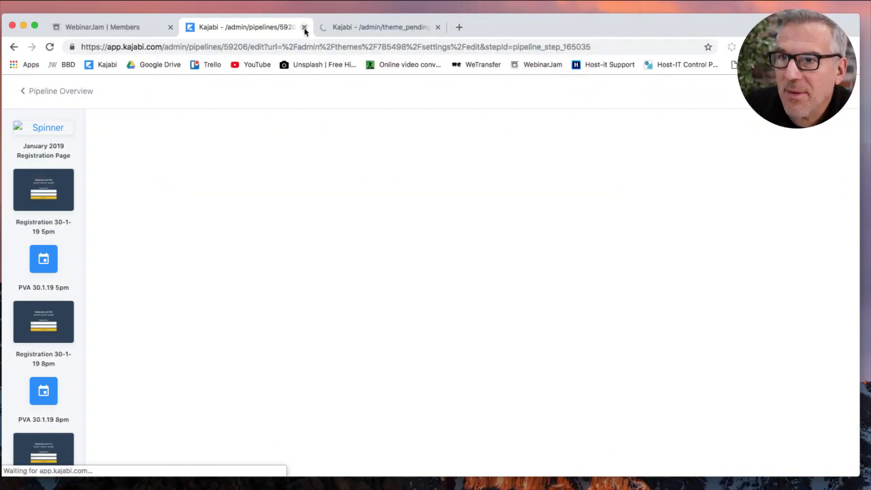
pyautogui.click(304, 28)
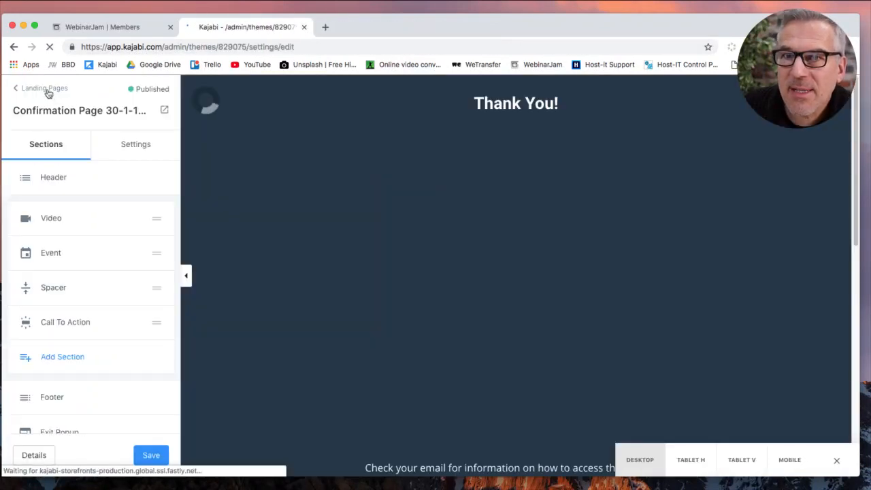
pyautogui.click(45, 89)
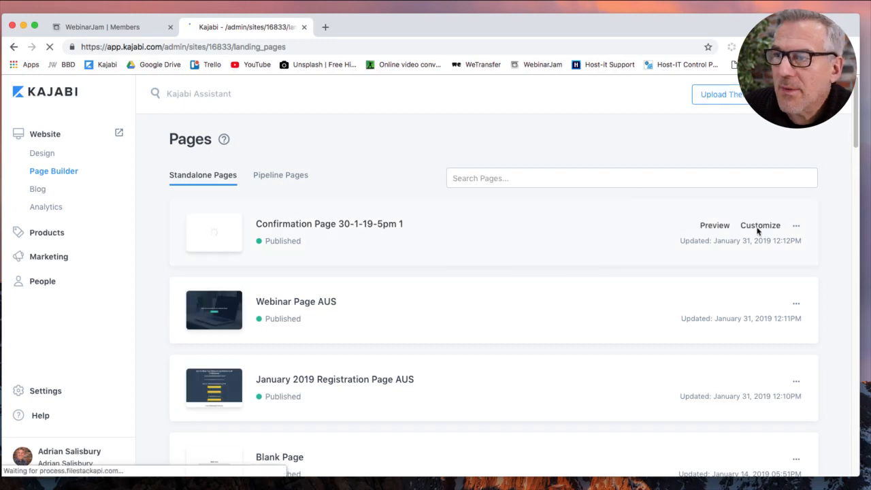
pyautogui.click(797, 229)
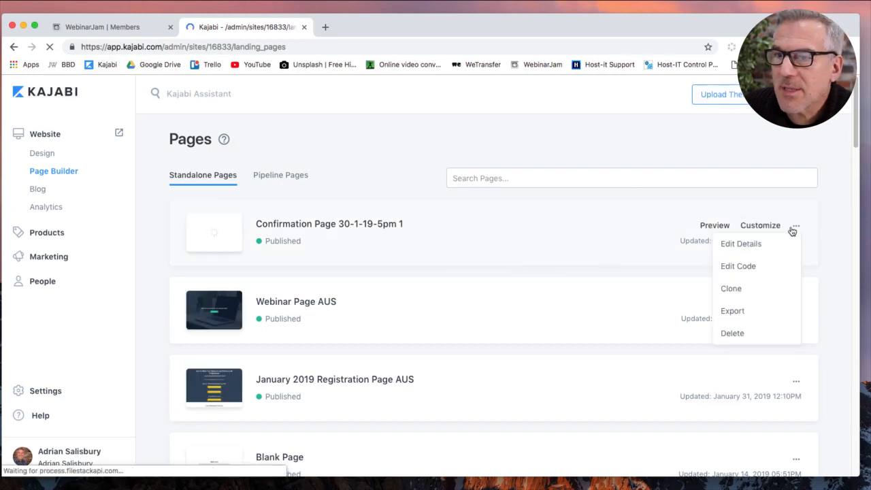
# Retitle the copy 'Confirmation Page AUS' with slug confirmation-page-aus, save, and return to Pages.
pyautogui.click(724, 245)
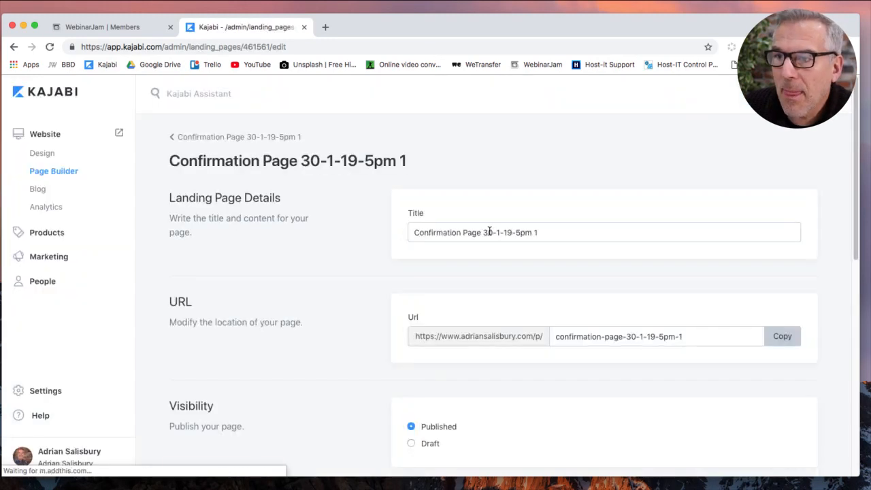
pyautogui.moveTo(484, 232); pyautogui.dragTo(539, 233)
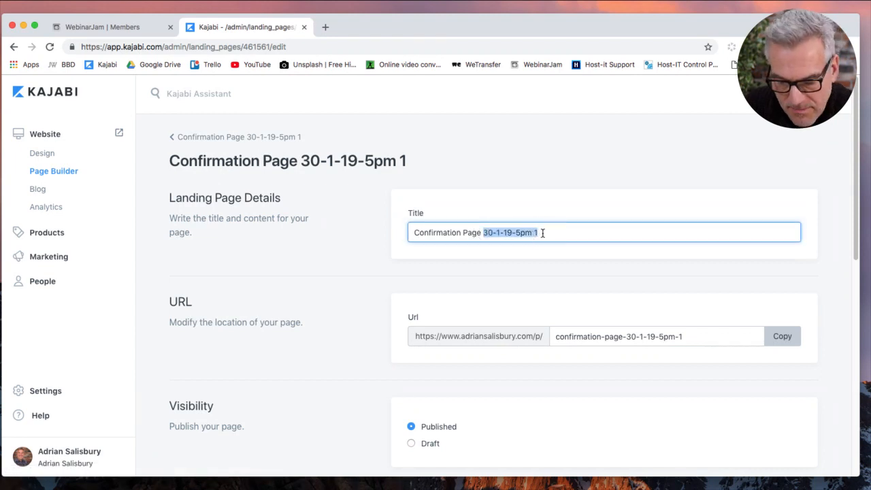
pyautogui.write('AUS')
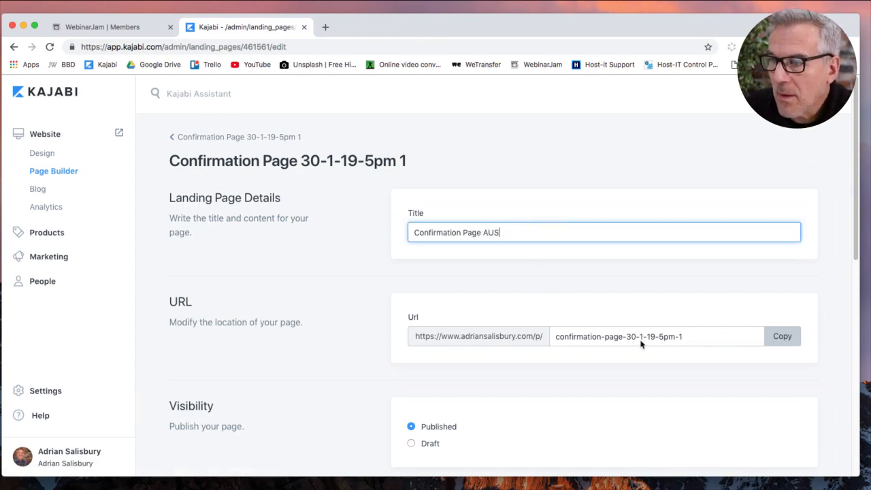
pyautogui.moveTo(627, 338); pyautogui.dragTo(702, 343)
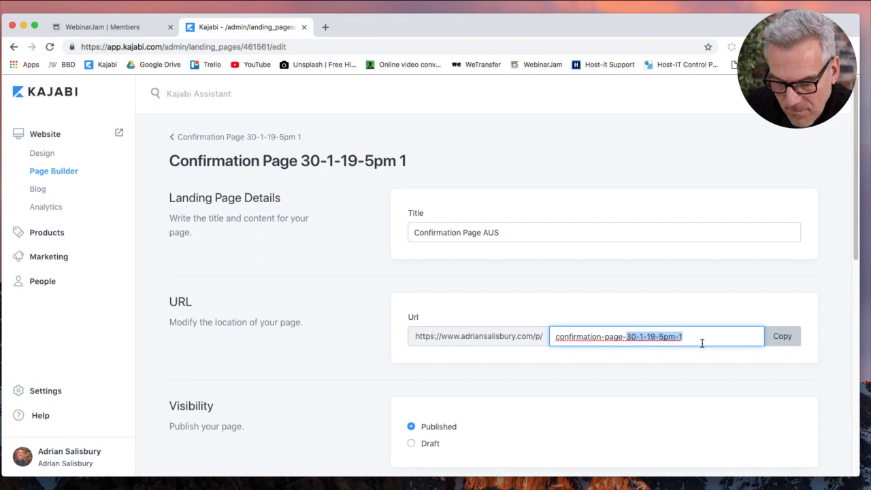
pyautogui.write('aus')
pyautogui.click(809, 95)
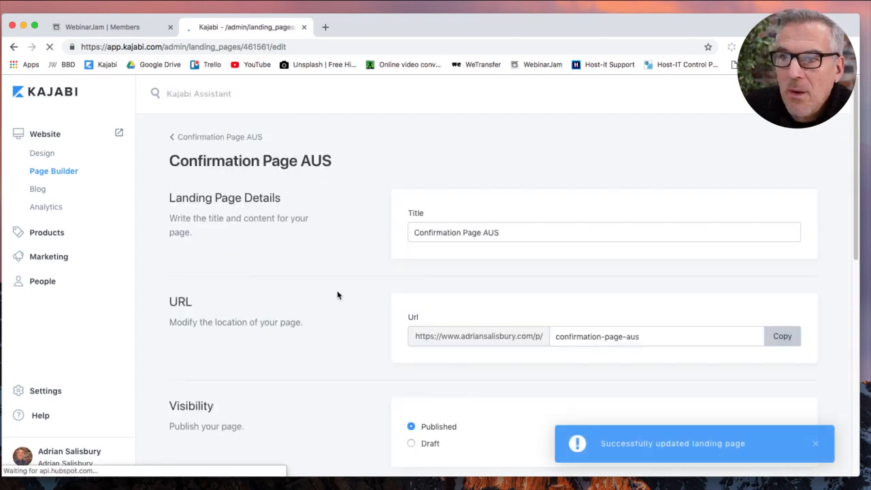
pyautogui.click(235, 139)
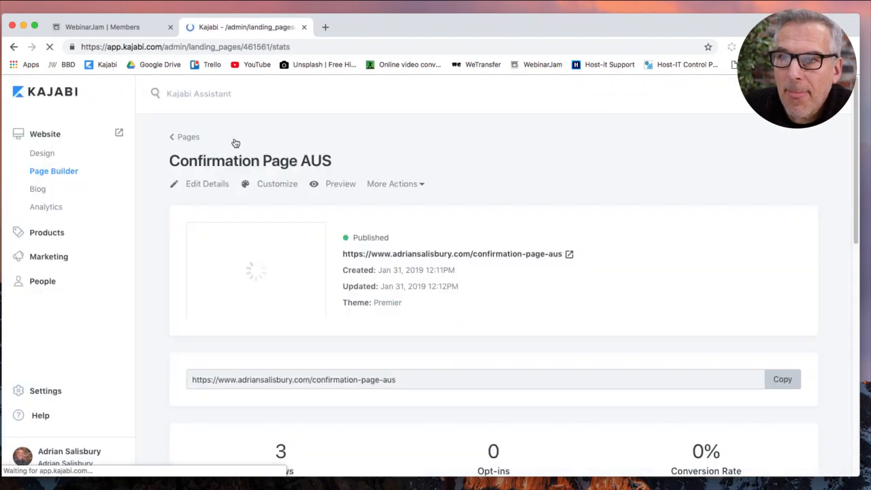
pyautogui.click(192, 141)
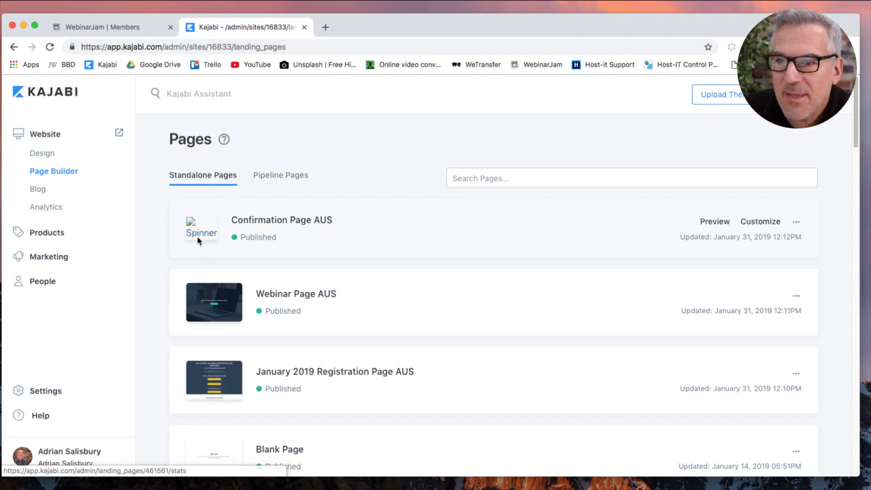
# Show the Pipeline Pages folders and scroll back up to January 2019 Launch.
pyautogui.scroll(-5, 397, 276)
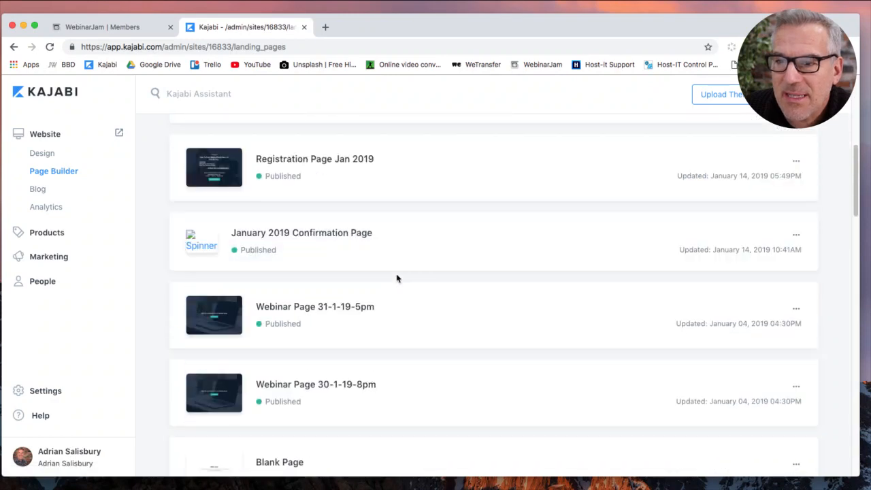
pyautogui.scroll(5, 386, 263)
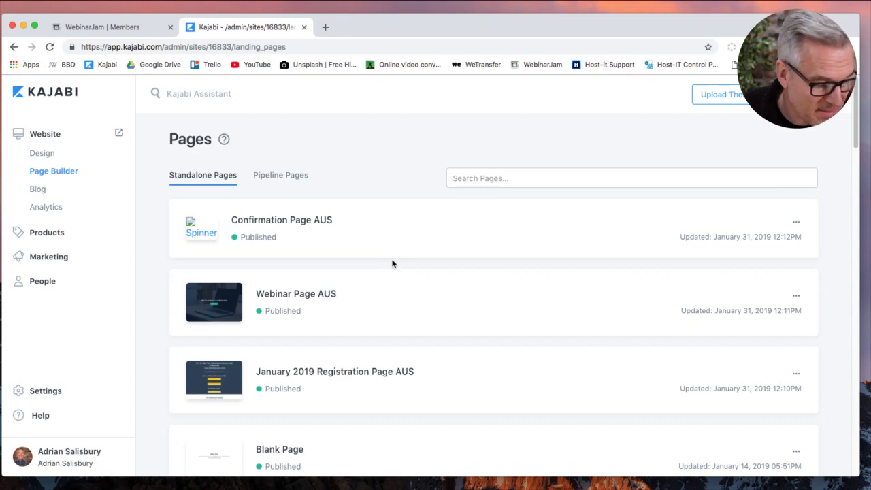
pyautogui.scroll(-10, 392, 266)
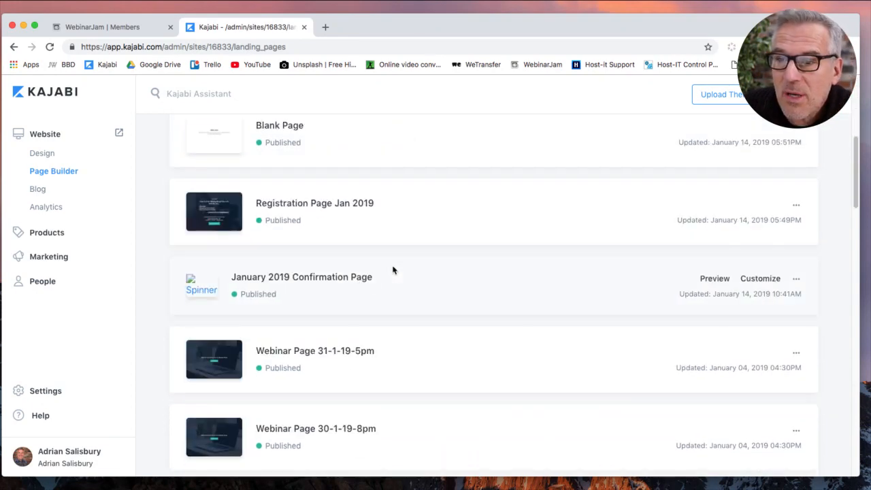
pyautogui.scroll(10, 395, 273)
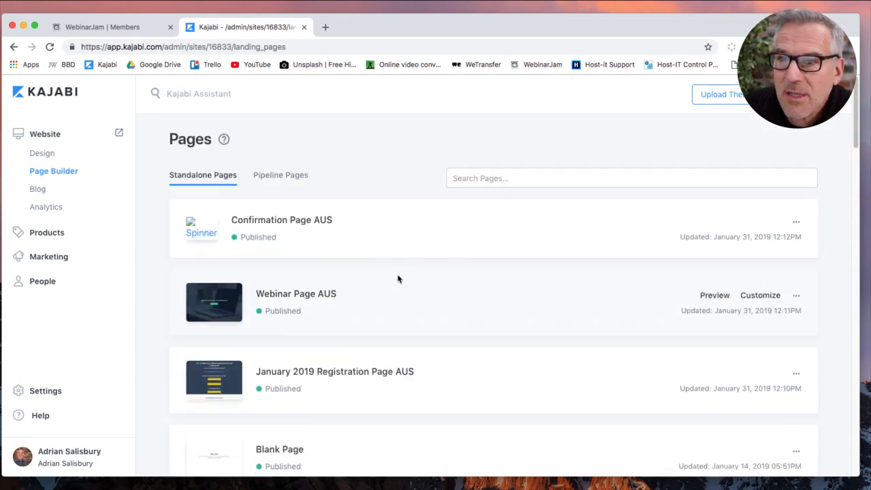
pyautogui.click(297, 178)
pyautogui.scroll(-6, 365, 329)
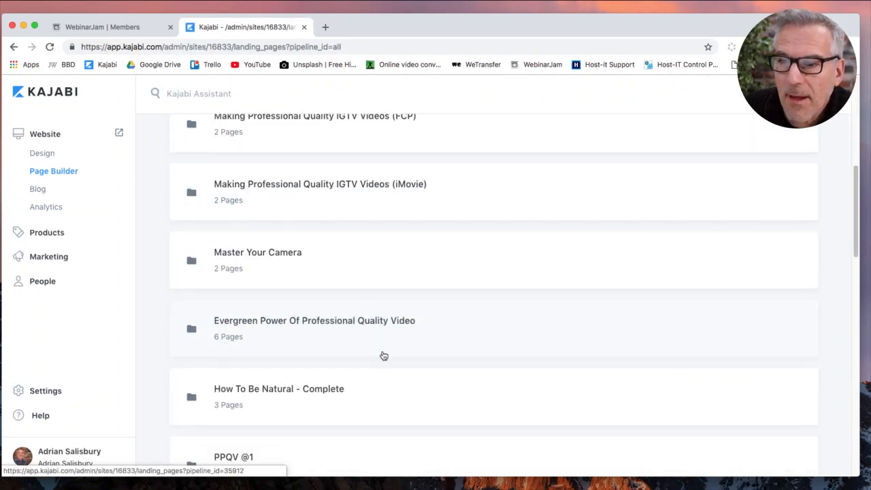
pyautogui.scroll(-4, 383, 356)
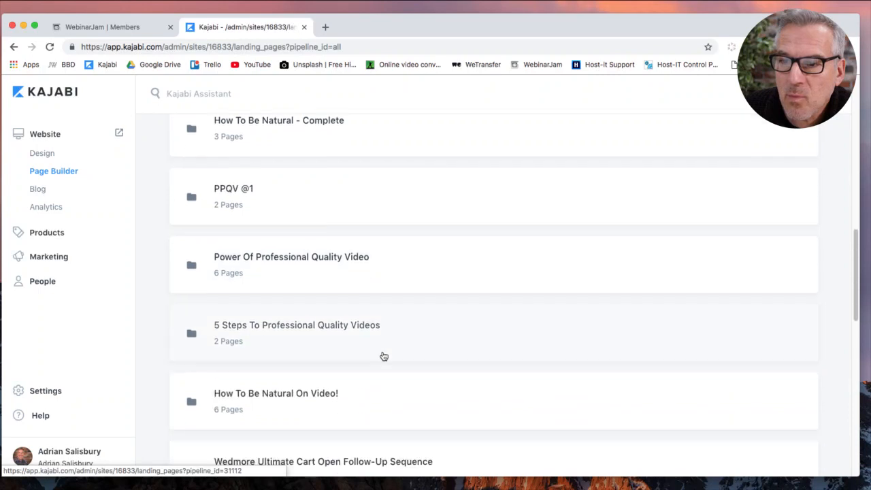
pyautogui.scroll(-8, 383, 355)
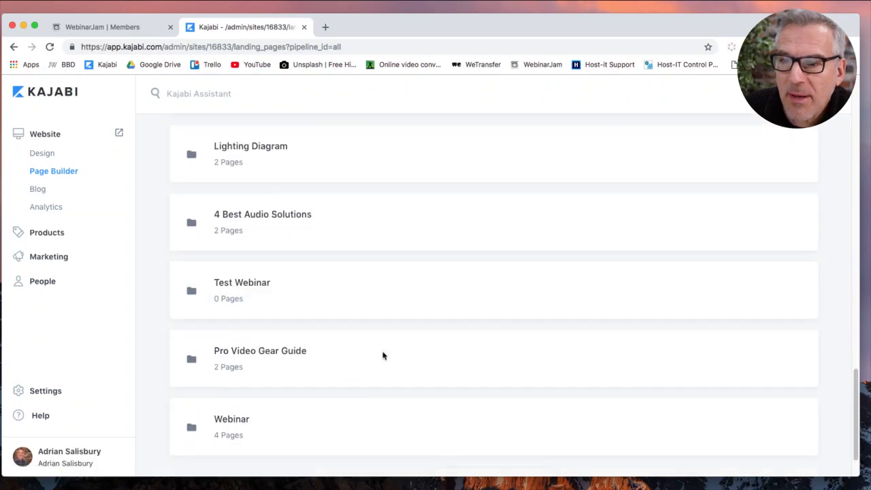
pyautogui.scroll(-1, 383, 355)
pyautogui.scroll(10, 383, 356)
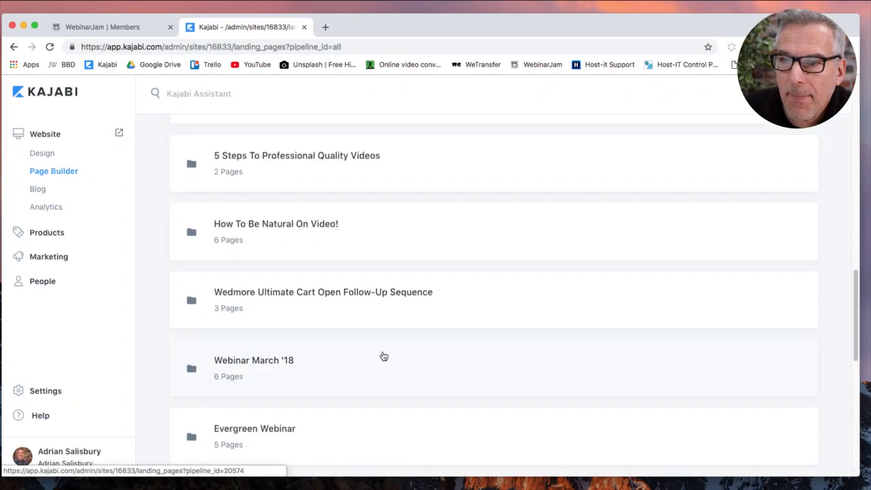
pyautogui.scroll(15, 383, 356)
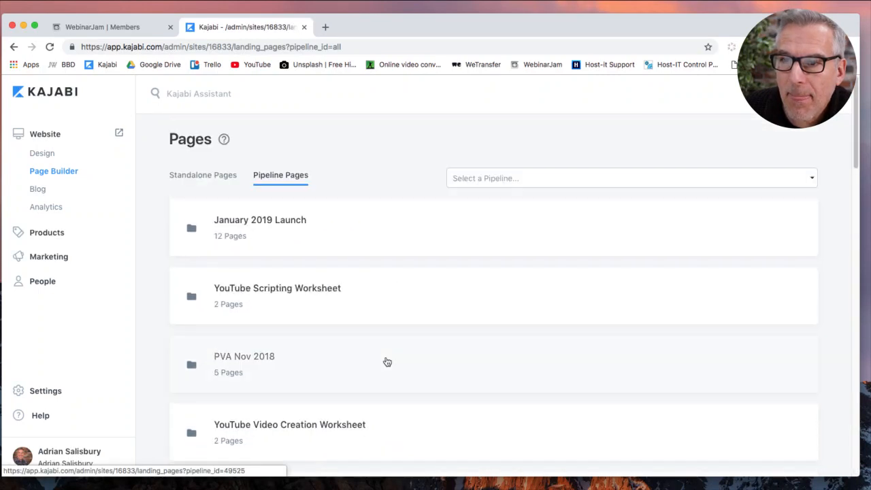
# Clone the January 2019 Webinar REPLAY page from the January 2019 Launch folder, then return to Landing Pages.
pyautogui.click(288, 227)
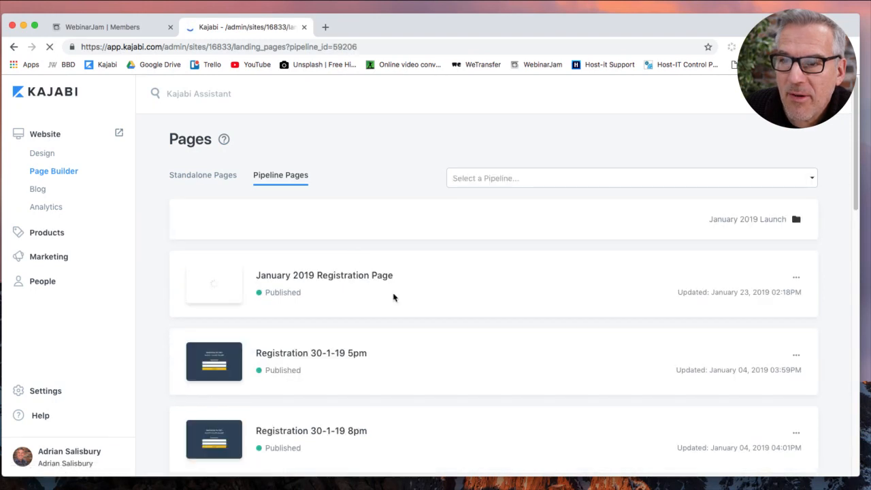
pyautogui.scroll(-1, 432, 346)
pyautogui.scroll(-10, 433, 346)
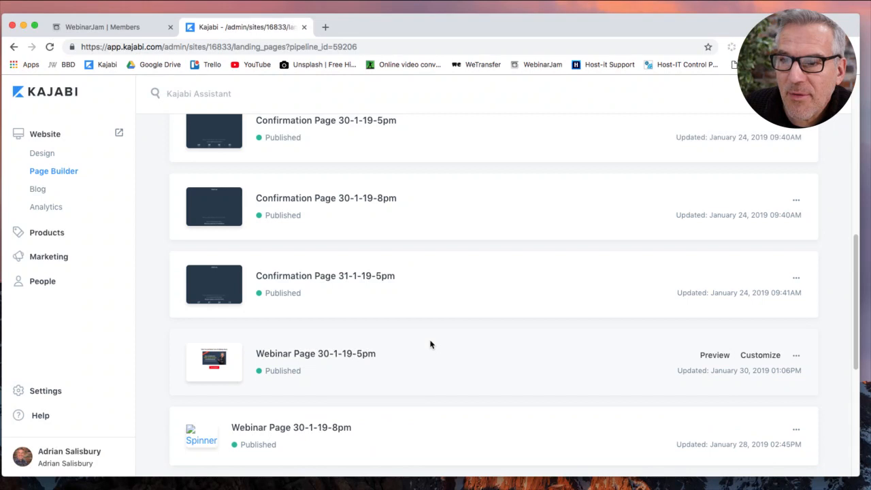
pyautogui.scroll(-5, 427, 343)
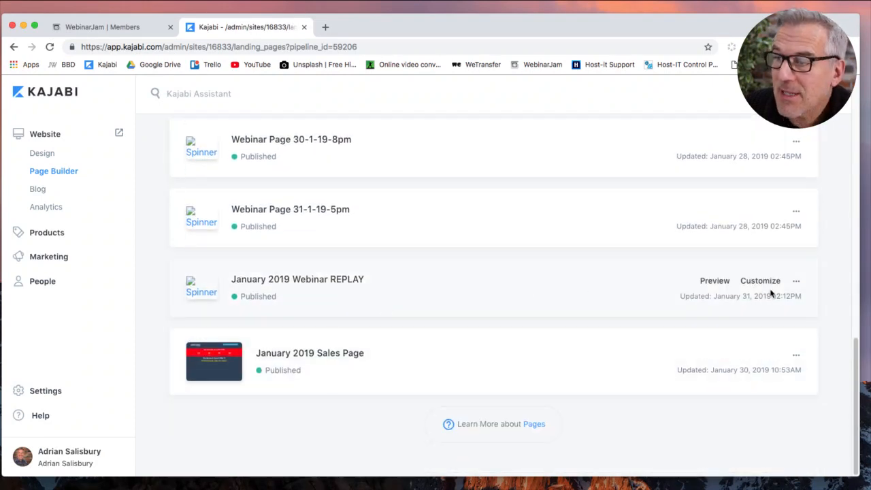
pyautogui.click(795, 284)
pyautogui.click(746, 345)
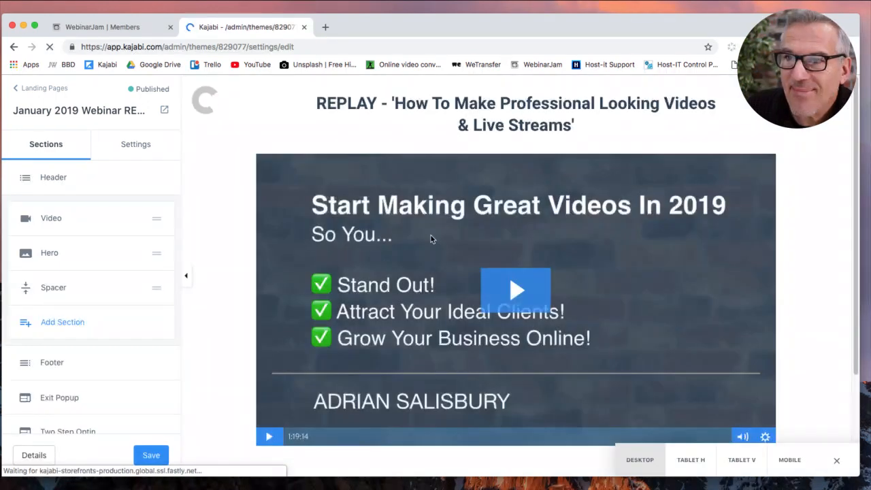
pyautogui.click(50, 92)
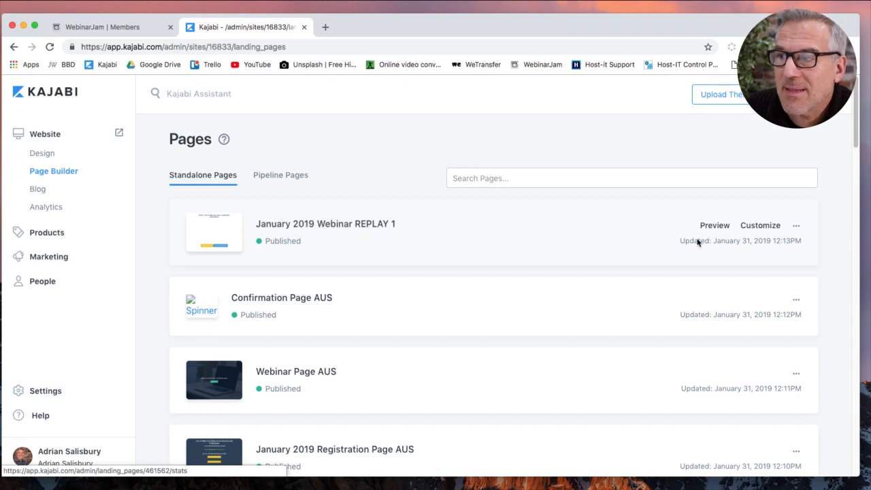
# Retitle REPLAY 1 'January 2019 Webinar REPLAY AUS' with slug january-2019-webinar-replay-aus and save.
pyautogui.click(796, 227)
pyautogui.click(787, 244)
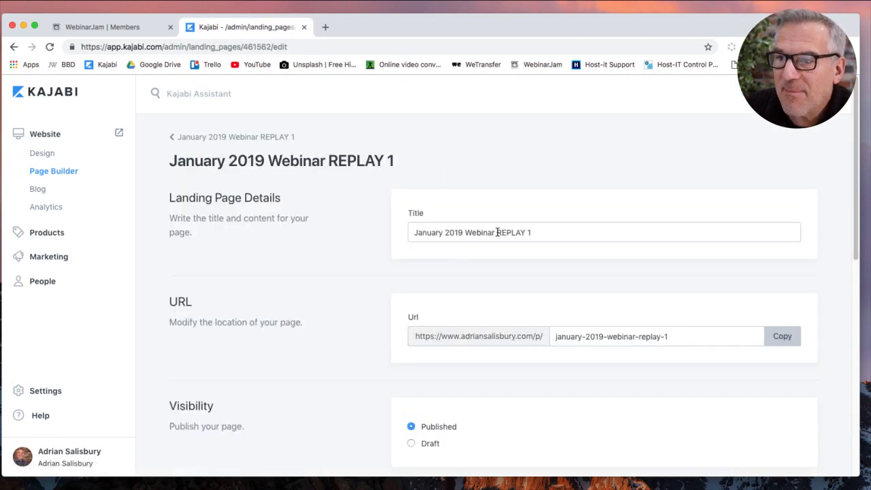
pyautogui.moveTo(529, 232); pyautogui.dragTo(534, 232)
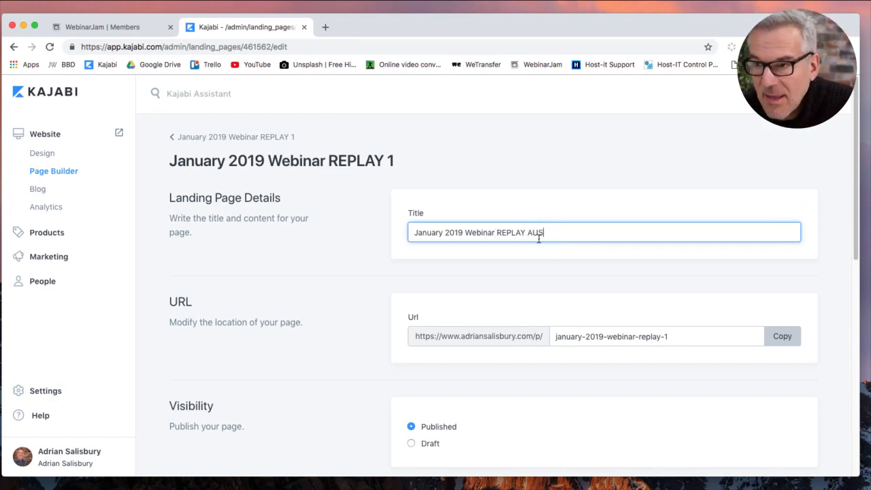
pyautogui.doubleClick(665, 336)
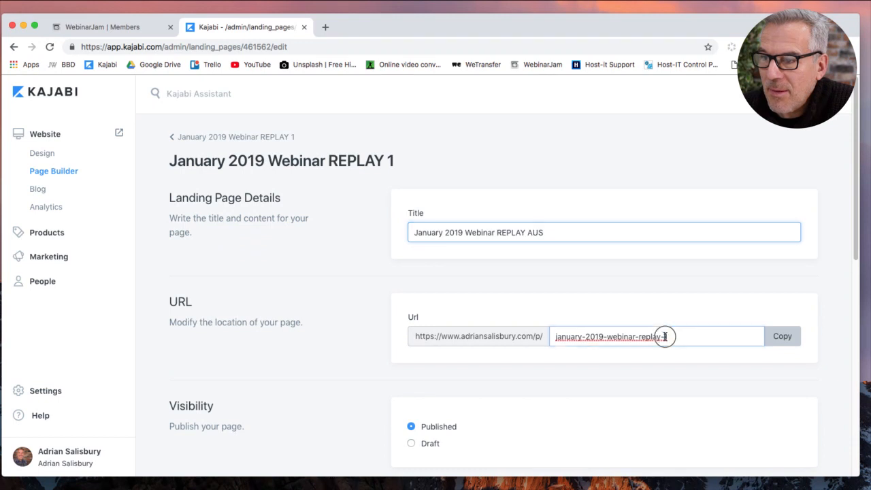
pyautogui.write('aus')
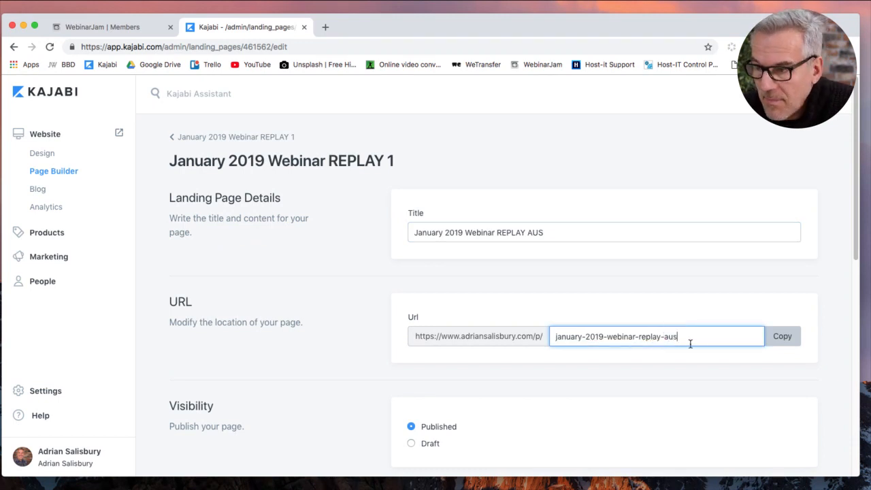
pyautogui.press('Return')
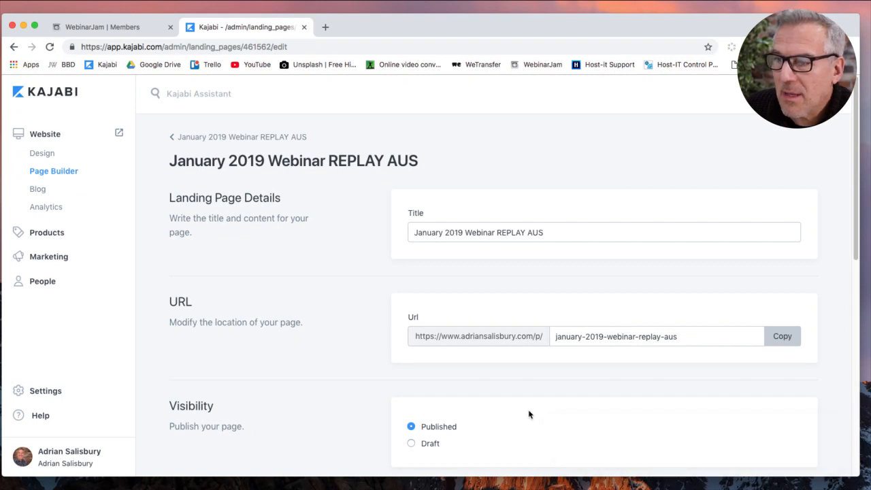
pyautogui.click(810, 94)
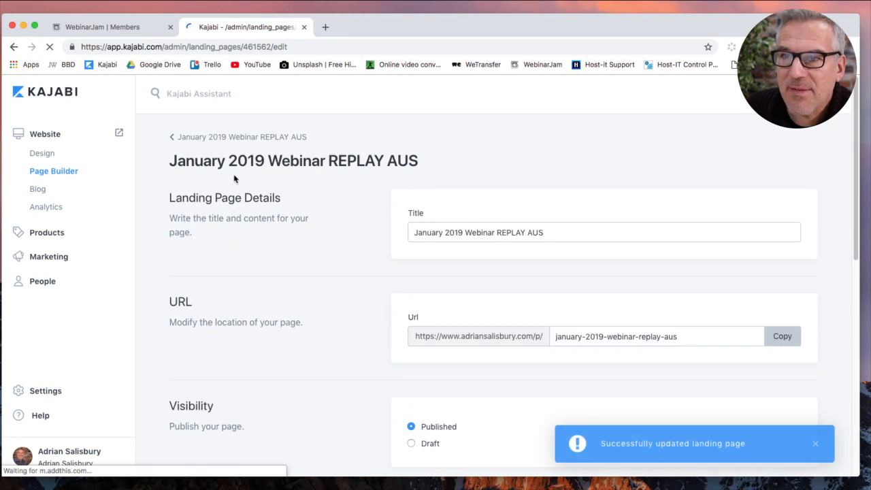
pyautogui.click(207, 141)
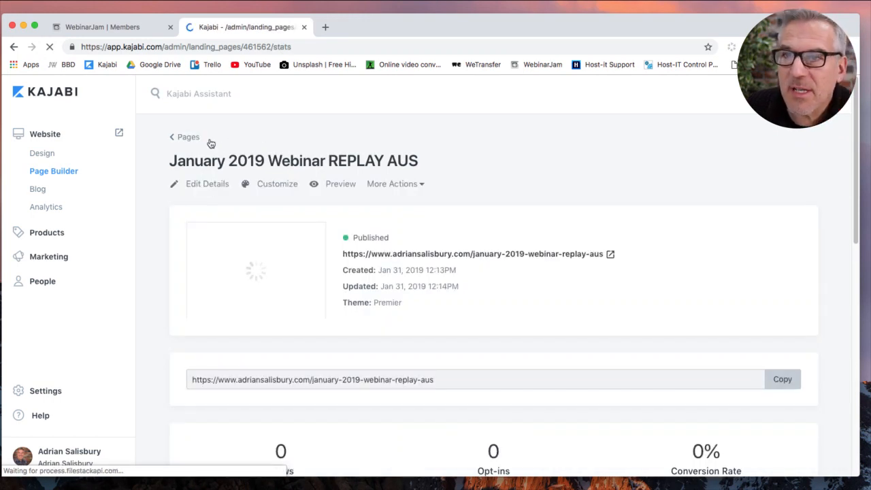
pyautogui.click(197, 141)
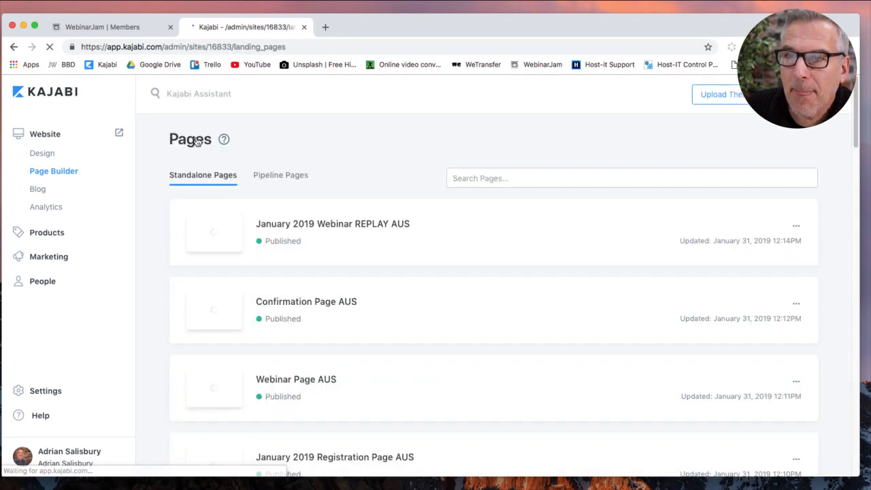
# Clone the January 2019 Launch pipeline's Sales Page, creating 'January 2019 Sales Page 1'.
pyautogui.click(289, 175)
pyautogui.scroll(-3, 369, 322)
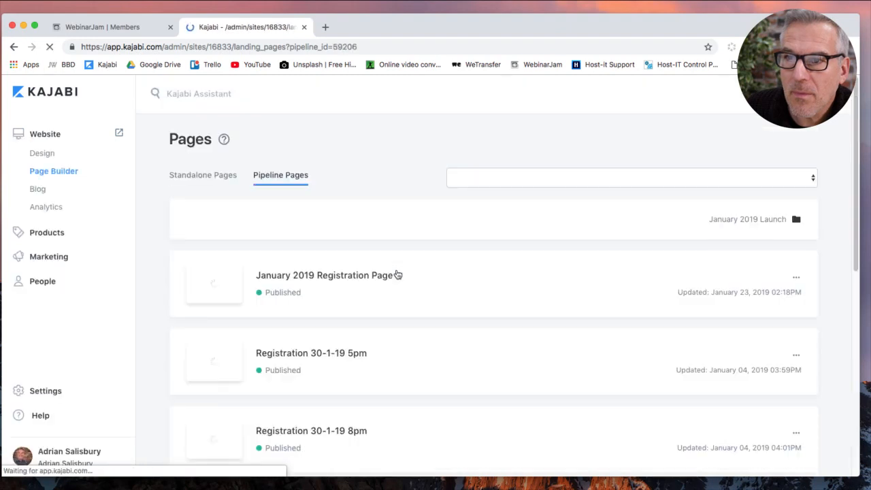
pyautogui.scroll(-10, 399, 321)
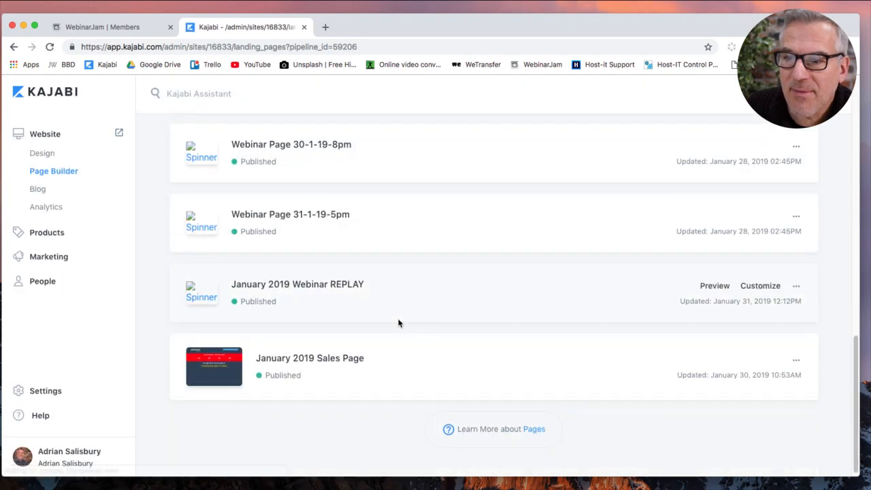
pyautogui.click(797, 361)
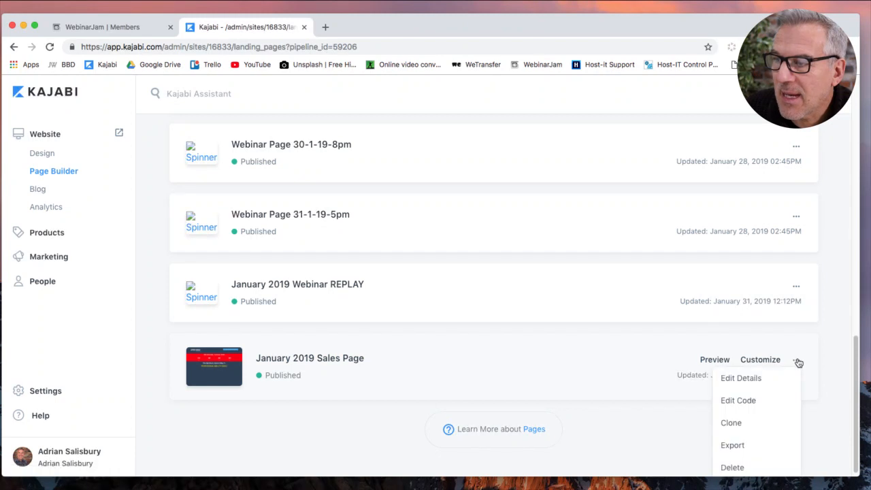
pyautogui.click(751, 424)
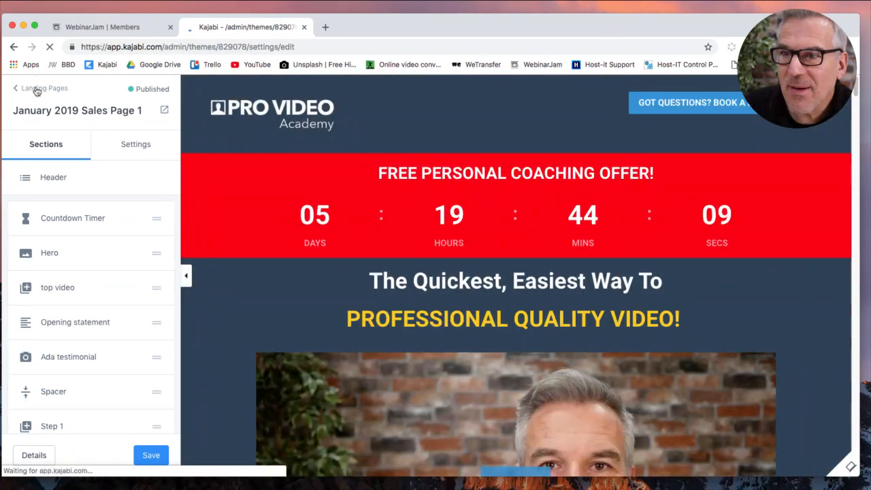
pyautogui.click(37, 90)
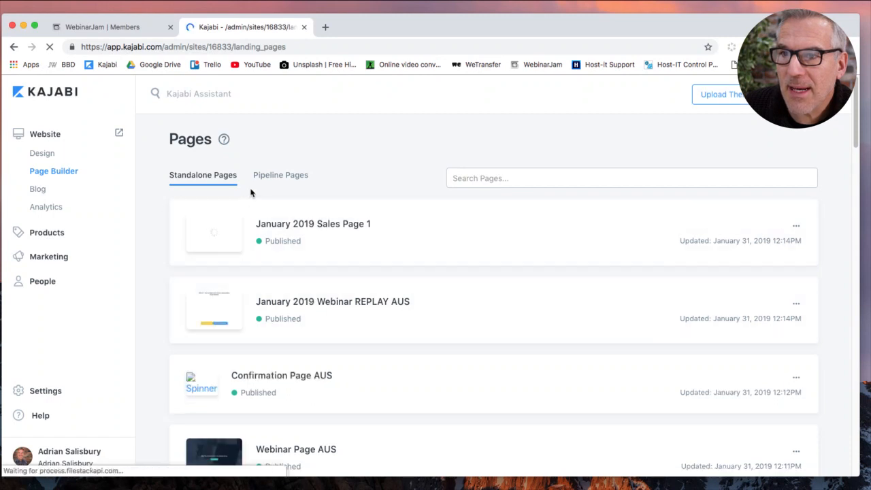
# Retitle 'January 2019 Sales Page 1' as 'January 2019 Sales Page AUS', slug january-2019-sales-page-aus, and save.
pyautogui.click(797, 226)
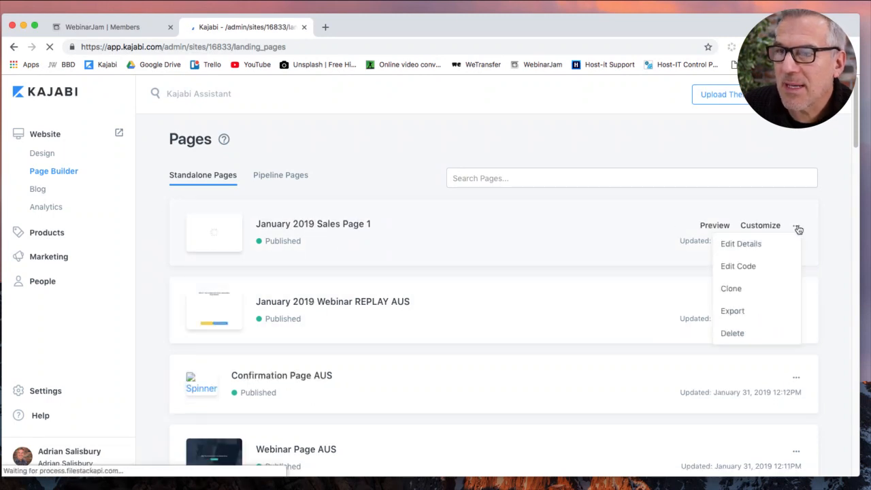
pyautogui.click(770, 246)
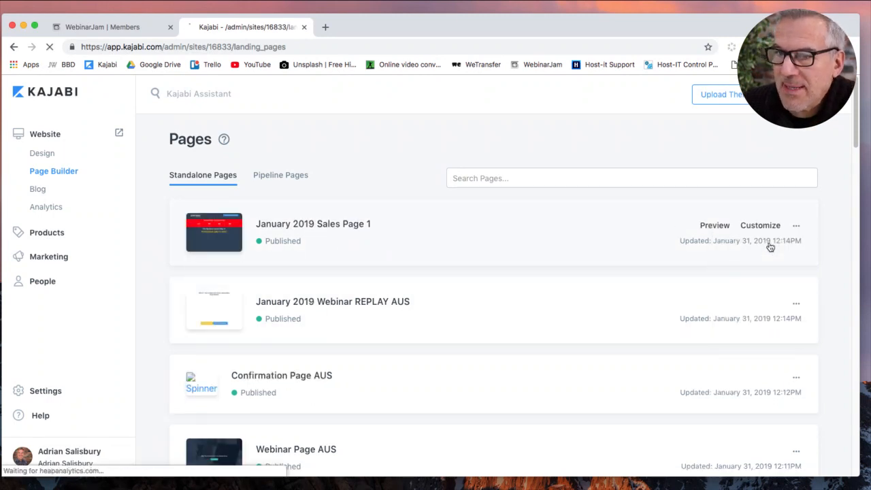
pyautogui.click(511, 232)
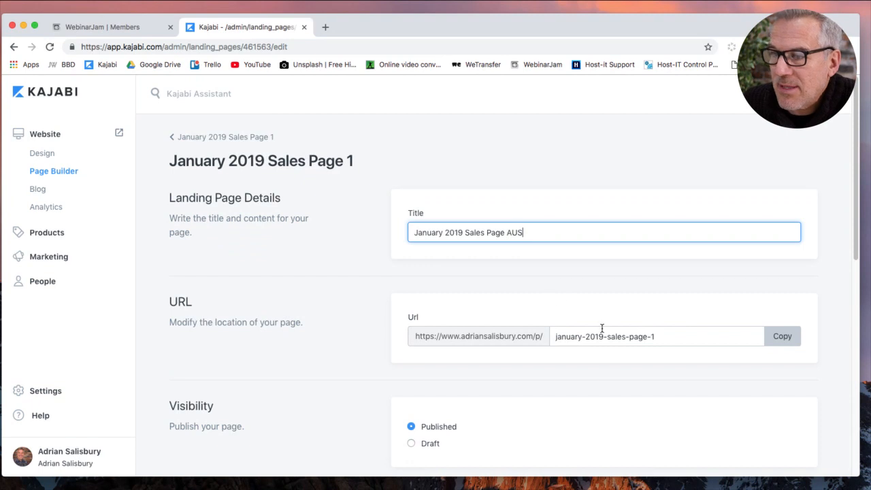
pyautogui.click(652, 337)
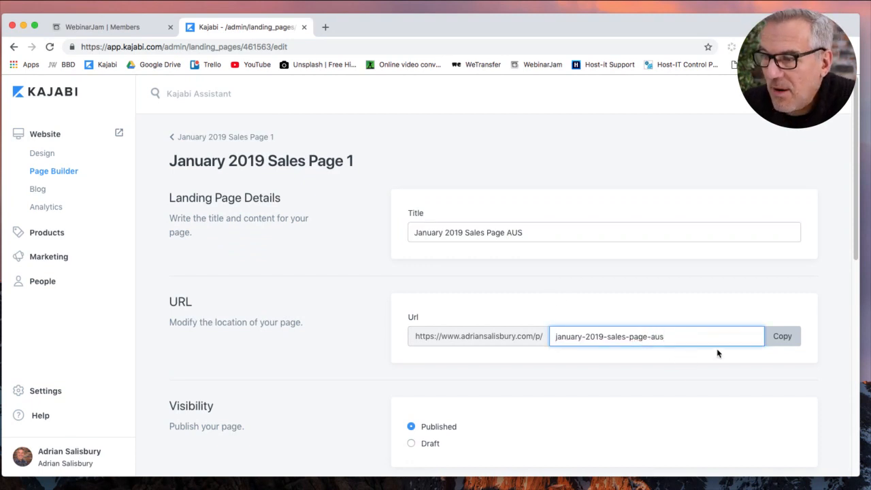
pyautogui.click(813, 94)
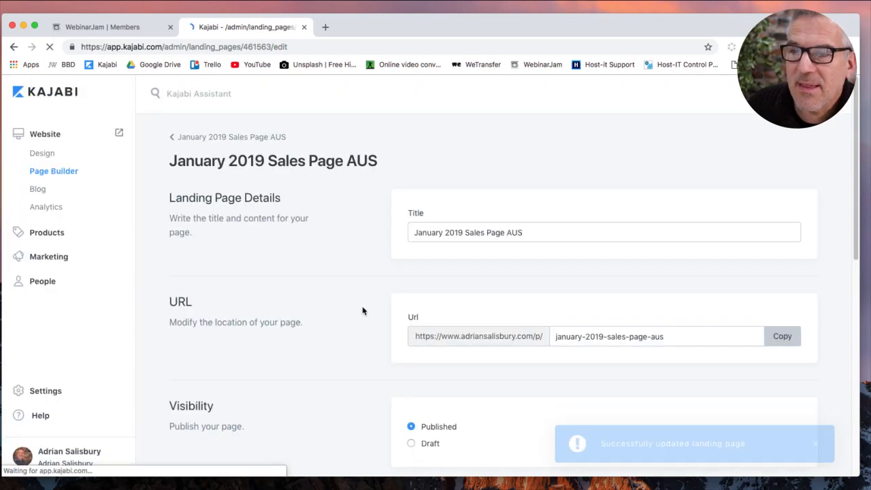
pyautogui.click(263, 139)
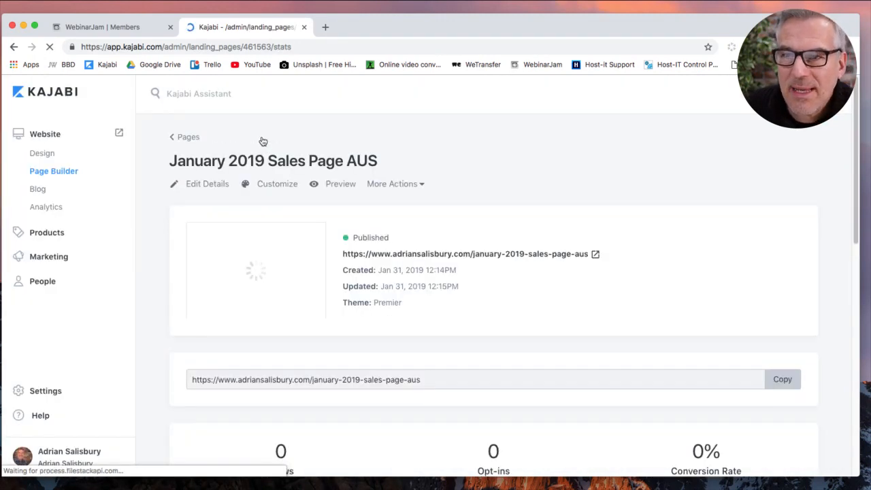
pyautogui.click(182, 139)
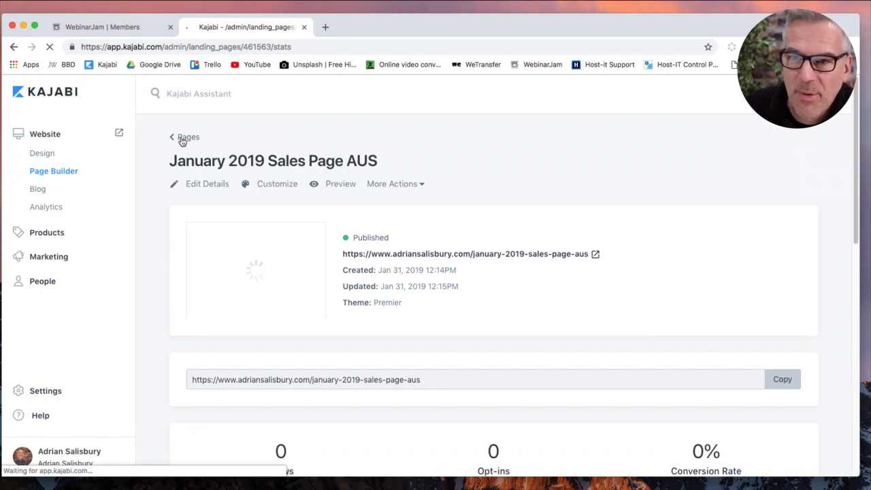
# Open the PVA 31.1.19 5pm event from the Marketing Events list.
pyautogui.click(50, 258)
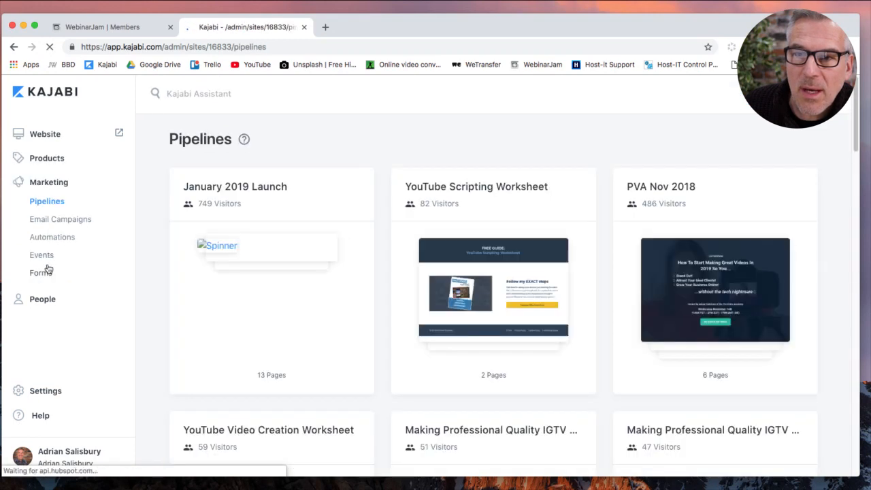
pyautogui.click(47, 260)
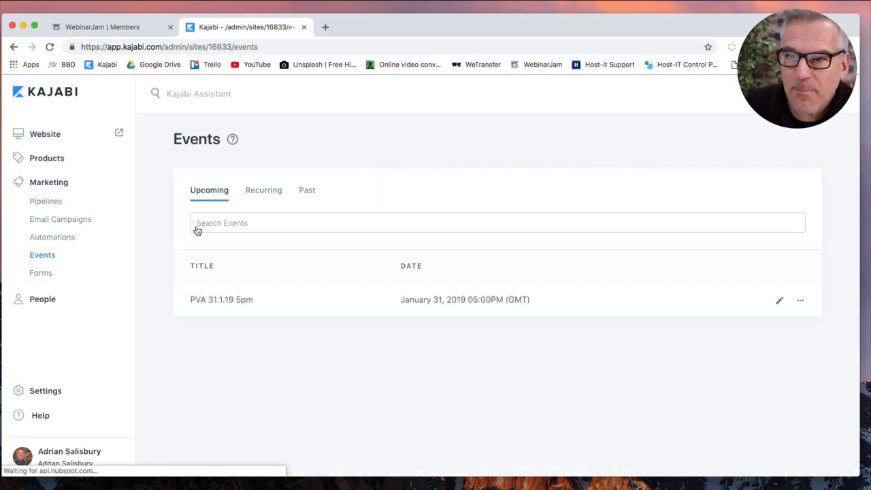
pyautogui.click(801, 301)
pyautogui.click(793, 394)
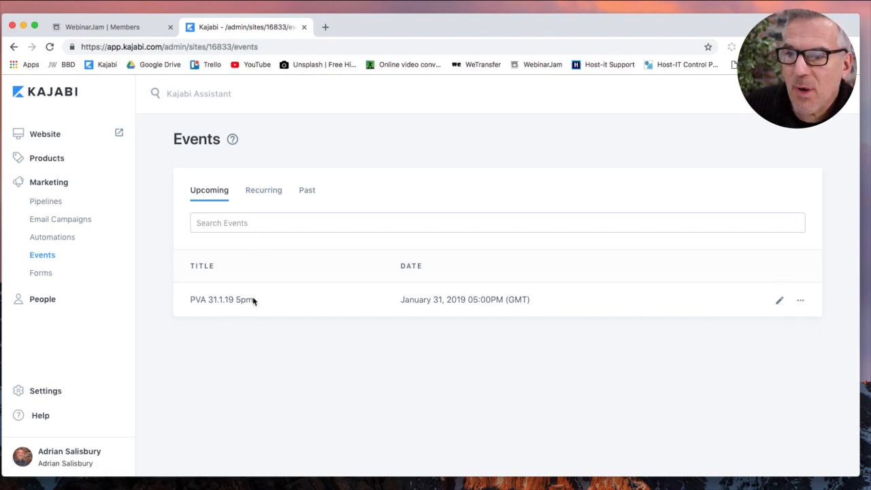
pyautogui.click(244, 301)
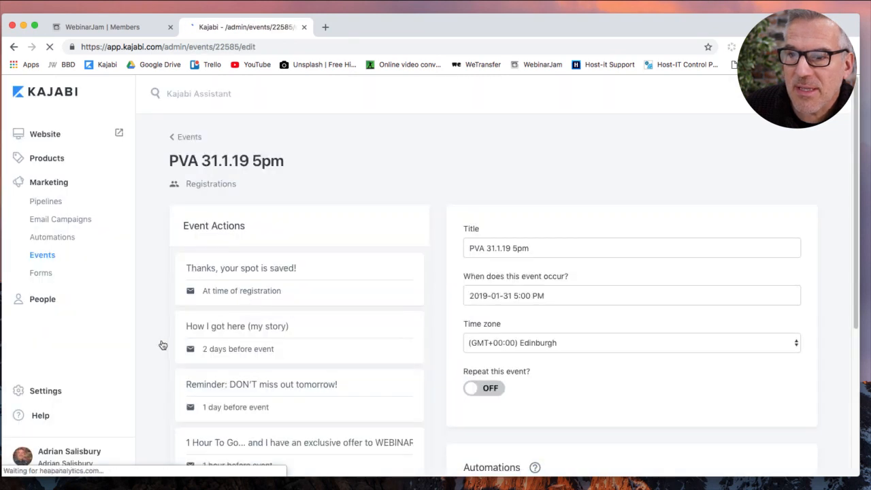
pyautogui.scroll(-3, 163, 345)
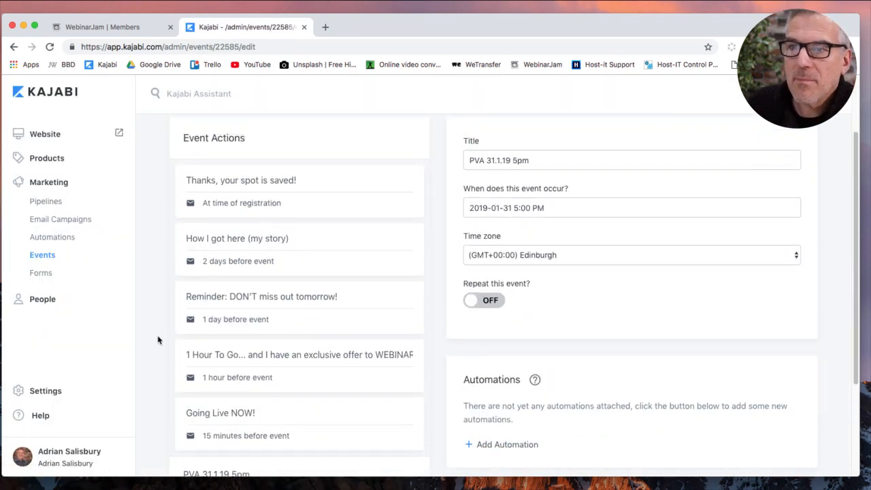
pyautogui.scroll(1, 158, 340)
pyautogui.scroll(1, 158, 340)
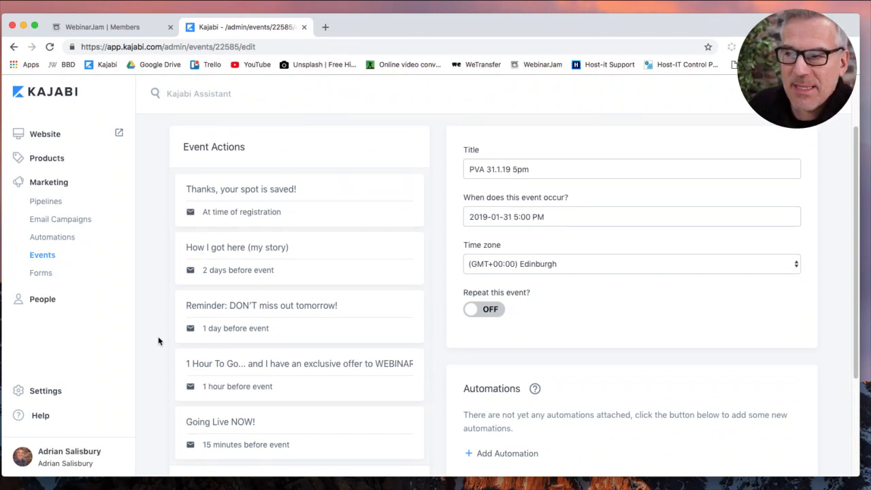
pyautogui.scroll(1, 158, 341)
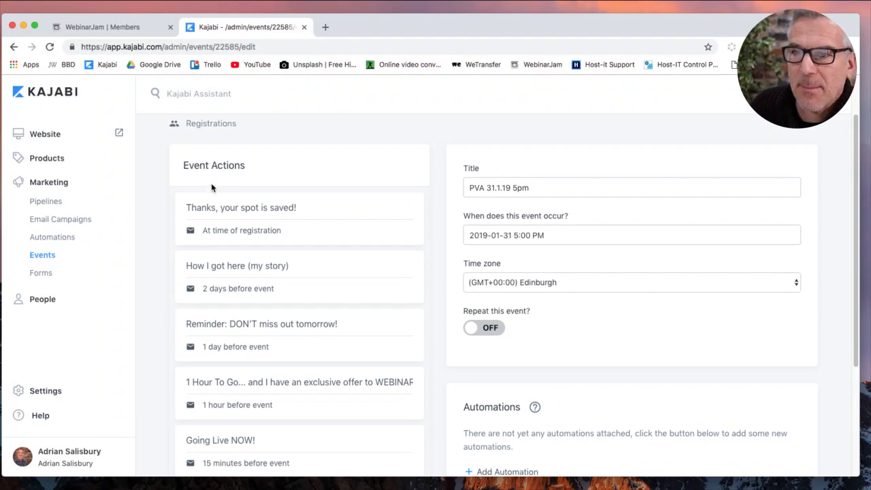
pyautogui.scroll(3, 201, 197)
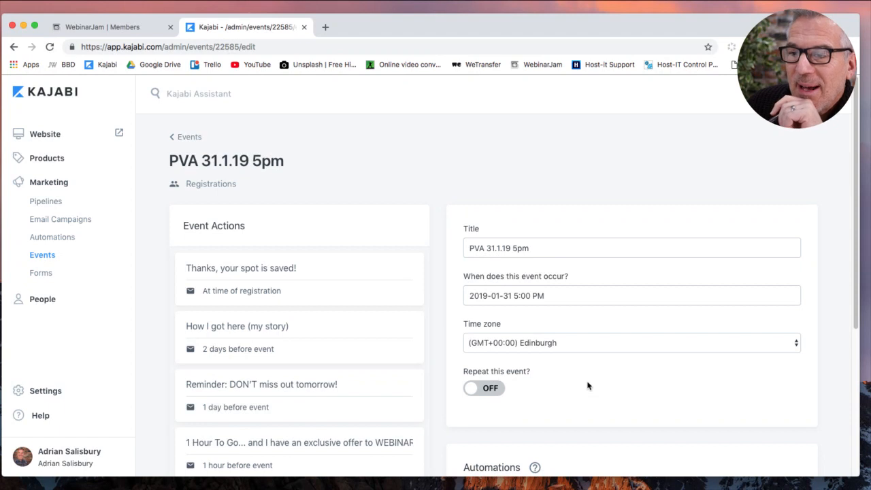
pyautogui.scroll(-1, 588, 384)
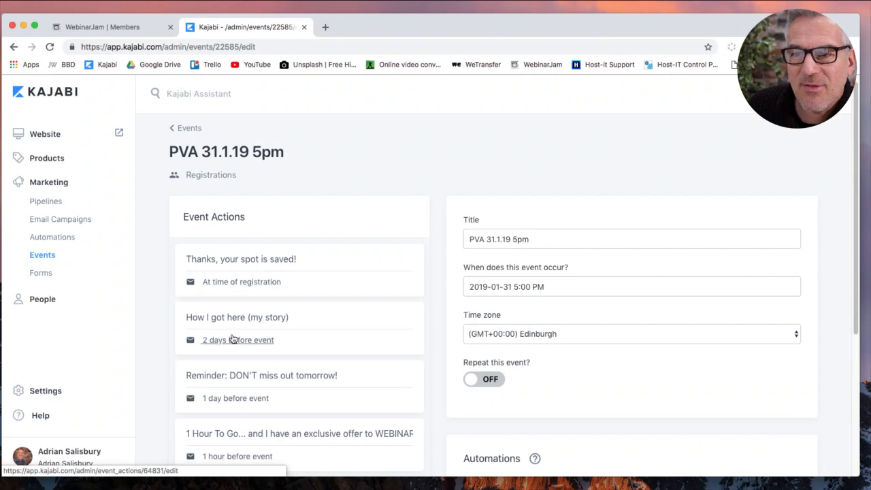
pyautogui.scroll(-3, 233, 339)
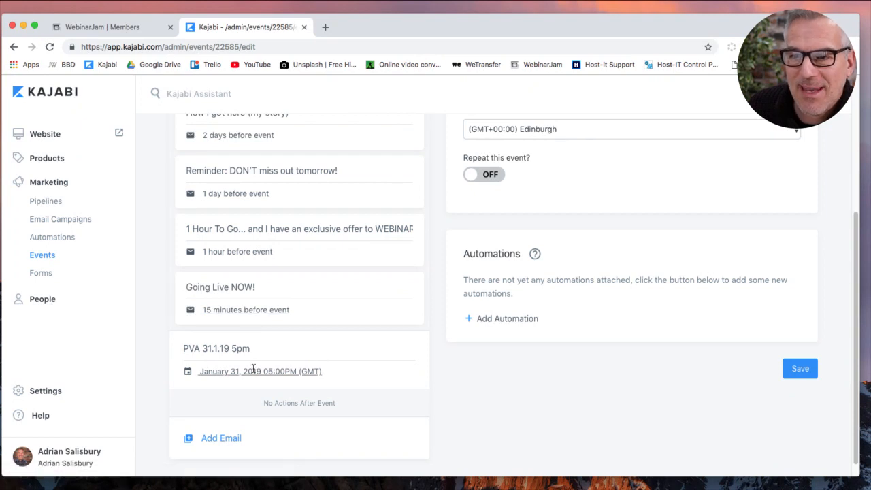
pyautogui.scroll(5, 286, 307)
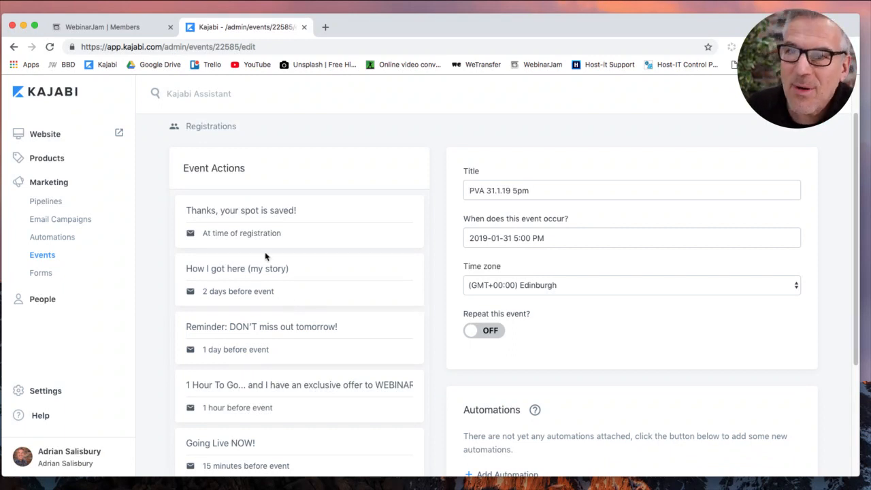
pyautogui.scroll(-1, 341, 299)
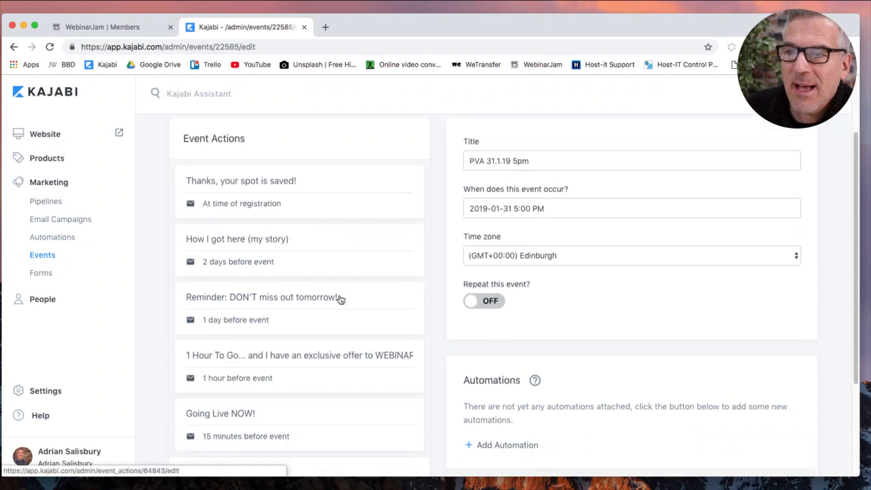
pyautogui.rightClick(35, 255)
# In a new Events tab, start a new event and title it 'PVA 7-2-91-aus'.
pyautogui.click(87, 263)
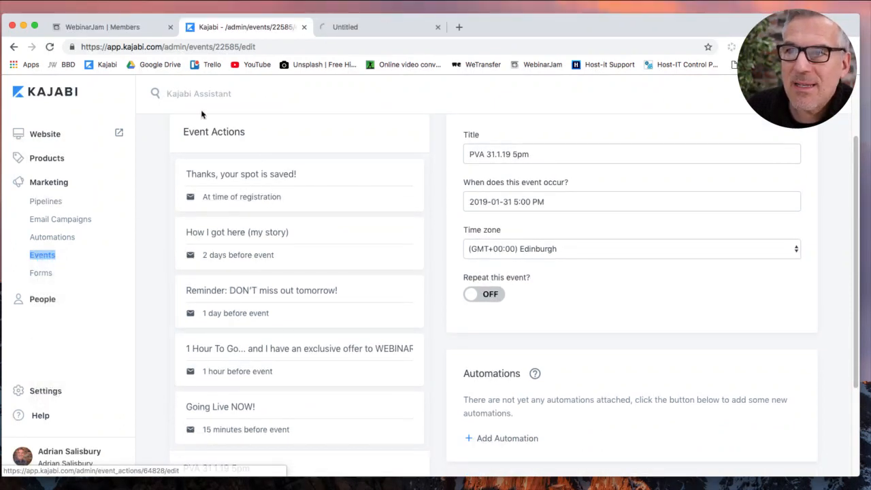
pyautogui.click(370, 27)
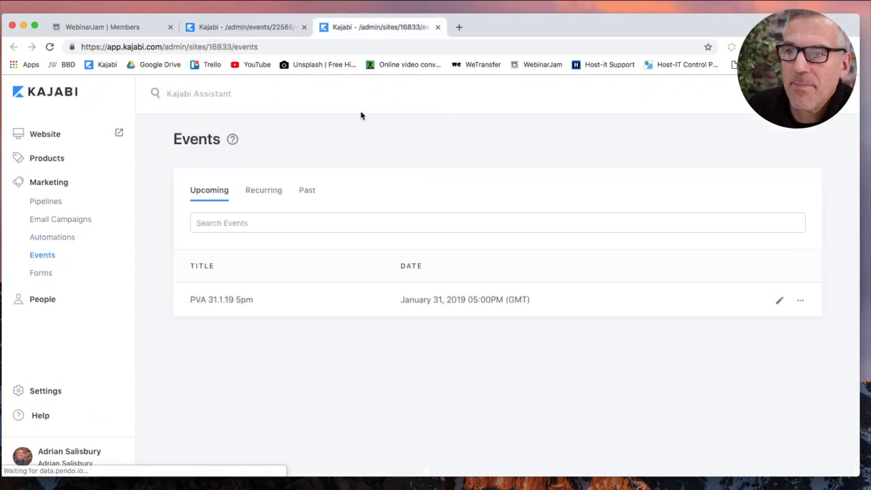
pyautogui.click(789, 94)
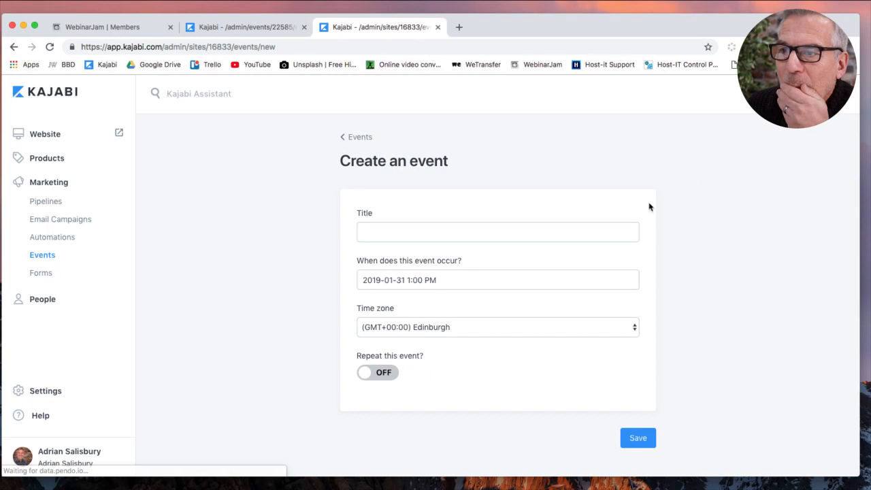
pyautogui.click(580, 234)
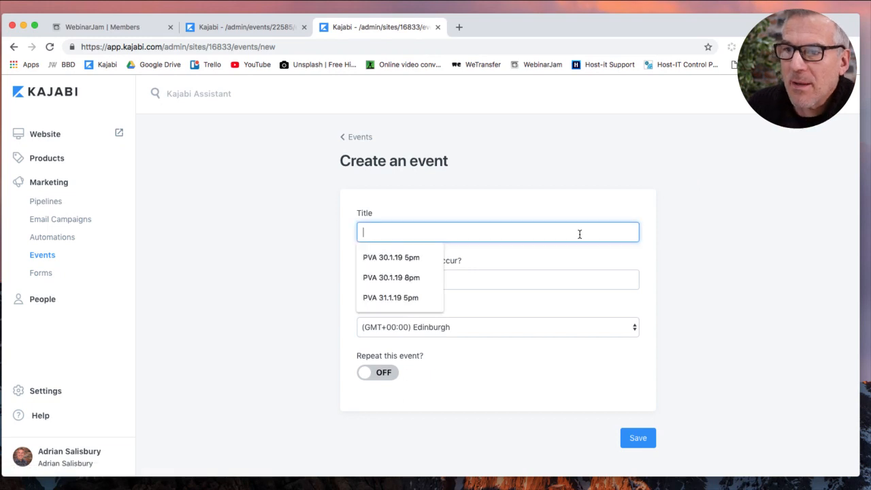
pyautogui.click(377, 259)
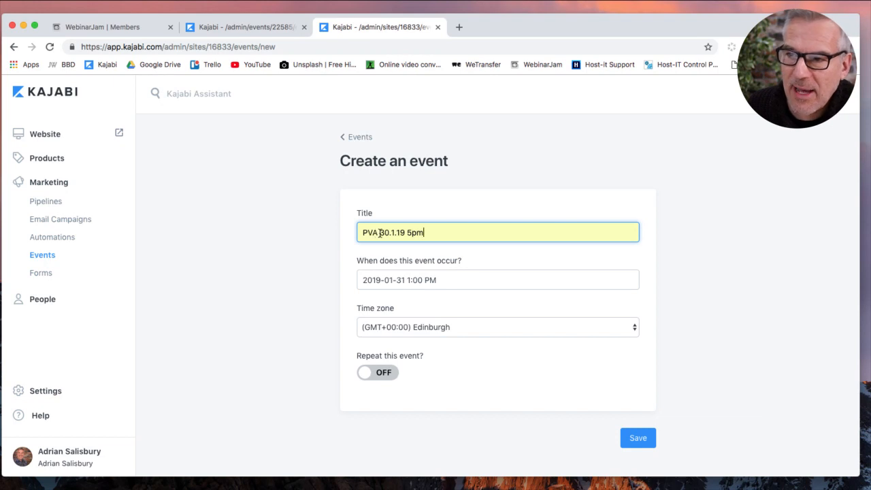
pyautogui.moveTo(381, 232); pyautogui.dragTo(431, 233)
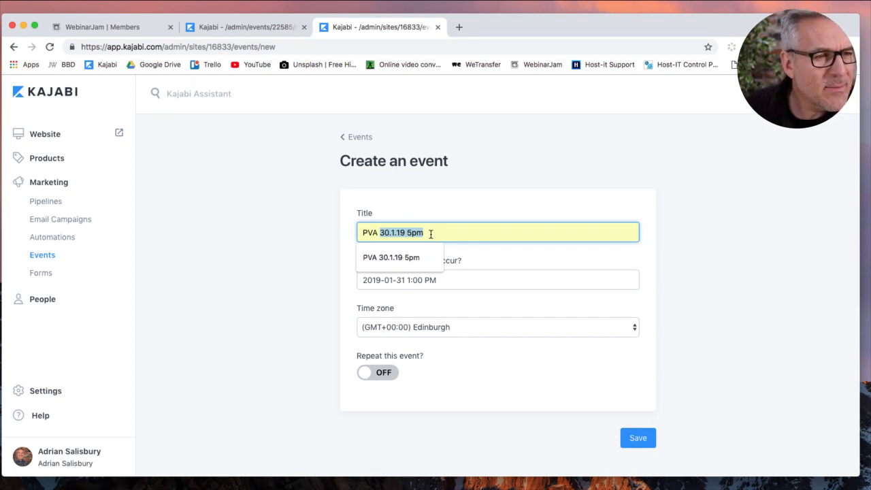
pyautogui.write('7-2-91-aus')
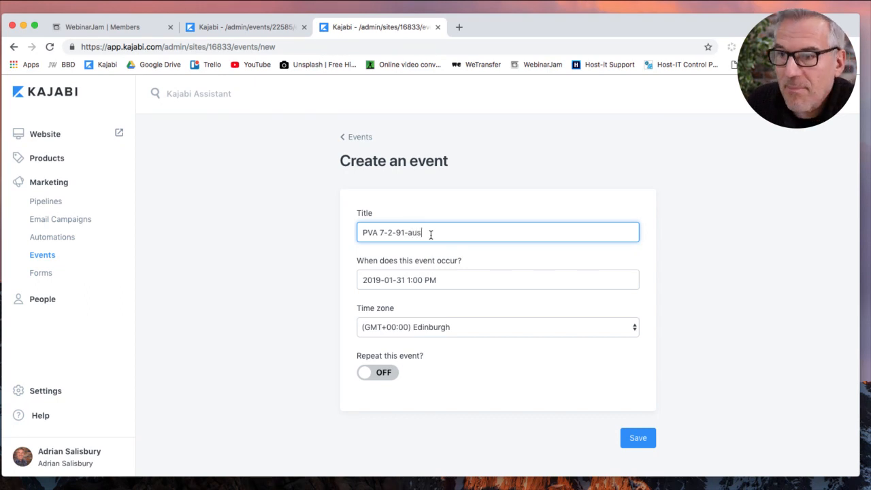
# Set the event to 7 February 2019 at 10:00 AM and save it.
pyautogui.click(471, 279)
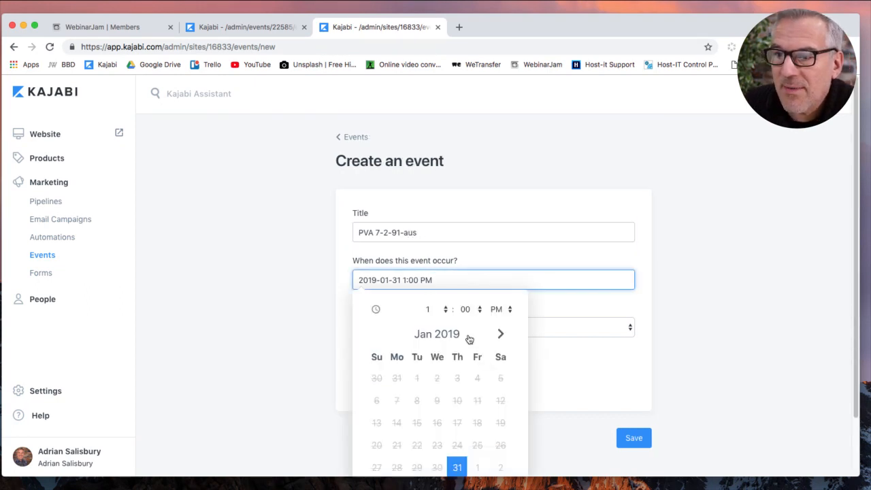
pyautogui.click(499, 333)
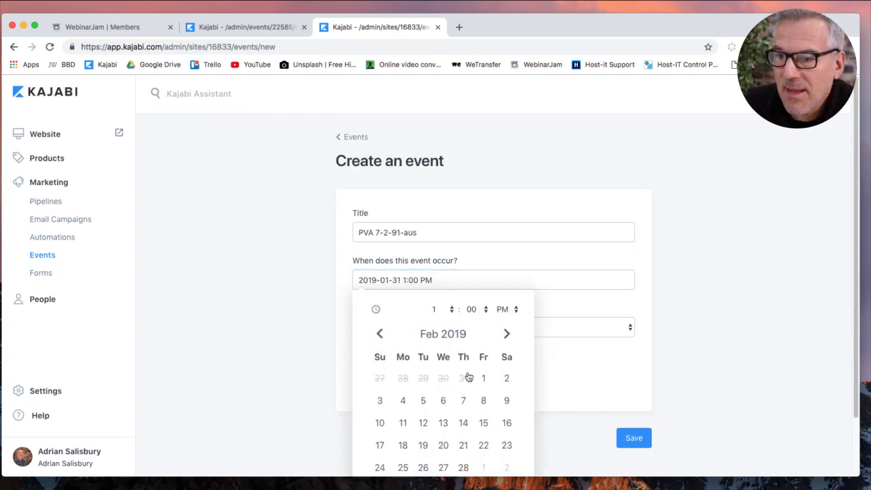
pyautogui.click(461, 403)
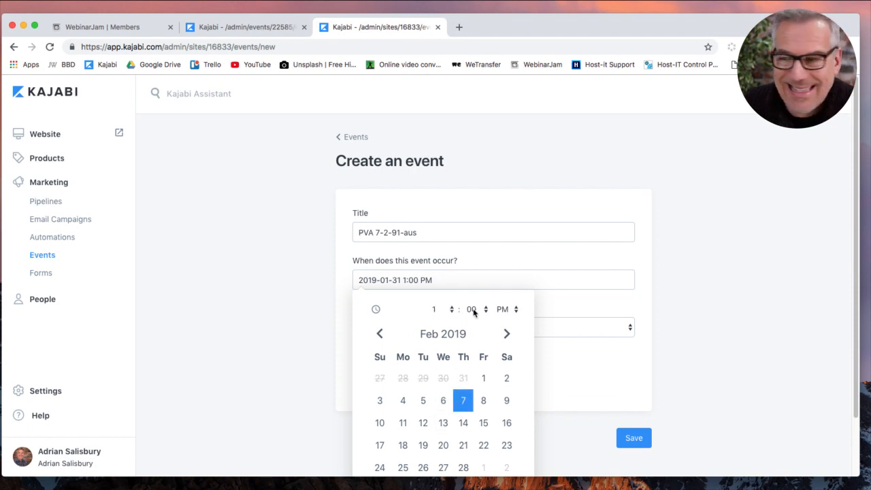
pyautogui.click(517, 311)
pyautogui.click(503, 299)
pyautogui.click(451, 311)
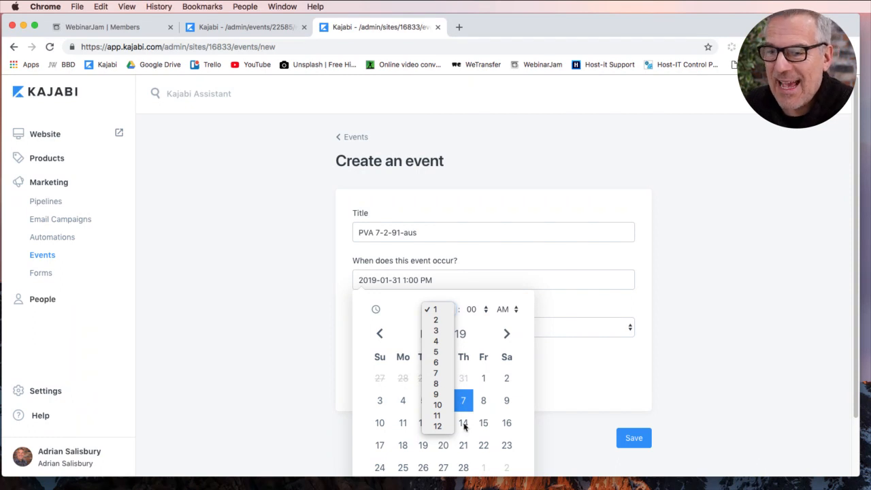
pyautogui.click(442, 406)
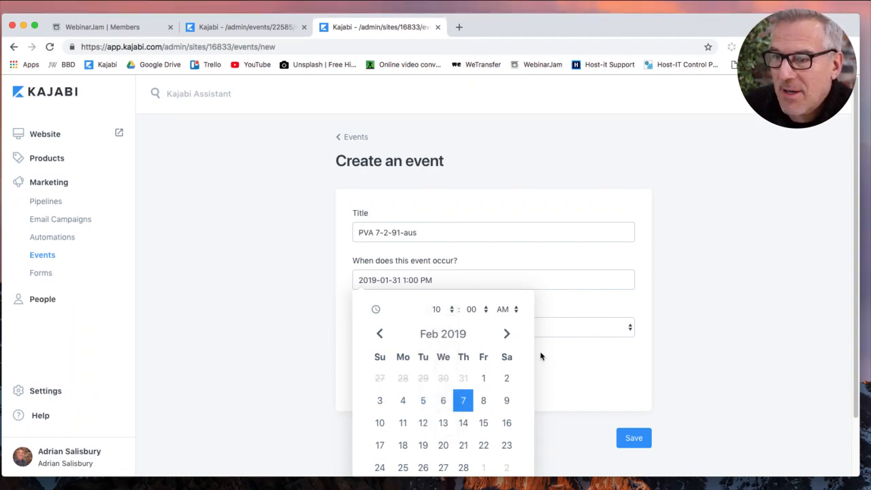
pyautogui.click(567, 367)
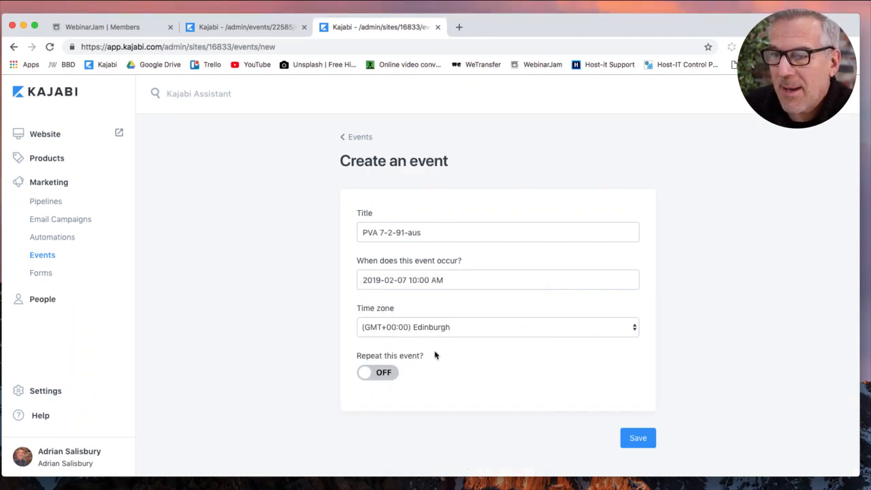
pyautogui.click(642, 439)
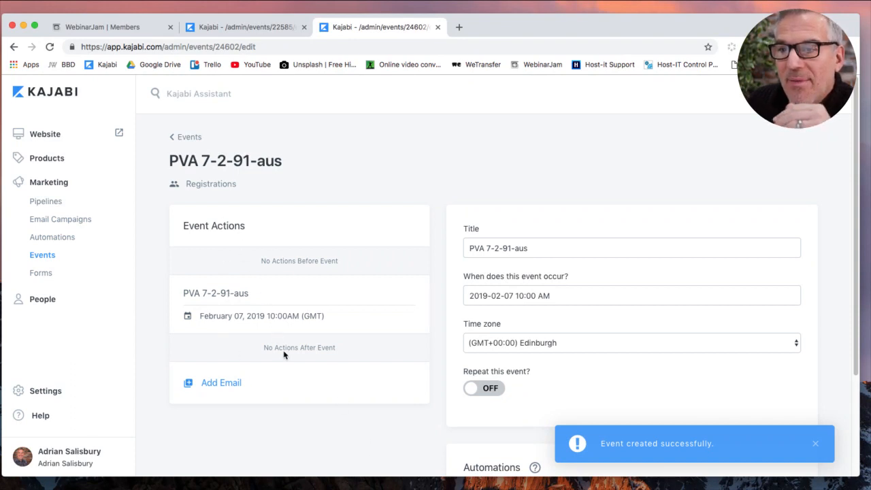
# Start a new email on PVA 7-2-91-aus and open the original 'Thanks, your spot is saved!' email.
pyautogui.scroll(-2, 284, 352)
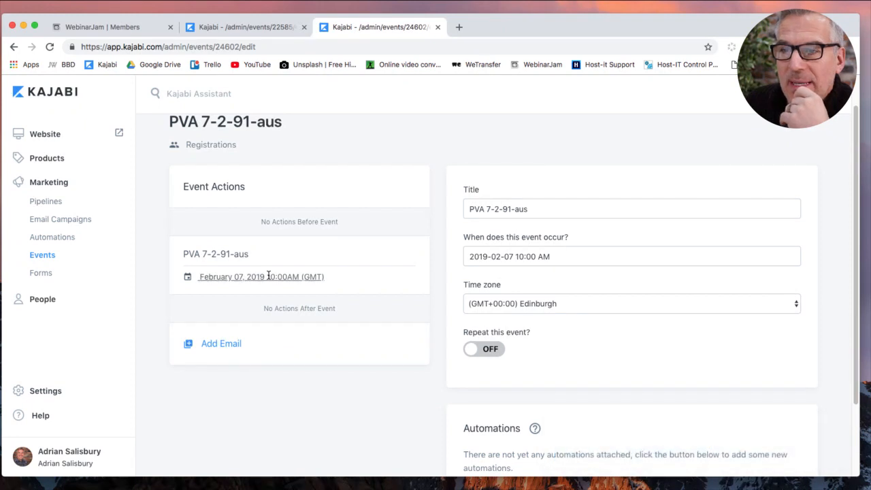
pyautogui.scroll(1, 319, 225)
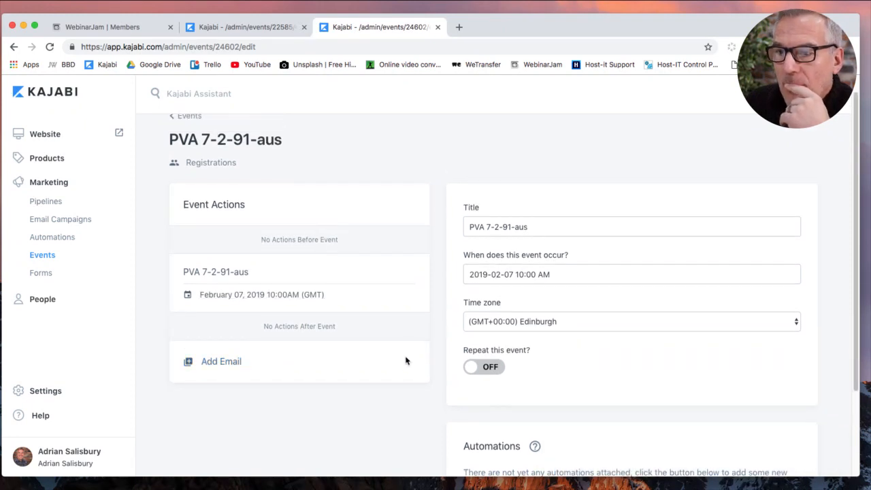
pyautogui.click(223, 366)
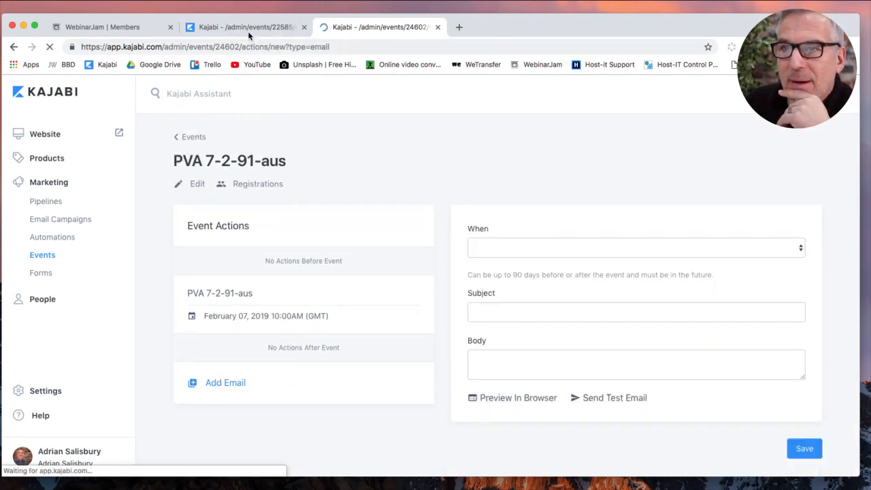
pyautogui.click(247, 28)
pyautogui.click(259, 194)
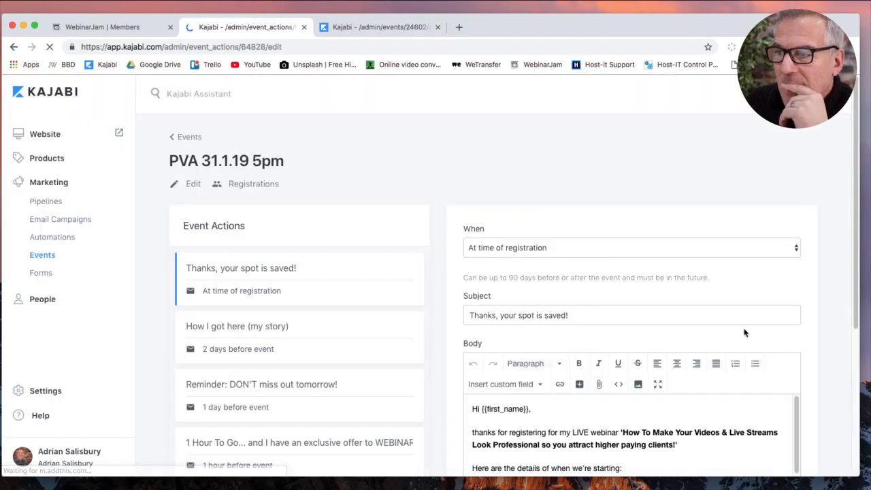
pyautogui.scroll(-3, 822, 327)
pyautogui.scroll(-1, 822, 327)
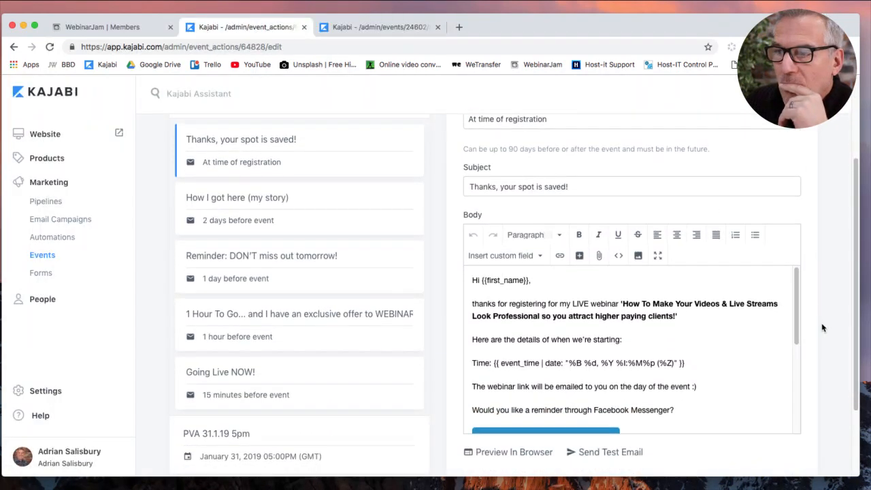
# Delete the 'Hi {{first_name}},' greeting and copy the email body's full HTML source.
pyautogui.click(533, 280)
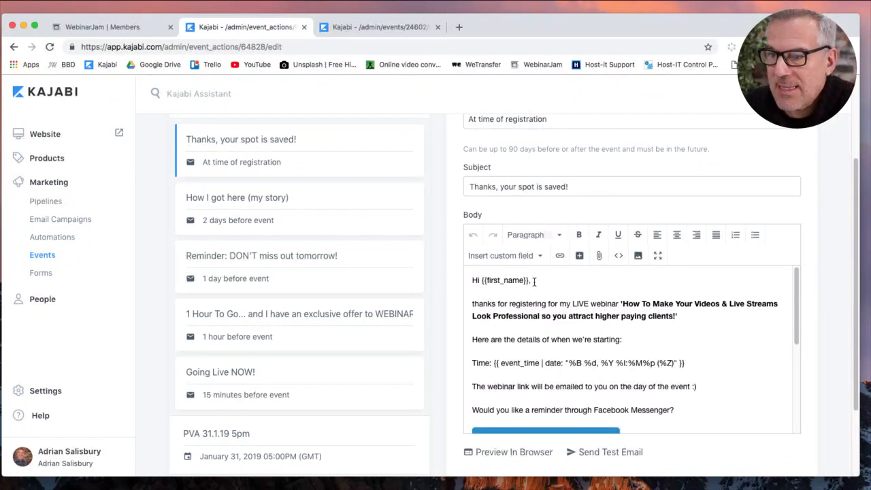
pyautogui.moveTo(474, 307); pyautogui.dragTo(466, 278)
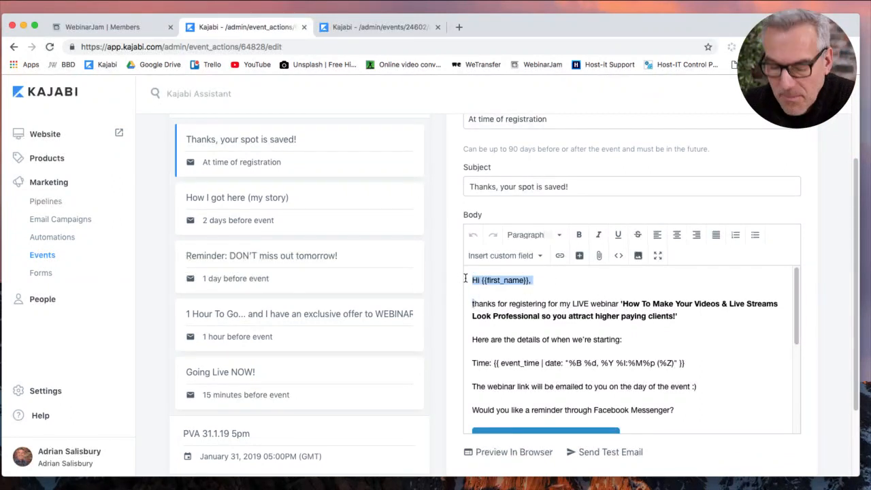
pyautogui.press('BackSpace')
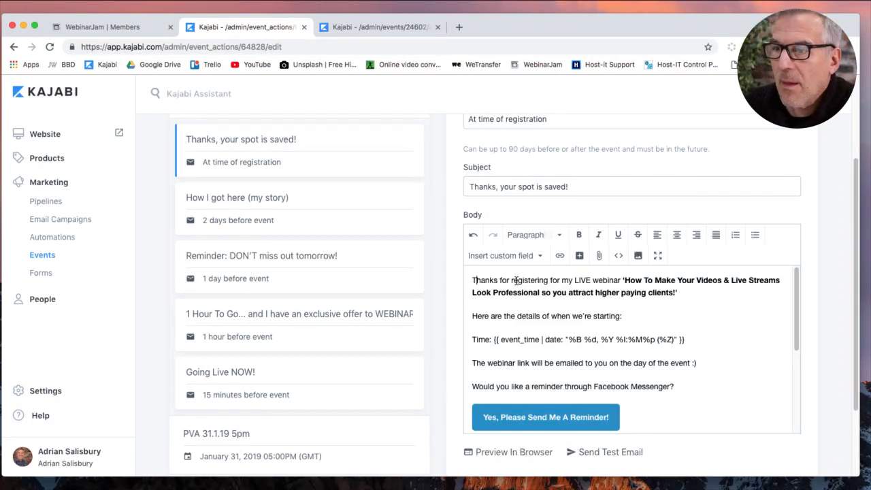
pyautogui.click(619, 256)
pyautogui.click(522, 306)
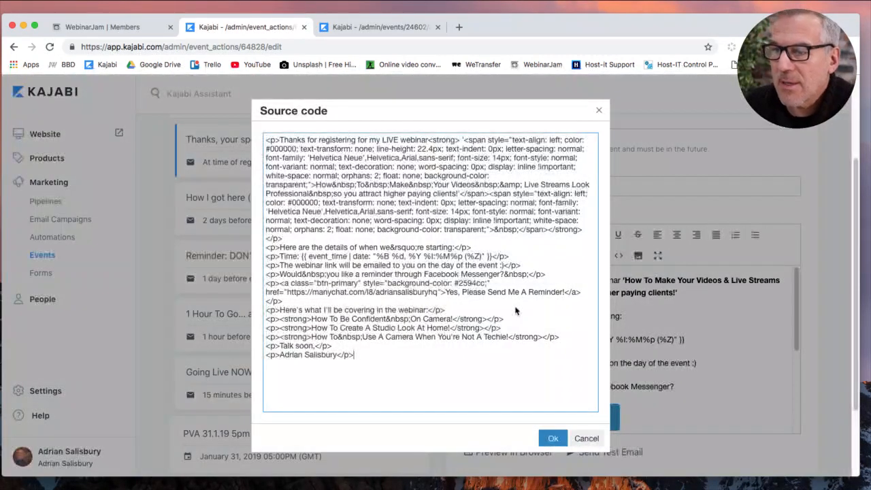
pyautogui.moveTo(353, 378); pyautogui.dragTo(249, 132)
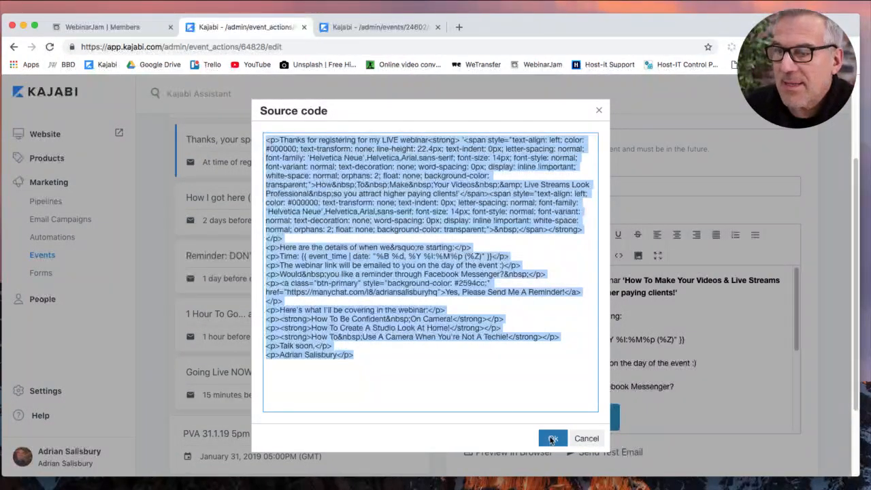
pyautogui.click(552, 438)
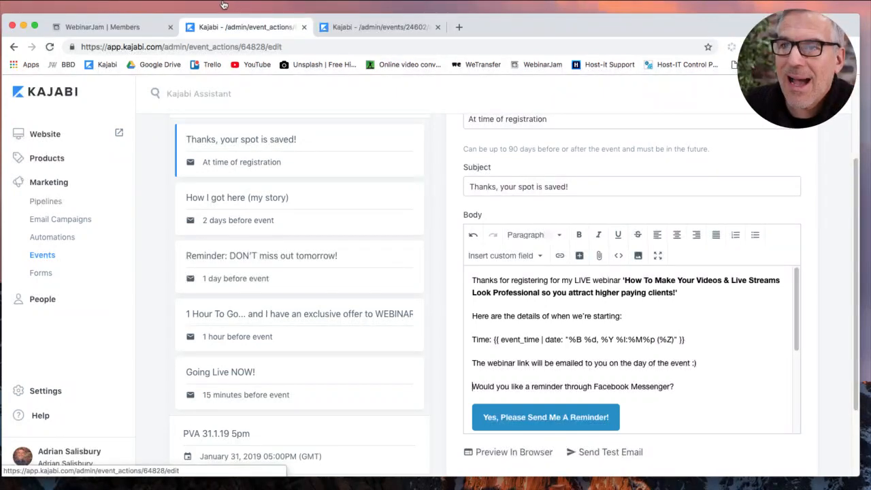
pyautogui.click(373, 34)
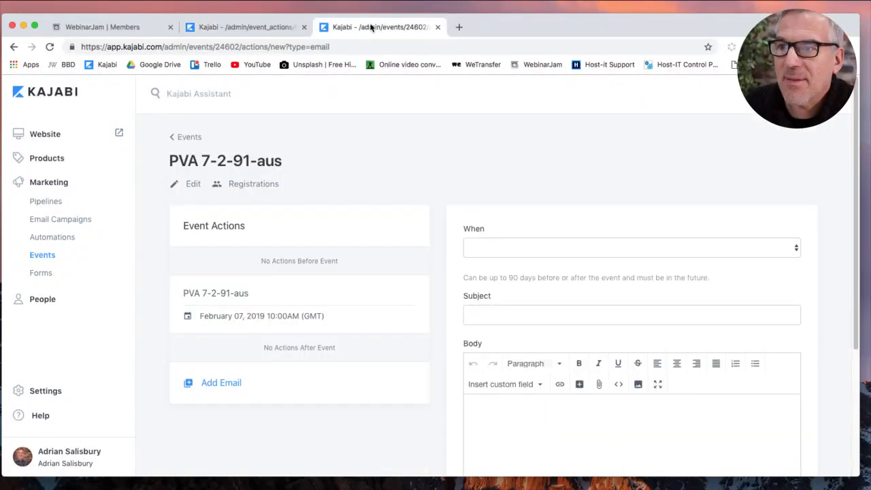
# Set the new email to send at time of registration and paste the copied HTML body.
pyautogui.click(497, 251)
pyautogui.click(501, 258)
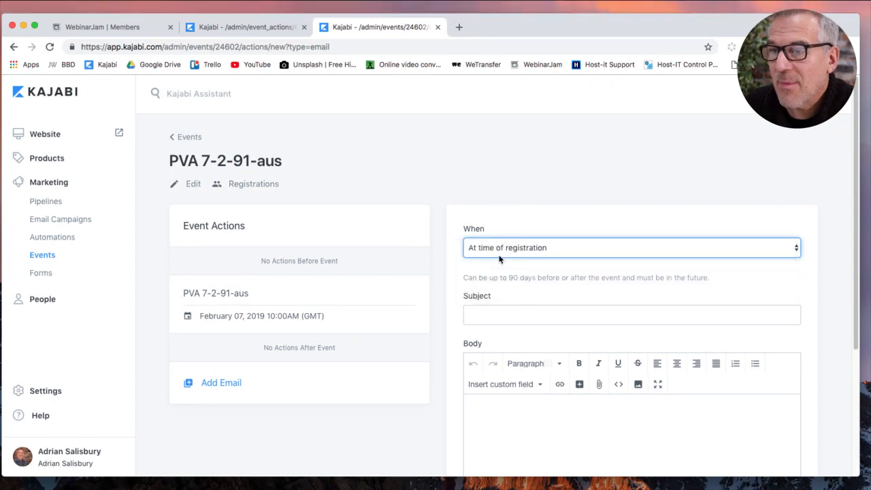
pyautogui.click(510, 413)
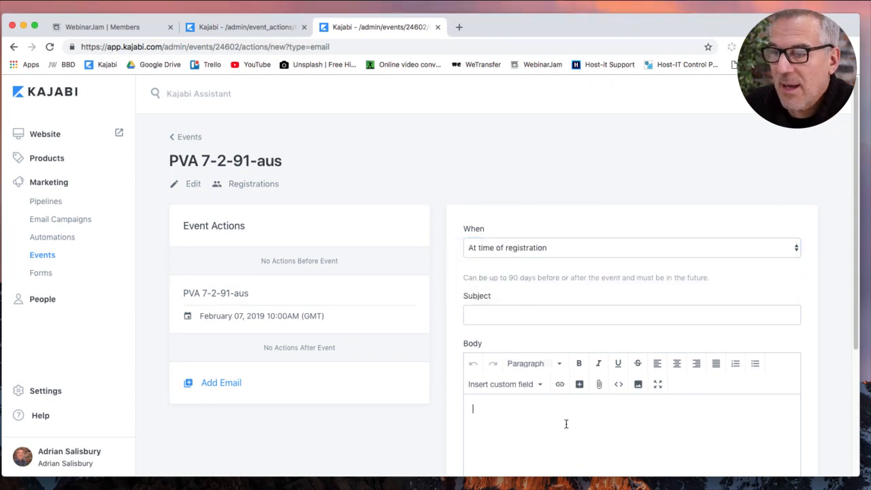
pyautogui.scroll(-3, 597, 430)
pyautogui.click(619, 203)
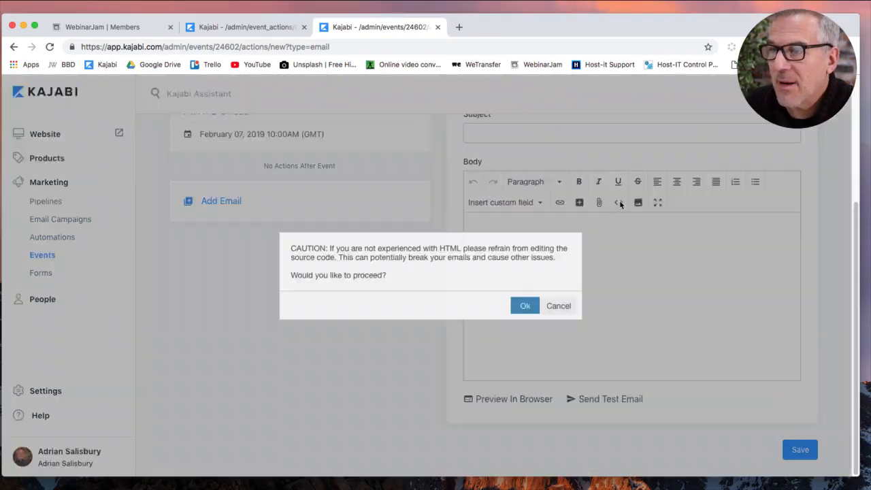
pyautogui.click(524, 305)
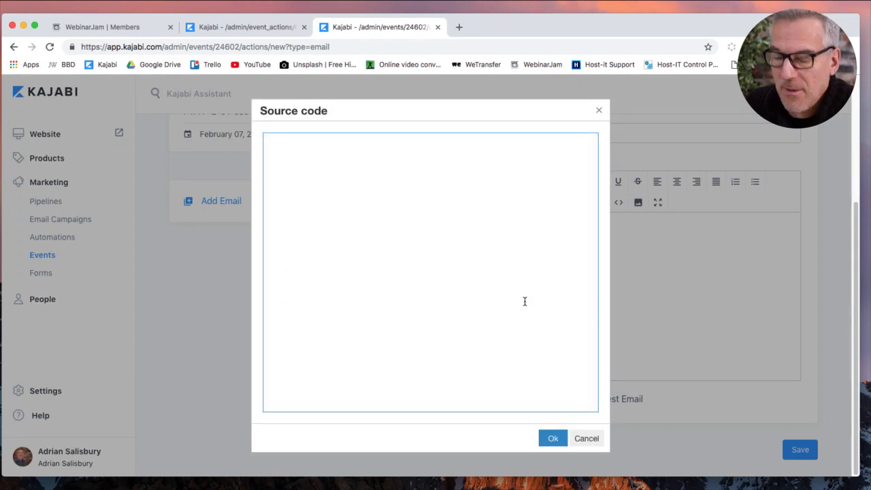
pyautogui.press('super+v')
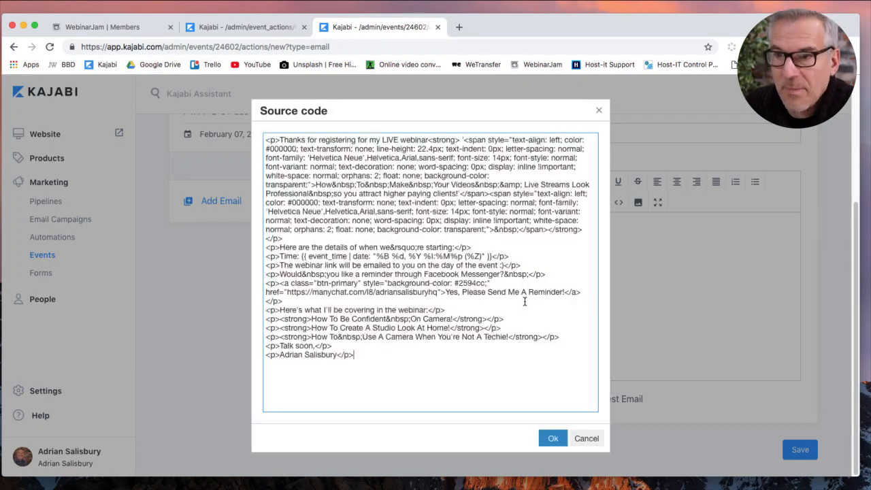
pyautogui.click(553, 439)
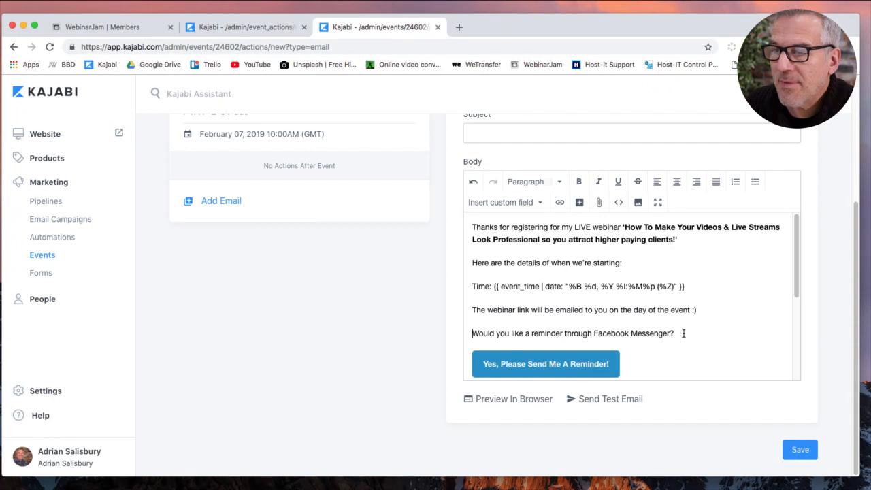
pyautogui.scroll(-3, 684, 333)
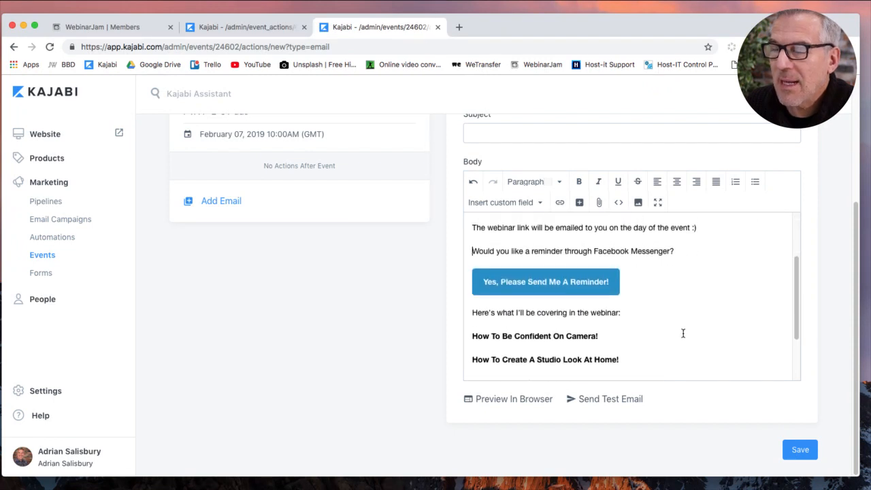
pyautogui.scroll(1, 683, 332)
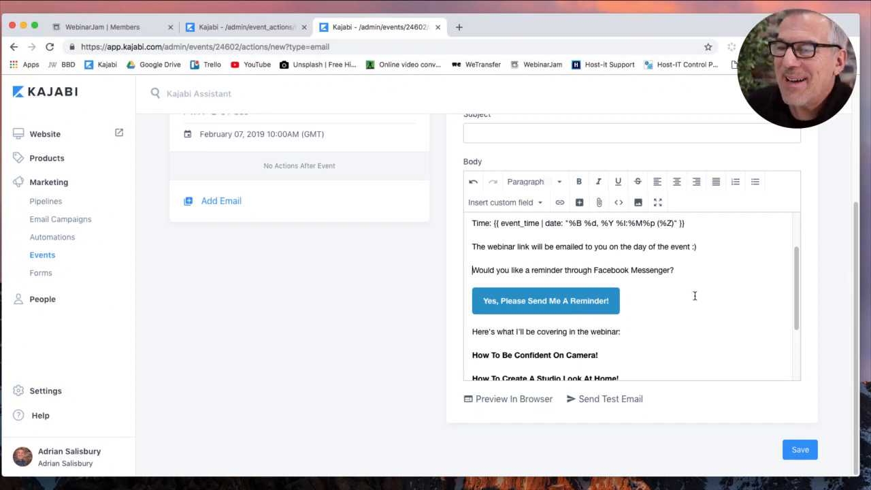
pyautogui.scroll(3, 718, 295)
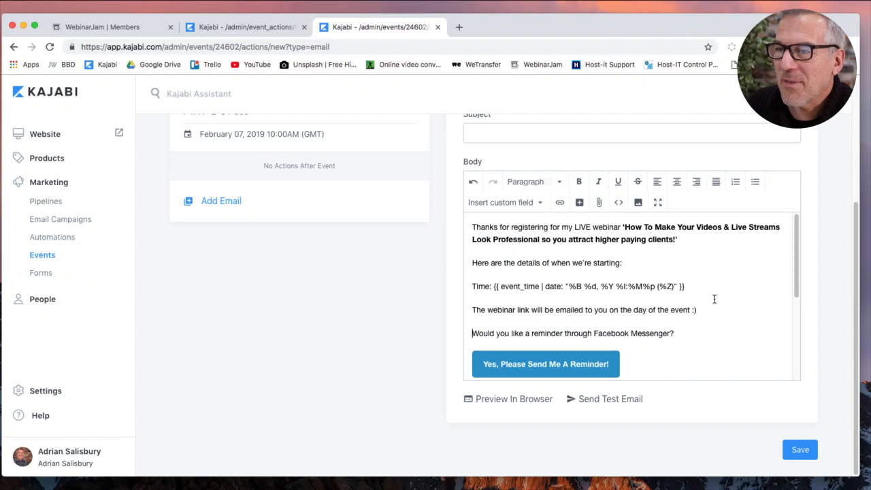
# Copy the original subject line into the new email and save it.
pyautogui.click(238, 27)
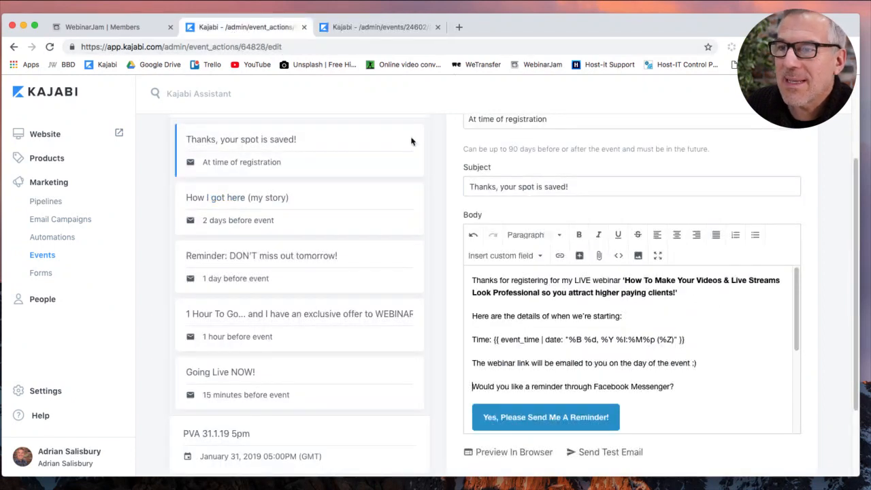
pyautogui.click(521, 186)
pyautogui.press('super+a')
pyautogui.press('super+c')
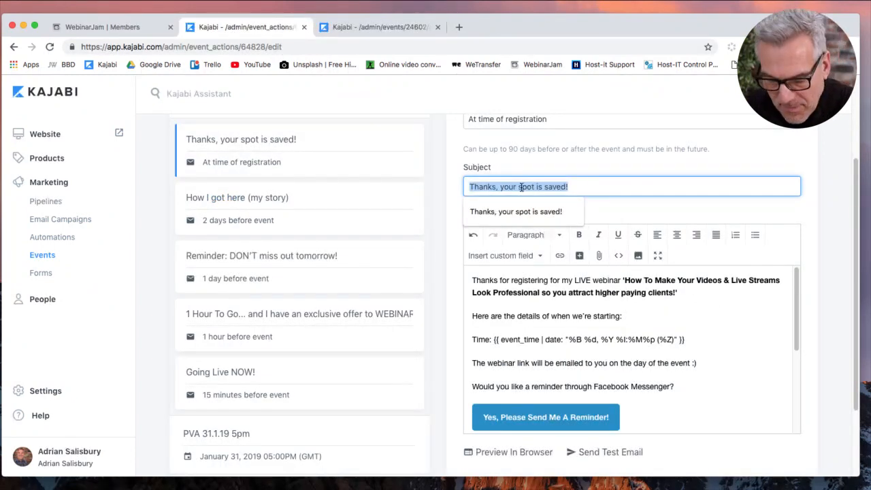
pyautogui.click(394, 27)
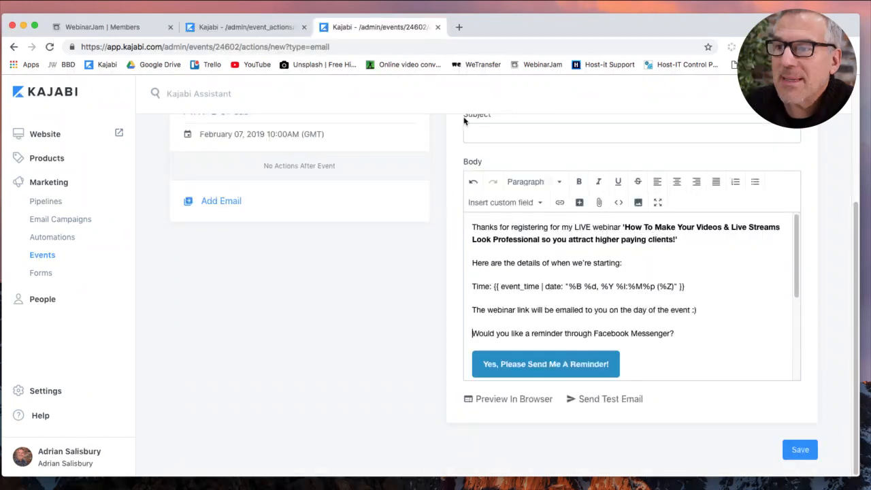
pyautogui.click(501, 133)
pyautogui.press('super+v')
pyautogui.click(403, 324)
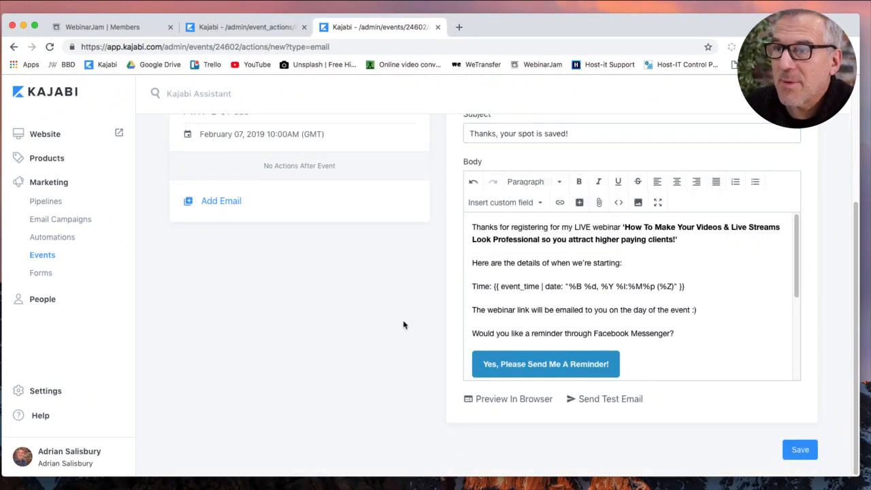
pyautogui.click(799, 451)
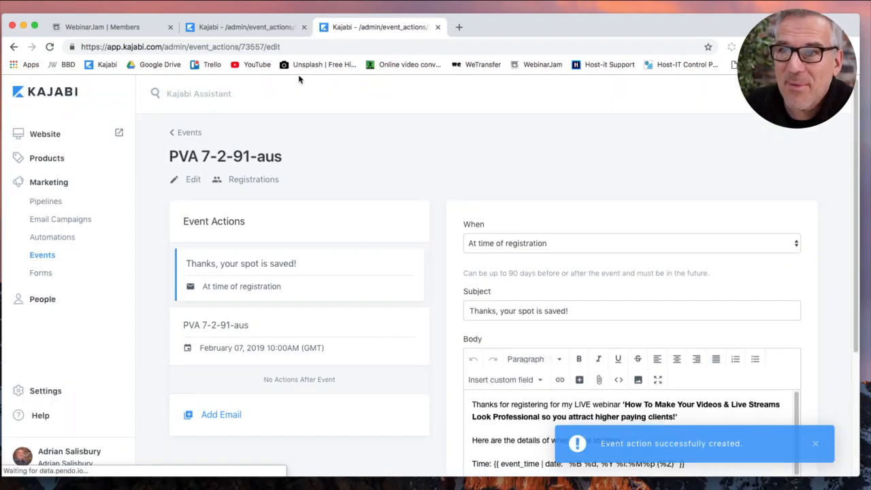
pyautogui.click(263, 30)
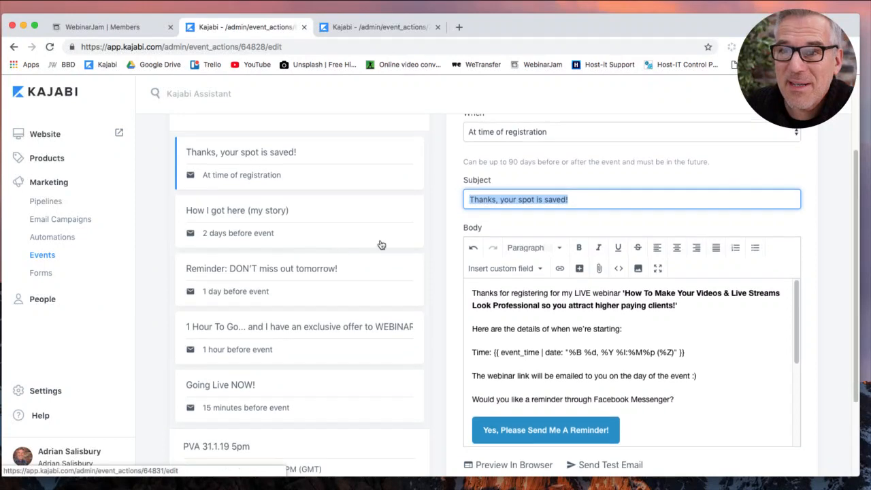
# Open the original 'How I got here (my story)' email and select its subject line.
pyautogui.click(247, 233)
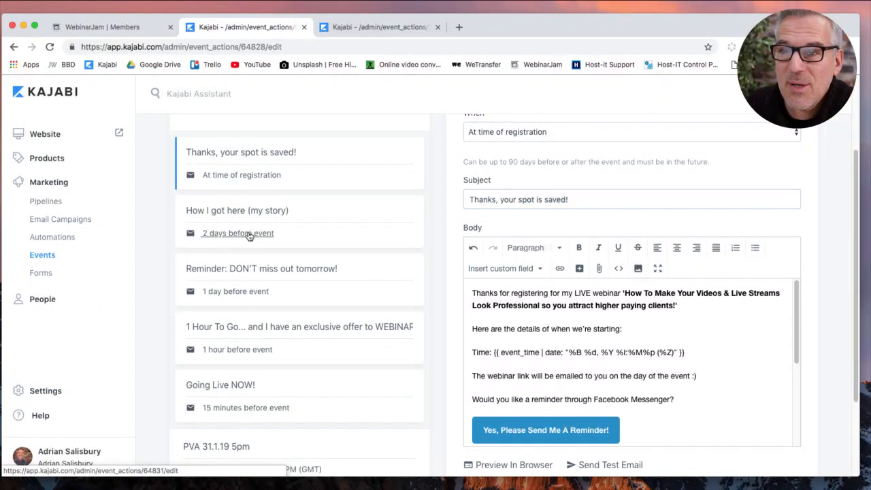
pyautogui.click(621, 215)
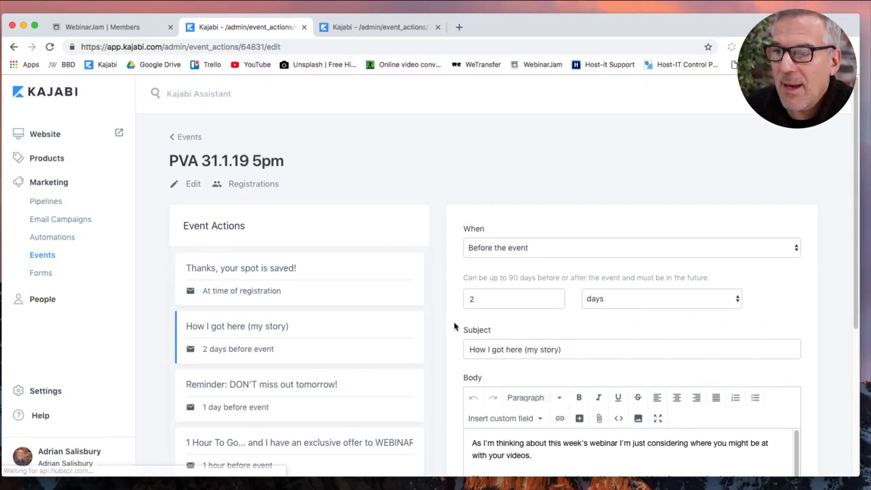
pyautogui.scroll(-2, 457, 323)
pyautogui.tripleClick(575, 289)
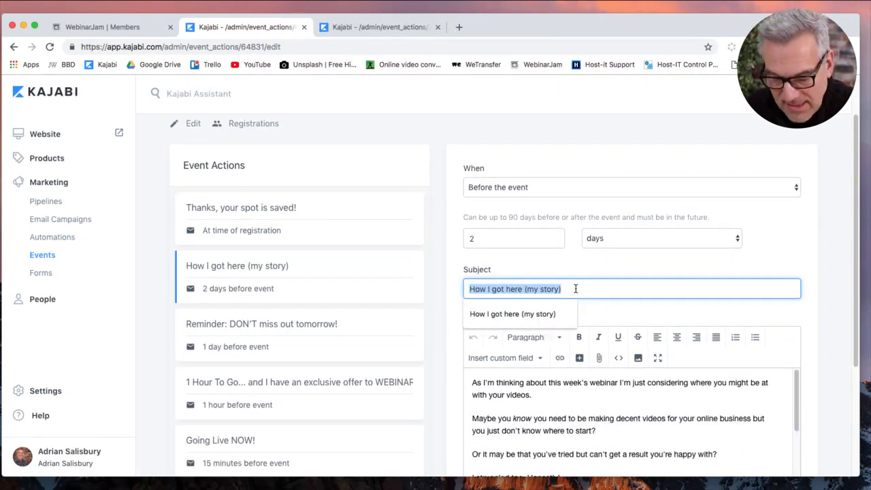
# Add a new PVA 7-2-91-aus email, 2 days before, subject 'How I got here (my story)'.
pyautogui.click(364, 27)
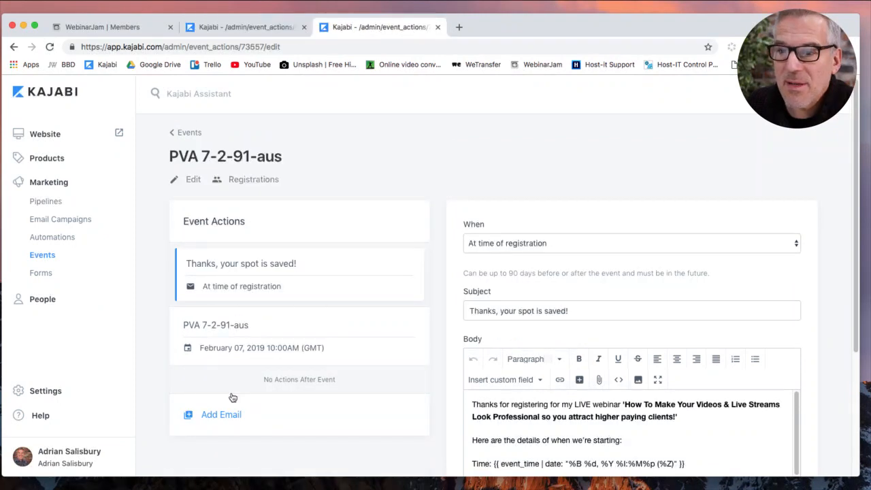
pyautogui.click(226, 417)
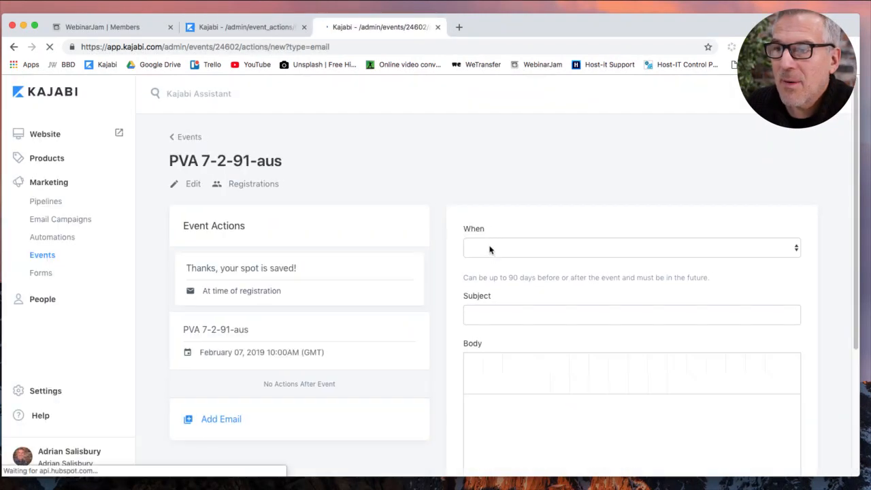
pyautogui.click(490, 249)
pyautogui.click(498, 279)
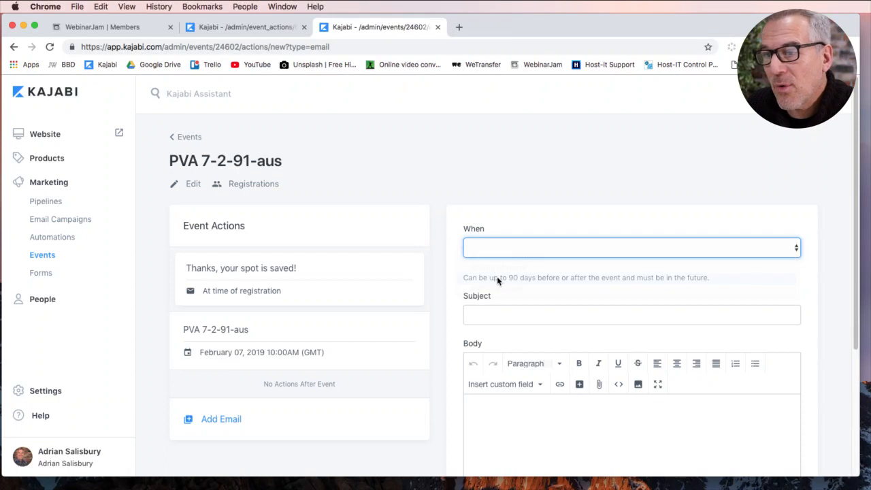
pyautogui.click(498, 296)
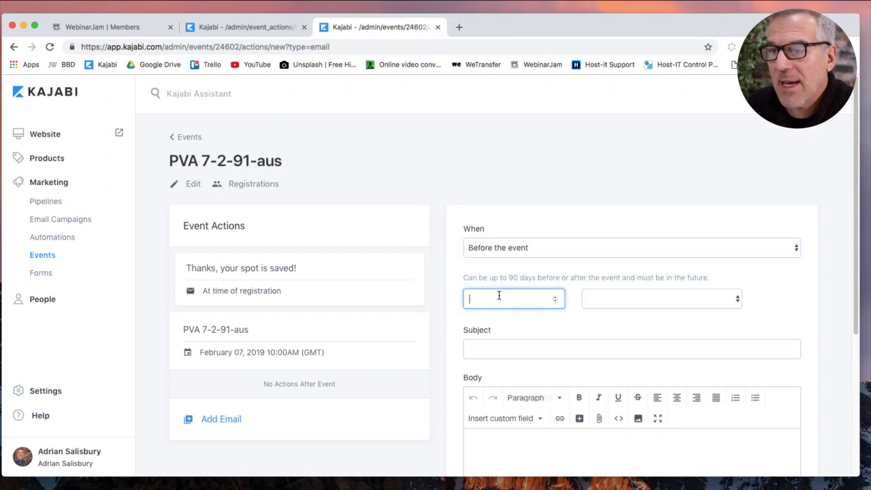
pyautogui.click(614, 305)
pyautogui.click(617, 331)
pyautogui.click(571, 351)
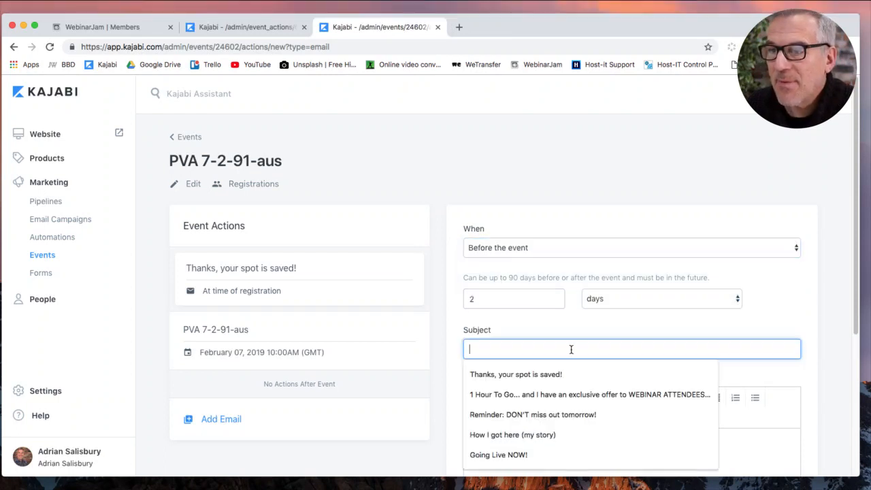
pyautogui.click(530, 436)
pyautogui.scroll(-2, 447, 379)
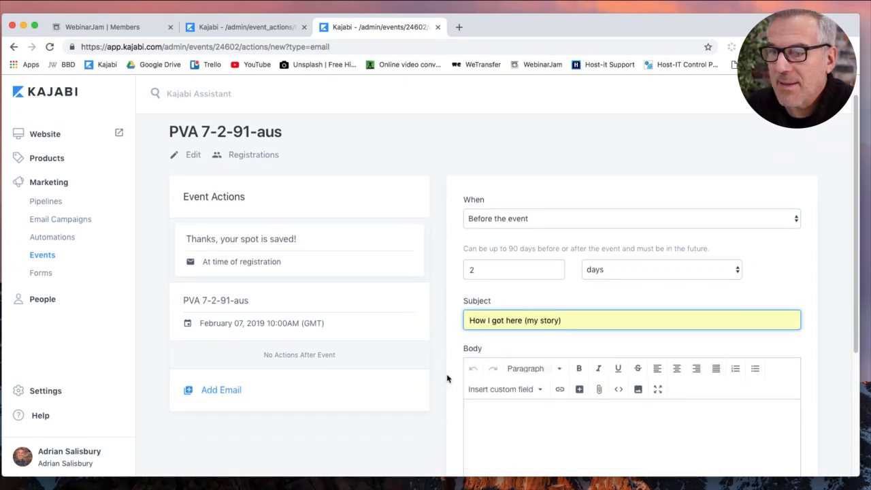
pyautogui.click(474, 392)
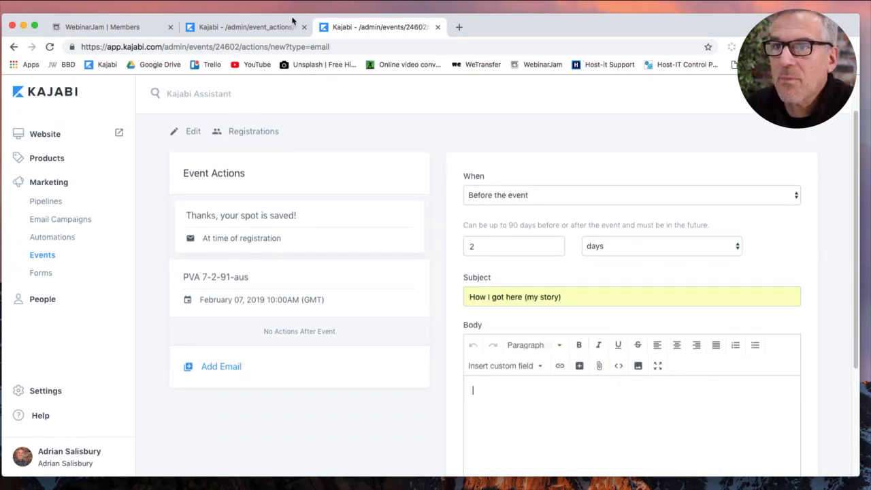
# Copy the full HTML source of the original story email's body.
pyautogui.click(259, 29)
pyautogui.click(475, 381)
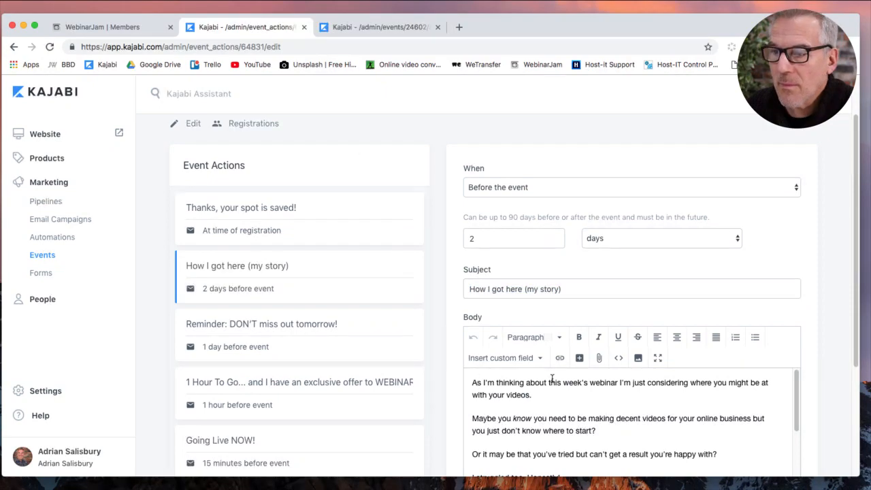
pyautogui.click(617, 357)
pyautogui.click(525, 306)
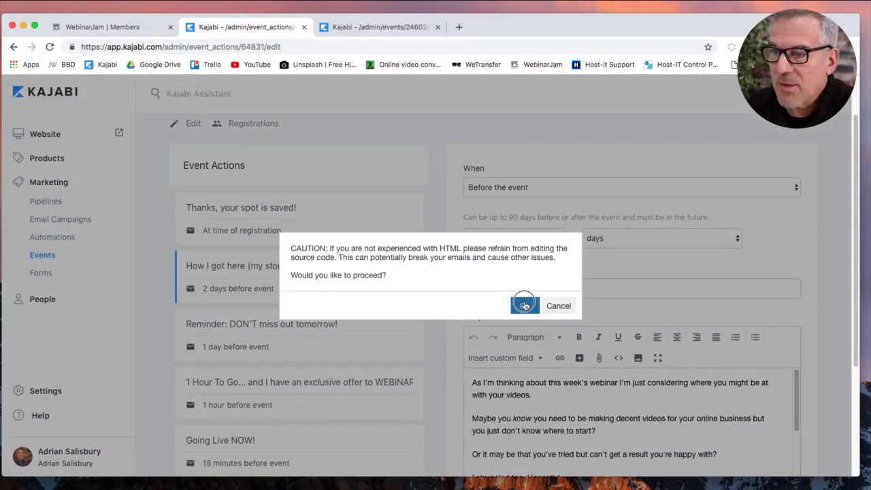
pyautogui.moveTo(472, 357); pyautogui.dragTo(235, 109)
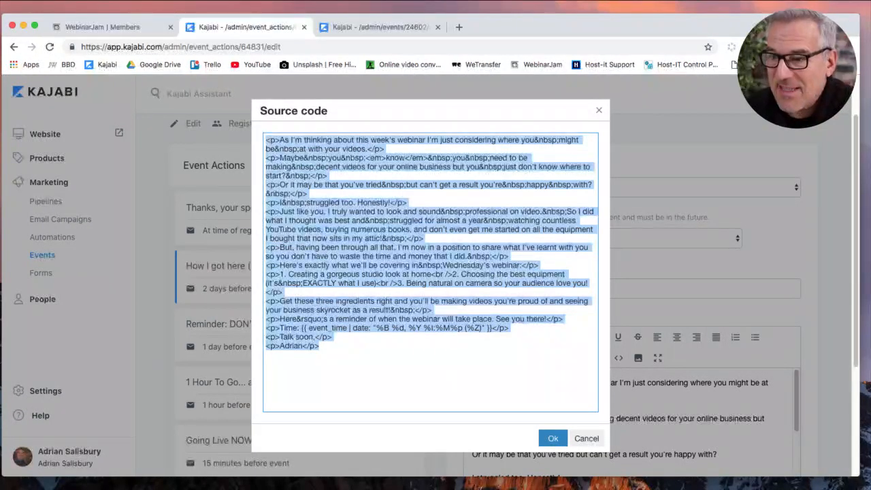
pyautogui.click(553, 439)
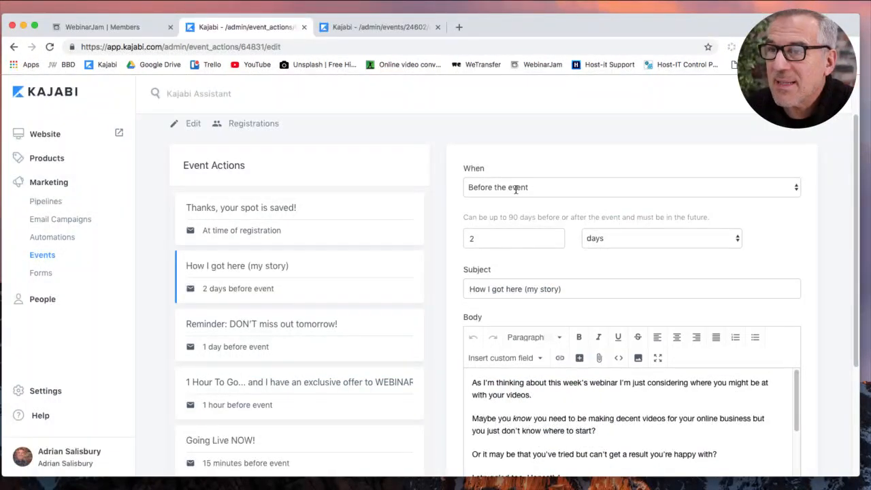
# Paste the story HTML into the new email's body and save it.
pyautogui.click(375, 27)
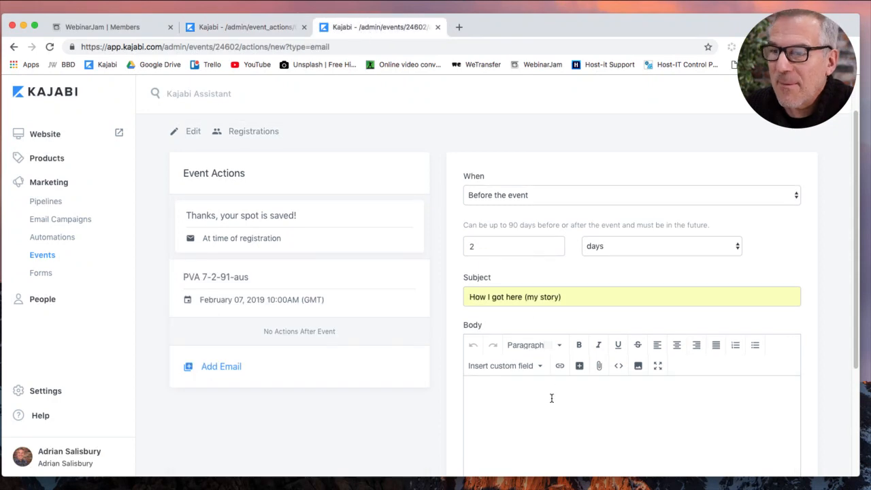
pyautogui.click(618, 365)
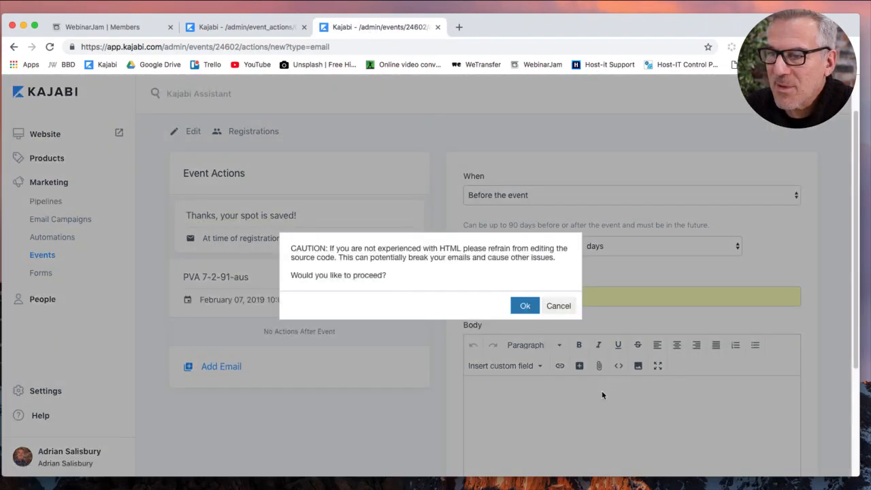
pyautogui.click(526, 306)
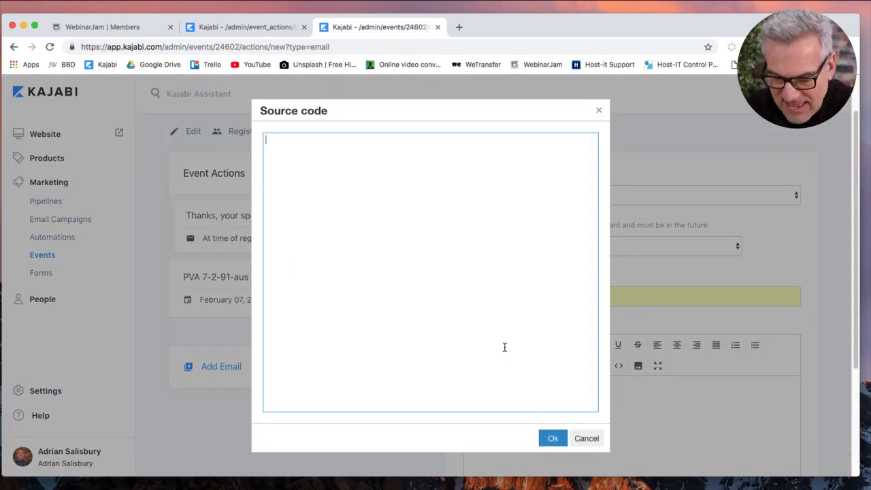
pyautogui.hotkey('ctrl', 'v')
pyautogui.click(553, 438)
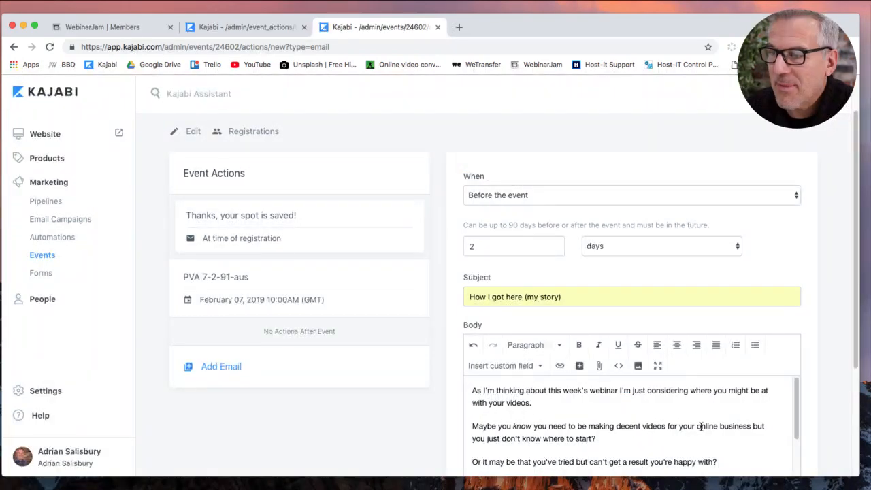
pyautogui.scroll(-6, 832, 406)
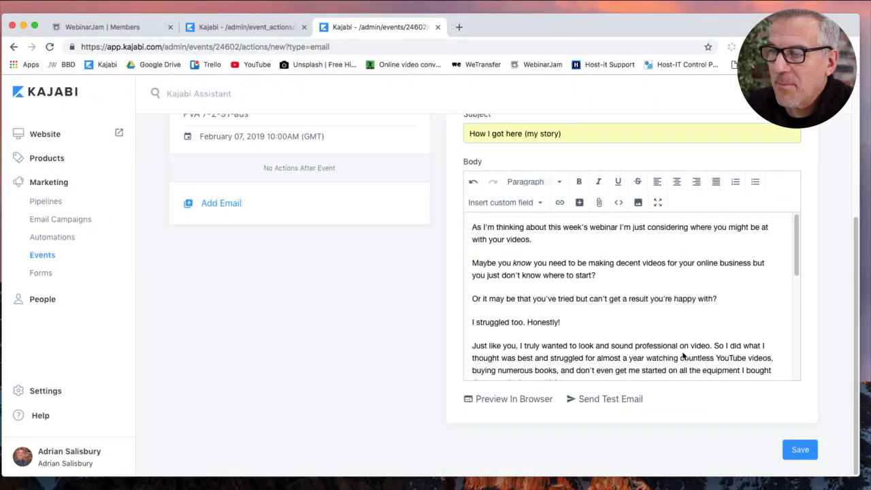
pyautogui.scroll(-4, 646, 306)
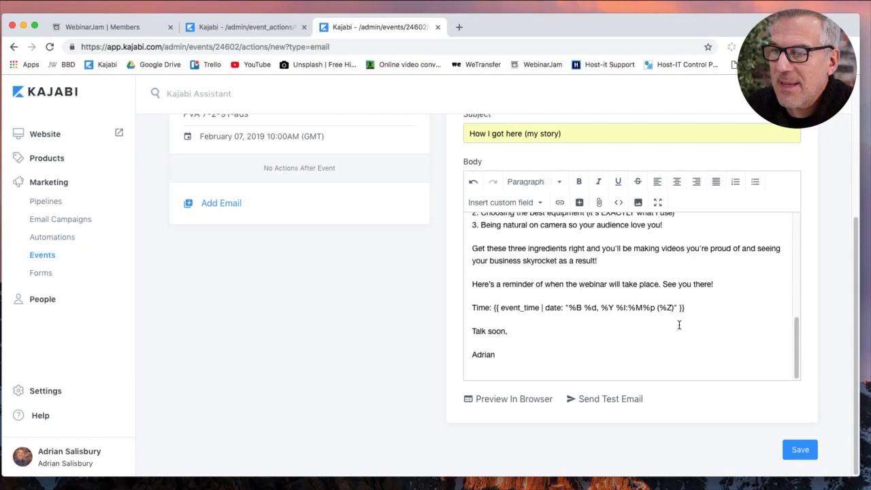
pyautogui.scroll(10, 683, 326)
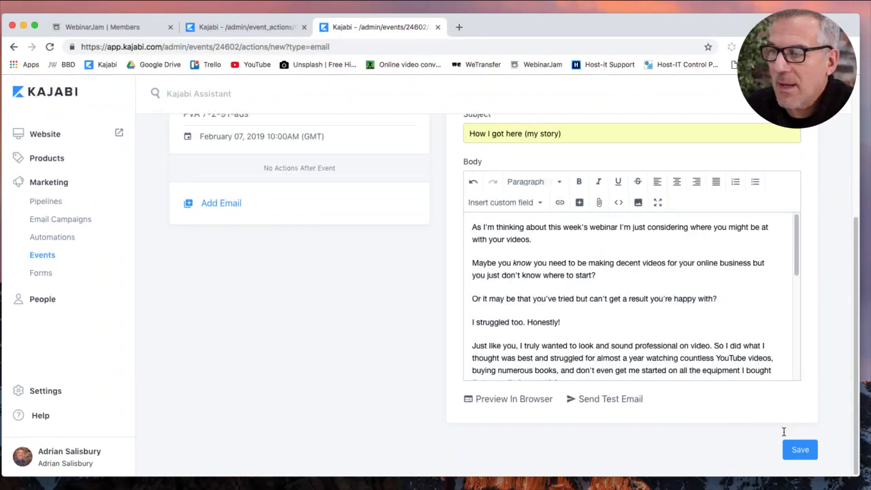
pyautogui.click(798, 449)
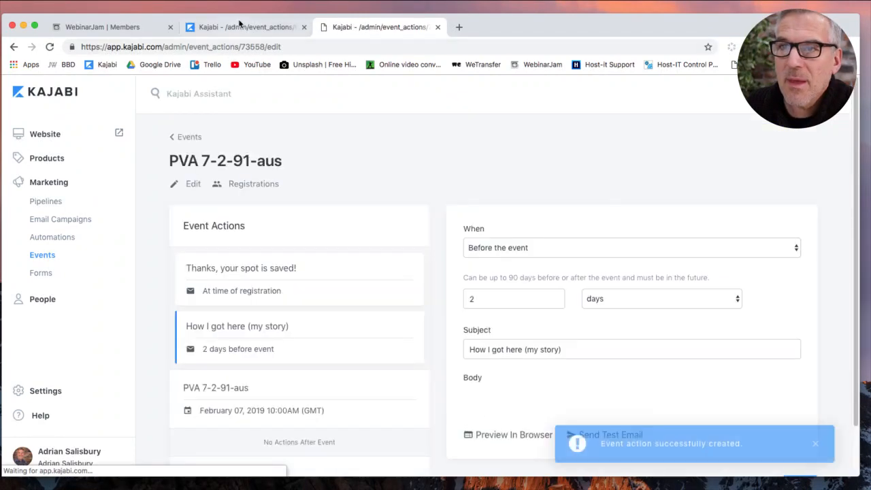
pyautogui.click(239, 27)
# Copy the full HTML of the old 'Reminder: DON'T miss out tomorrow!' email body.
pyautogui.scroll(-1, 286, 319)
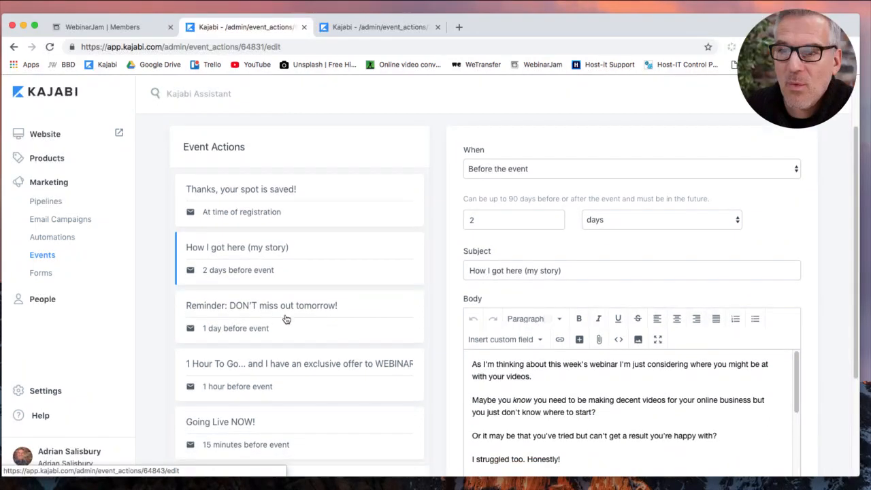
pyautogui.click(249, 329)
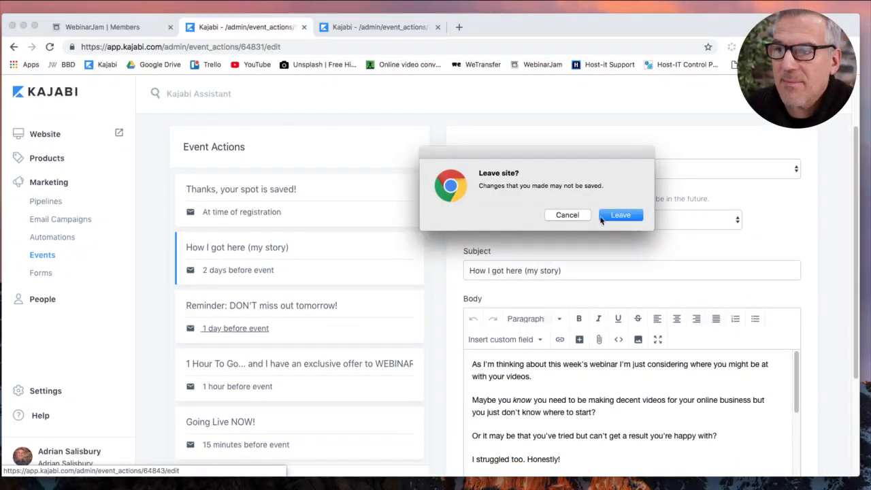
pyautogui.click(608, 215)
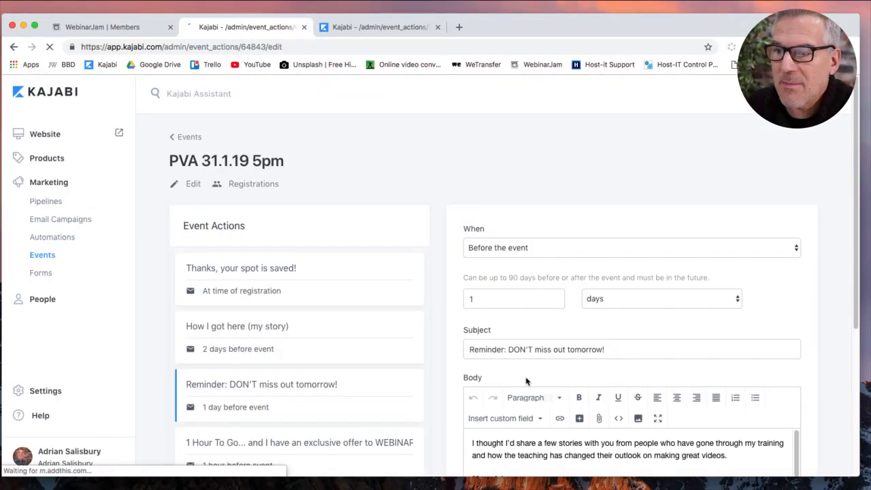
pyautogui.scroll(-2, 438, 352)
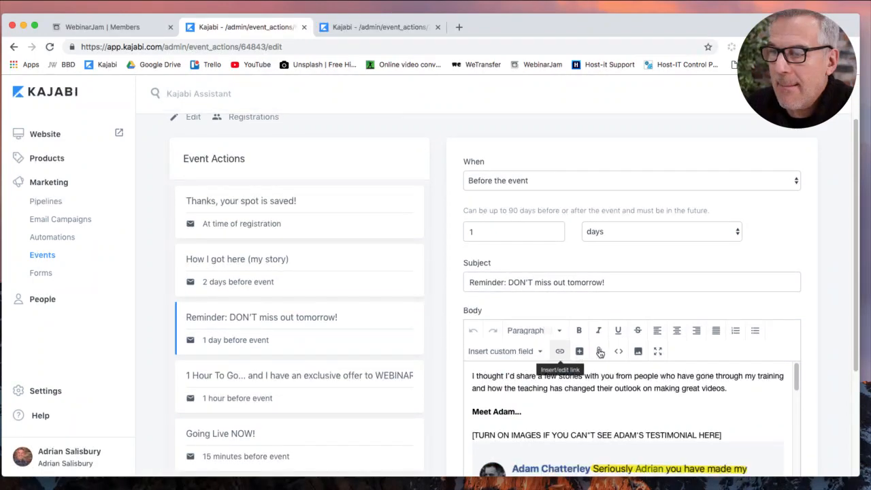
pyautogui.click(617, 350)
pyautogui.click(523, 305)
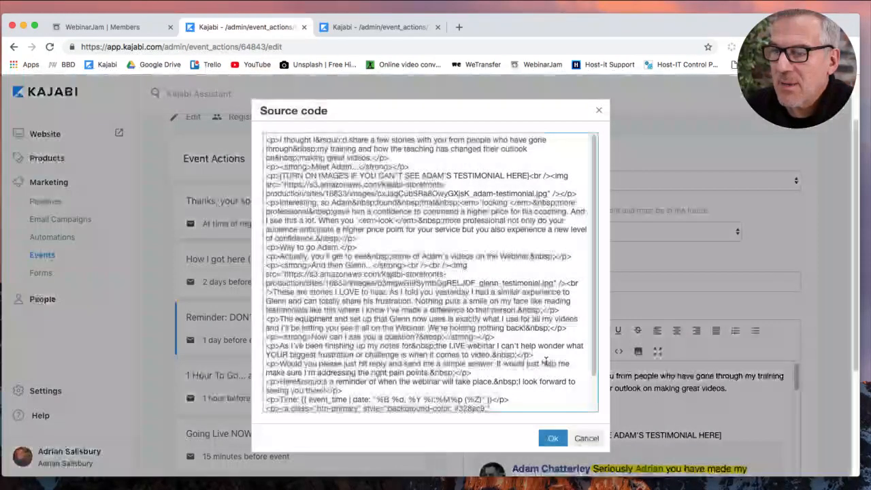
pyautogui.press('super+a')
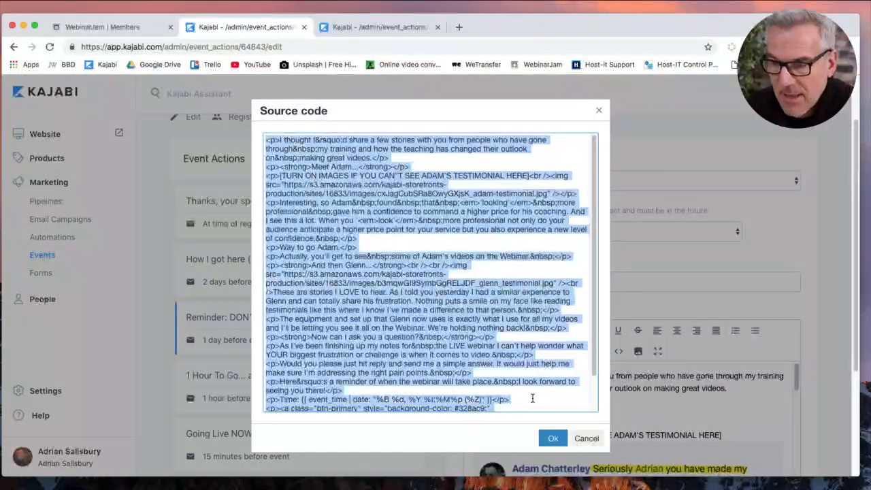
pyautogui.click(552, 439)
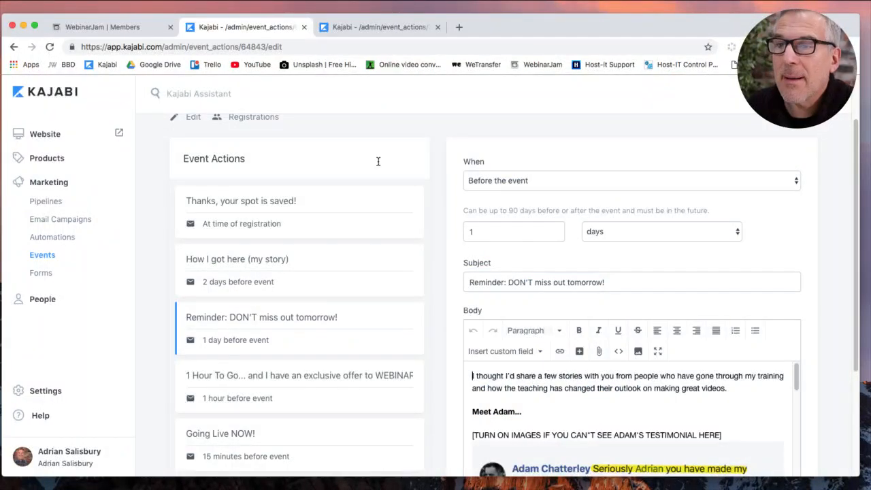
# Add a PVA 7-2-91-aus email sent 1 day before, subject 'Reminder: DON'T miss out tomorrow!'.
pyautogui.click(359, 29)
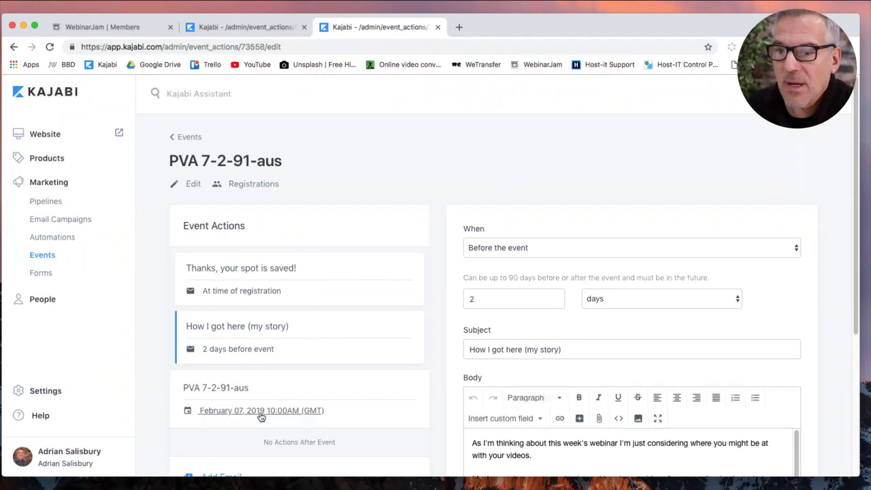
pyautogui.scroll(-2, 230, 405)
pyautogui.click(231, 402)
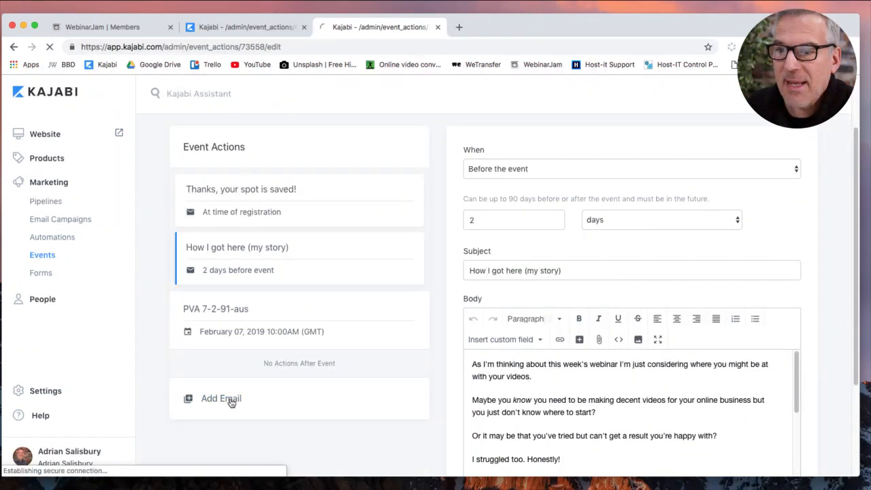
pyautogui.click(499, 240)
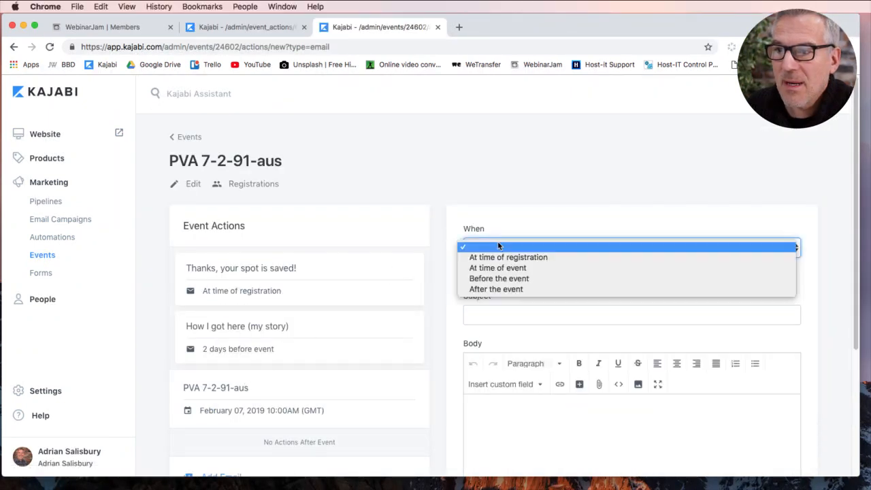
pyautogui.click(496, 279)
pyautogui.click(488, 298)
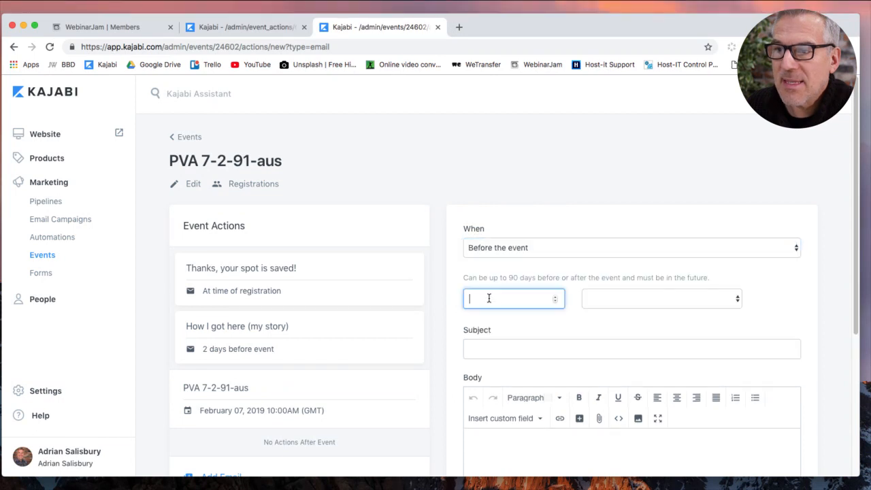
pyautogui.write('1')
pyautogui.click(588, 298)
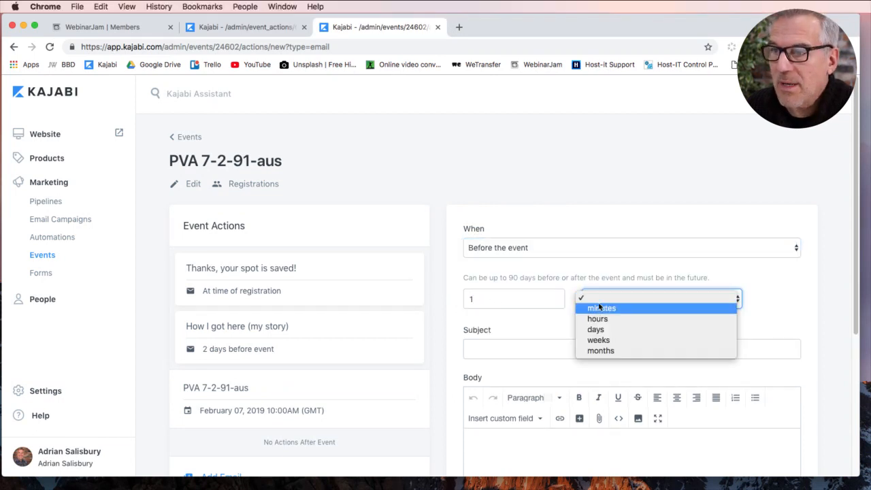
pyautogui.click(597, 330)
pyautogui.click(539, 348)
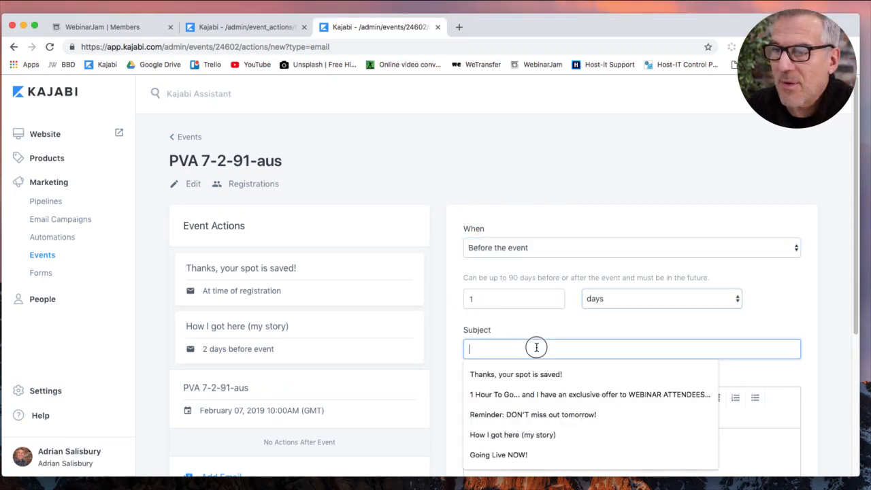
pyautogui.scroll(-2, 449, 346)
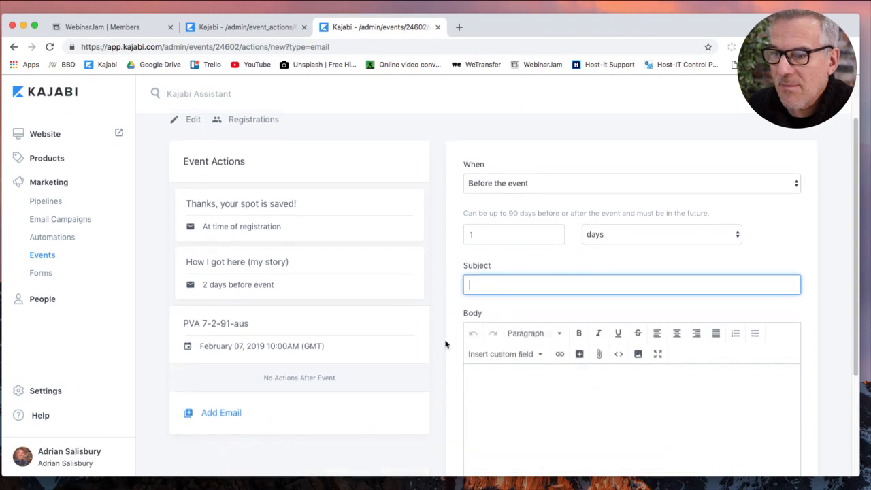
pyautogui.click(516, 284)
pyautogui.click(515, 351)
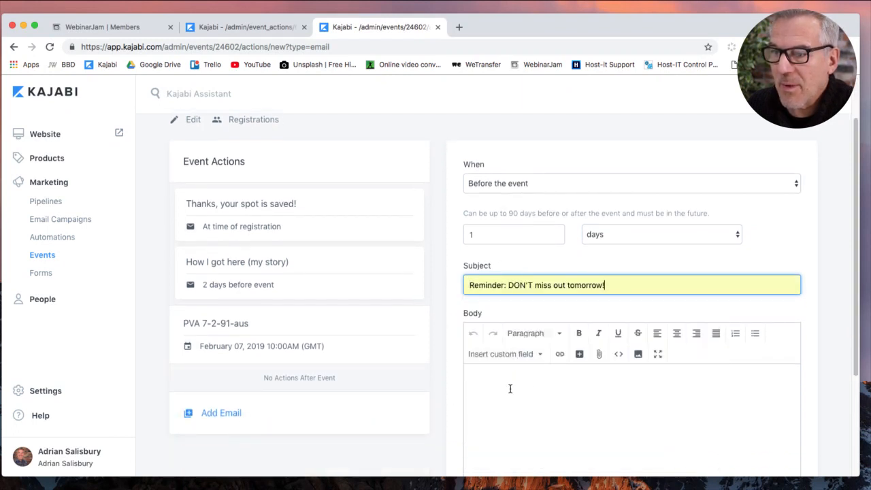
# Paste the reminder HTML into the new email's body and save it.
pyautogui.click(619, 354)
pyautogui.click(527, 307)
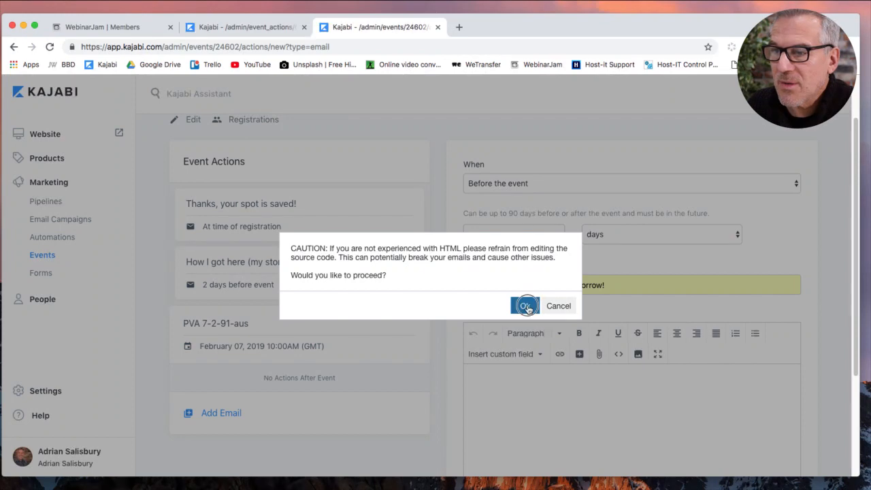
pyautogui.hotkey('ctrl', 'v')
pyautogui.click(553, 438)
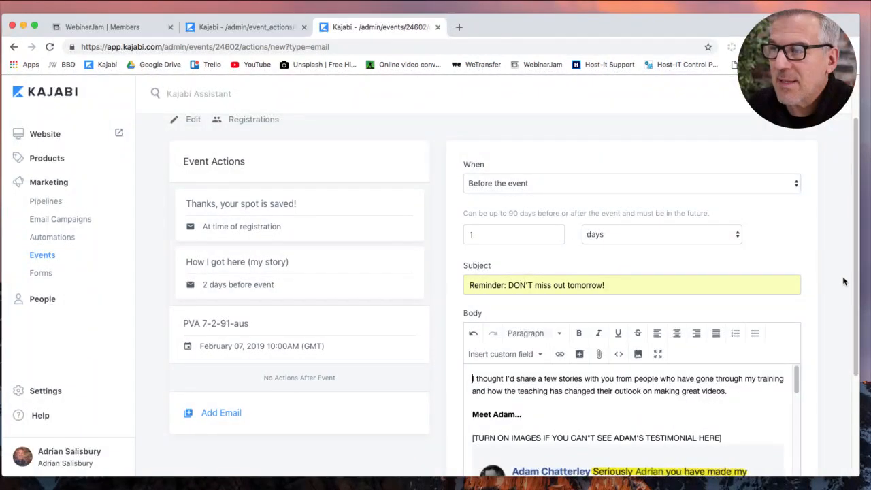
pyautogui.scroll(-3, 844, 281)
pyautogui.click(796, 452)
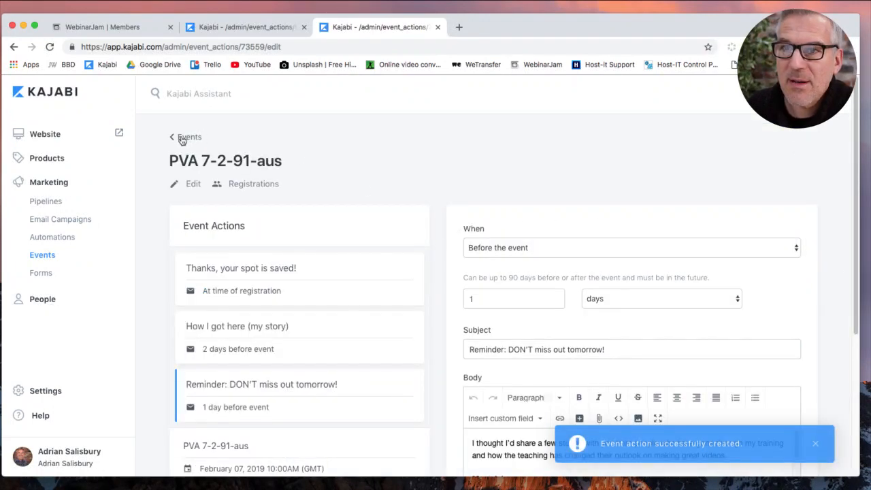
pyautogui.scroll(-3, 446, 180)
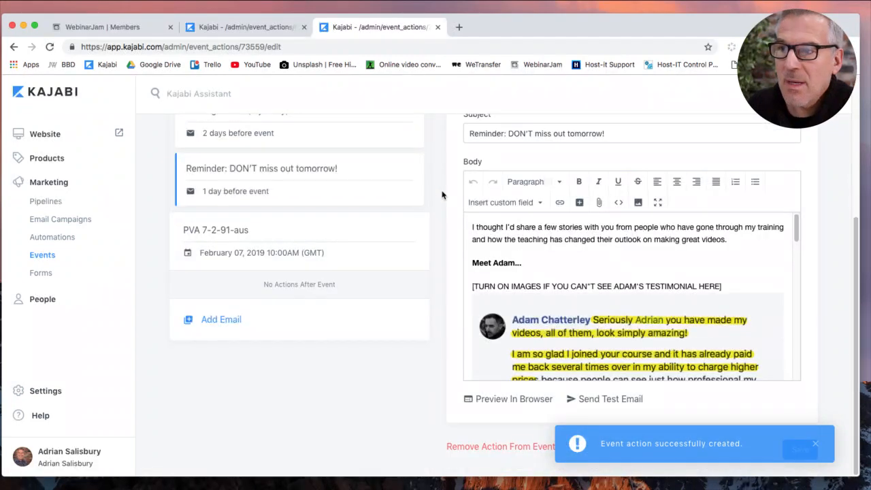
# Copy the HTML body of the original event's 1-hour-before reminder email.
pyautogui.click(262, 28)
pyautogui.scroll(-3, 418, 307)
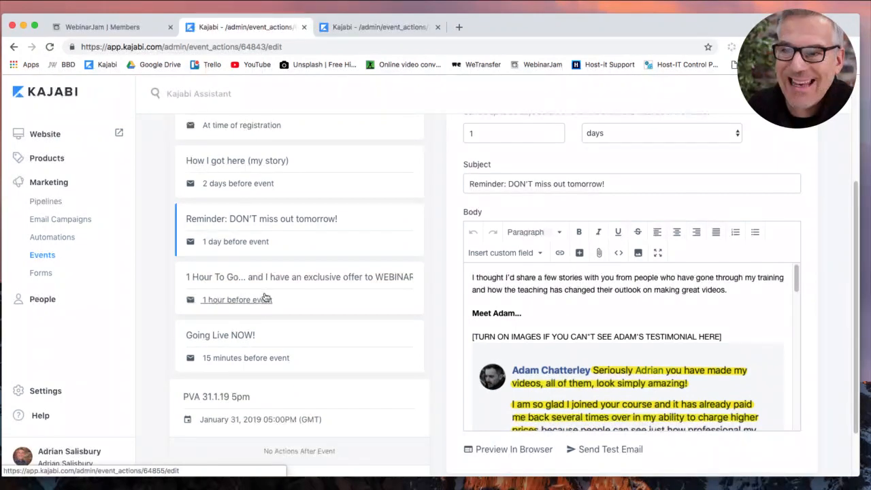
pyautogui.click(262, 304)
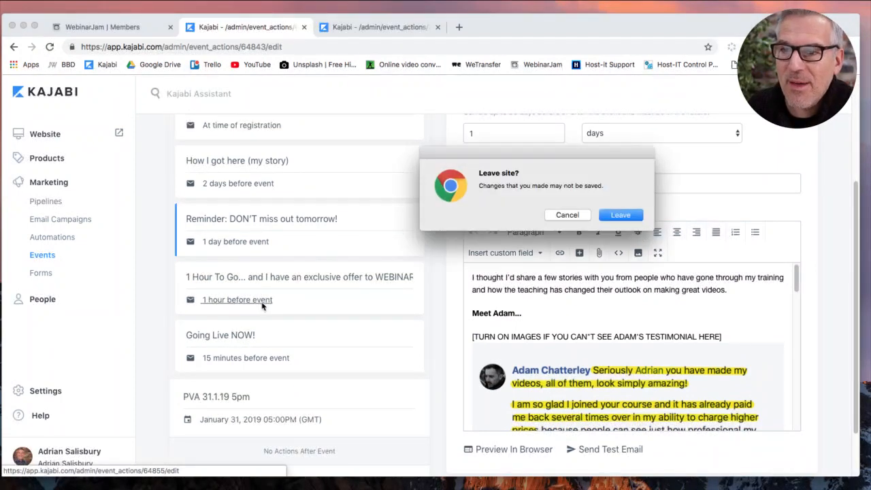
pyautogui.click(620, 215)
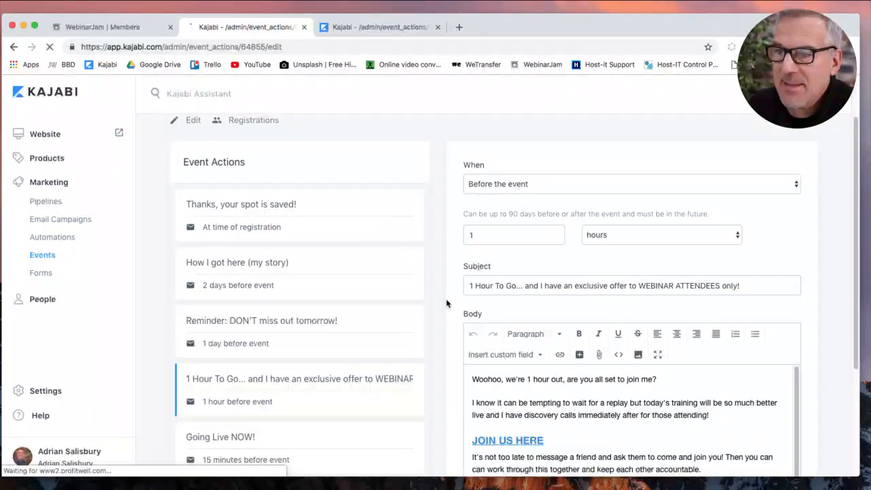
pyautogui.scroll(-4, 447, 301)
pyautogui.click(619, 281)
pyautogui.click(524, 305)
pyautogui.press('super+a')
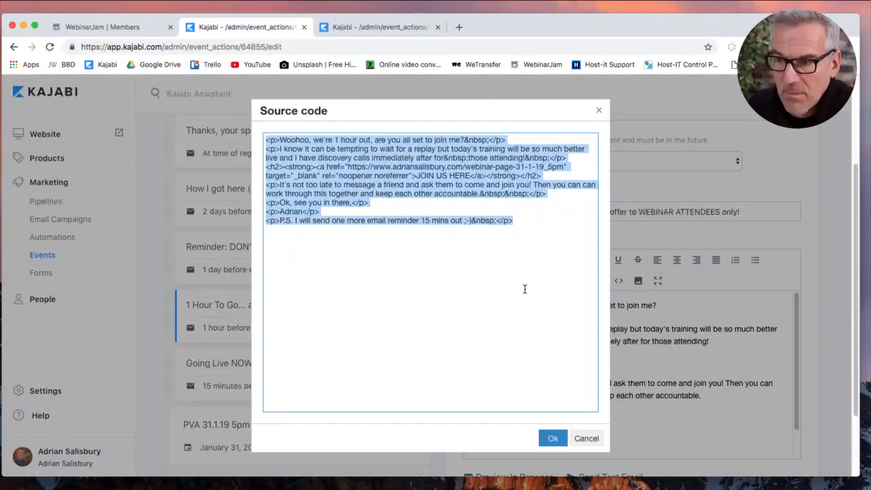
pyautogui.click(552, 438)
# Add an email to PVA 7-2-91-aus sent 1 hour before, with the '1 Hour To Go' subject.
pyautogui.click(400, 29)
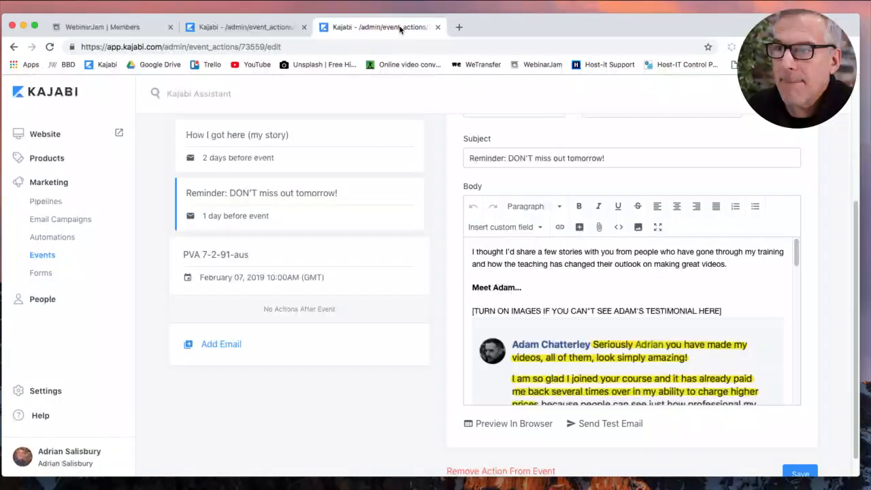
pyautogui.click(228, 350)
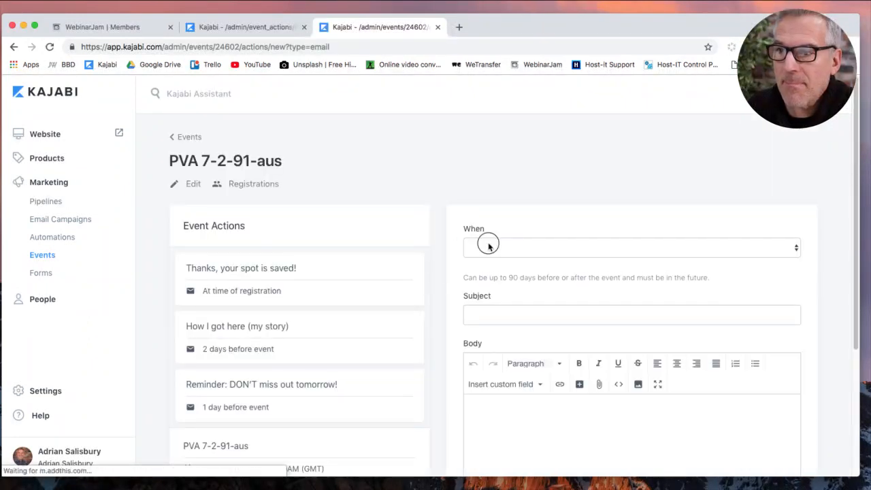
pyautogui.click(487, 247)
pyautogui.click(486, 276)
pyautogui.click(501, 298)
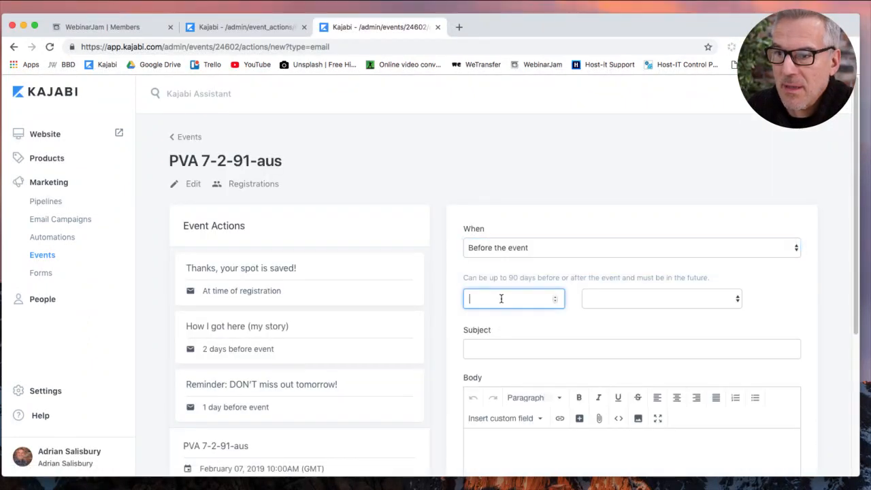
pyautogui.click(616, 294)
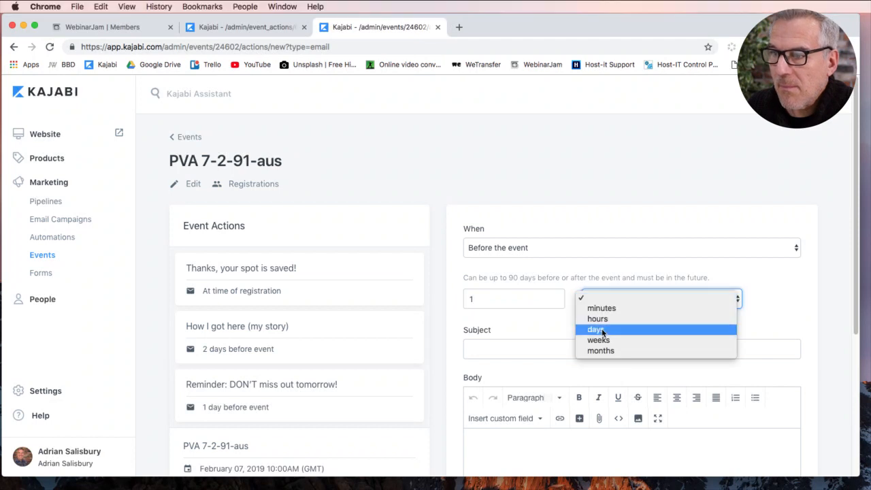
pyautogui.click(603, 320)
pyautogui.click(554, 350)
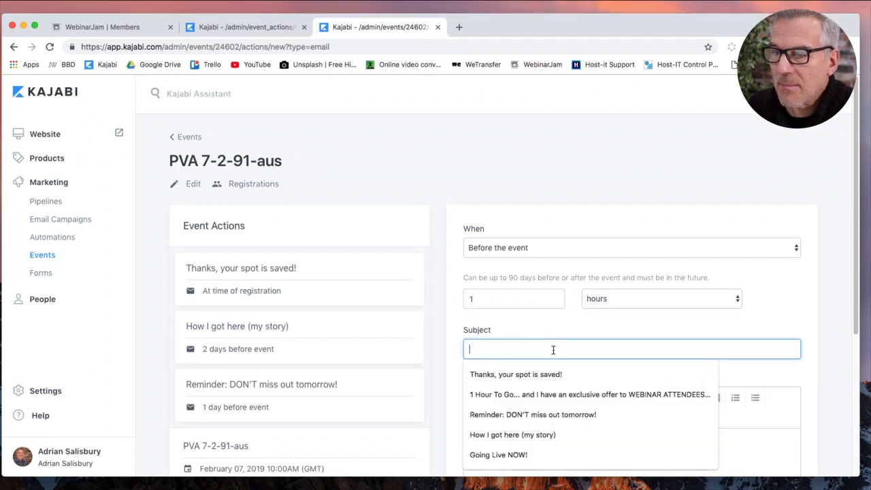
pyautogui.click(532, 397)
# Paste the copied HTML into the new email's body and save the reminder.
pyautogui.scroll(-5, 499, 331)
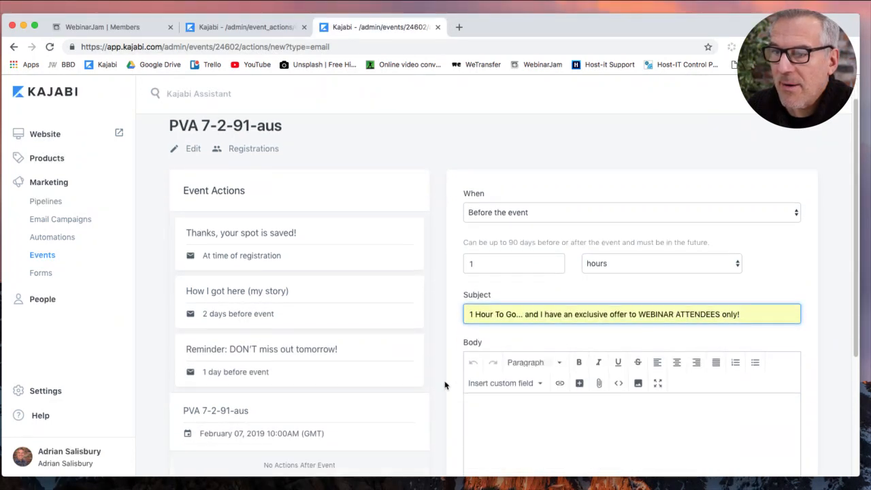
pyautogui.click(575, 286)
pyautogui.click(619, 251)
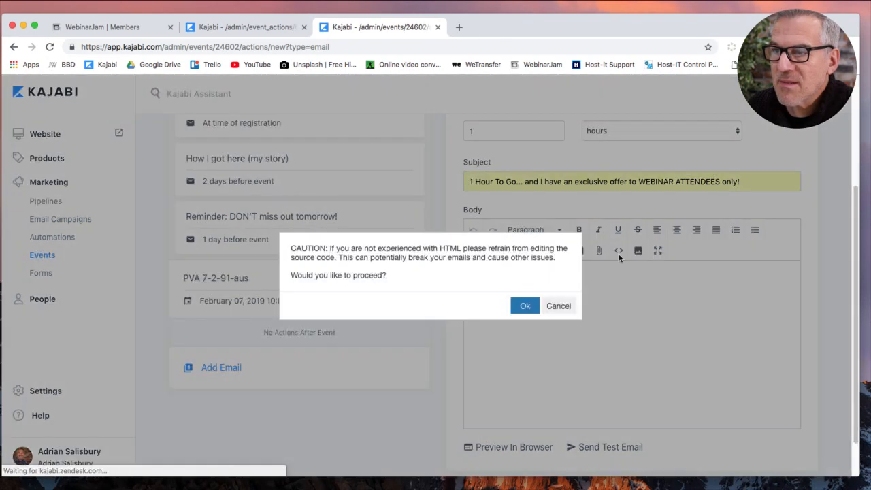
pyautogui.click(526, 307)
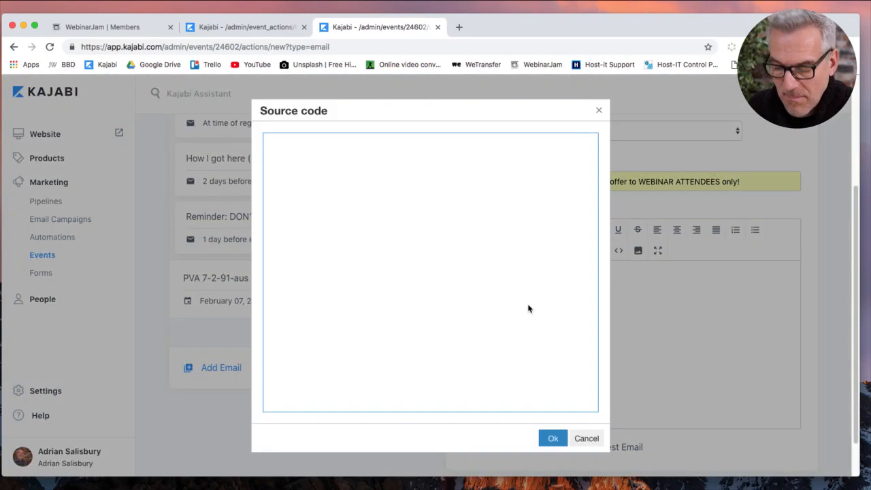
pyautogui.press('super+v')
pyautogui.click(552, 438)
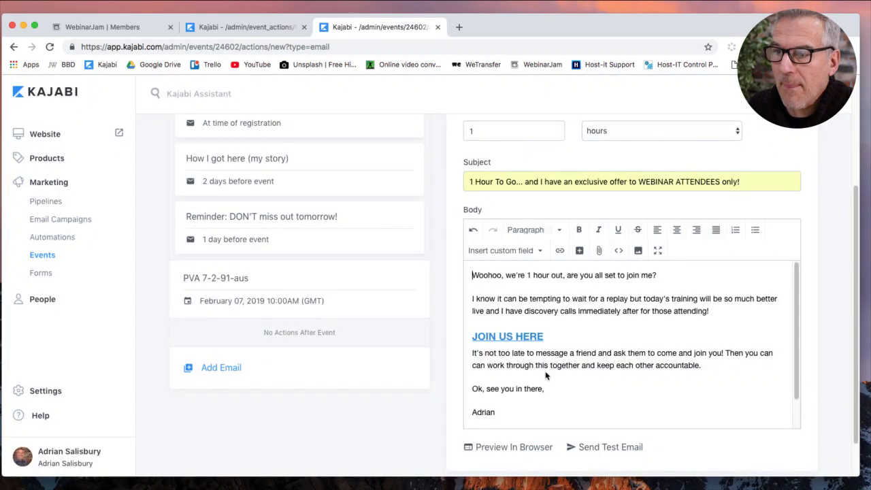
pyautogui.scroll(1, 683, 368)
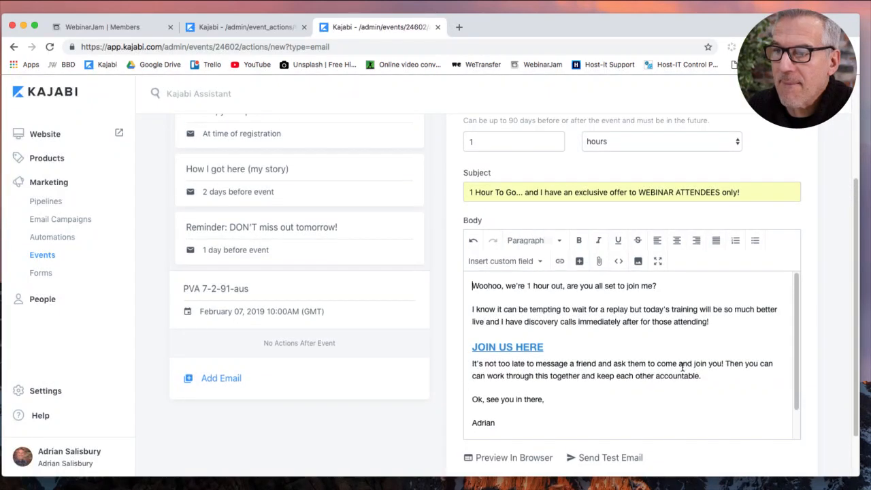
pyautogui.scroll(-2, 680, 365)
pyautogui.click(804, 477)
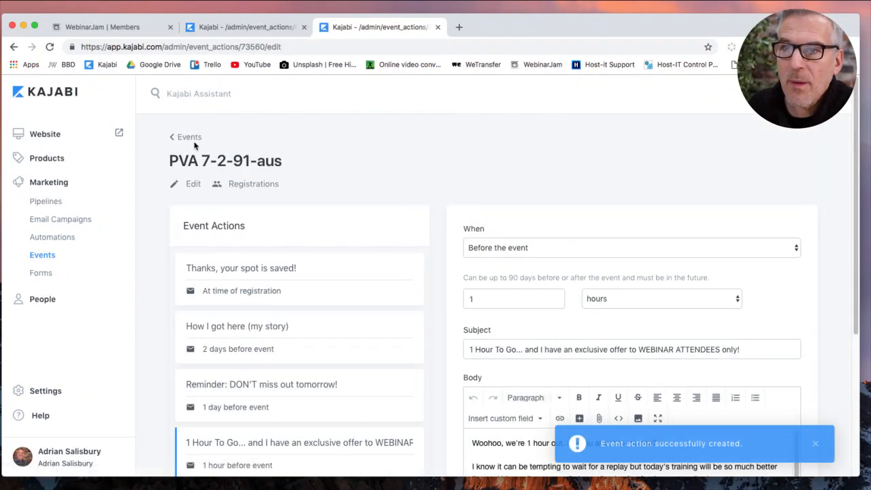
pyautogui.scroll(-3, 404, 301)
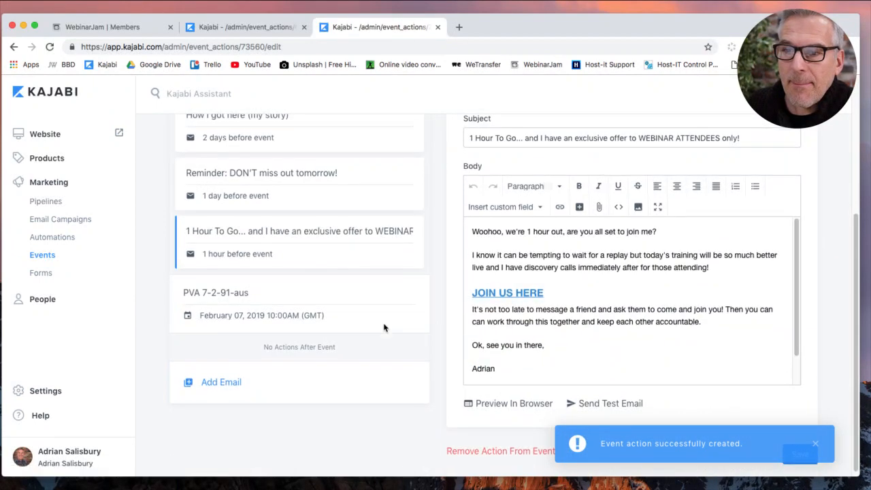
# Start a 'Going Live NOW!' email for PVA 7-2-91-aus, sent 15 minutes before the event.
pyautogui.click(227, 384)
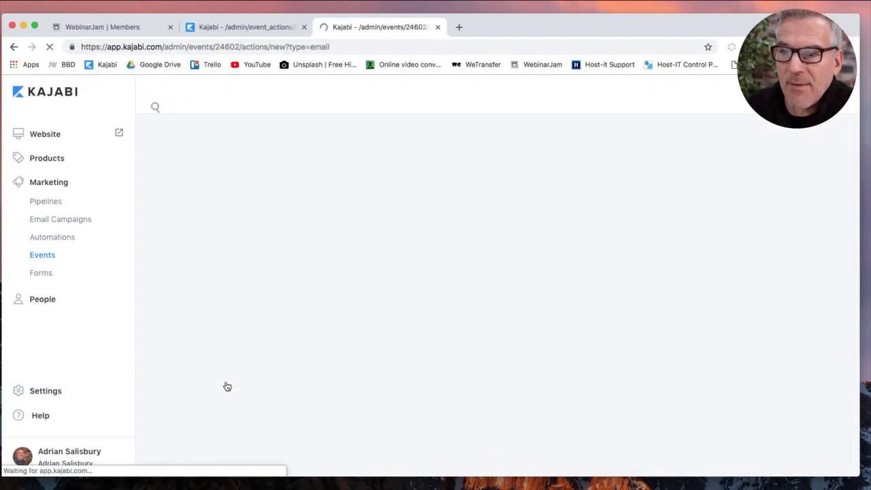
pyautogui.click(472, 247)
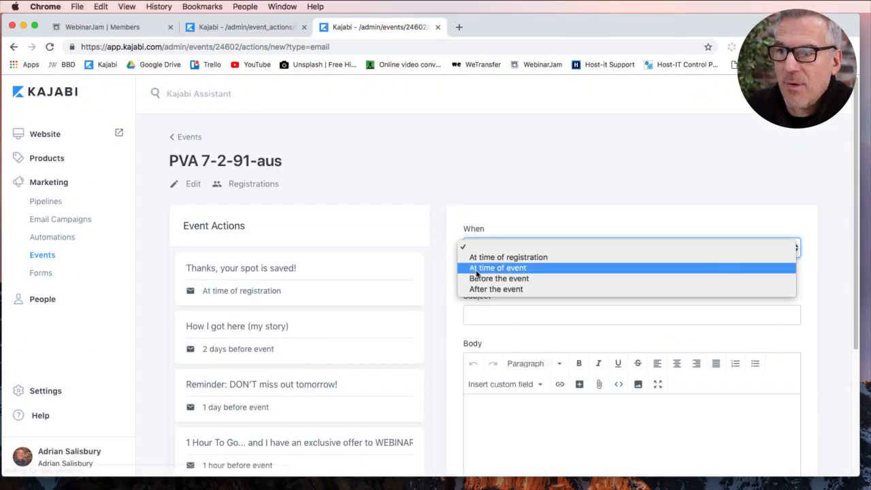
pyautogui.click(479, 278)
pyautogui.click(485, 298)
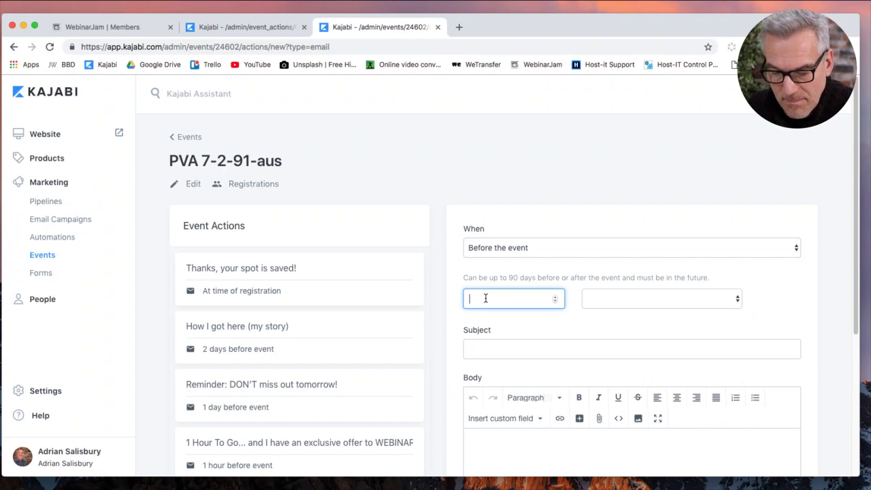
pyautogui.click(634, 300)
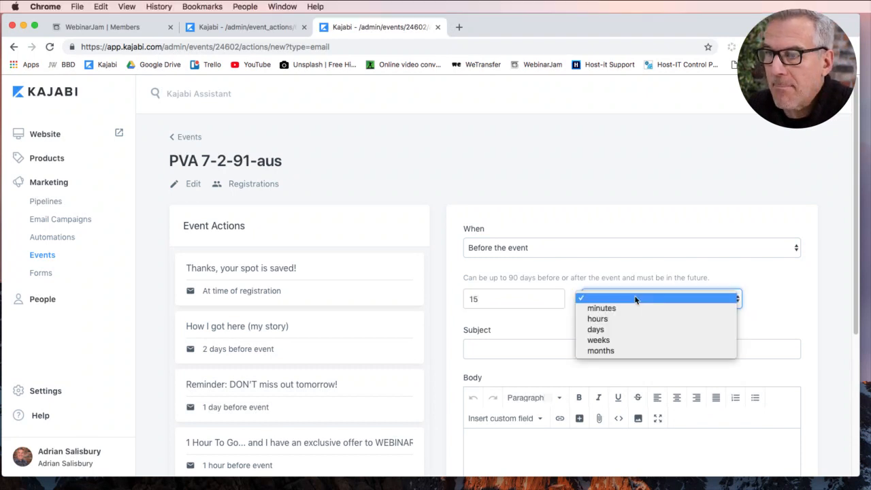
pyautogui.click(631, 308)
pyautogui.click(572, 349)
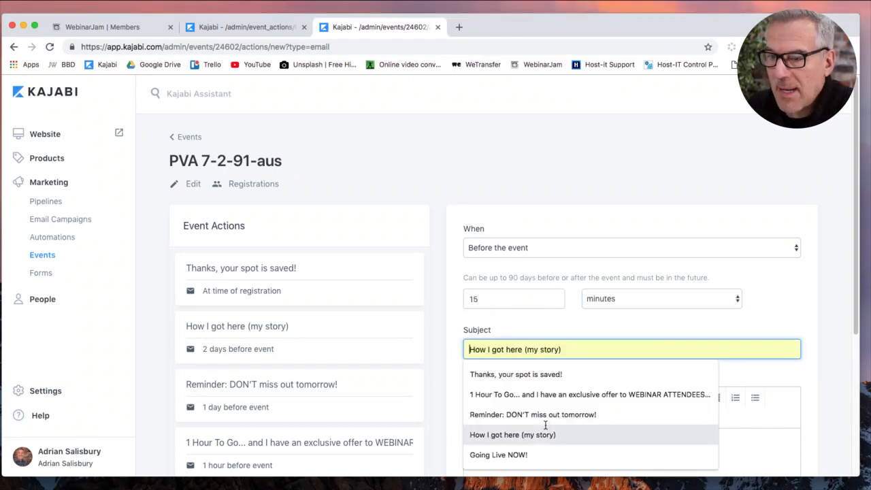
pyautogui.click(530, 455)
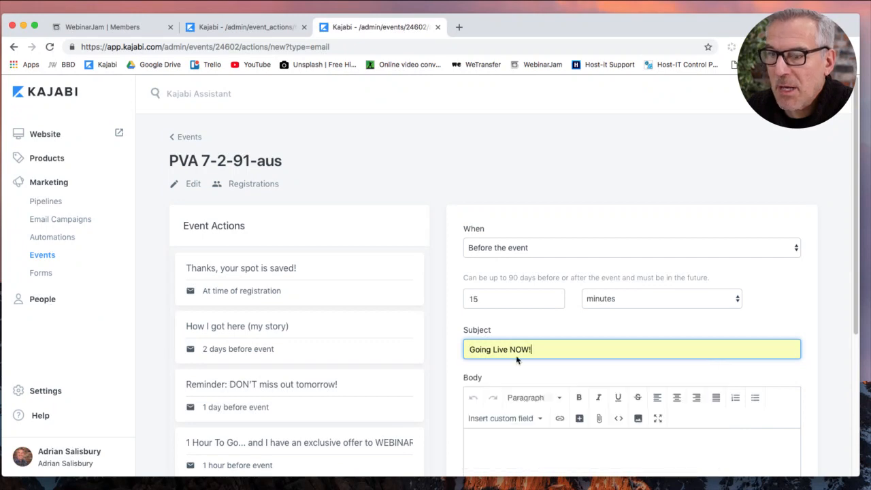
# Copy the HTML body of the original event's Going Live NOW! email.
pyautogui.click(303, 33)
pyautogui.scroll(-3, 305, 305)
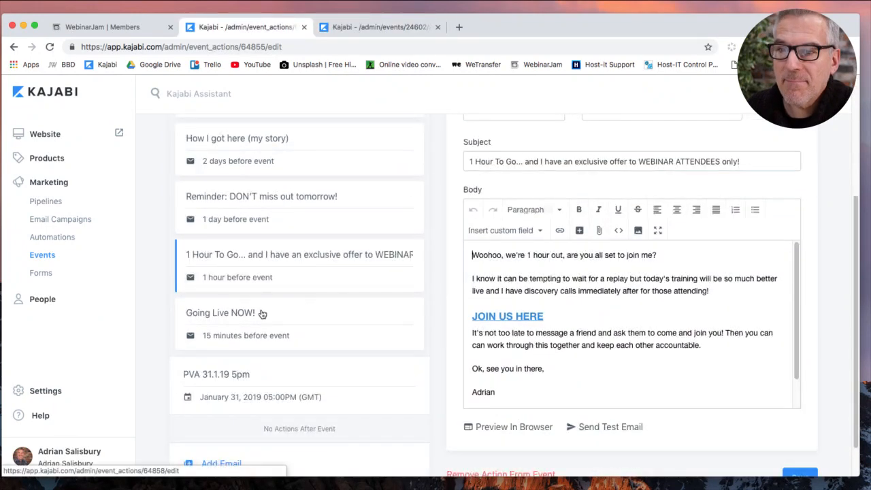
pyautogui.click(245, 335)
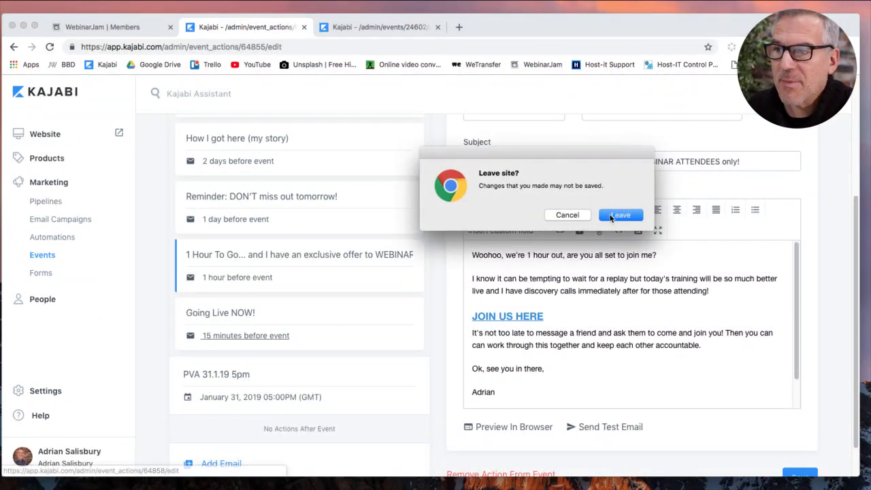
pyautogui.click(614, 215)
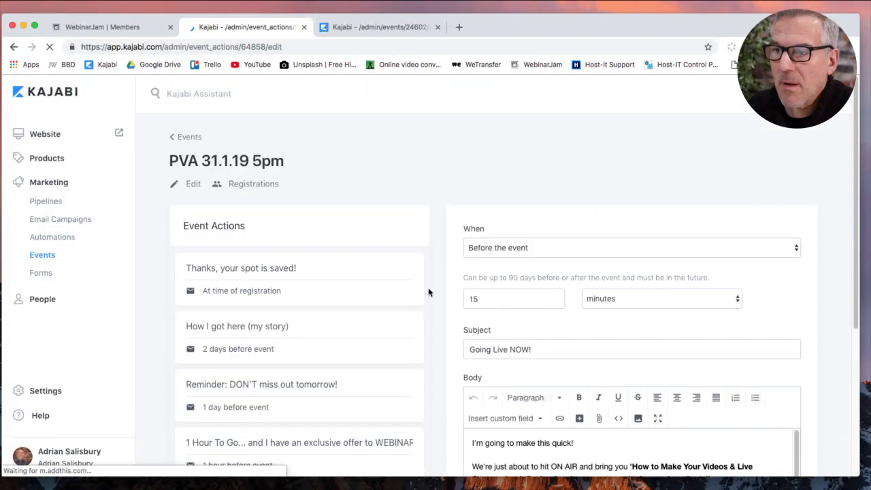
pyautogui.scroll(-3, 569, 273)
pyautogui.click(618, 248)
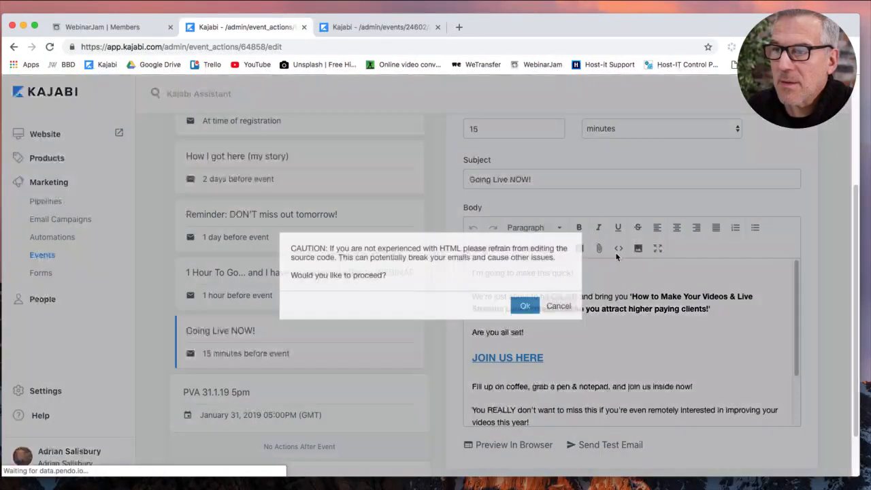
pyautogui.click(524, 306)
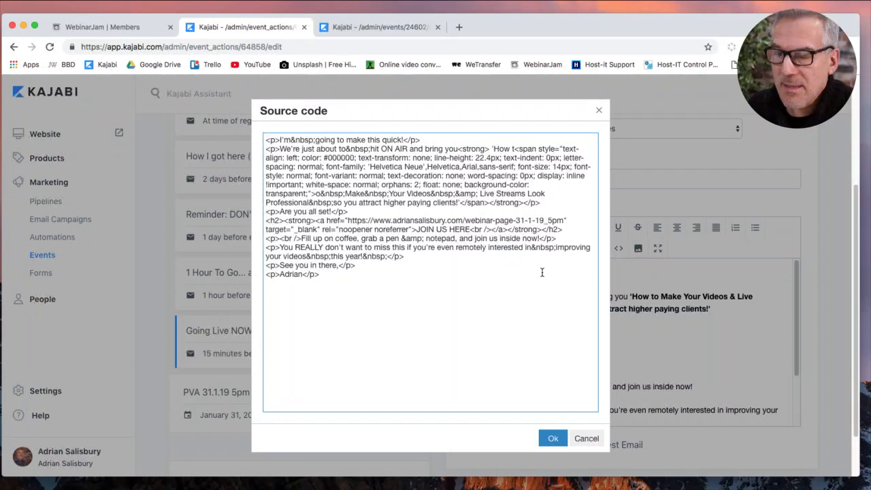
pyautogui.press('super+a')
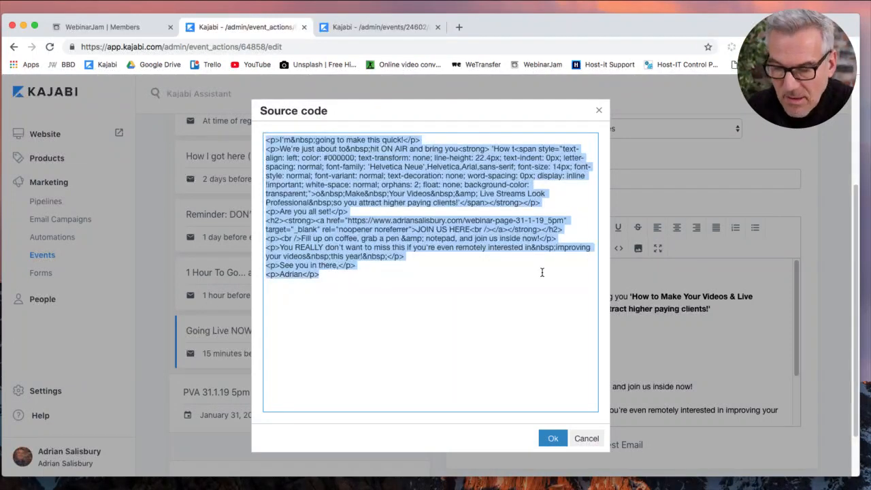
pyautogui.click(553, 437)
# Paste the copied HTML into the new email's body and save the Going Live NOW! email.
pyautogui.click(389, 27)
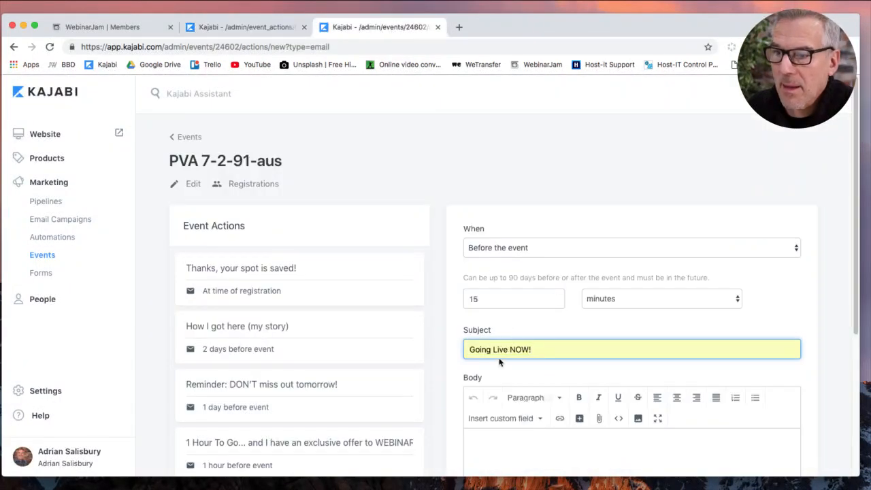
pyautogui.scroll(-2, 424, 341)
pyautogui.click(619, 357)
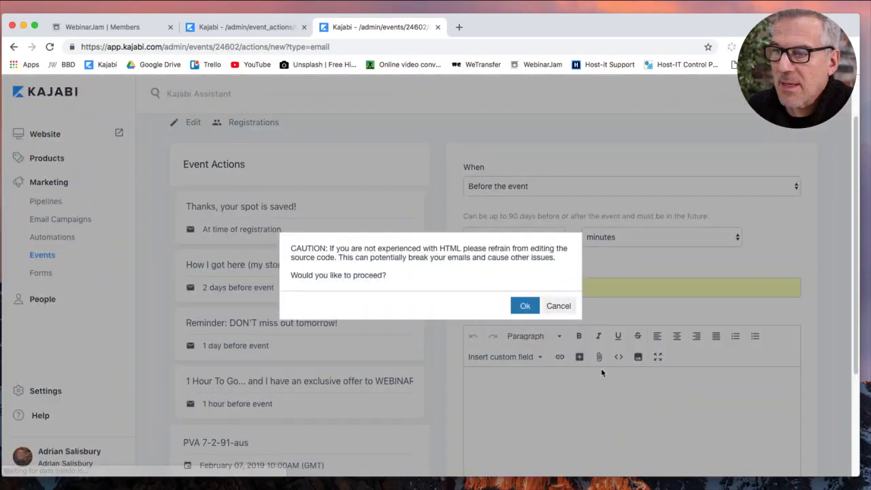
pyautogui.click(525, 306)
pyautogui.click(534, 333)
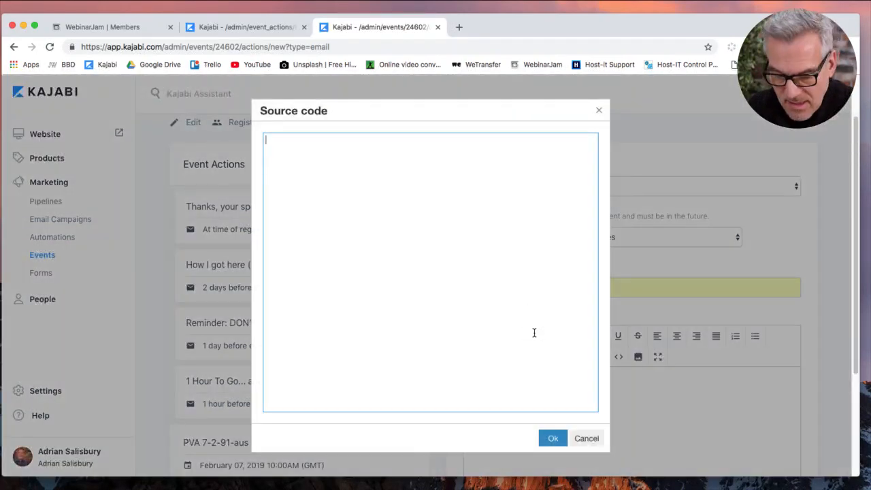
pyautogui.press('super+v')
pyautogui.click(553, 438)
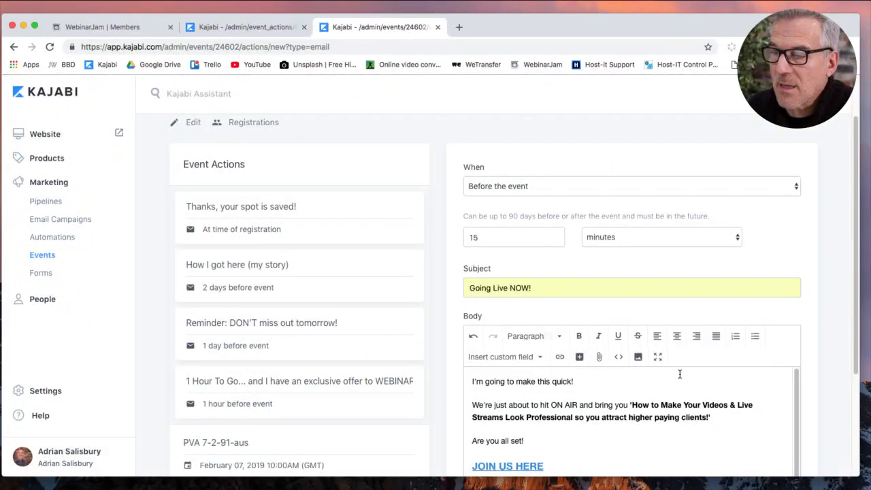
pyautogui.scroll(-3, 820, 275)
pyautogui.click(813, 432)
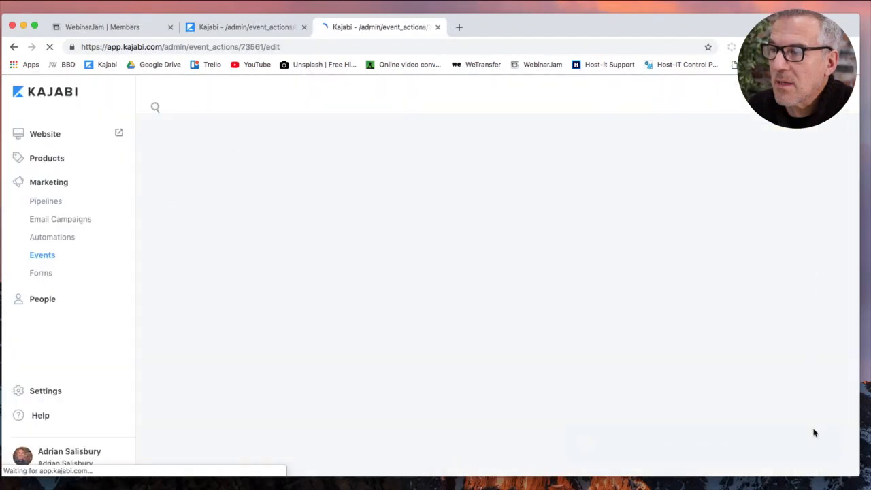
pyautogui.scroll(-3, 827, 325)
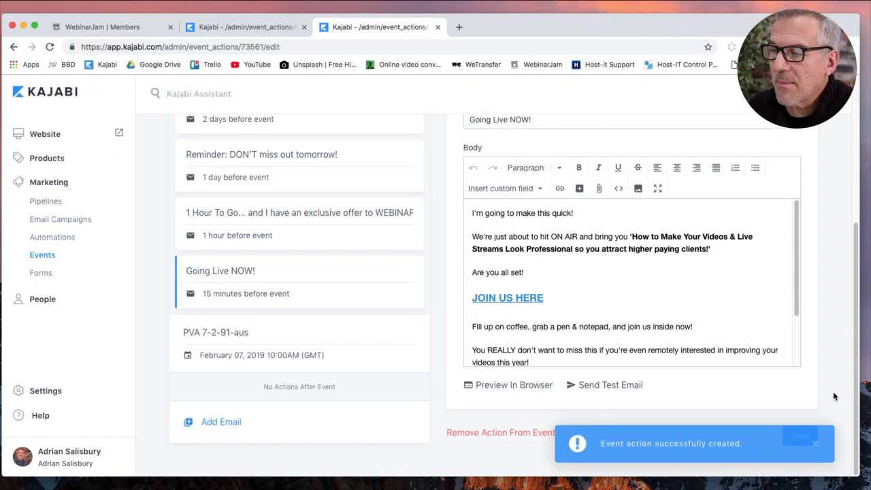
pyautogui.click(796, 436)
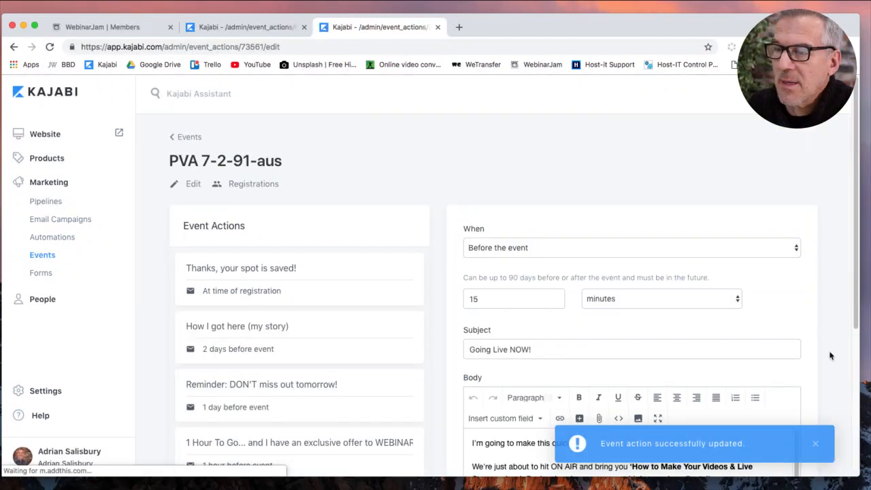
pyautogui.scroll(-3, 830, 360)
pyautogui.scroll(3, 829, 362)
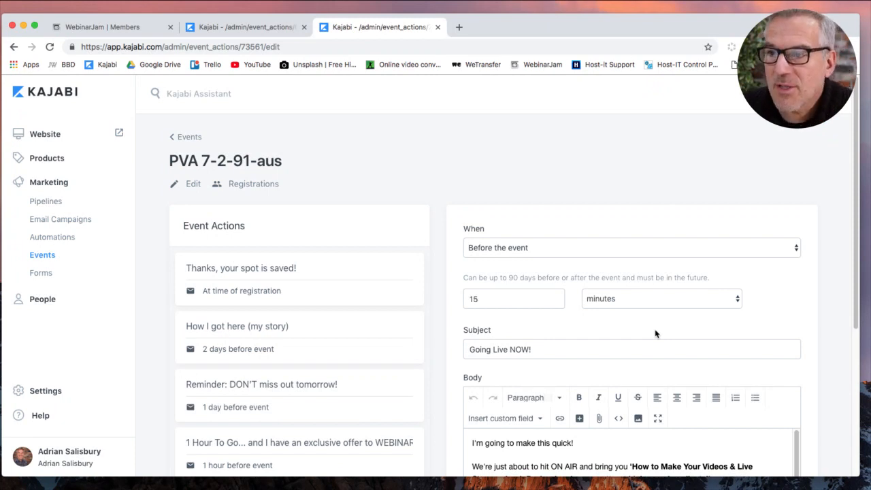
# Start a new pipeline from the Blank blueprint in the Pipelines area.
pyautogui.click(189, 139)
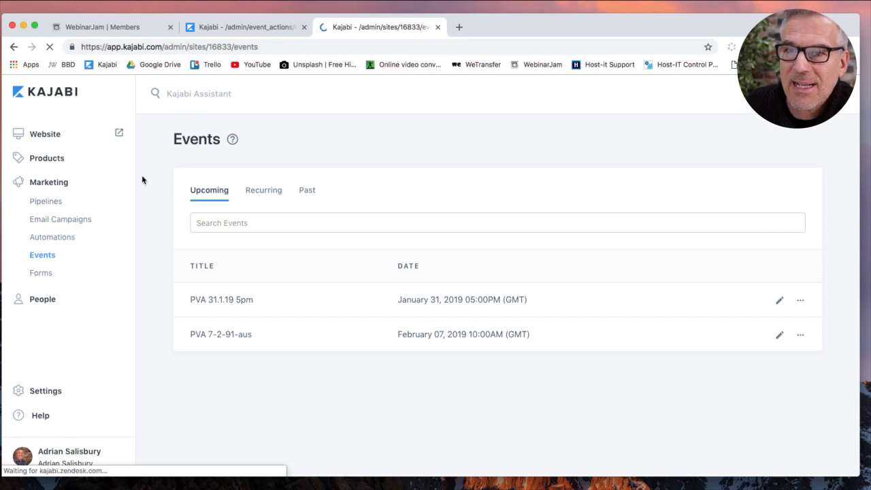
pyautogui.click(50, 199)
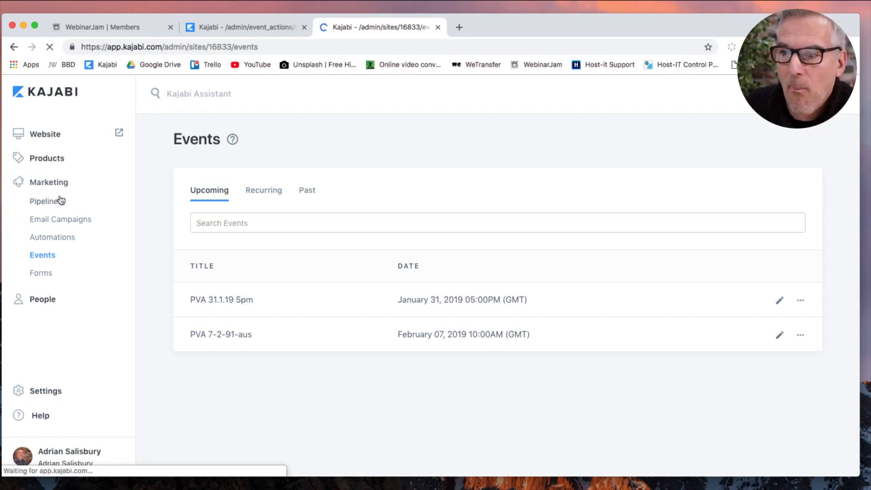
pyautogui.click(826, 136)
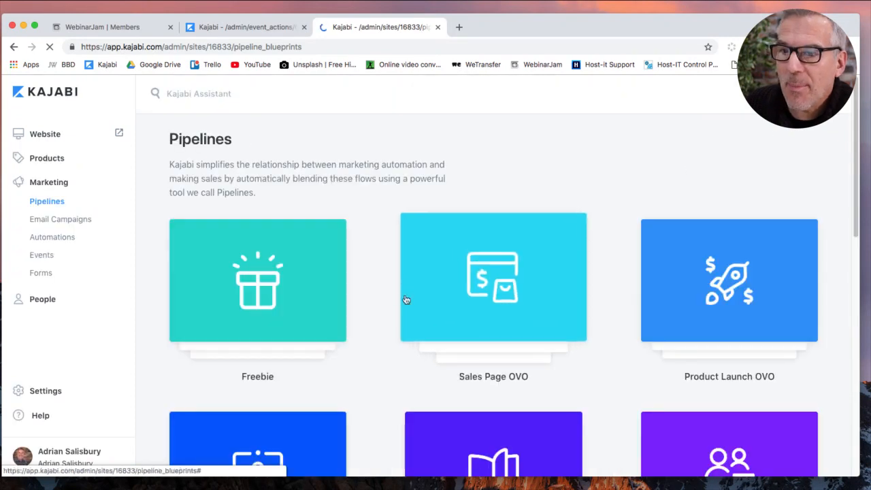
pyautogui.scroll(-10, 400, 311)
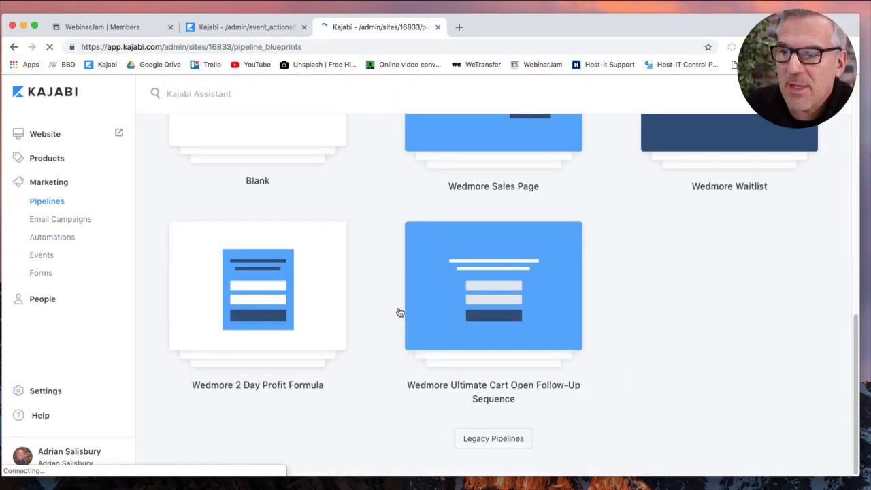
pyautogui.scroll(4, 345, 251)
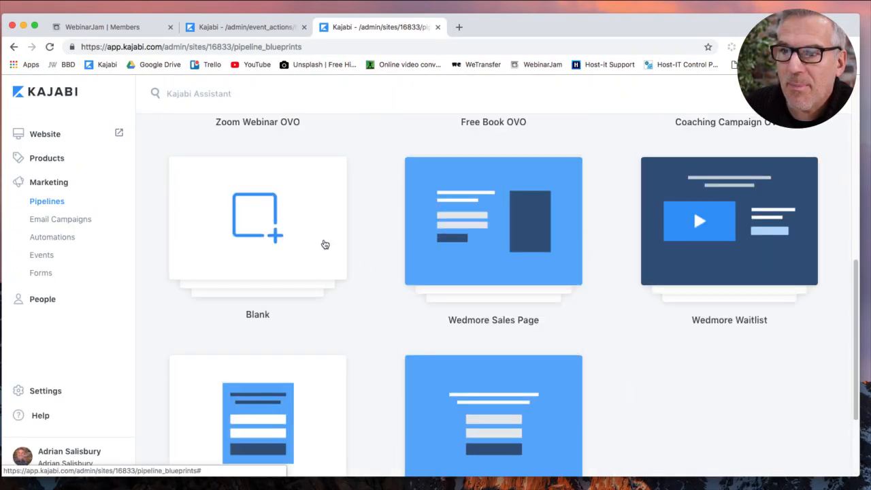
pyautogui.click(274, 230)
pyautogui.scroll(-3, 565, 248)
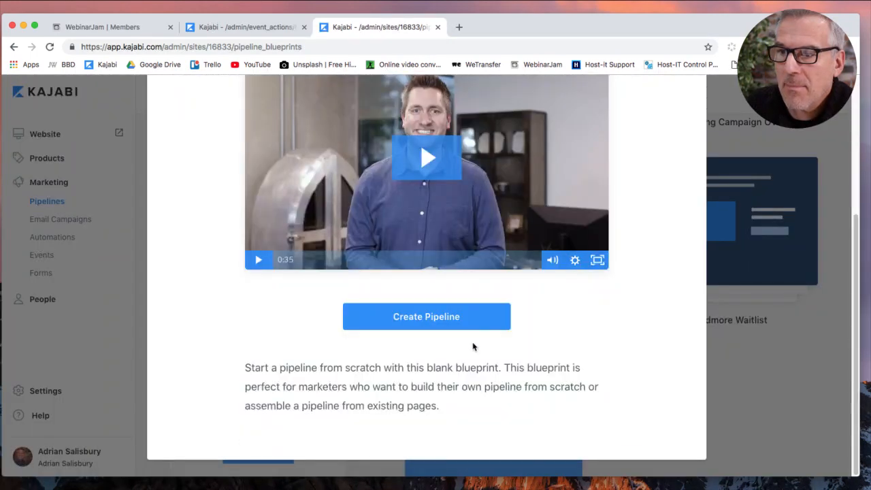
pyautogui.click(460, 325)
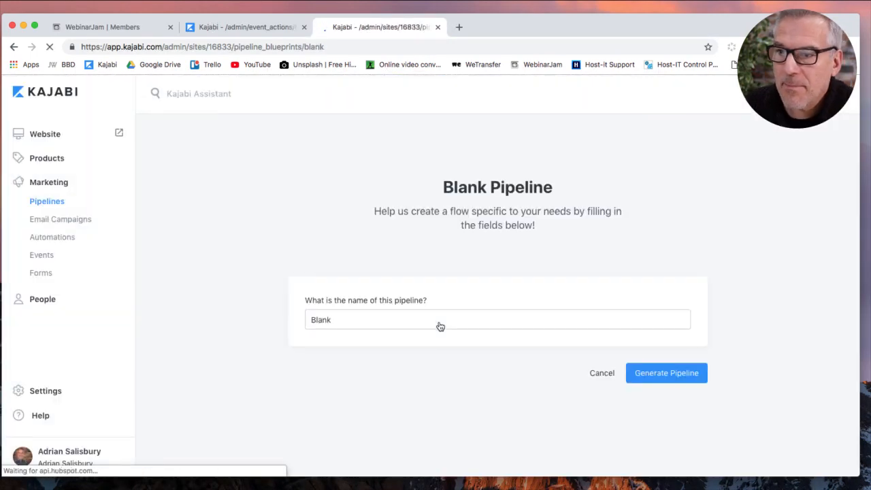
# Name the pipeline 'PVA 7 2 2019 AUS' and generate it.
pyautogui.click(438, 324)
pyautogui.doubleClick(439, 322)
pyautogui.press('BackSpace')
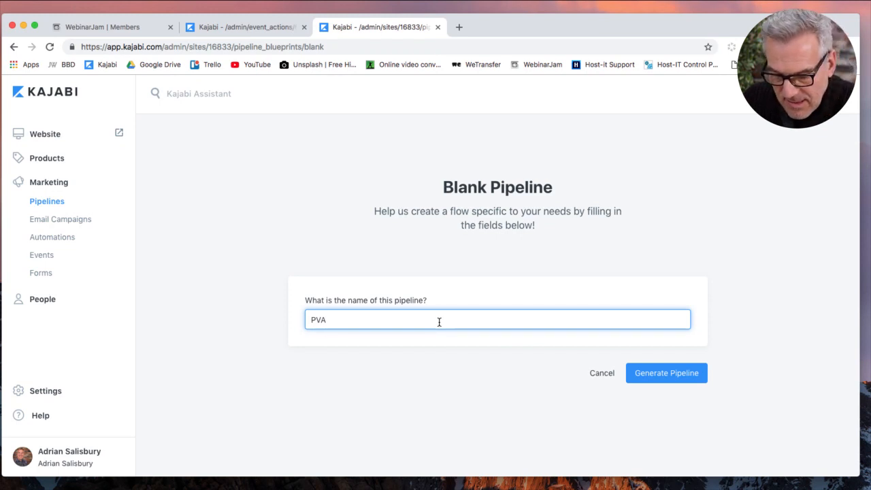
pyautogui.write('2 2019 AUS')
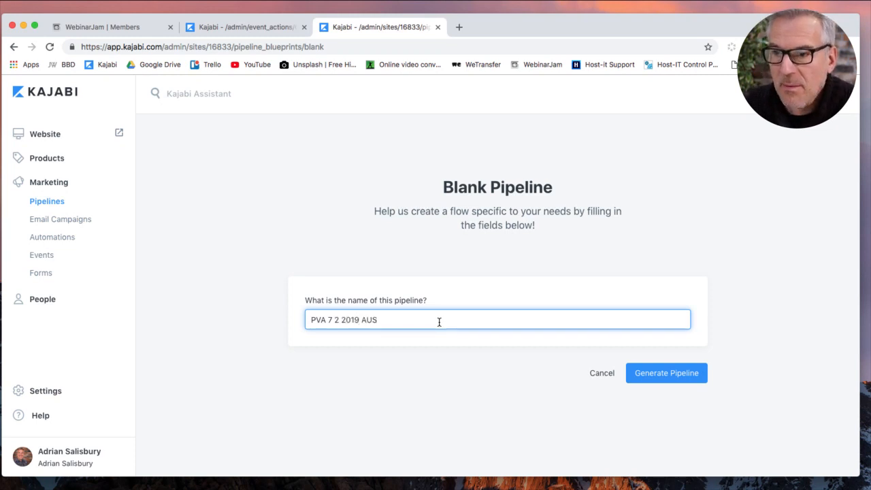
pyautogui.click(682, 371)
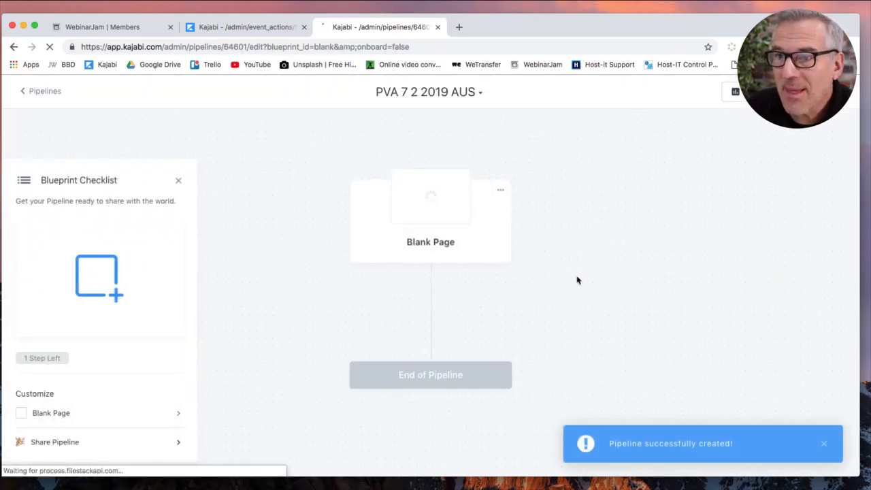
# Remove the default Blank Page step from the pipeline.
pyautogui.click(502, 188)
pyautogui.click(522, 275)
pyautogui.click(538, 253)
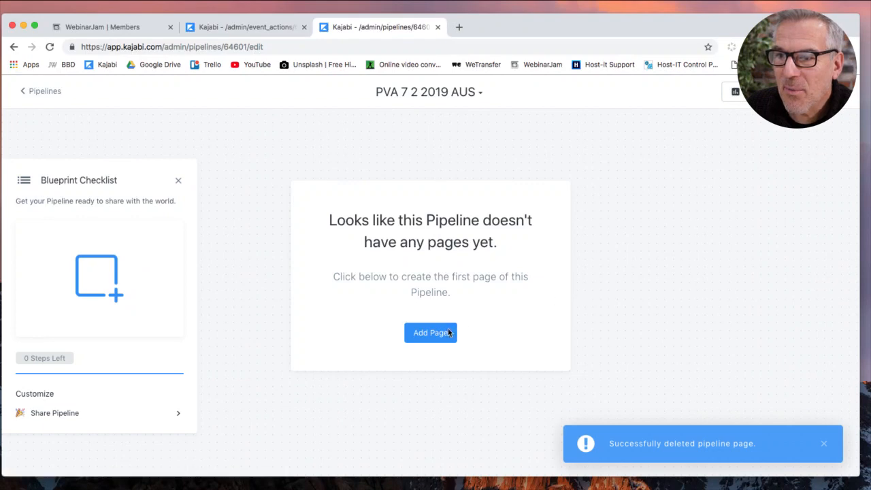
# Add the existing landing page 'January 2019 Registration Page AUS' and open it for editing.
pyautogui.click(443, 338)
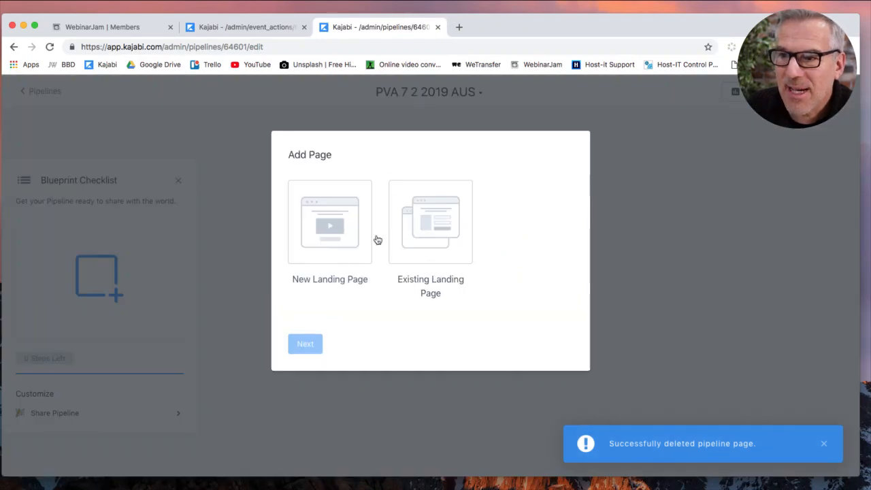
pyautogui.click(422, 223)
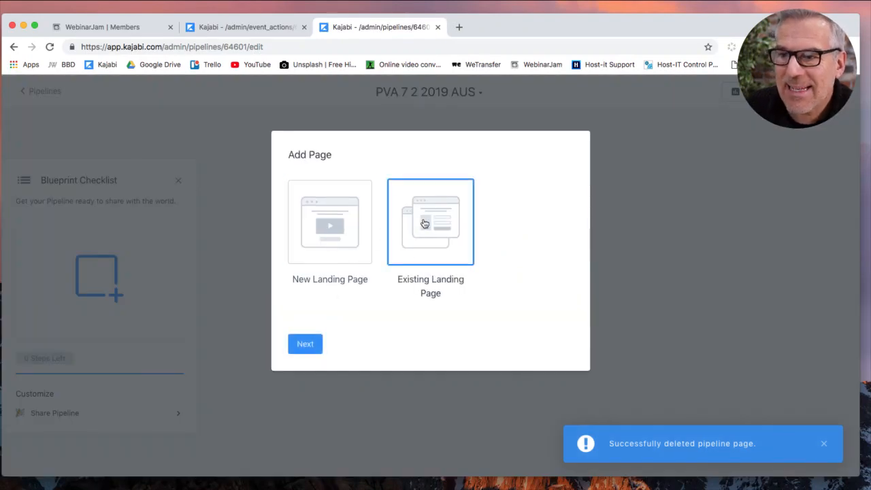
pyautogui.click(310, 346)
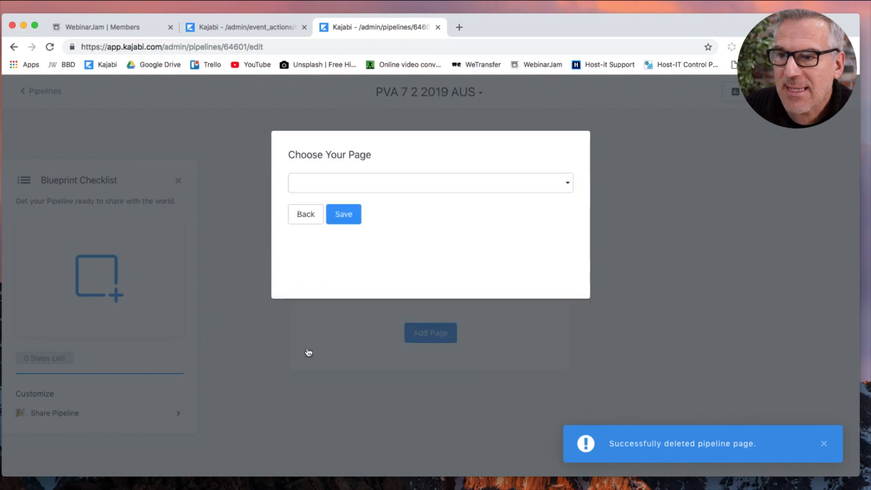
pyautogui.click(381, 182)
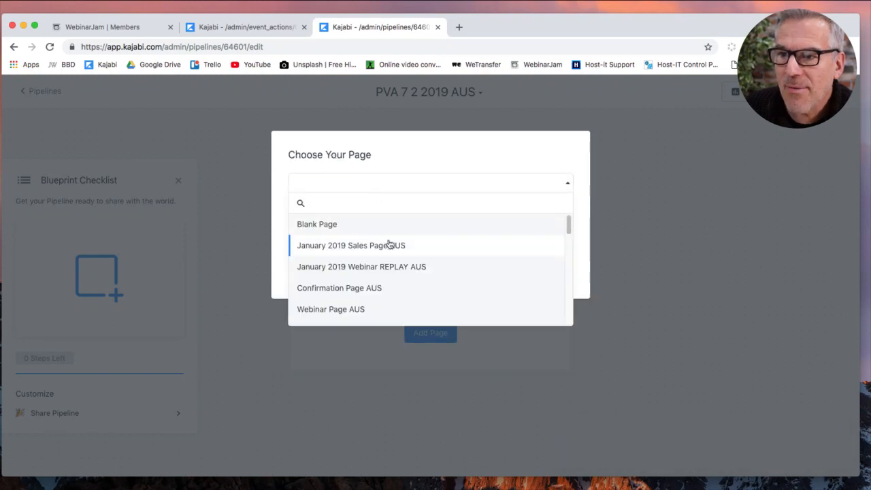
pyautogui.scroll(-2, 383, 300)
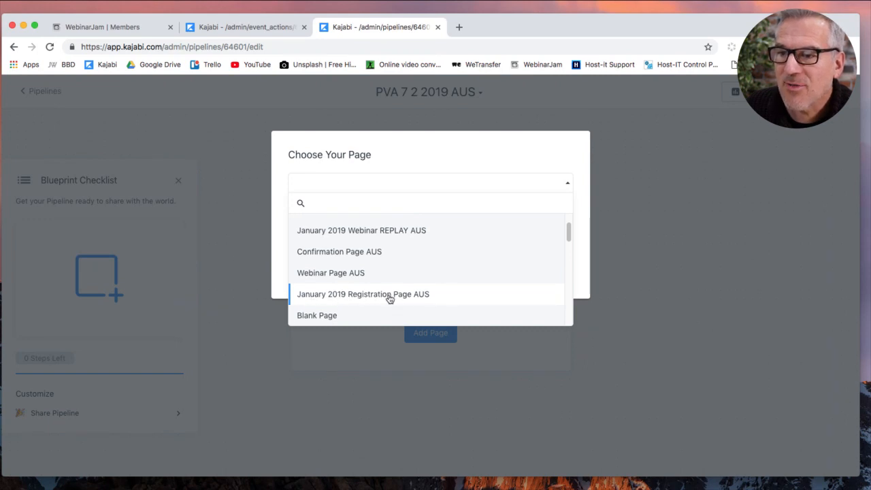
pyautogui.click(387, 300)
pyautogui.click(350, 223)
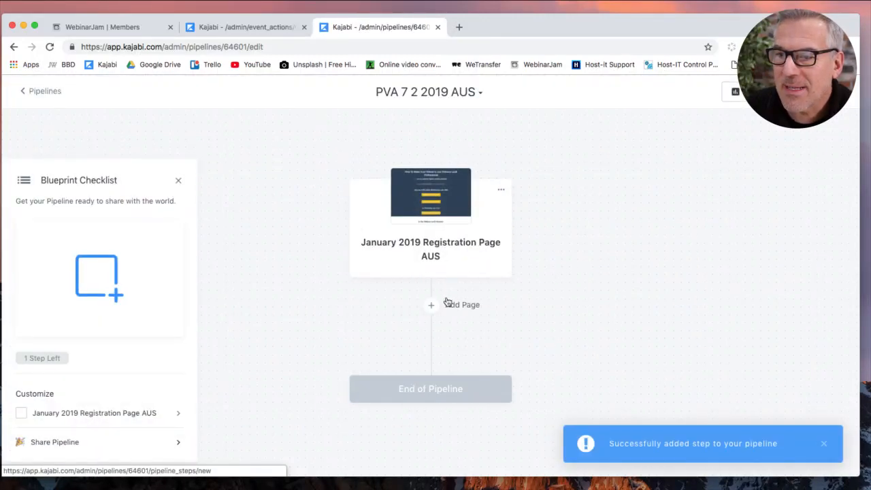
pyautogui.moveTo(432, 305)
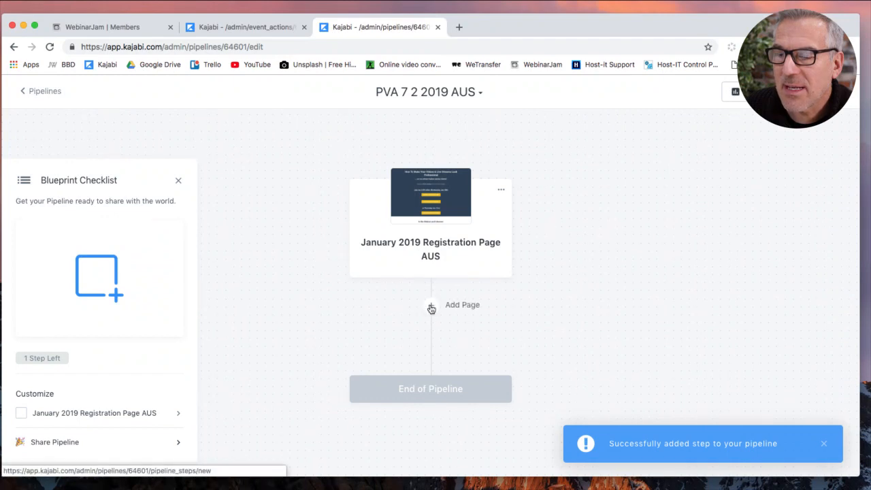
pyautogui.click(431, 307)
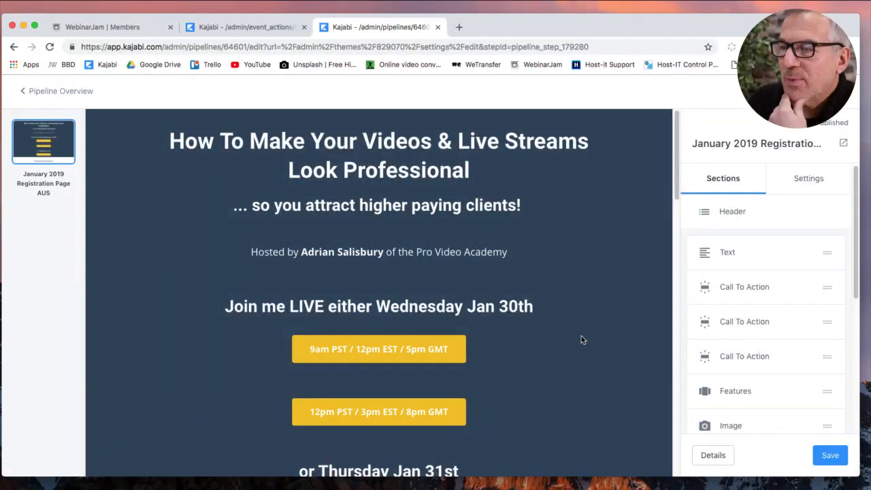
# Delete the Thursday call-to-action section from the registration page.
pyautogui.scroll(-4, 582, 341)
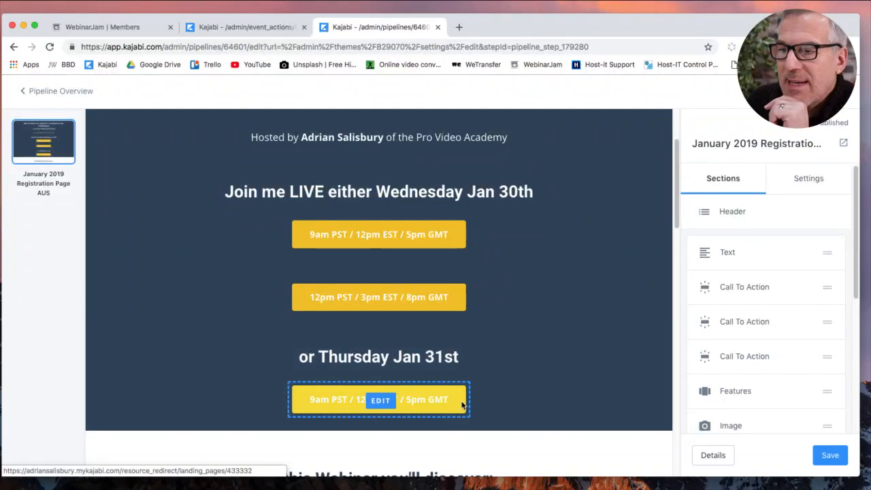
pyautogui.click(489, 407)
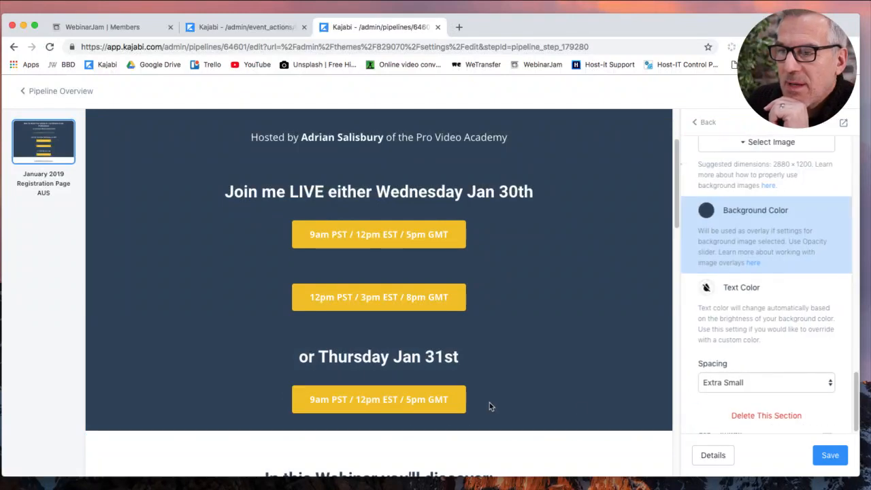
pyautogui.click(697, 120)
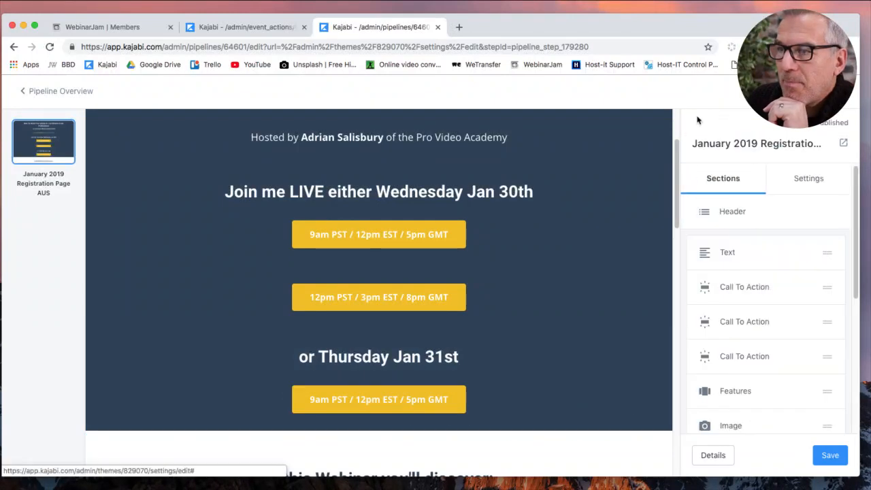
pyautogui.click(806, 356)
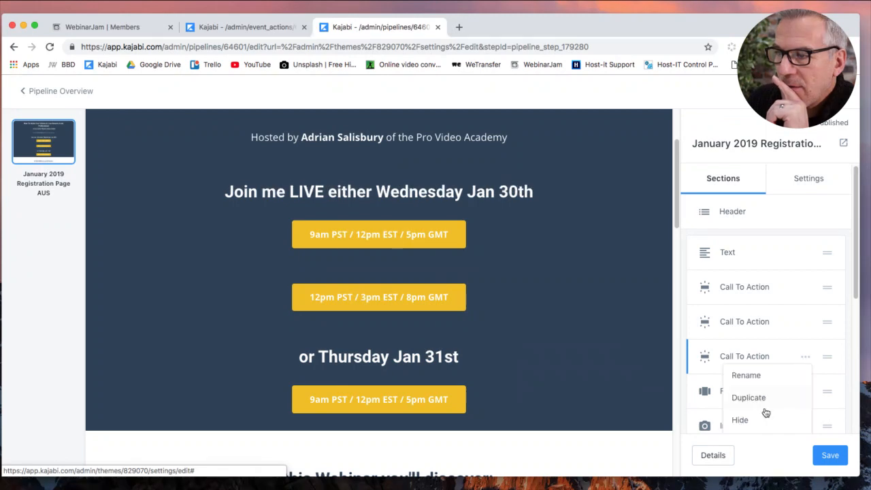
pyautogui.scroll(-2, 748, 415)
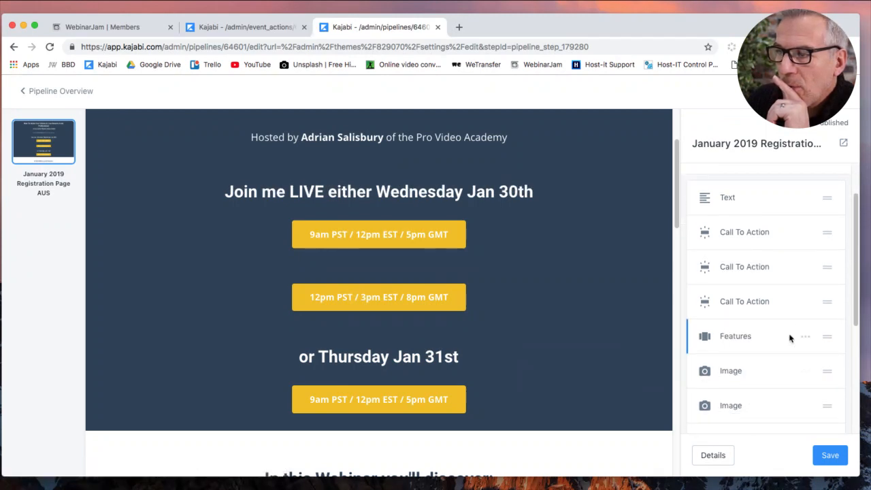
pyautogui.click(806, 302)
pyautogui.click(740, 387)
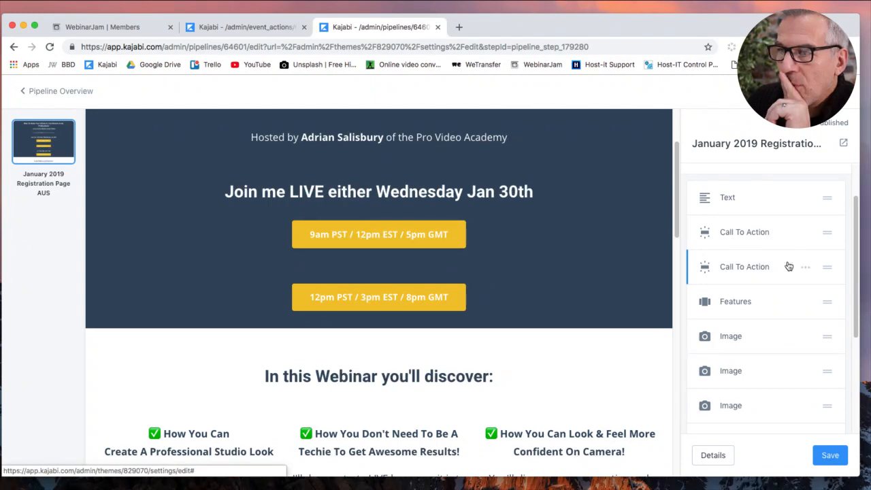
# Delete the 12pm PST call-to-action section and open the remaining one's settings.
pyautogui.click(547, 306)
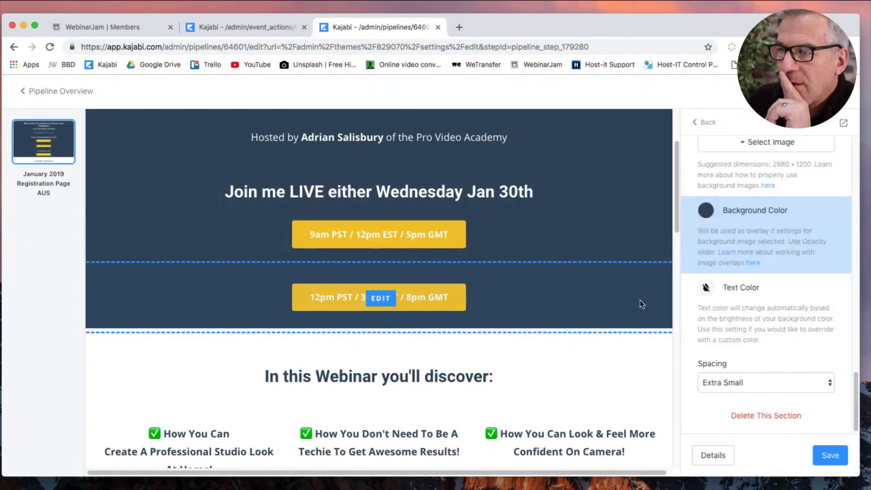
pyautogui.click(694, 125)
pyautogui.click(805, 271)
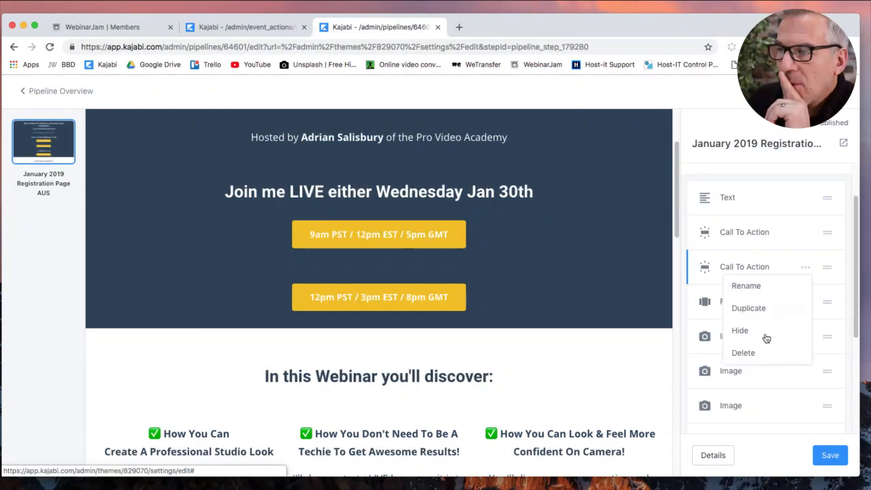
pyautogui.click(760, 354)
pyautogui.scroll(3, 612, 245)
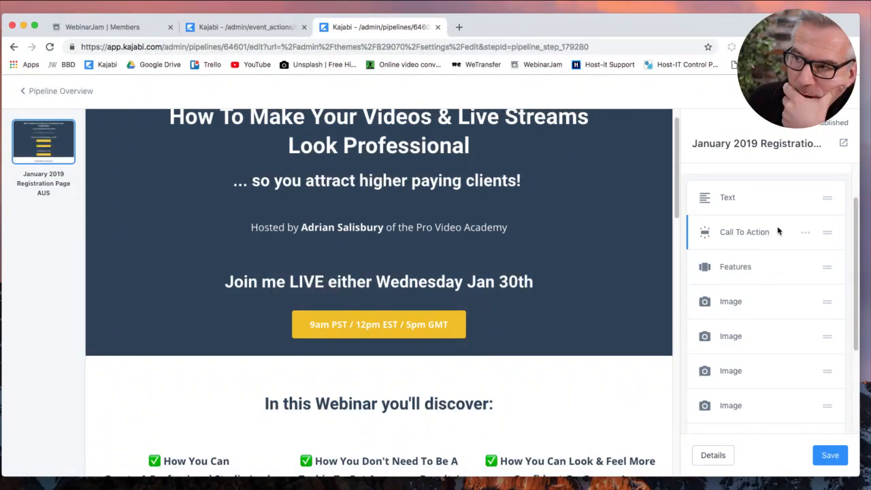
pyautogui.click(803, 234)
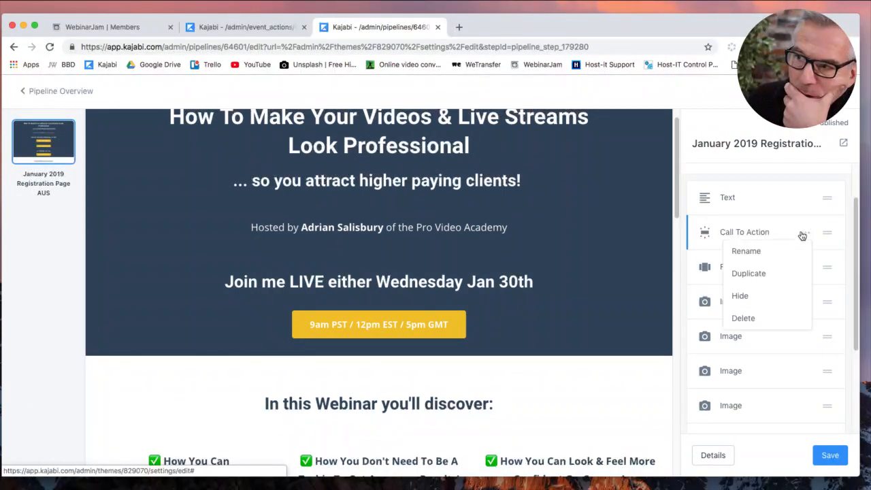
pyautogui.click(749, 232)
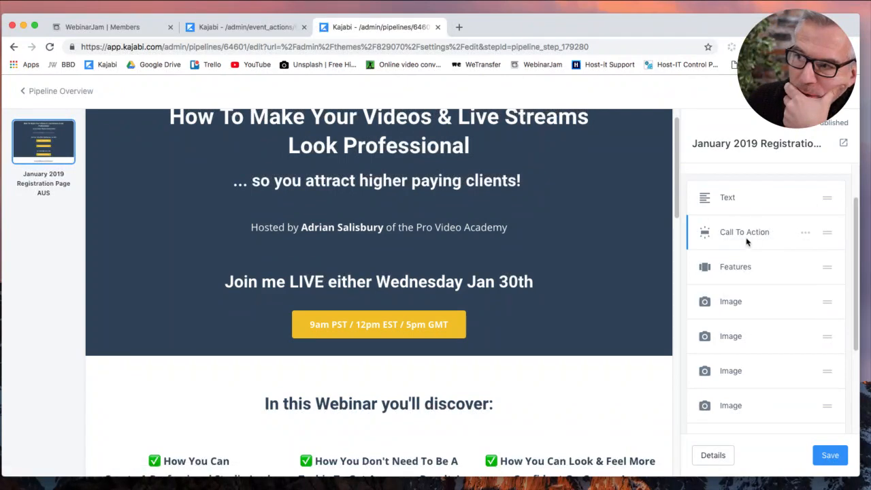
pyautogui.click(748, 232)
# Replace the button's linked Registration 30-1-19 5pm page with the 'Open two step optin popup' action.
pyautogui.scroll(1, 581, 252)
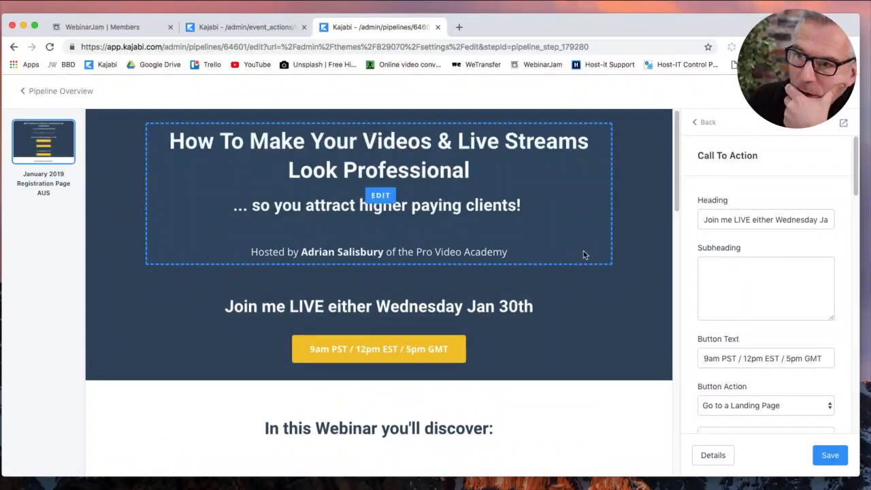
pyautogui.scroll(-4, 758, 337)
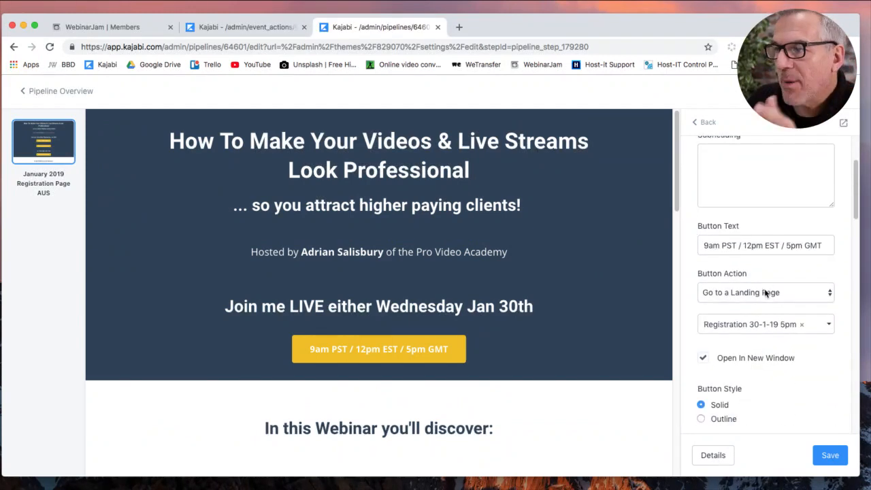
pyautogui.scroll(-2, 782, 363)
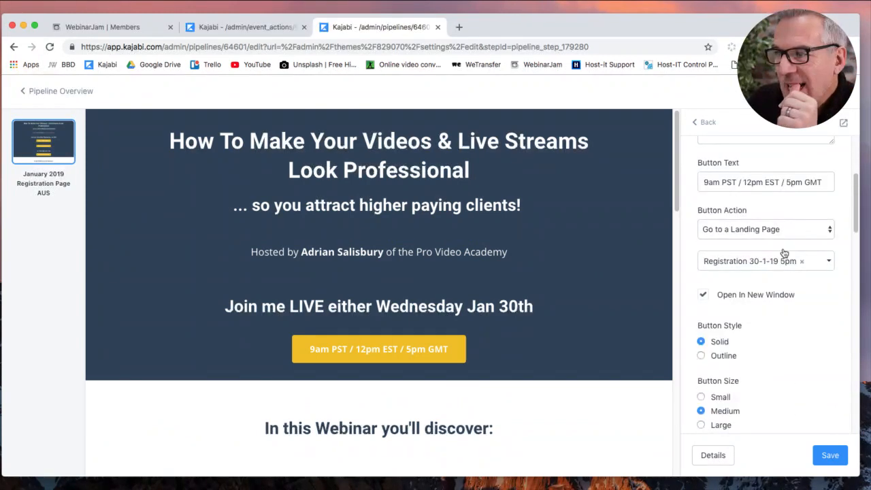
pyautogui.click(801, 262)
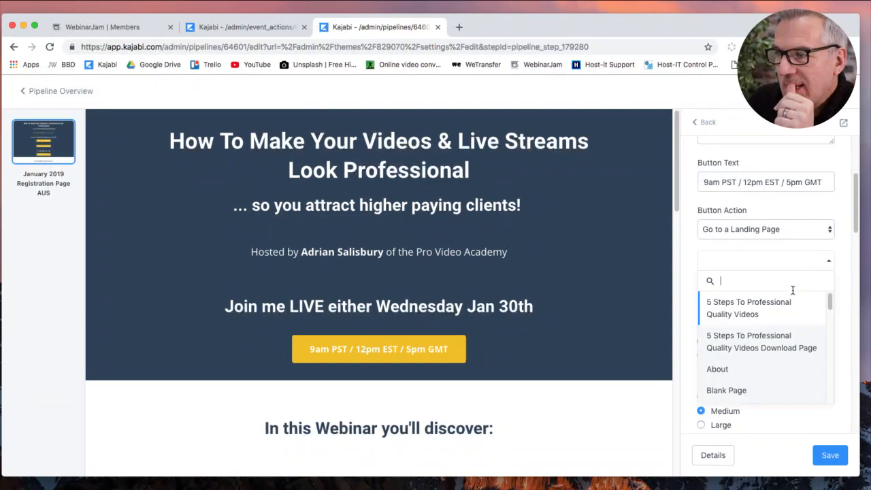
pyautogui.click(762, 229)
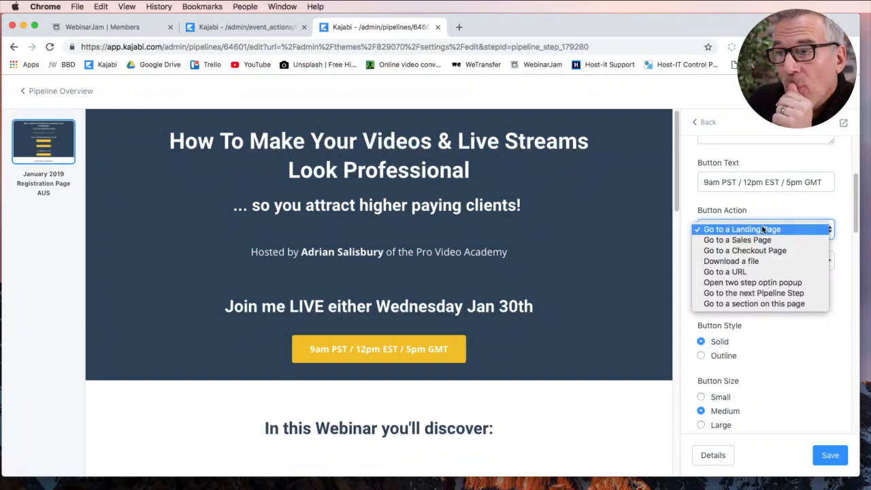
pyautogui.click(773, 282)
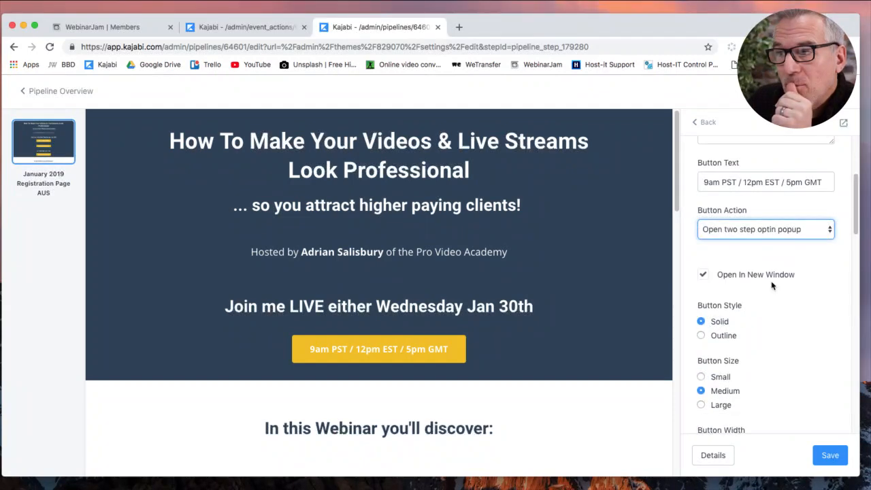
# Change the button text to REGISTER HERE.
pyautogui.scroll(1, 772, 266)
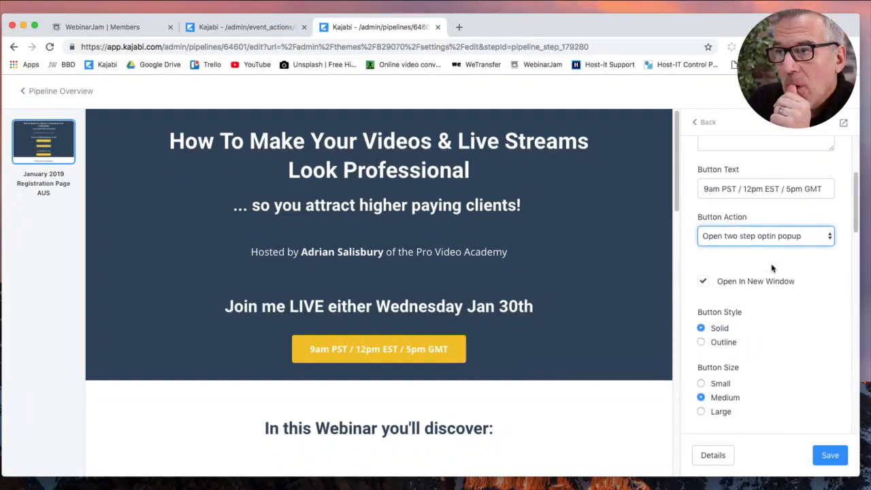
pyautogui.click(780, 208)
pyautogui.press('super+a')
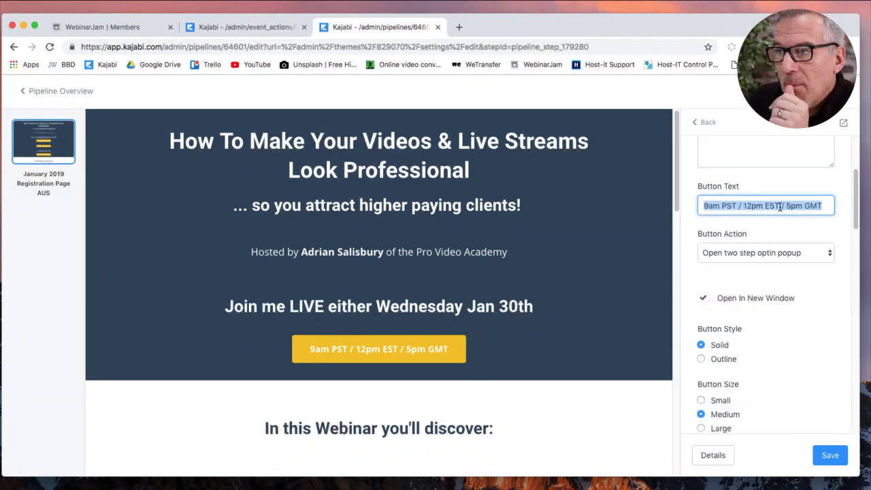
pyautogui.write('REGISTER HERE')
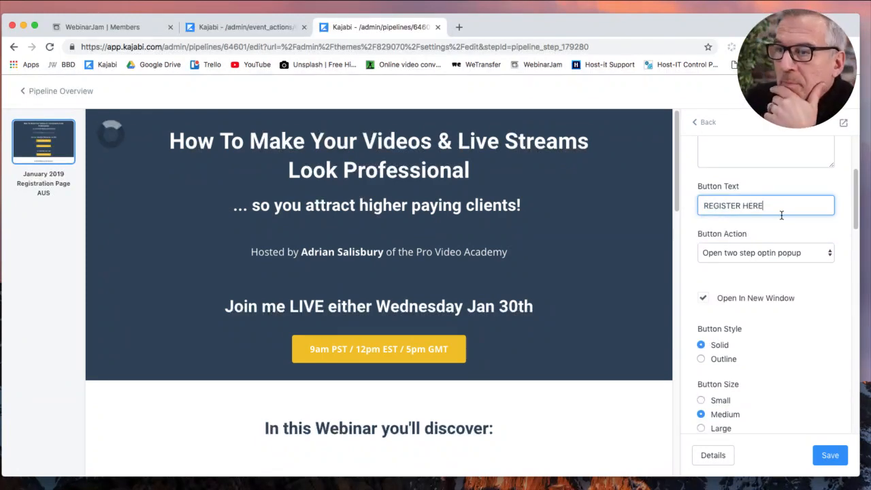
pyautogui.click(789, 226)
# Set the button's Time Reveal event to PVA 7-2-91-aus and save the page.
pyautogui.scroll(-5, 820, 356)
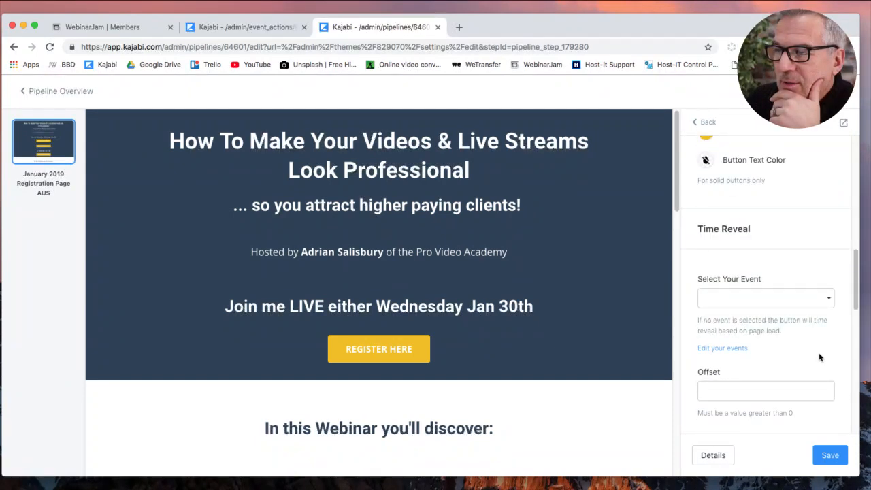
pyautogui.click(808, 301)
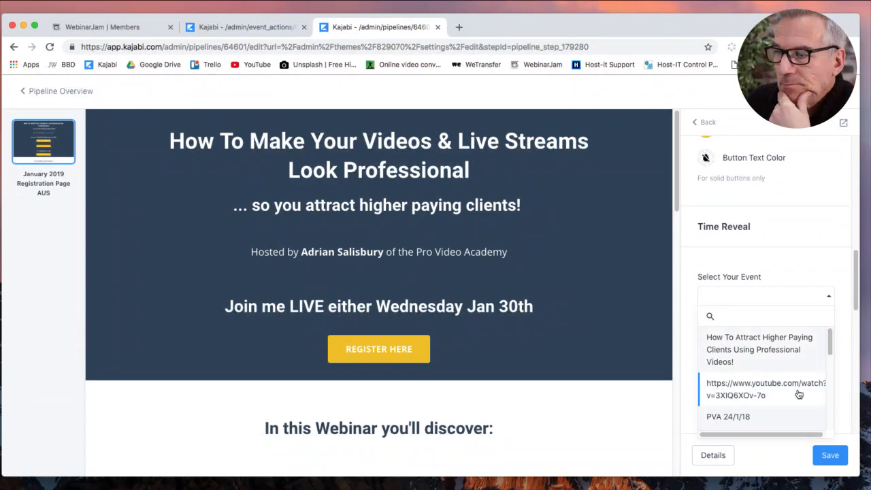
pyautogui.scroll(-5, 799, 394)
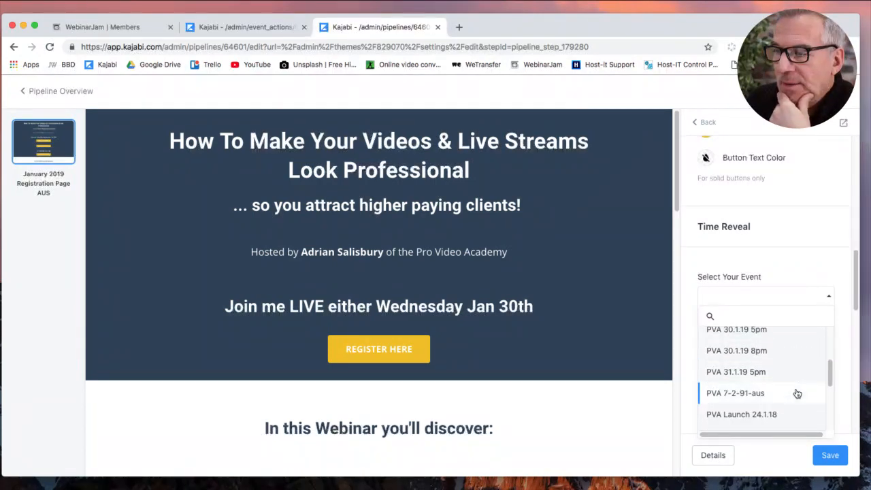
pyautogui.click(728, 393)
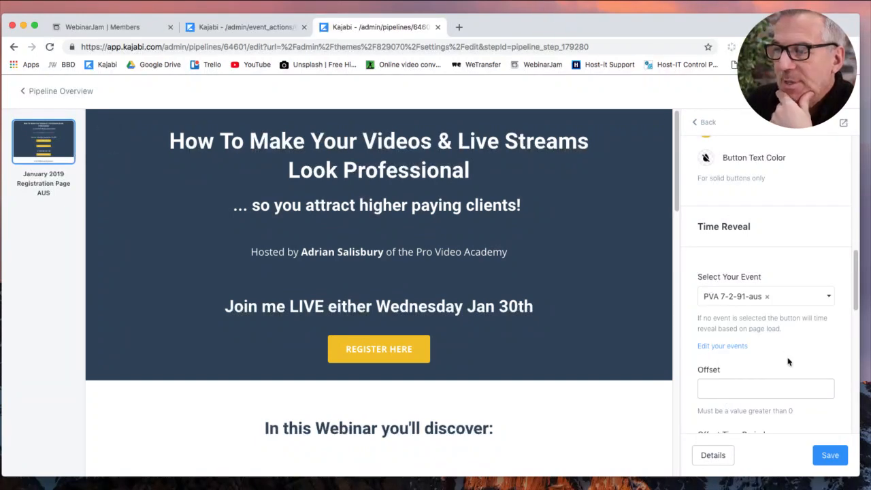
pyautogui.click(830, 456)
pyautogui.scroll(-5, 807, 344)
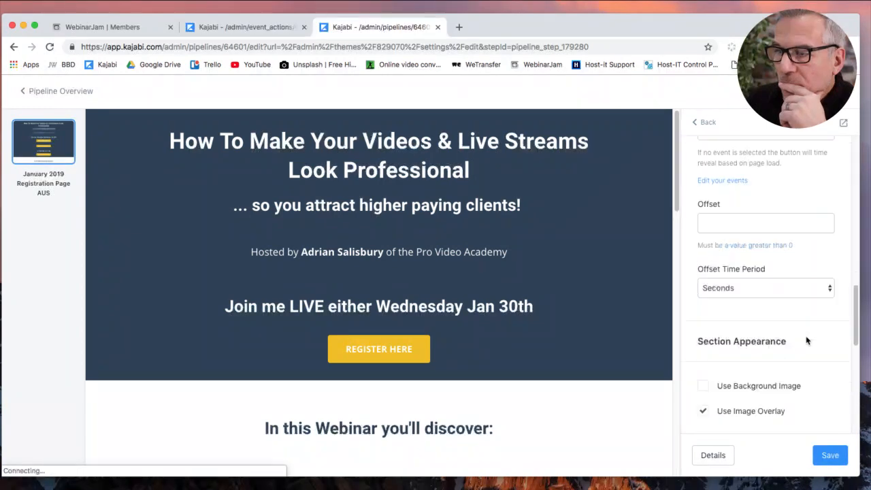
pyautogui.scroll(-6, 806, 349)
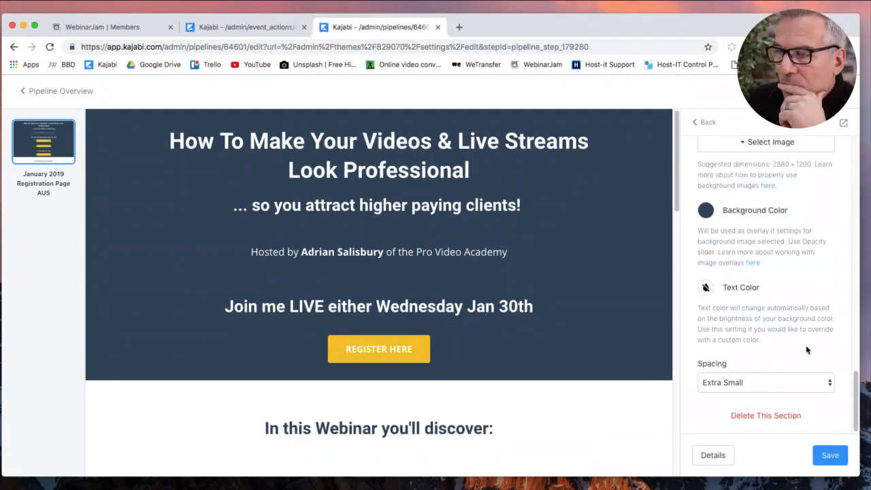
pyautogui.scroll(15, 806, 350)
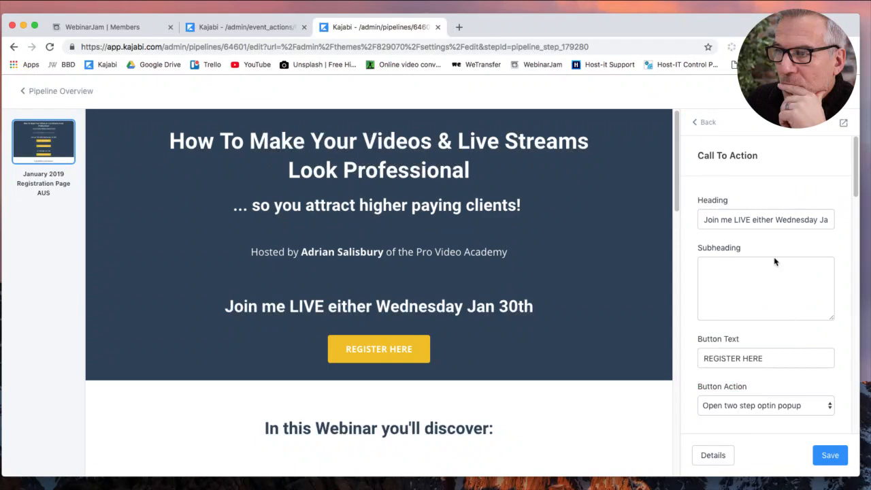
pyautogui.click(708, 122)
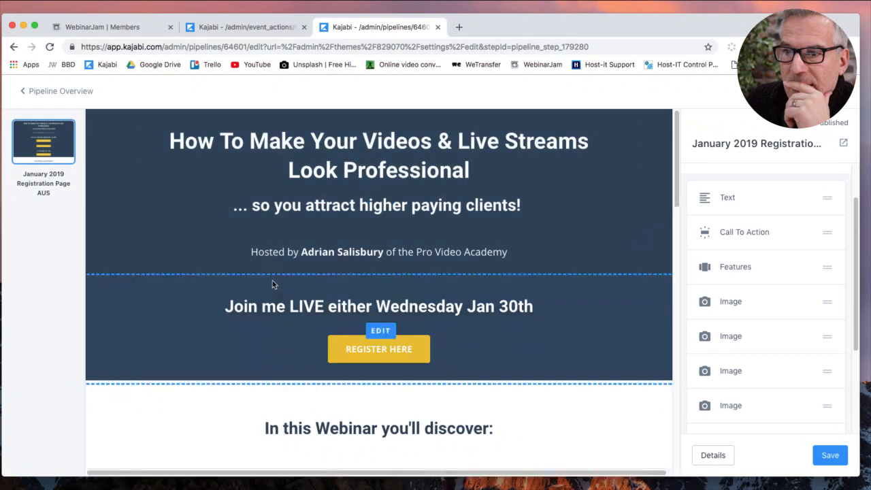
# Replace the Join me LIVE heading's Wednesday Jan 30th date with 'Thursday 7th Feb'.
pyautogui.click(489, 308)
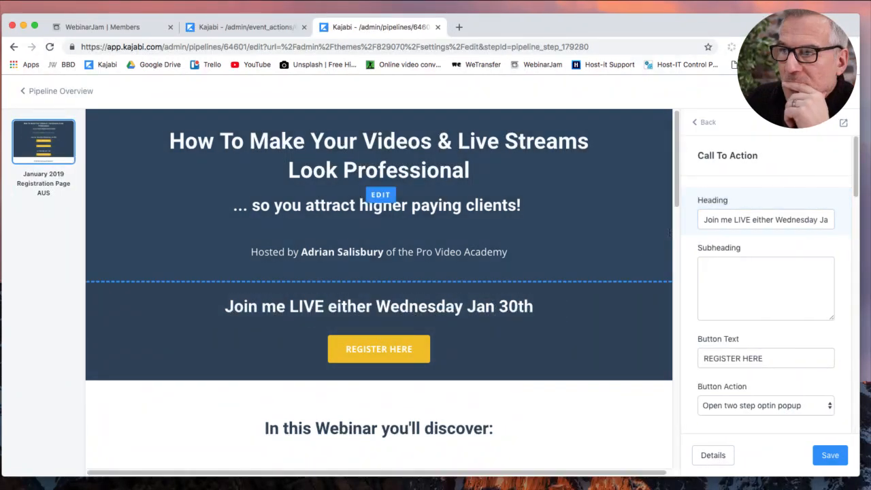
pyautogui.moveTo(753, 219); pyautogui.dragTo(850, 228)
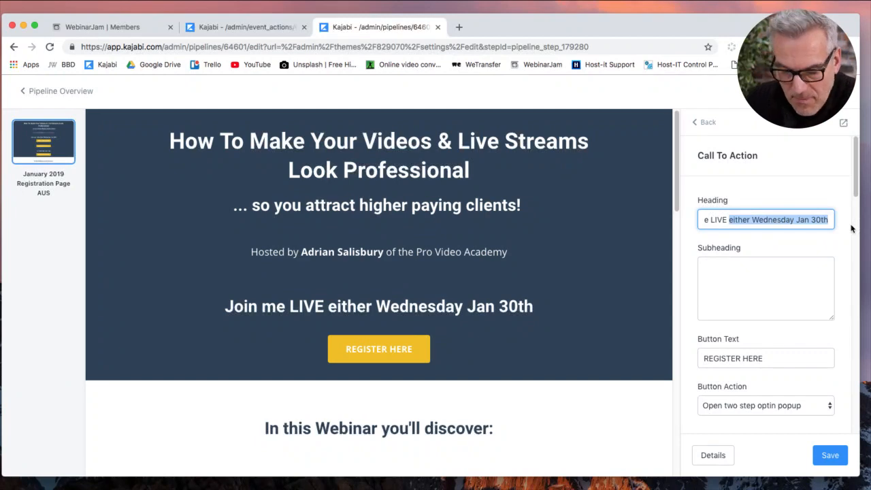
pyautogui.write('Thu')
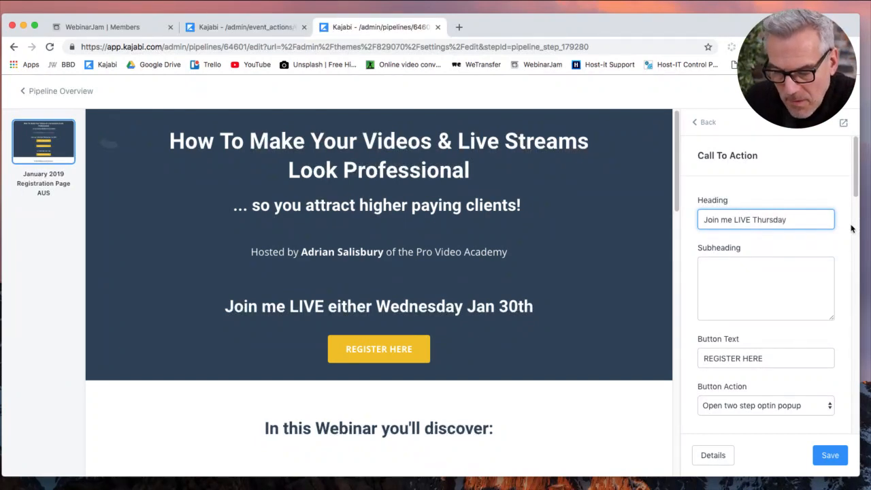
pyautogui.write('7th Feb 6pm AWST / 8pm AEST')
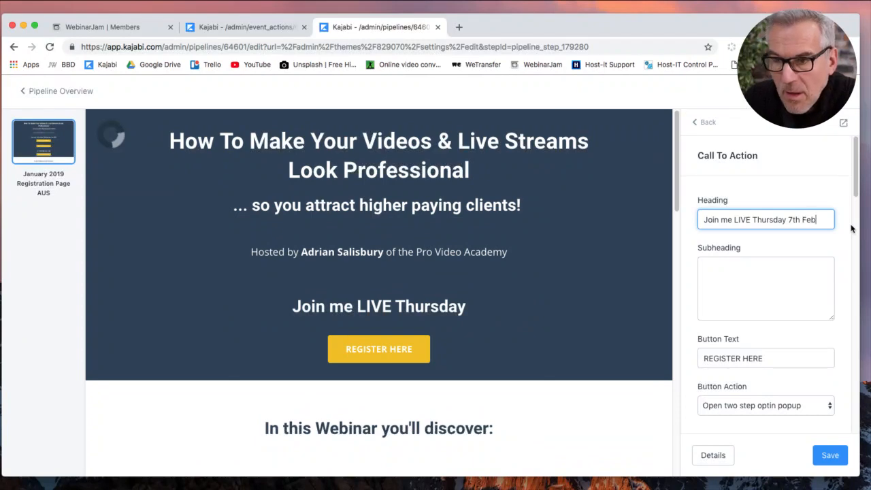
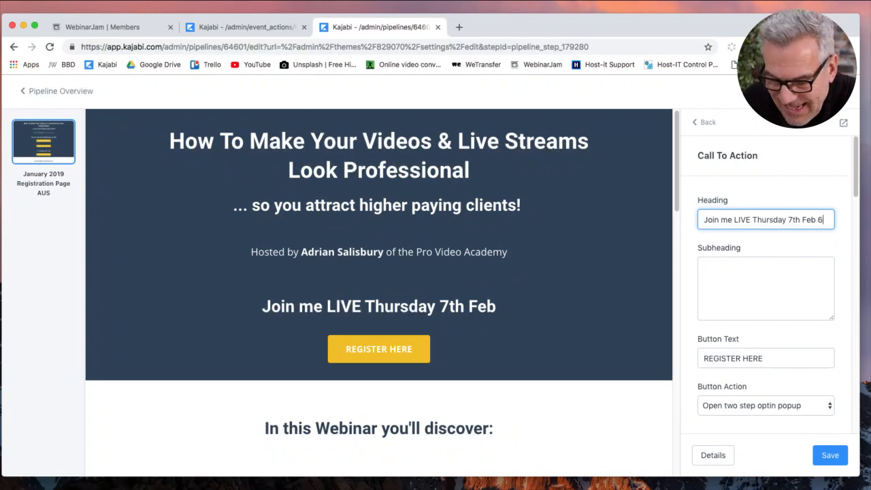
# Append 'pm AWST / 8pm AEST' to the Join me LIVE Thursday 7th Feb heading.
pyautogui.write('pm')
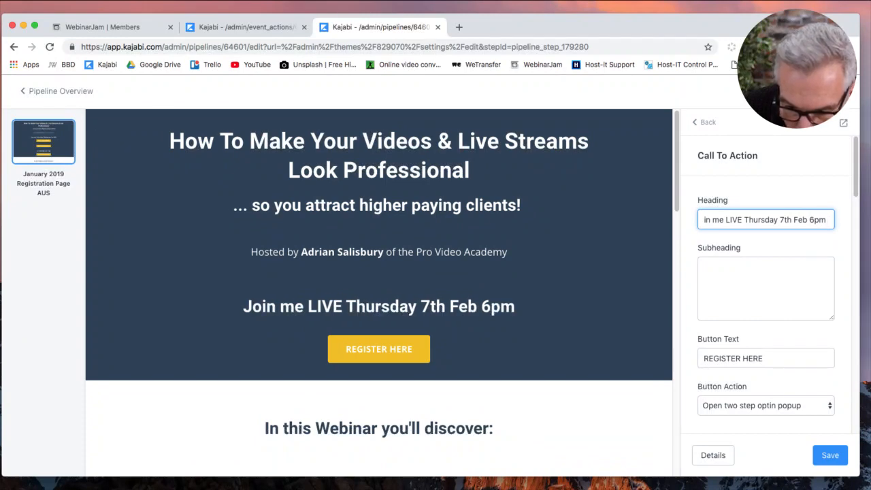
pyautogui.write(' AWST')
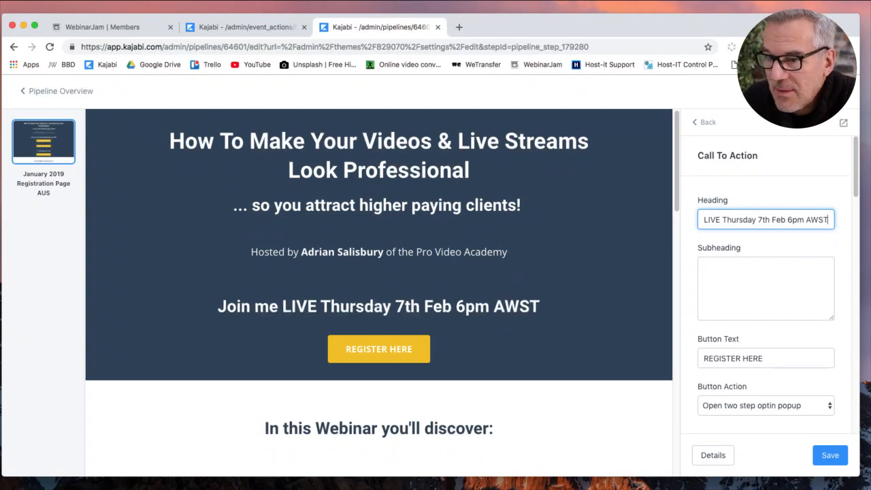
pyautogui.write(' /')
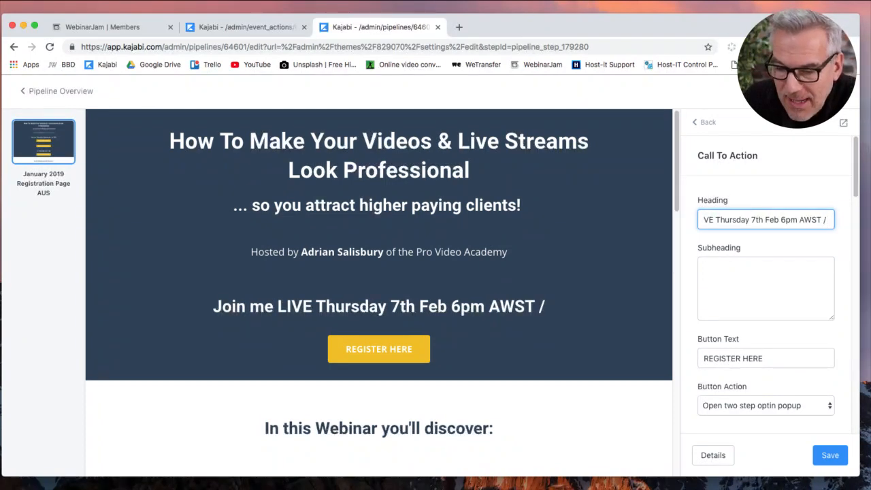
pyautogui.write(' 8pm')
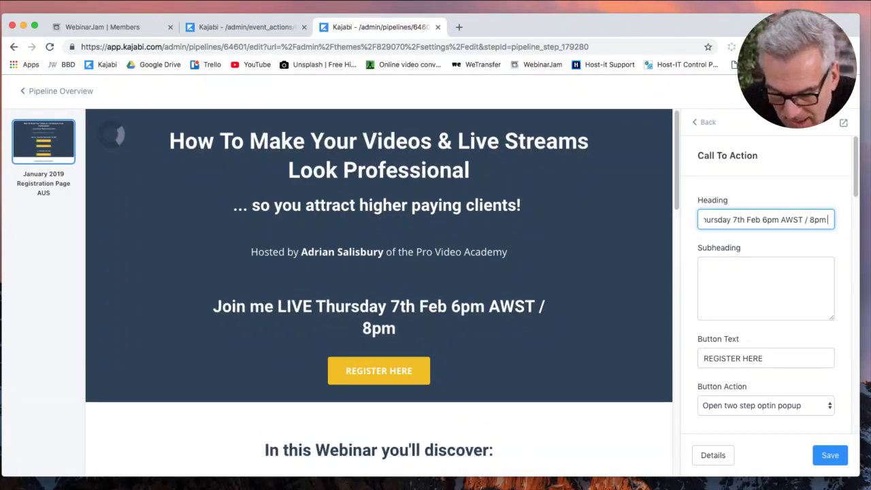
pyautogui.write(' AEST')
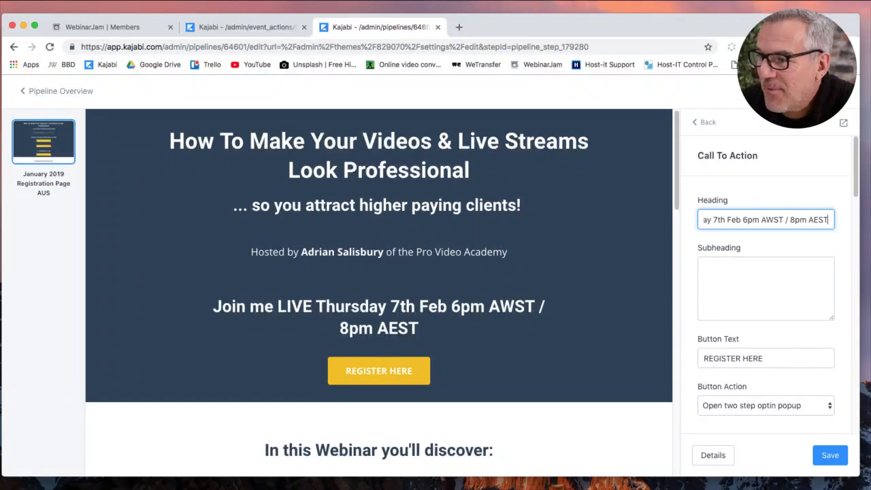
pyautogui.click(744, 269)
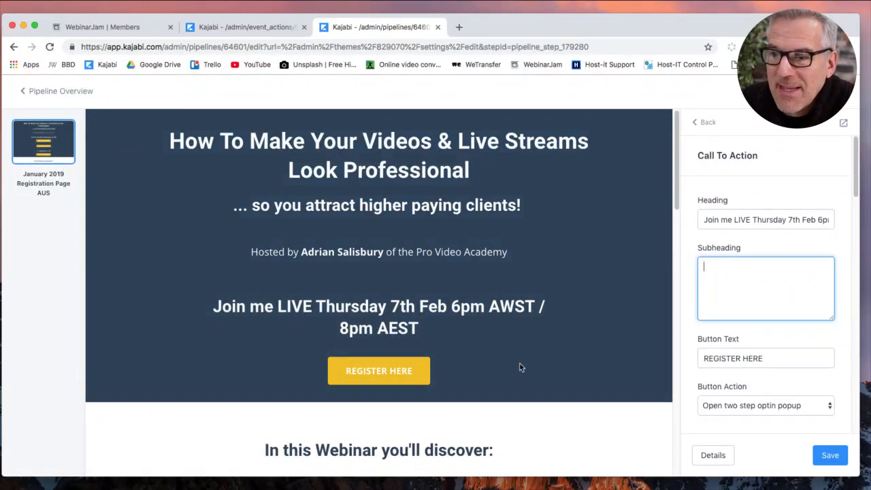
pyautogui.scroll(-4, 524, 365)
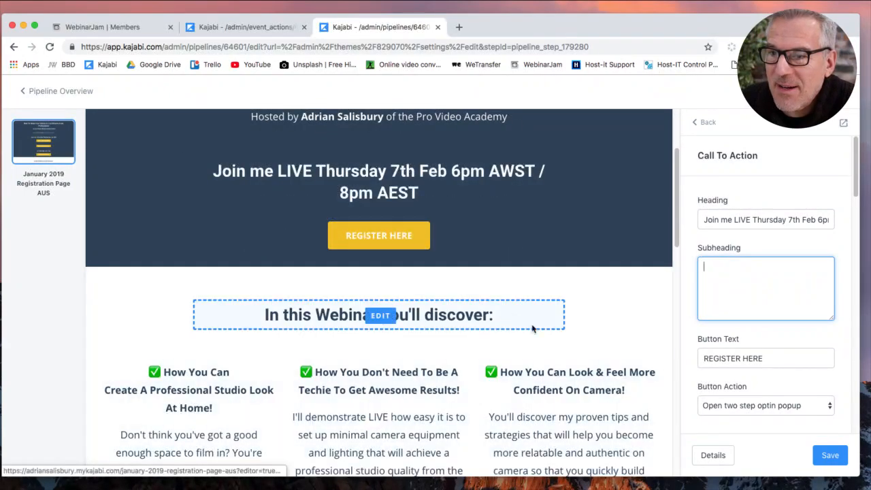
pyautogui.scroll(-3, 521, 321)
pyautogui.scroll(-12, 623, 310)
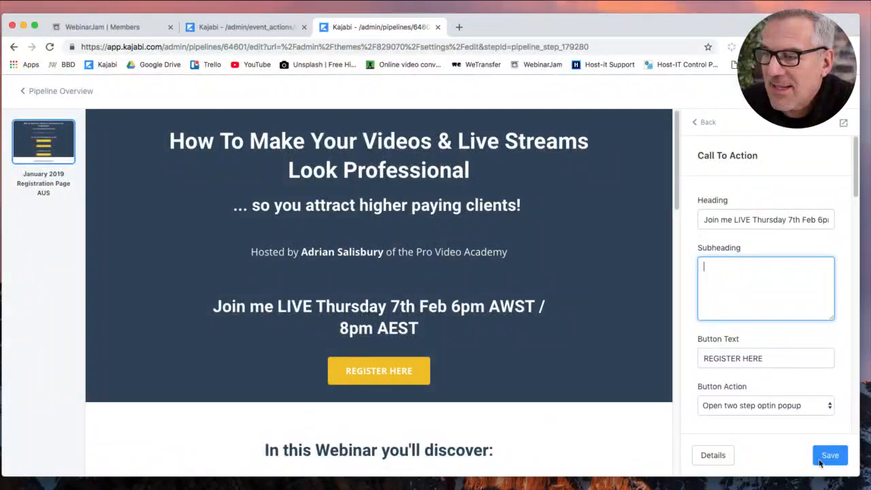
# Save the call-to-action section, then open the Two Step Optin popup settings from the section list.
pyautogui.click(827, 454)
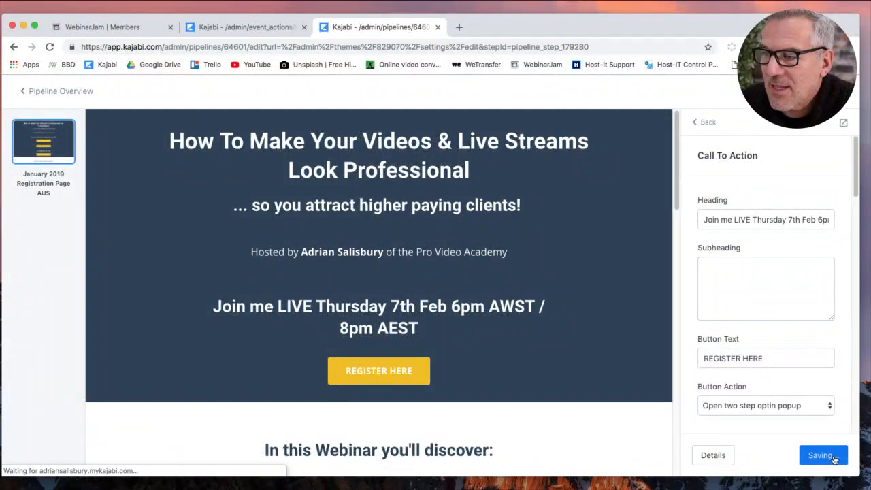
pyautogui.click(708, 123)
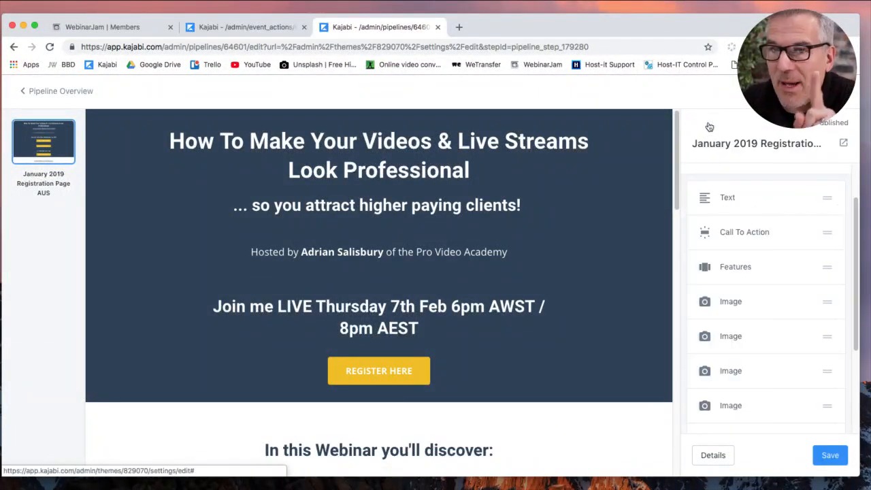
pyautogui.scroll(-4, 791, 419)
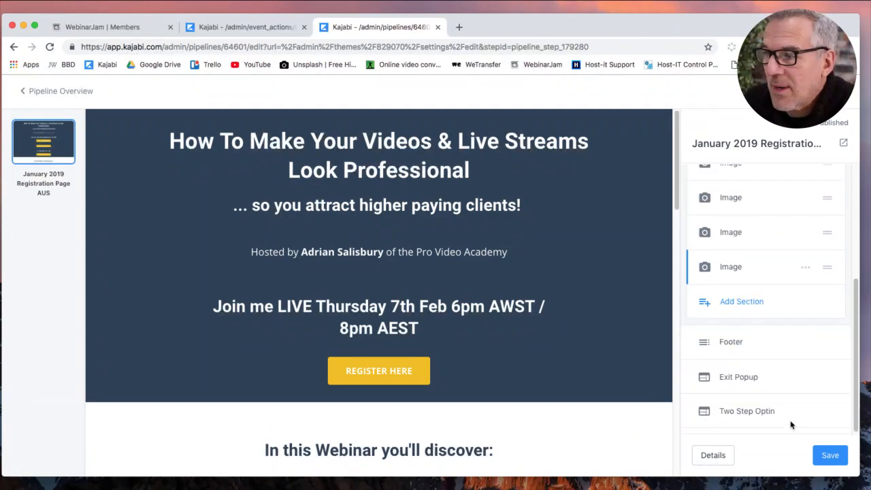
pyautogui.click(742, 411)
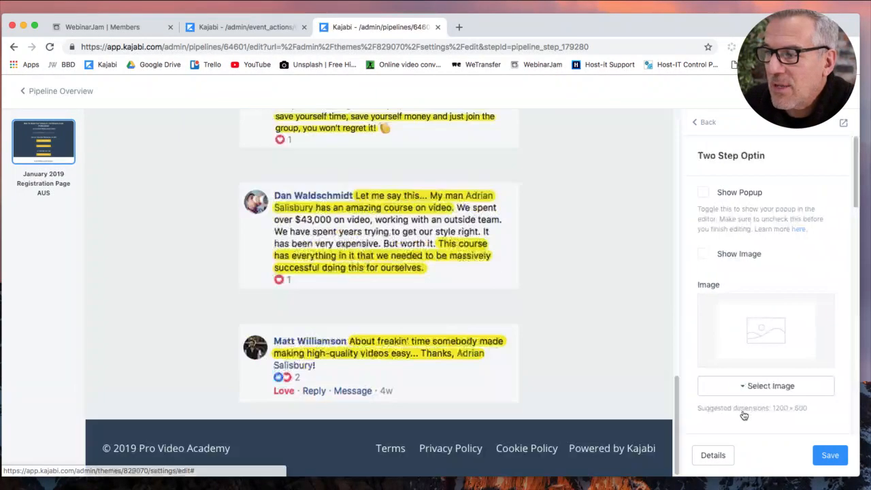
# Show the optin popup, set its background override to white and clear the text colour override.
pyautogui.click(704, 193)
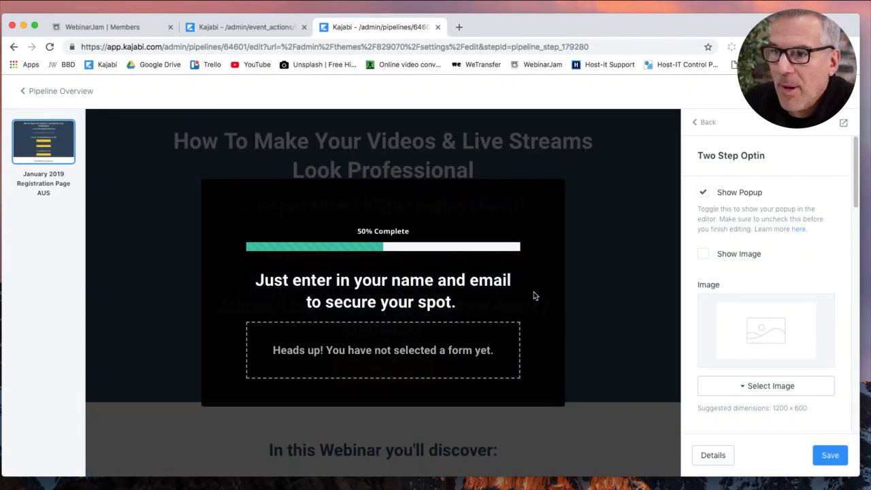
pyautogui.scroll(-15, 783, 266)
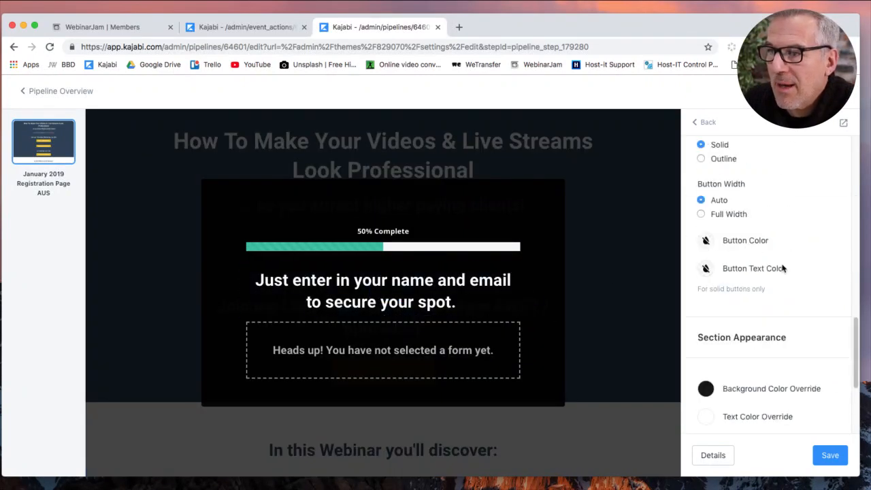
pyautogui.scroll(-5, 786, 272)
pyautogui.scroll(5, 748, 284)
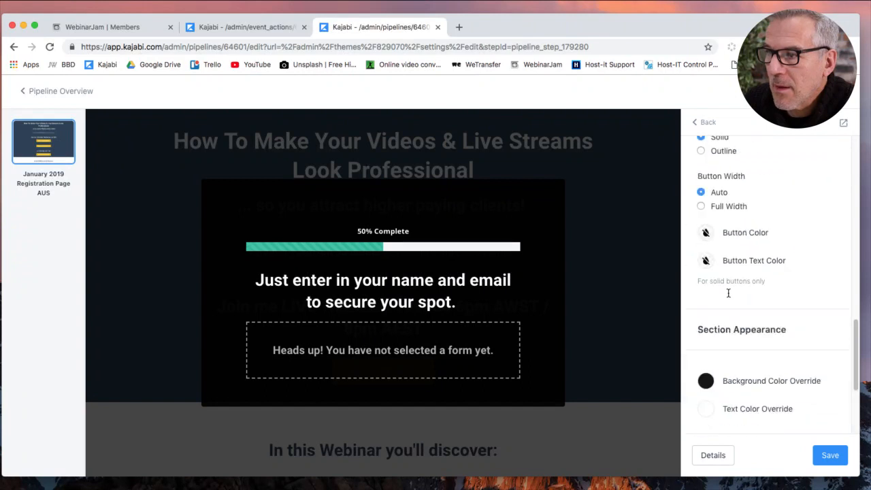
pyautogui.click(707, 385)
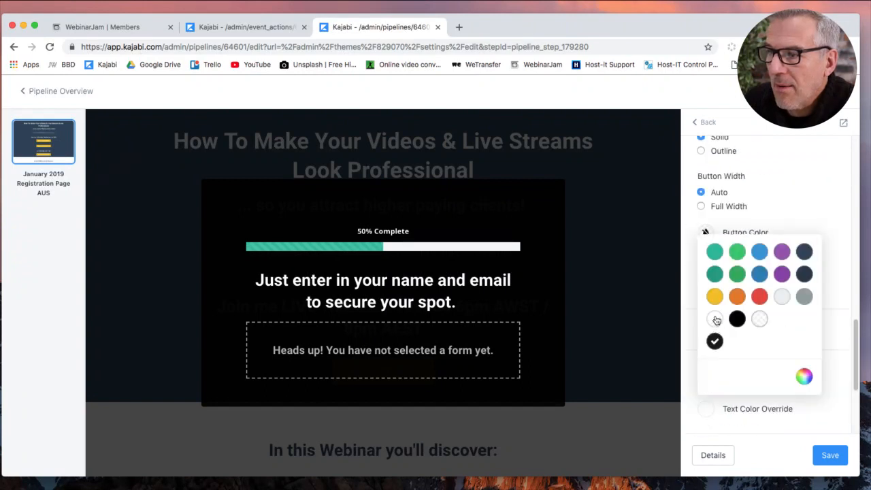
pyautogui.click(715, 318)
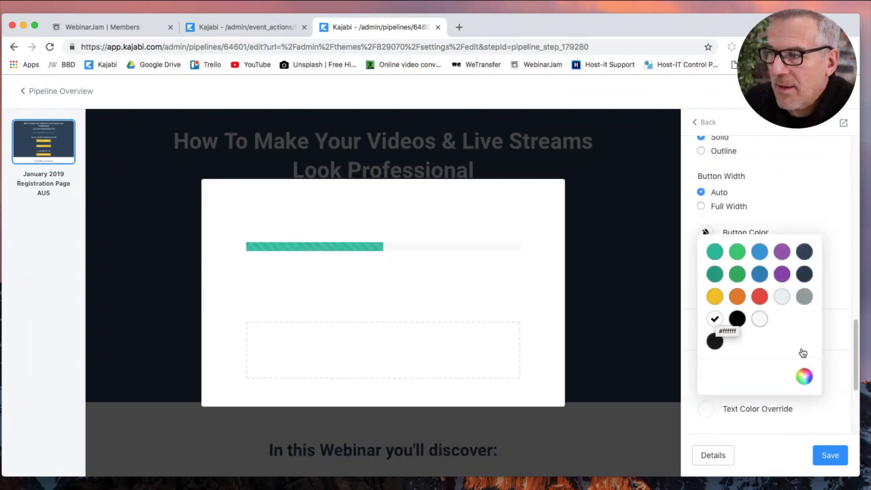
pyautogui.click(707, 410)
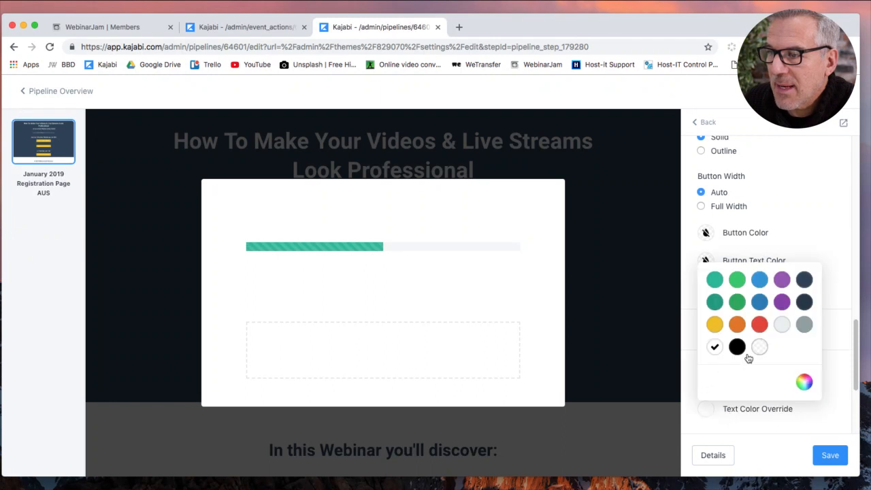
pyautogui.click(760, 347)
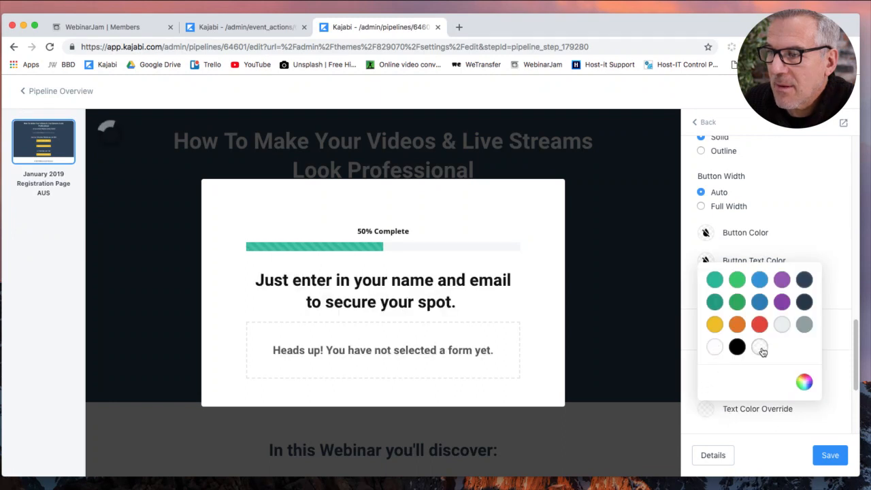
pyautogui.click(827, 356)
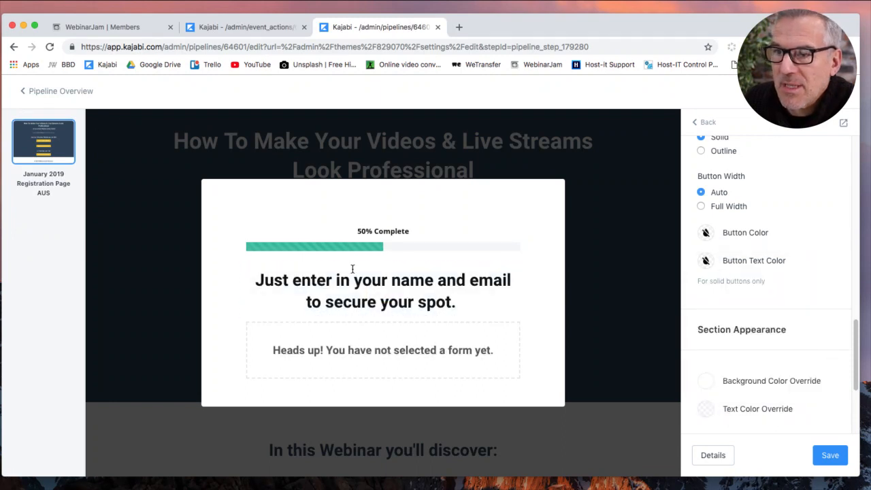
pyautogui.moveTo(401, 333)
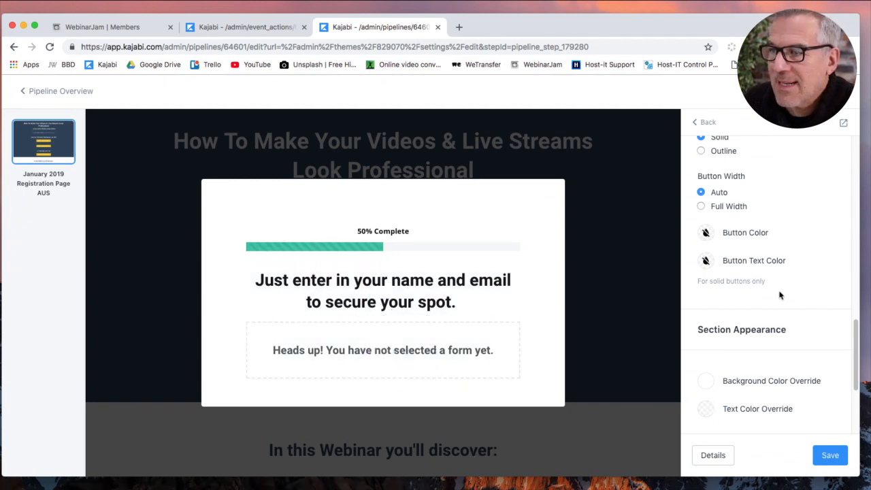
pyautogui.scroll(-5, 780, 294)
# Edit the popup's form block and use Add new form to open the Forms list in a new tab.
pyautogui.moveTo(427, 348)
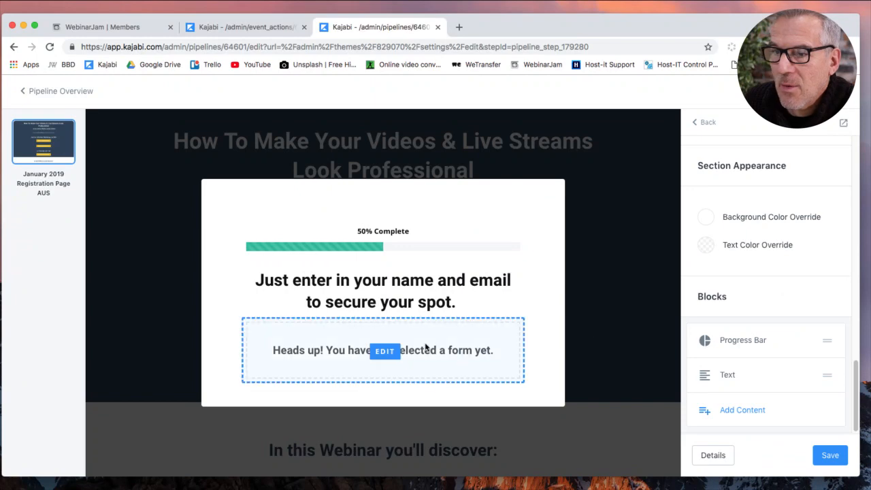
pyautogui.click(385, 351)
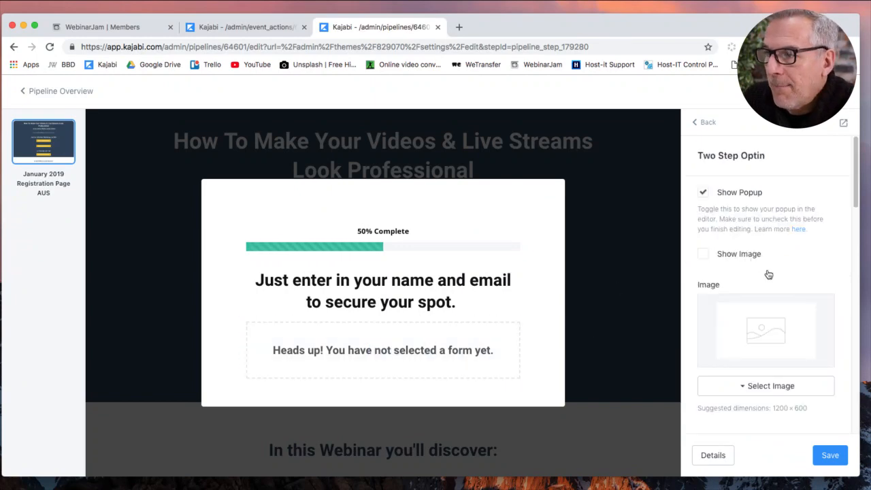
pyautogui.scroll(-6, 782, 281)
pyautogui.scroll(3, 783, 281)
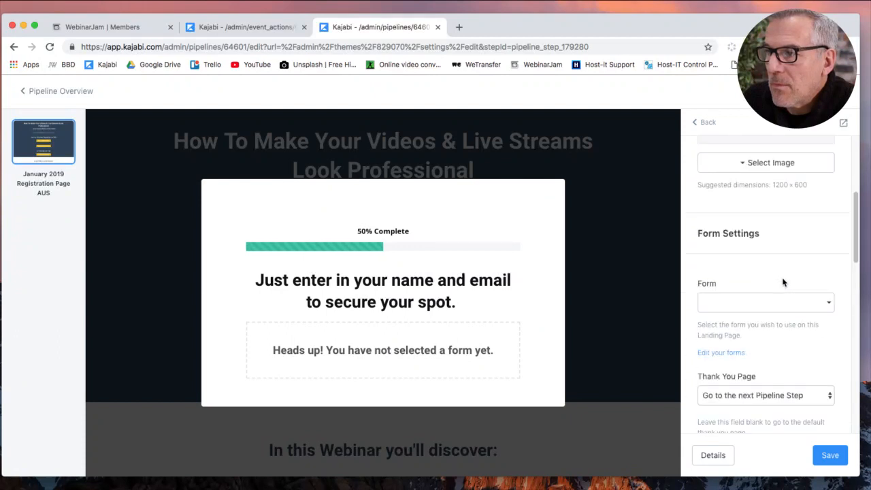
pyautogui.click(774, 302)
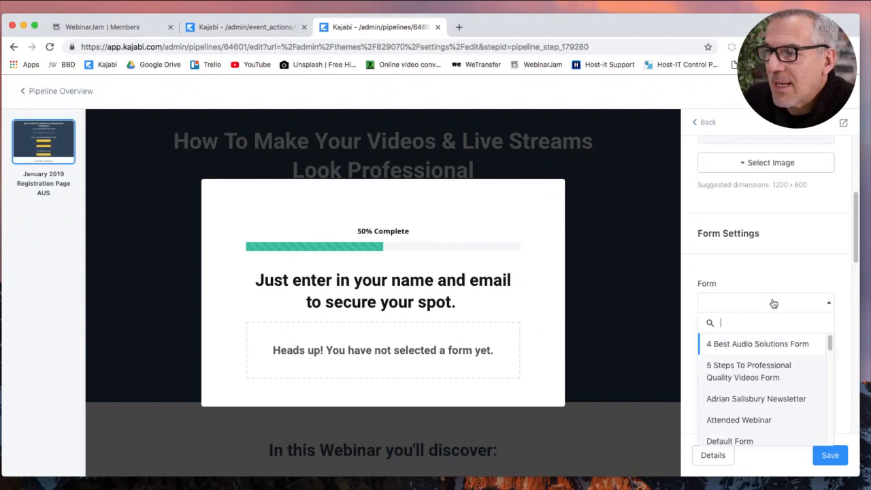
pyautogui.click(772, 274)
pyautogui.click(706, 357)
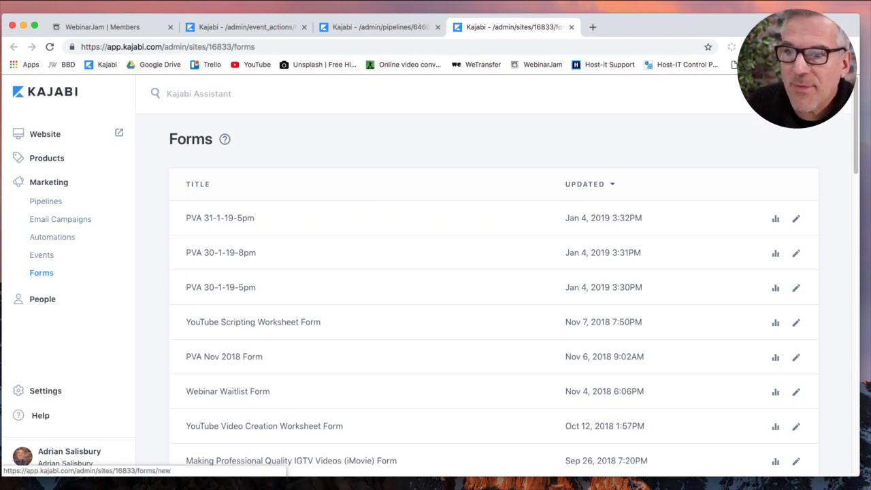
# Create a new form, adapting the earlier PVA 30-1-19-5pm title into PVA 7-2-19-AUS, and save.
pyautogui.click(789, 94)
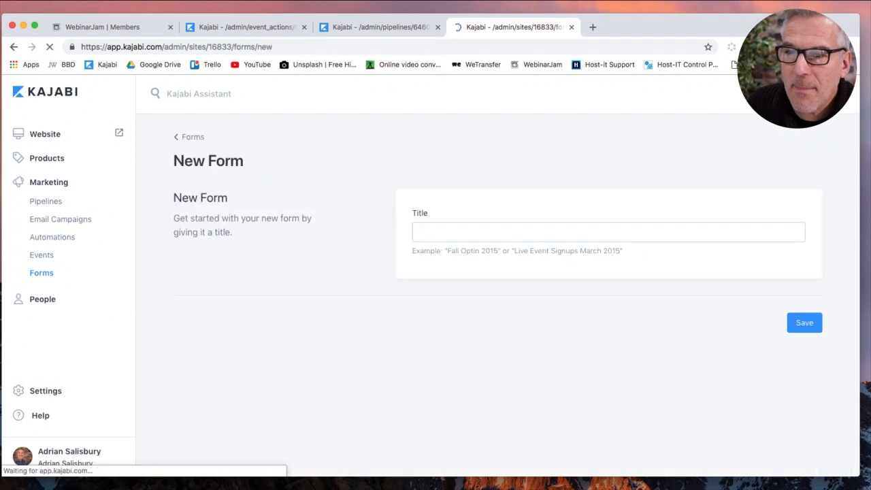
pyautogui.click(517, 232)
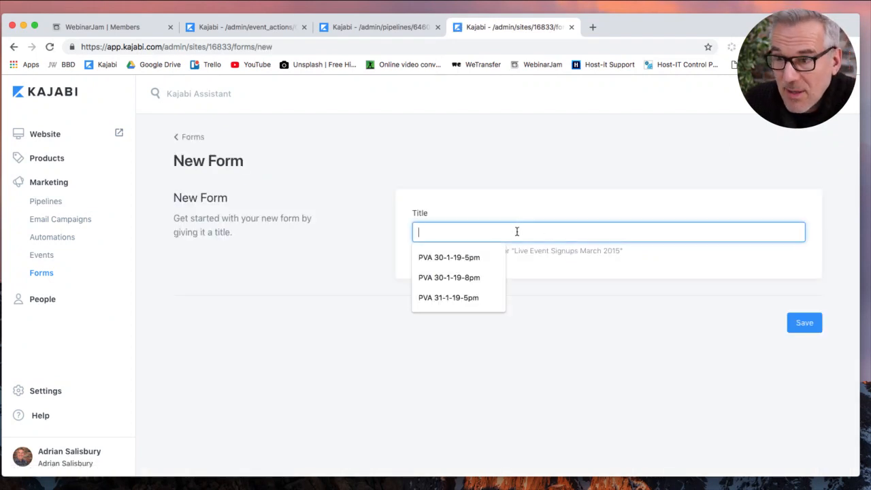
pyautogui.click(465, 262)
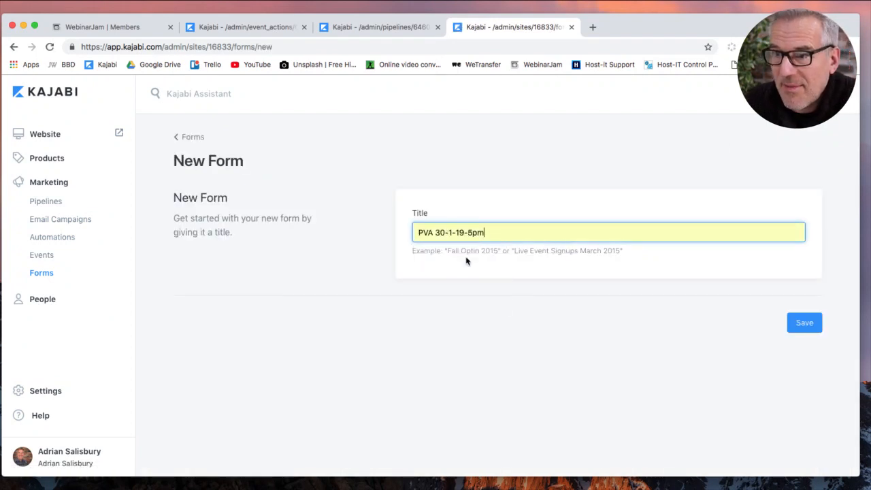
pyautogui.click(439, 233)
pyautogui.doubleClick(441, 232)
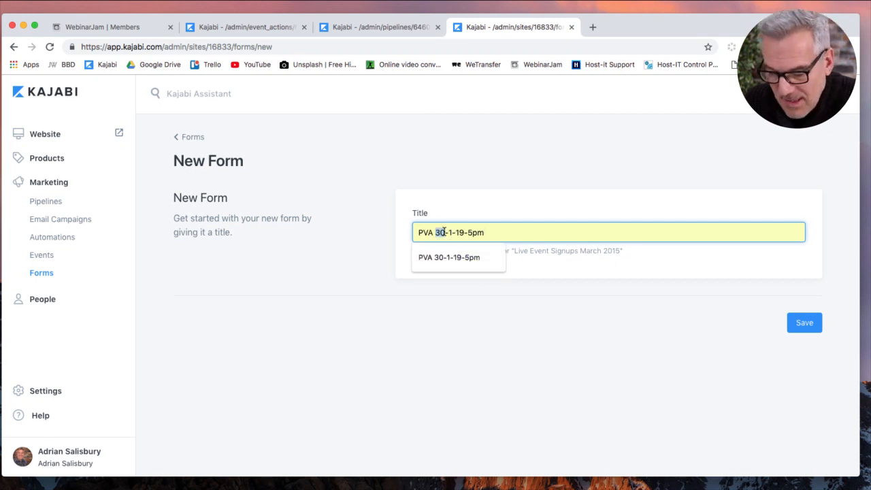
pyautogui.write('7')
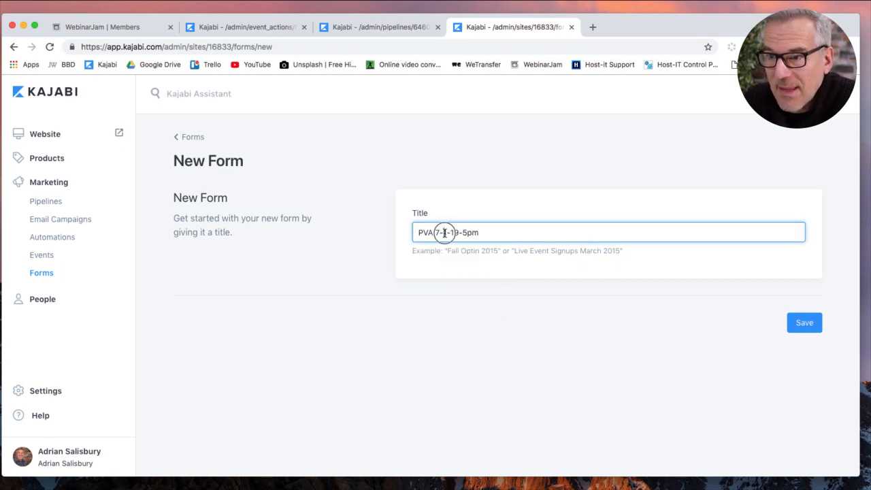
pyautogui.doubleClick(445, 233)
pyautogui.write('2')
pyautogui.moveTo(464, 233); pyautogui.dragTo(486, 232)
pyautogui.write('AUS')
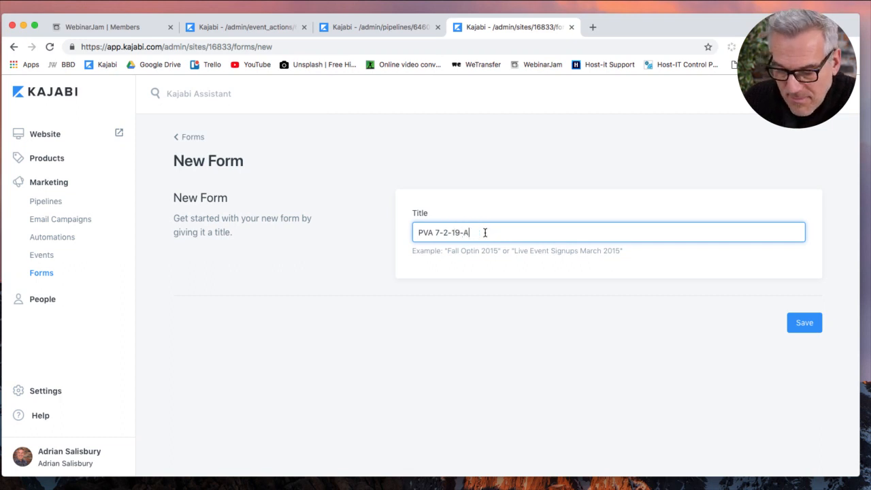
pyautogui.click(810, 324)
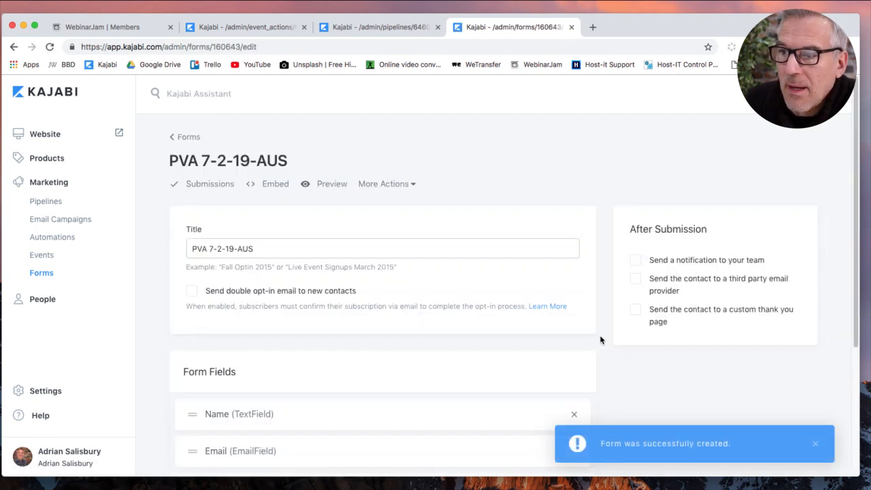
pyautogui.scroll(-4, 604, 338)
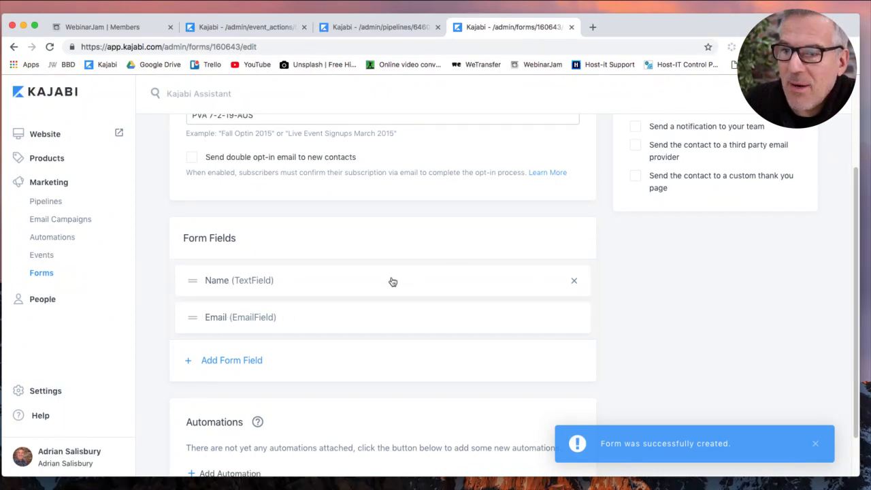
pyautogui.click(221, 282)
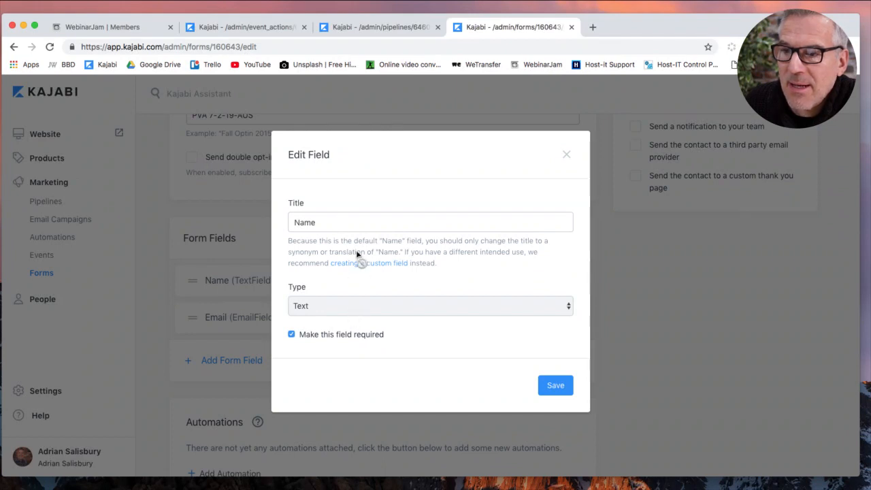
pyautogui.click(353, 220)
pyautogui.click(498, 262)
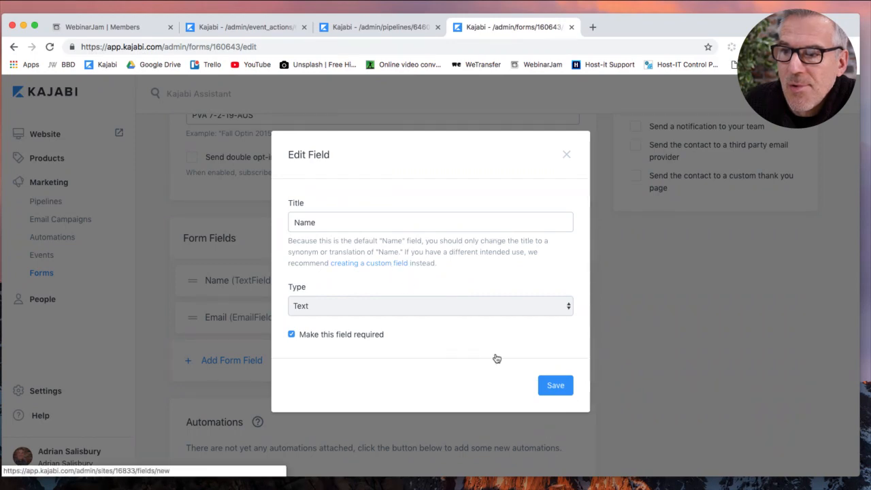
pyautogui.click(567, 155)
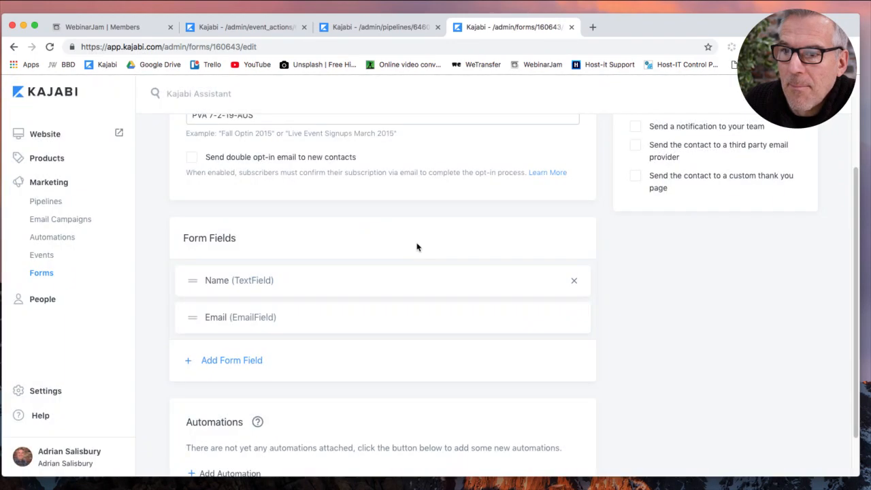
pyautogui.click(230, 362)
pyautogui.click(245, 367)
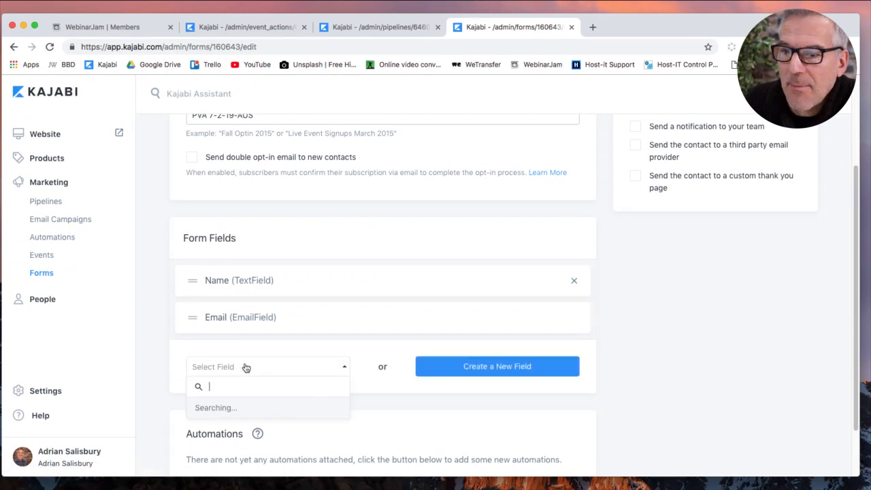
pyautogui.scroll(-3, 251, 320)
pyautogui.scroll(3, 252, 320)
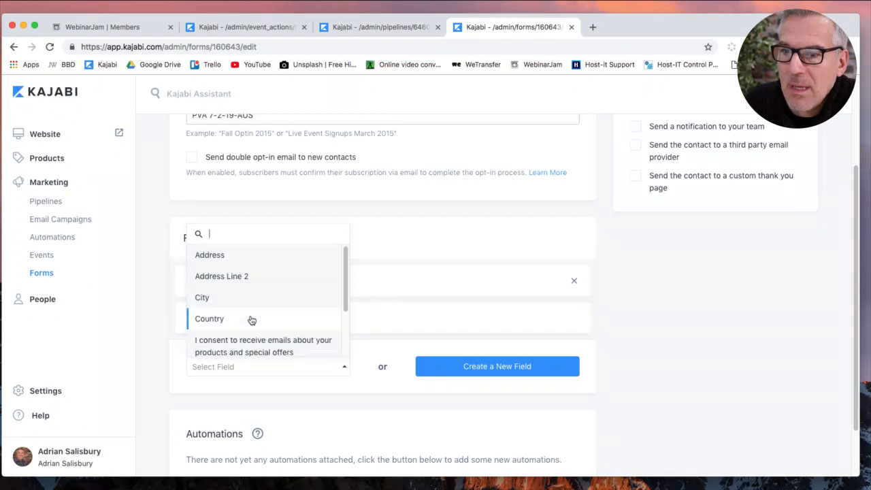
pyautogui.scroll(-3, 250, 319)
pyautogui.scroll(3, 250, 318)
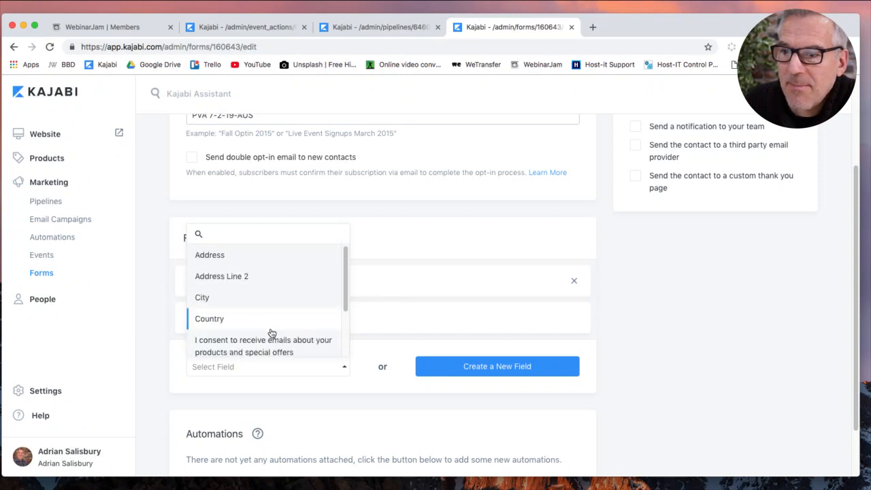
pyautogui.click(458, 421)
pyautogui.click(472, 372)
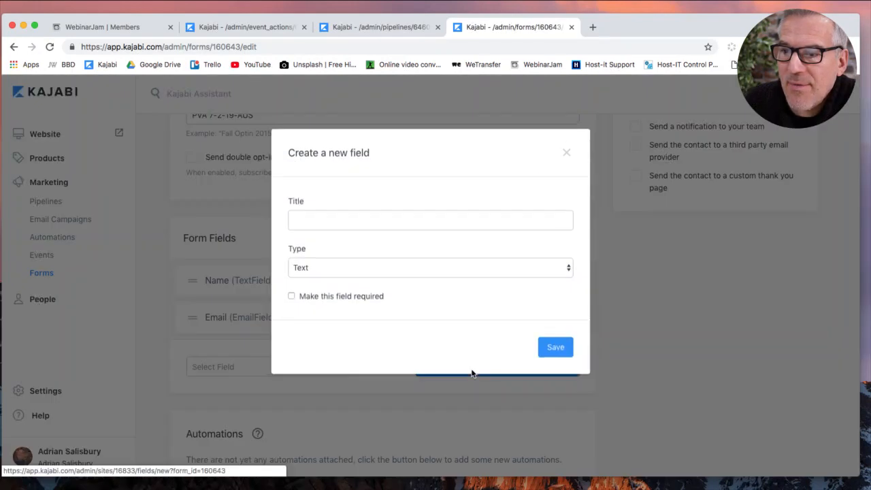
pyautogui.click(564, 155)
pyautogui.scroll(-2, 636, 380)
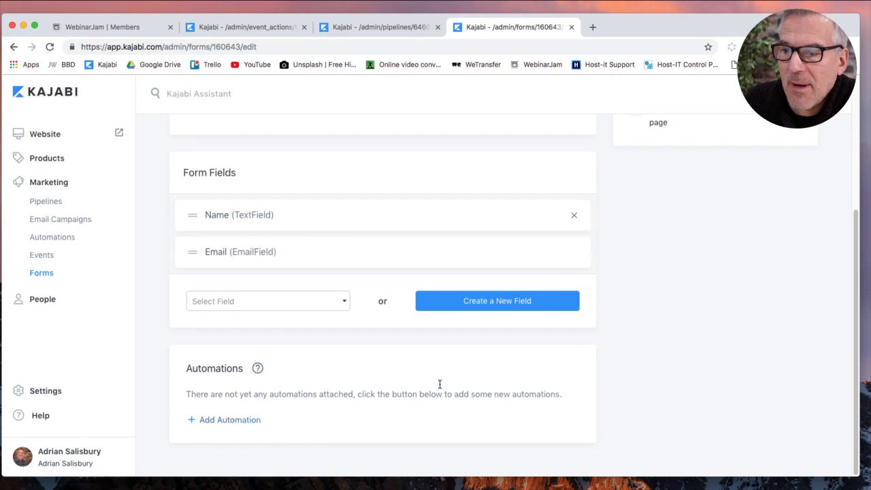
pyautogui.scroll(6, 639, 373)
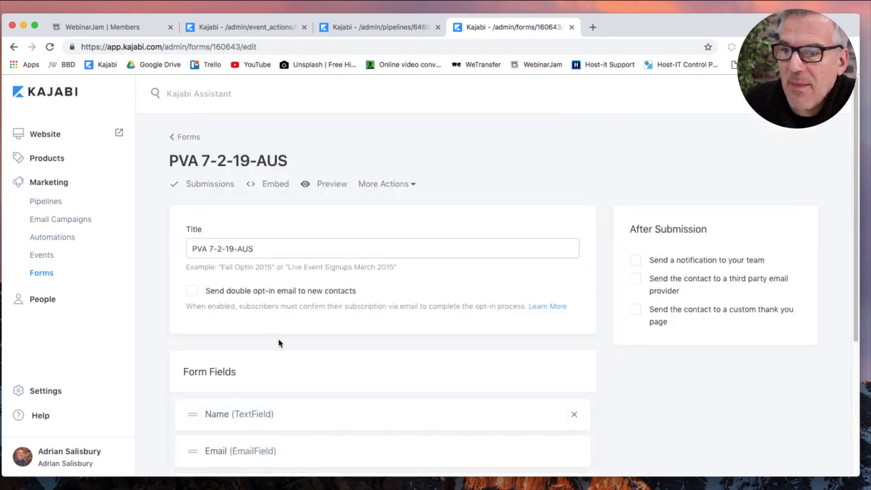
pyautogui.scroll(-6, 279, 343)
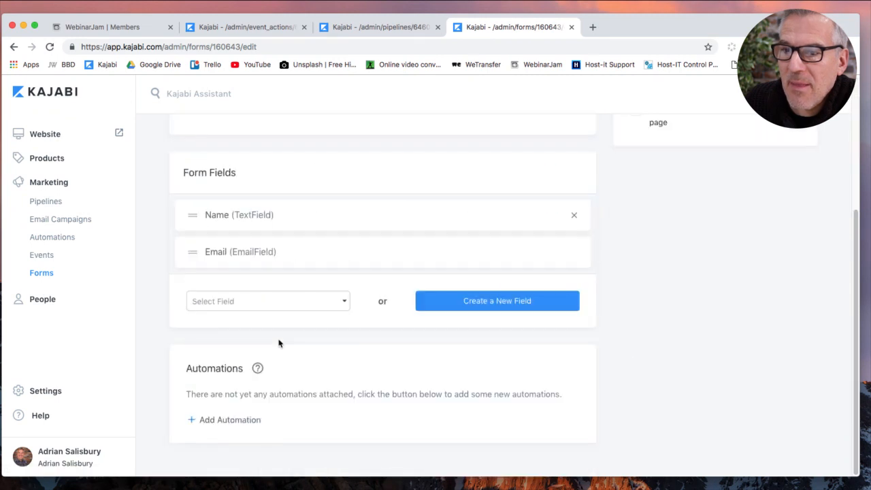
# Add a form automation: Register to an event, PVA 7-2-91-aus, and save it.
pyautogui.click(237, 422)
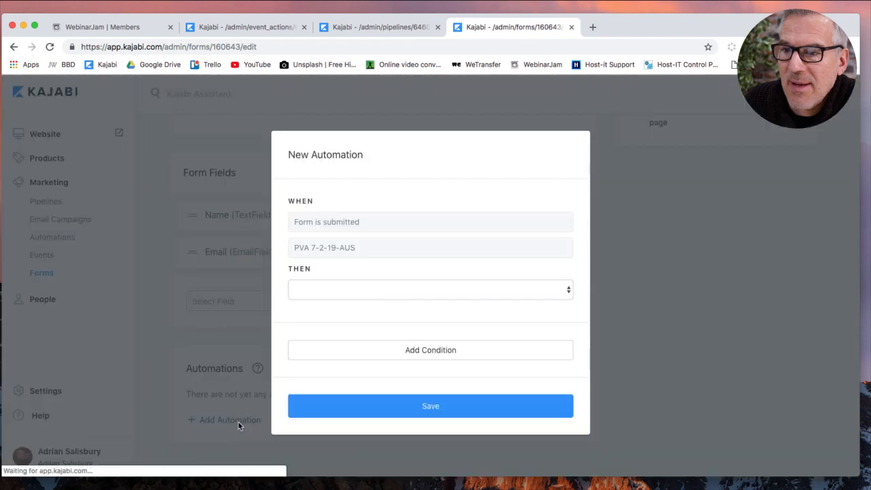
pyautogui.click(345, 289)
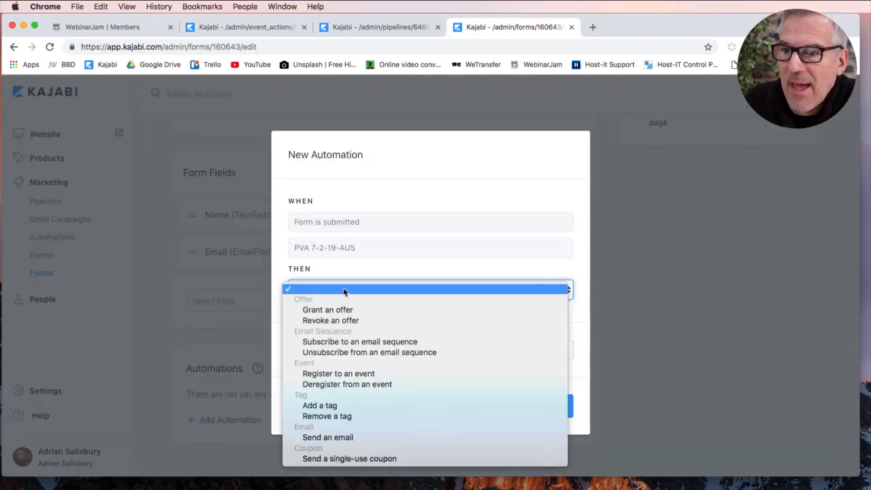
pyautogui.click(360, 374)
pyautogui.click(383, 317)
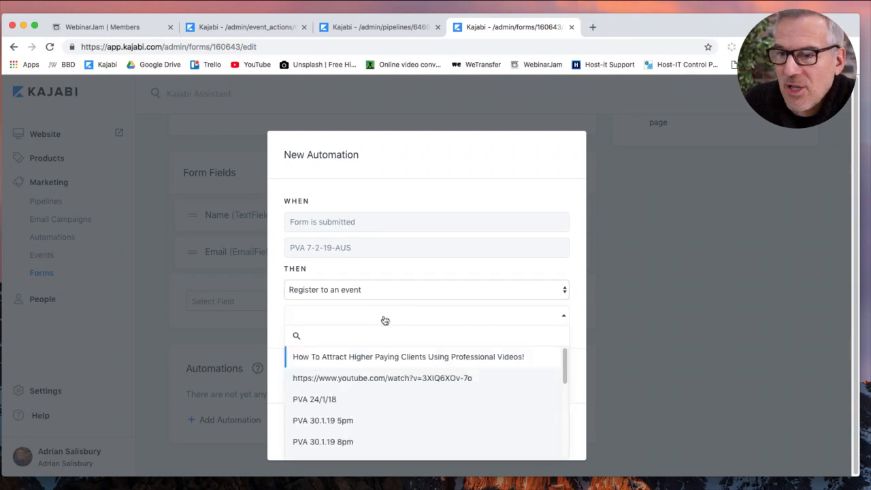
pyautogui.scroll(-5, 407, 384)
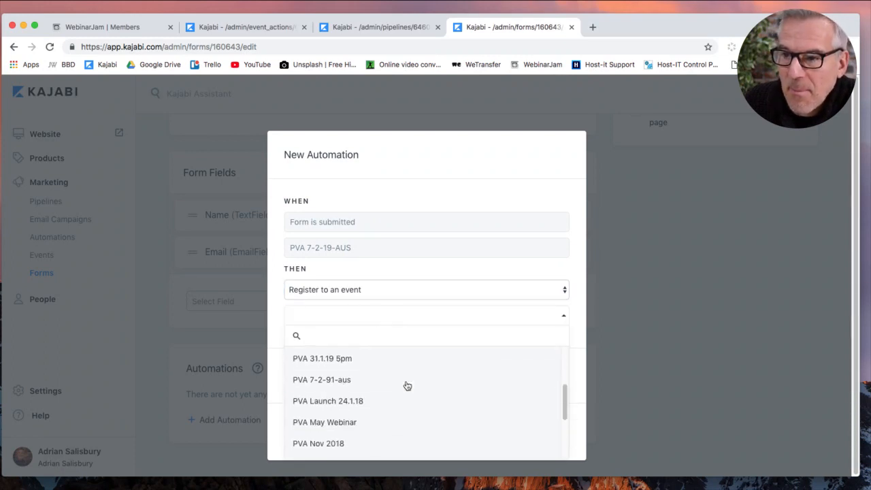
pyautogui.click(342, 380)
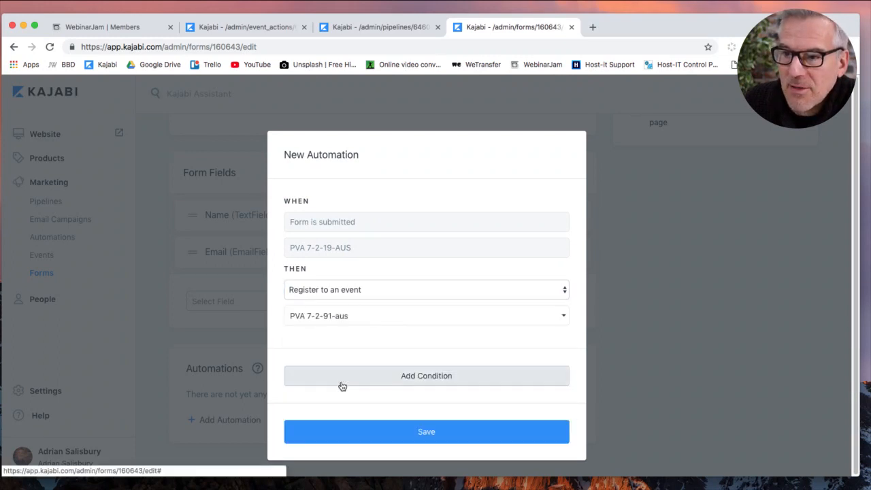
pyautogui.click(428, 428)
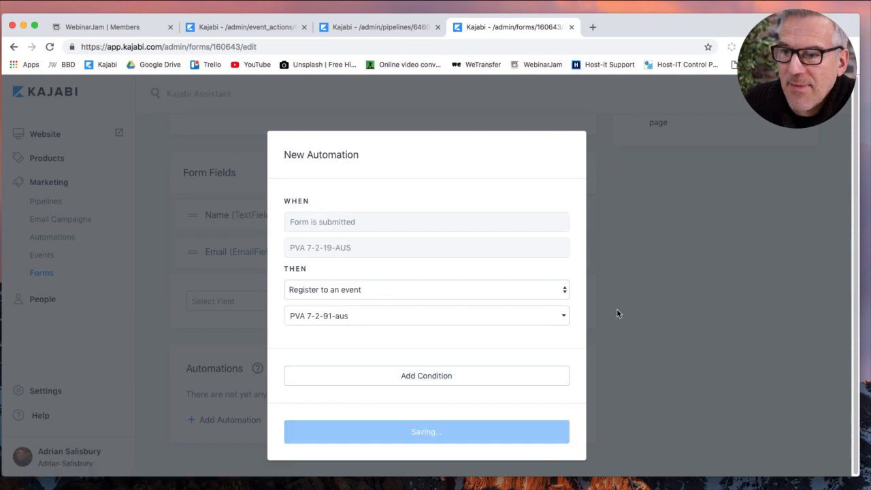
pyautogui.scroll(3, 598, 340)
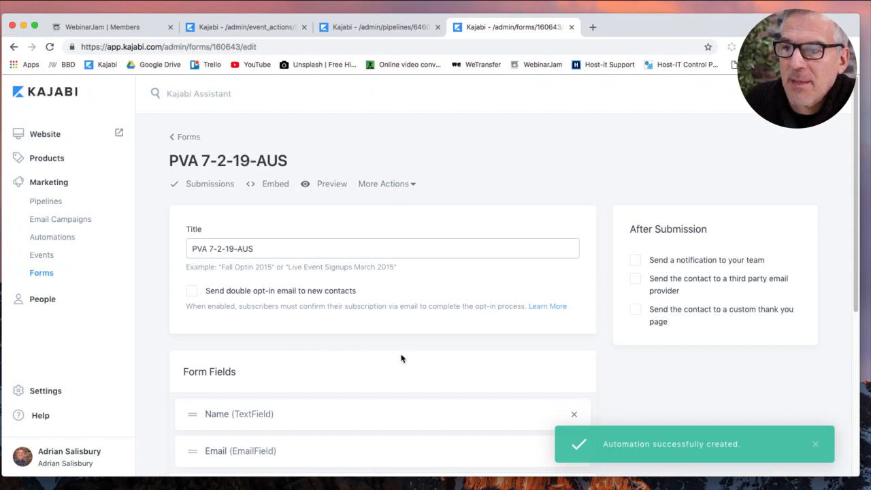
pyautogui.scroll(-2, 408, 345)
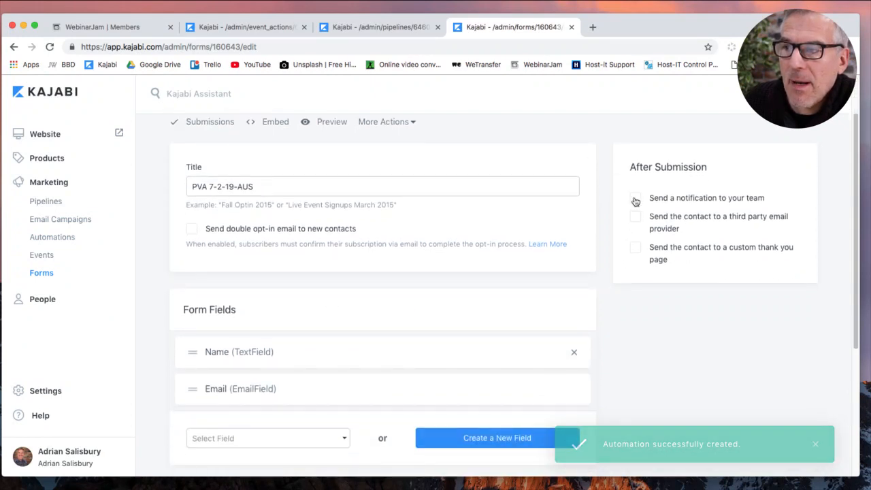
# Enable Send a notification to your team and add a team member's email address as recipient.
pyautogui.click(635, 198)
pyautogui.click(654, 222)
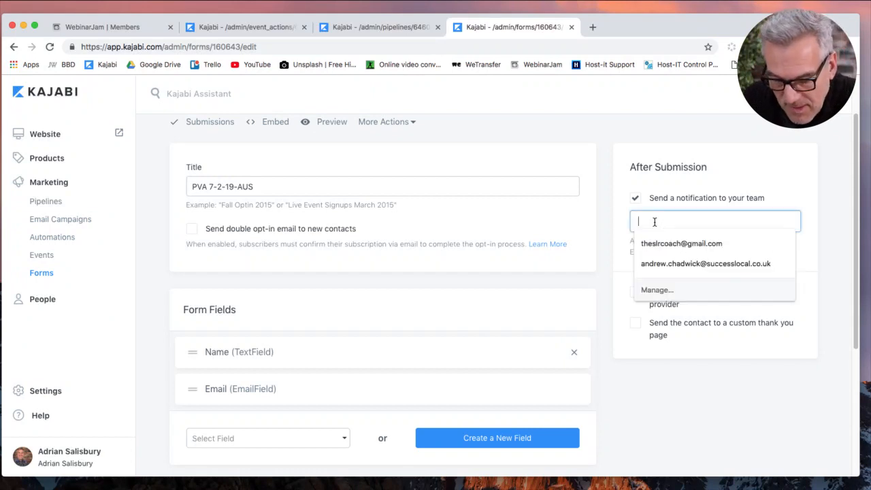
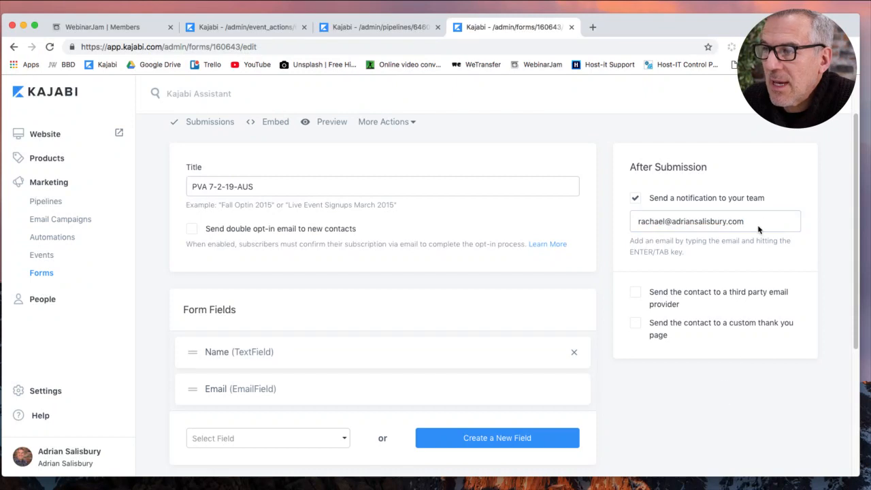
pyautogui.press('Return')
pyautogui.click(745, 405)
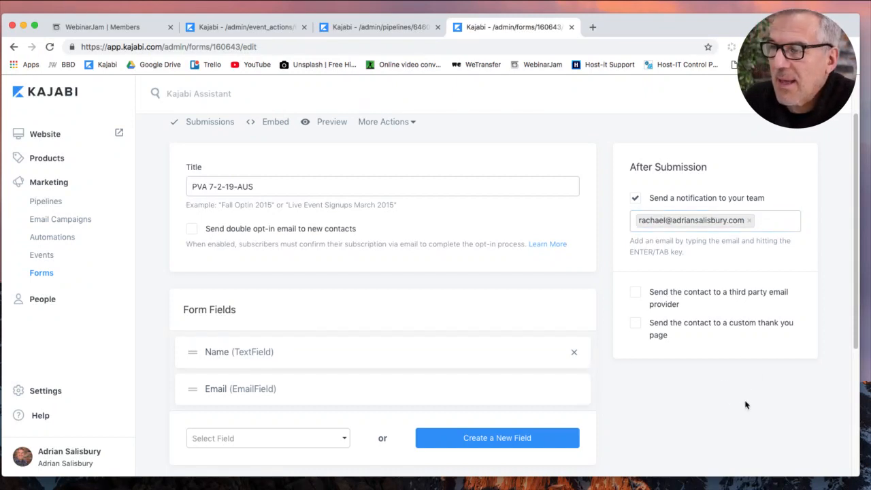
pyautogui.scroll(-1, 277, 270)
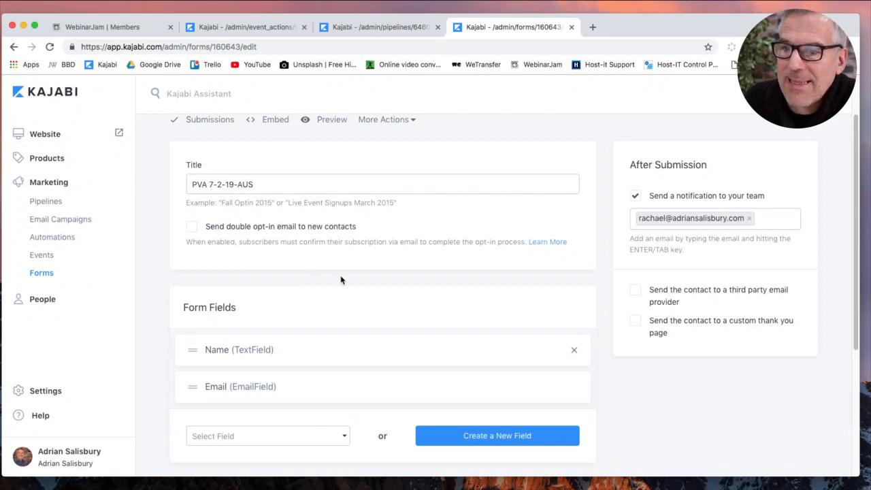
pyautogui.scroll(-3, 341, 279)
pyautogui.scroll(-3, 354, 305)
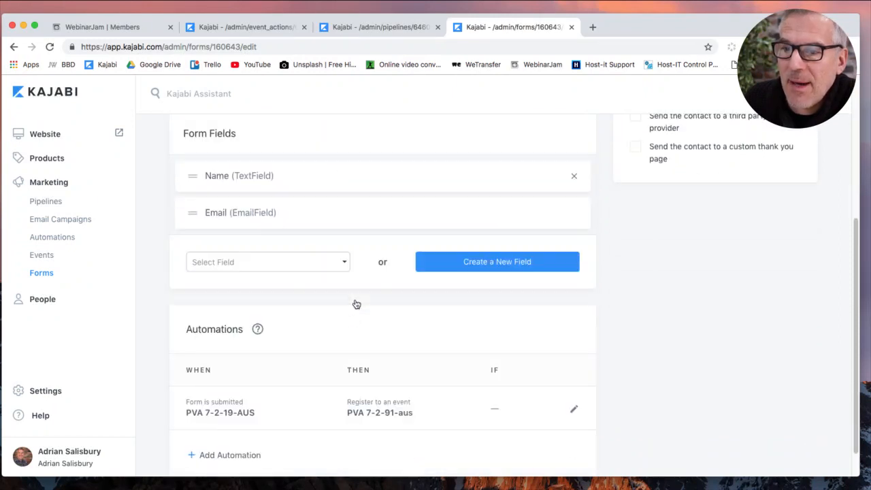
pyautogui.scroll(-2, 304, 371)
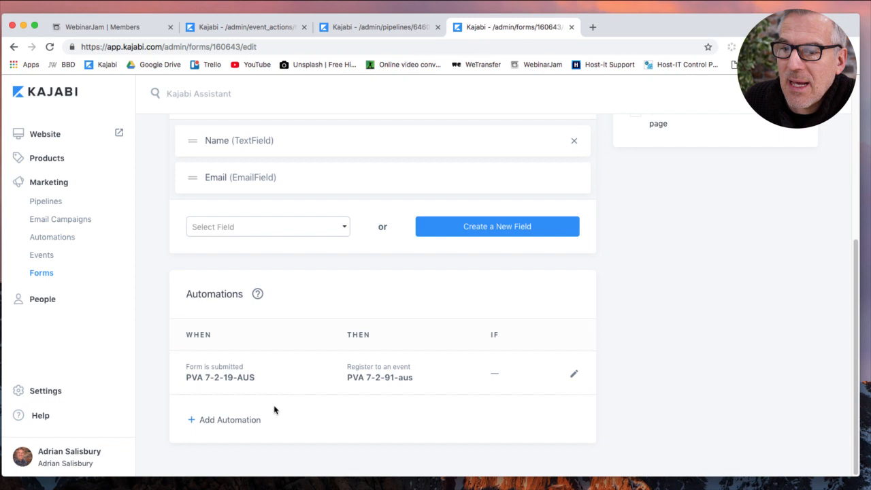
# Add a second automation that applies a newly created 'for webinar 7.2.19 aus' tag, and save it.
pyautogui.click(239, 427)
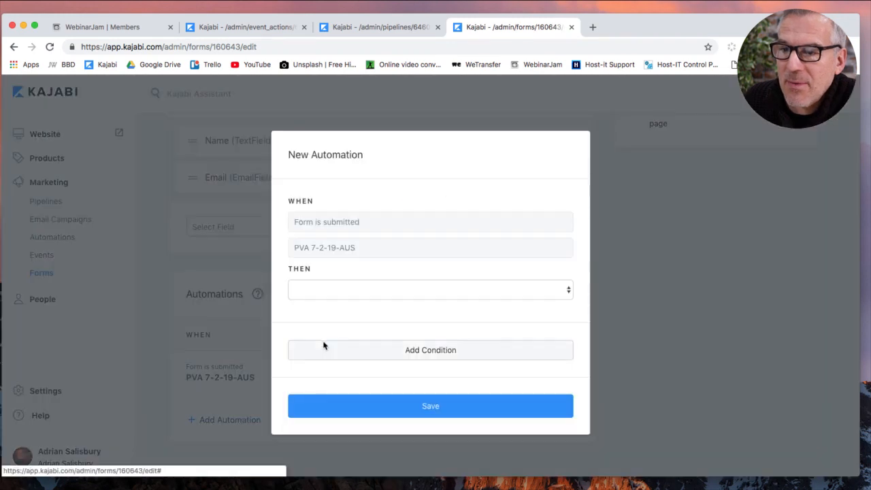
pyautogui.click(336, 290)
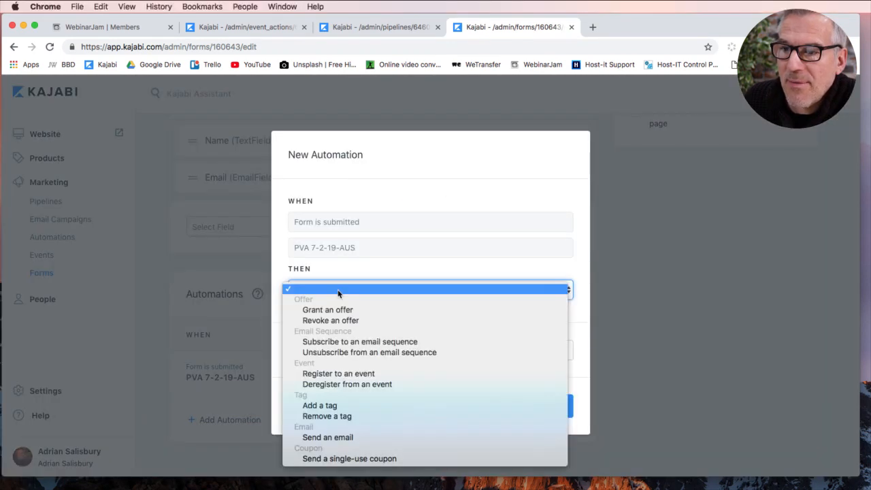
pyautogui.click(343, 406)
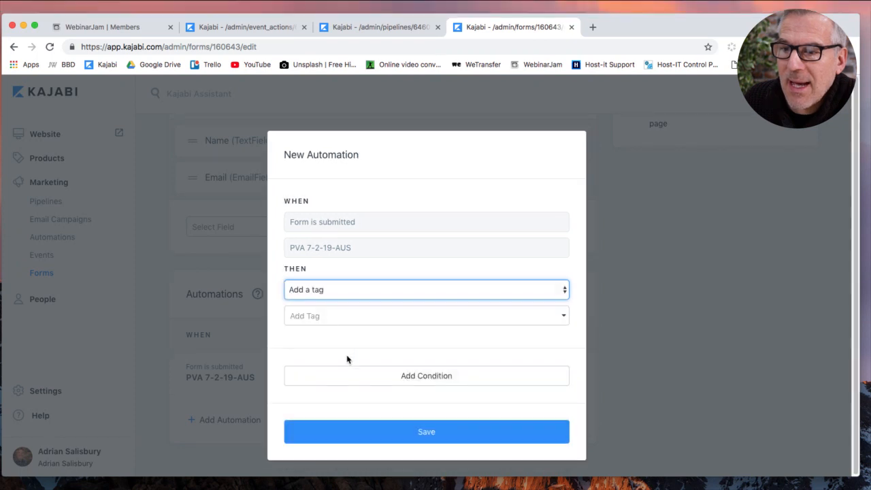
pyautogui.click(354, 321)
pyautogui.scroll(-8, 405, 393)
pyautogui.scroll(-15, 407, 395)
pyautogui.scroll(5, 407, 395)
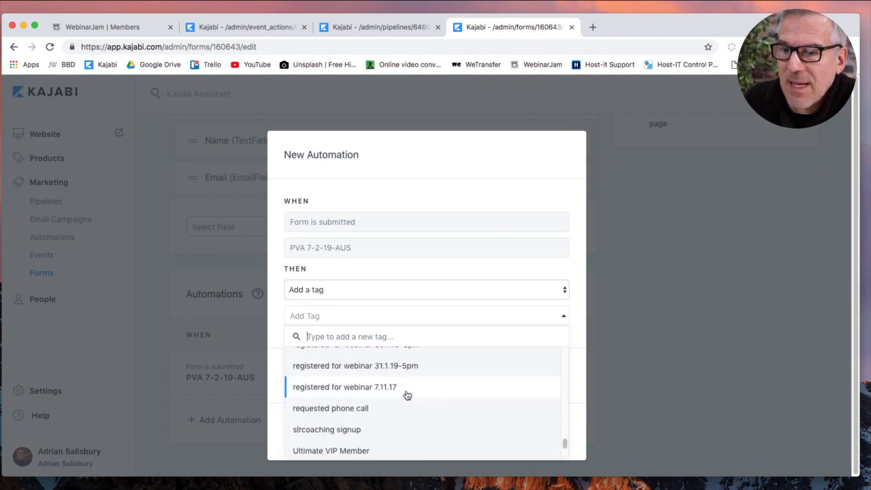
pyautogui.click(368, 317)
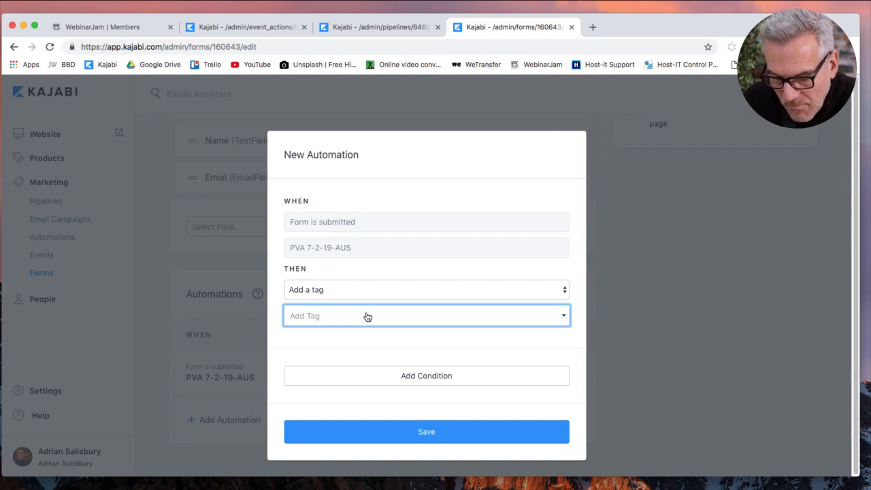
pyautogui.write('for webinar')
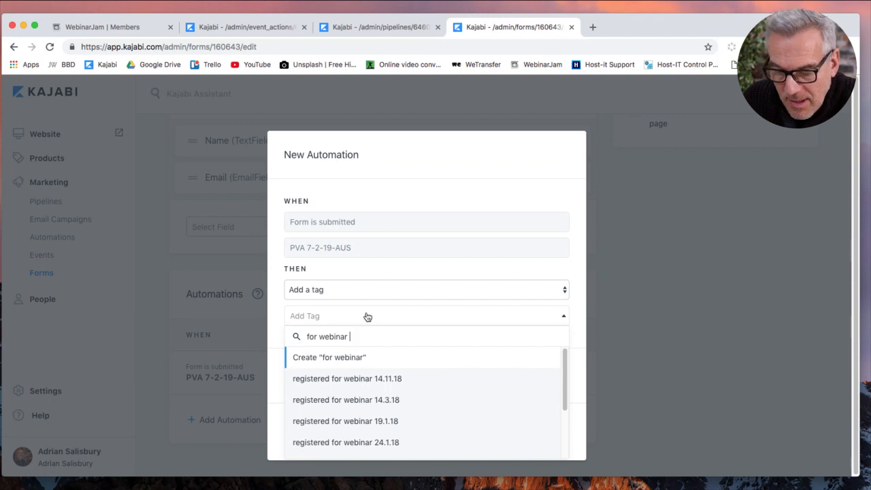
pyautogui.write(' 7')
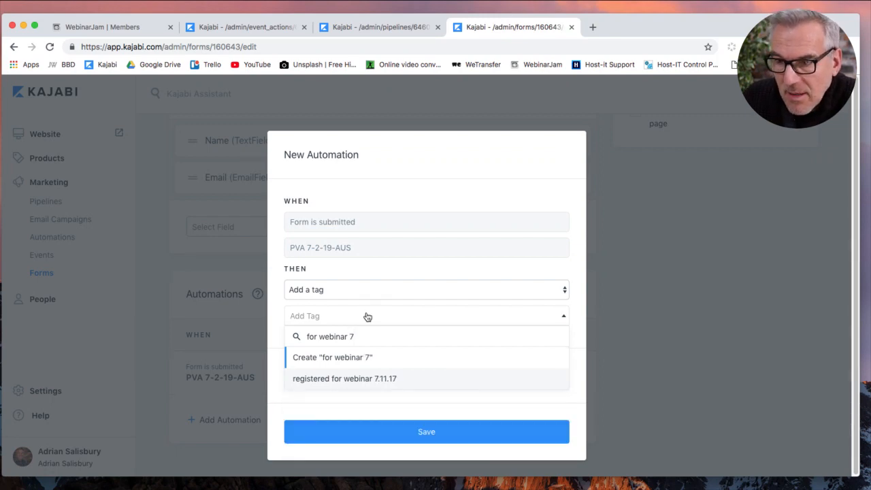
pyautogui.write('.2.19 aus')
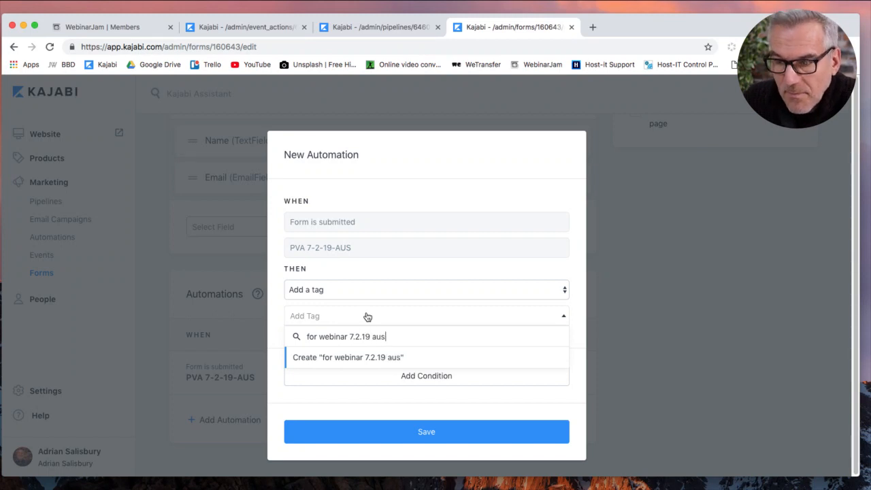
pyautogui.click(425, 359)
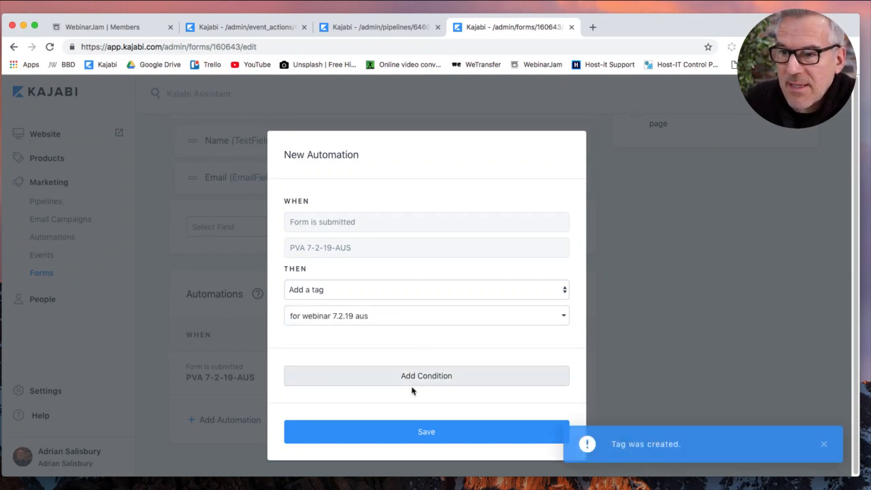
pyautogui.click(422, 428)
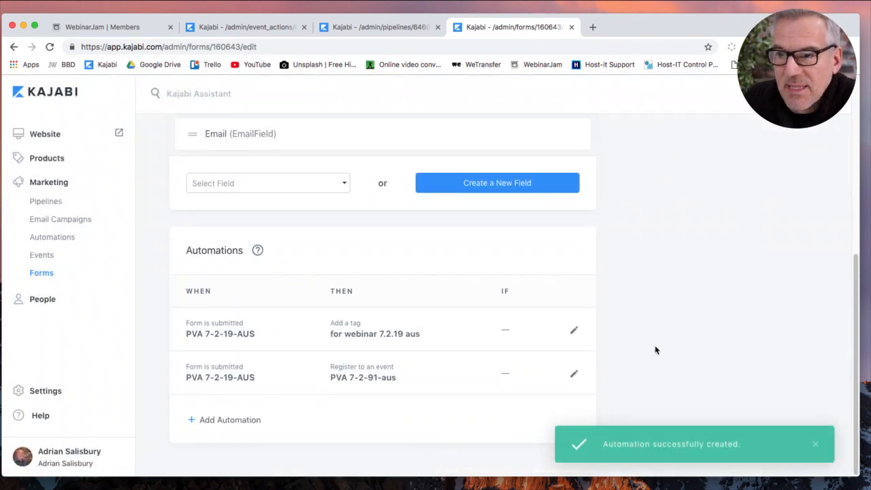
pyautogui.scroll(5, 657, 350)
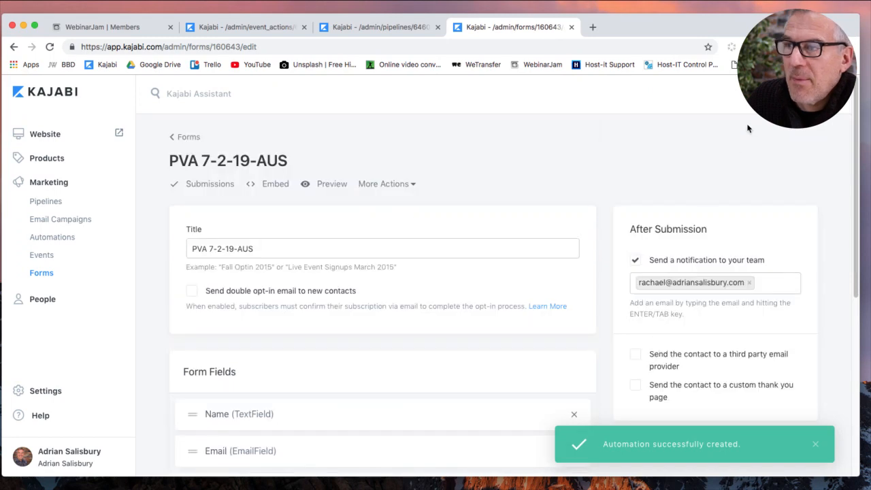
# Save the PVA 7-2-19-AUS form, revisit the Forms list, and switch to the landing page editor tab.
pyautogui.click(803, 94)
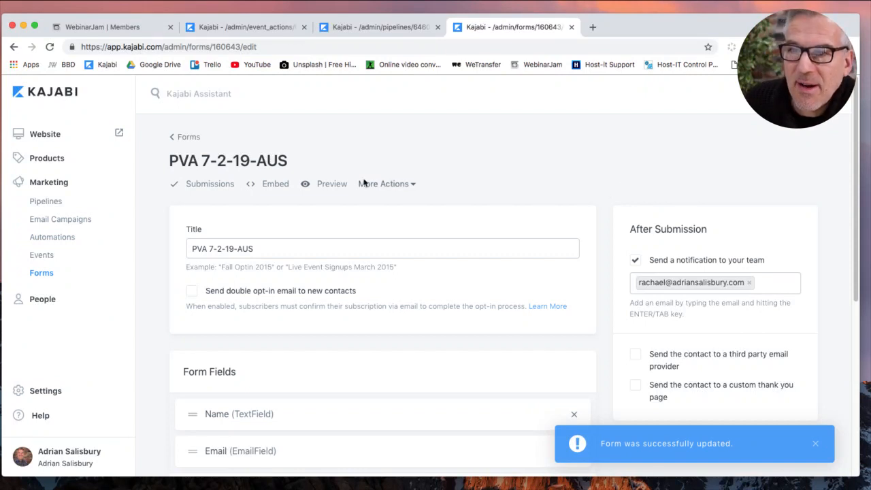
pyautogui.click(187, 140)
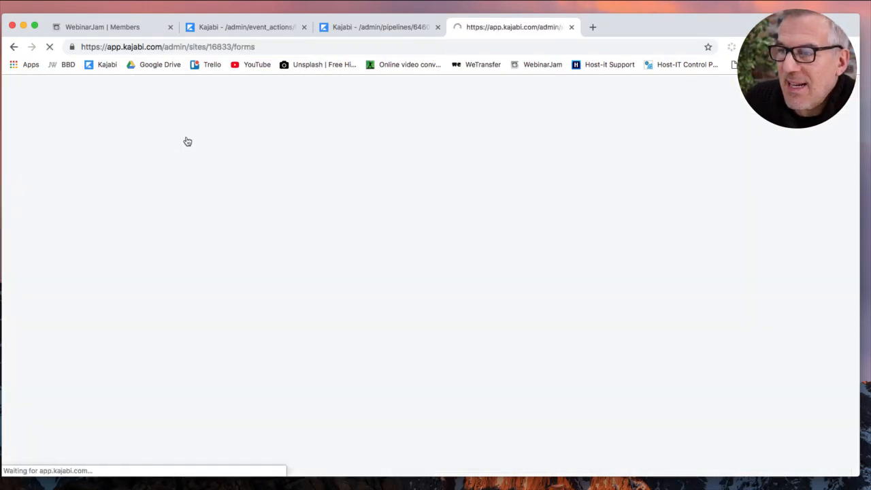
pyautogui.click(14, 46)
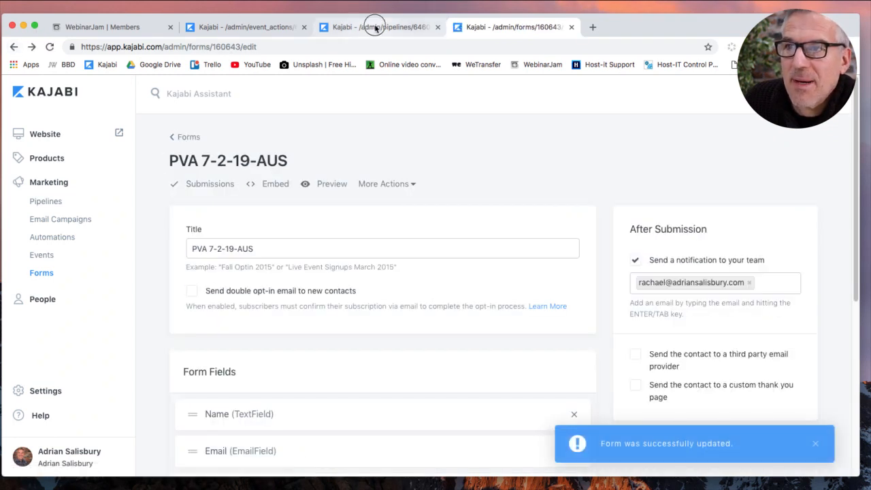
pyautogui.click(379, 27)
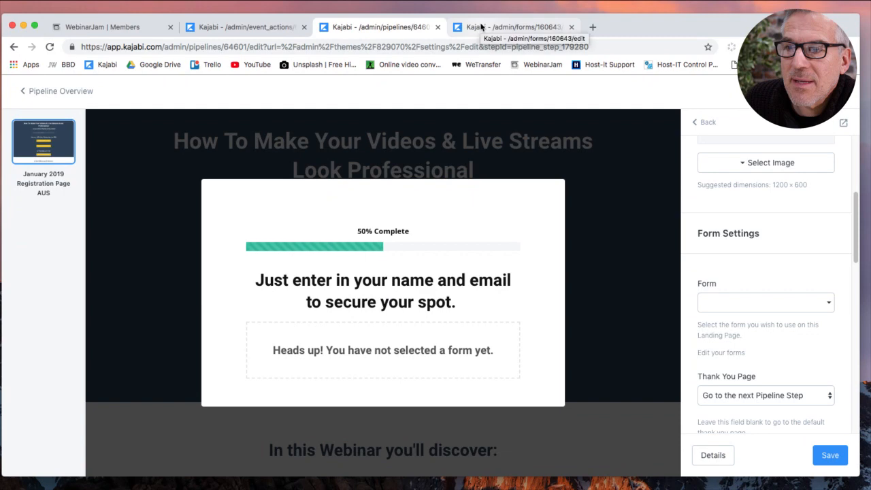
# Close the form tab, select PVA 7-2-19-AUS in the popup form block's Form Settings, and save the page.
pyautogui.click(571, 27)
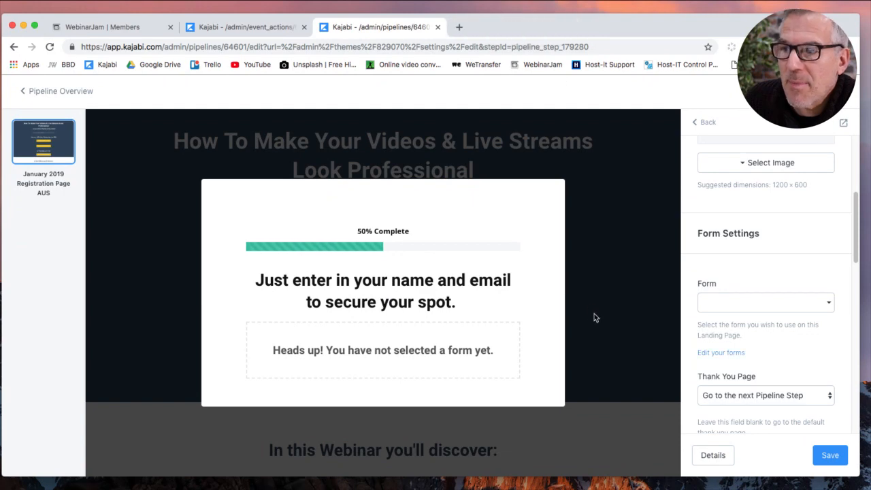
pyautogui.moveTo(436, 347)
pyautogui.click(380, 356)
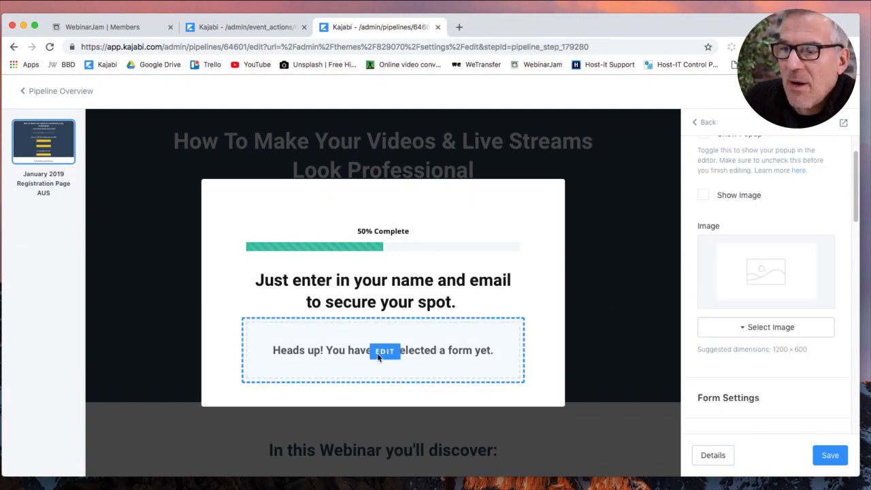
pyautogui.scroll(-5, 749, 429)
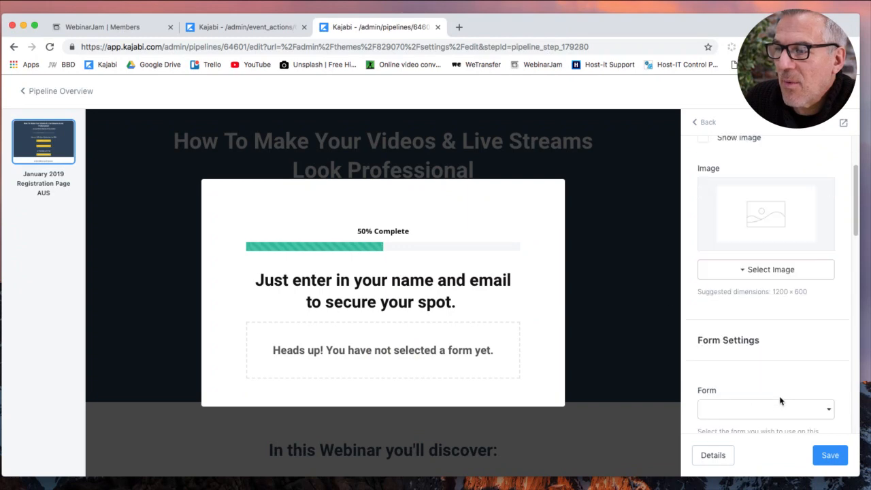
pyautogui.click(758, 275)
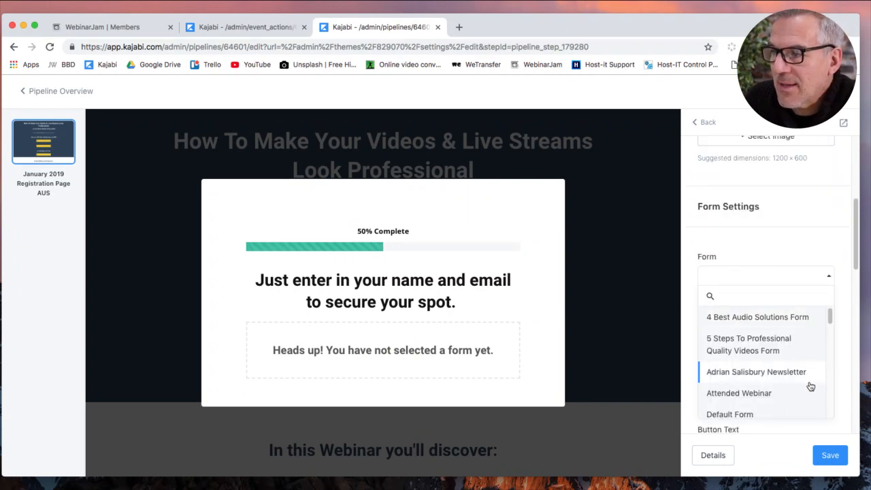
pyautogui.scroll(-3, 784, 367)
pyautogui.scroll(-5, 782, 386)
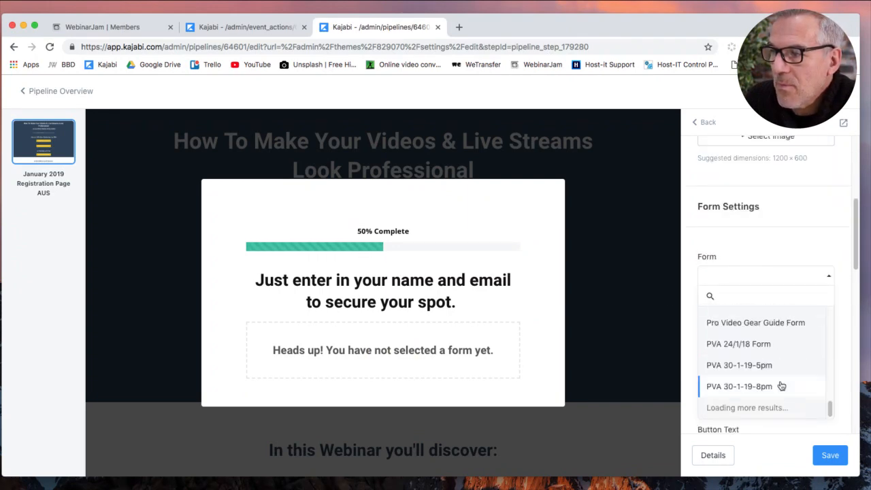
pyautogui.scroll(-10, 782, 385)
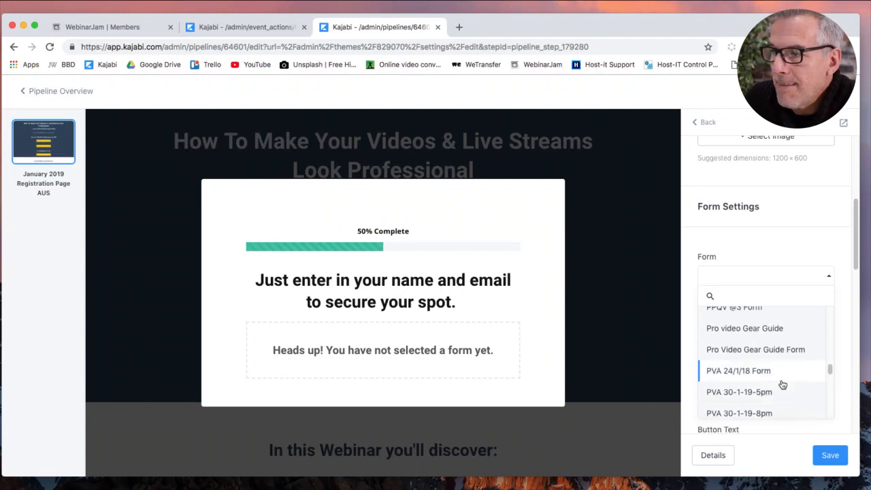
pyautogui.scroll(3, 782, 385)
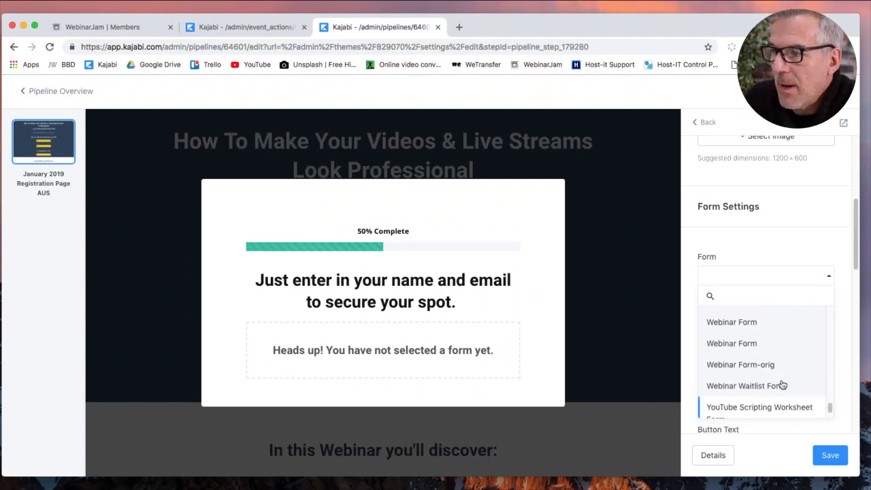
pyautogui.scroll(-4, 783, 385)
pyautogui.scroll(6, 783, 385)
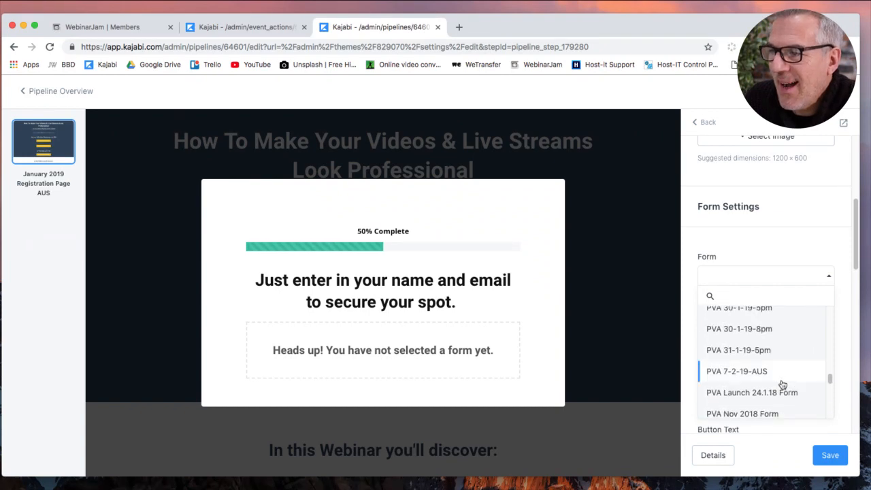
pyautogui.click(726, 373)
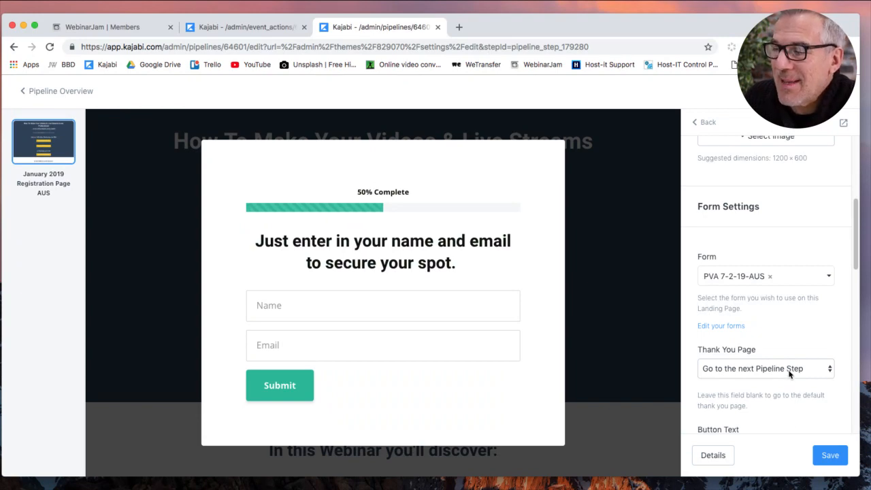
pyautogui.click(832, 453)
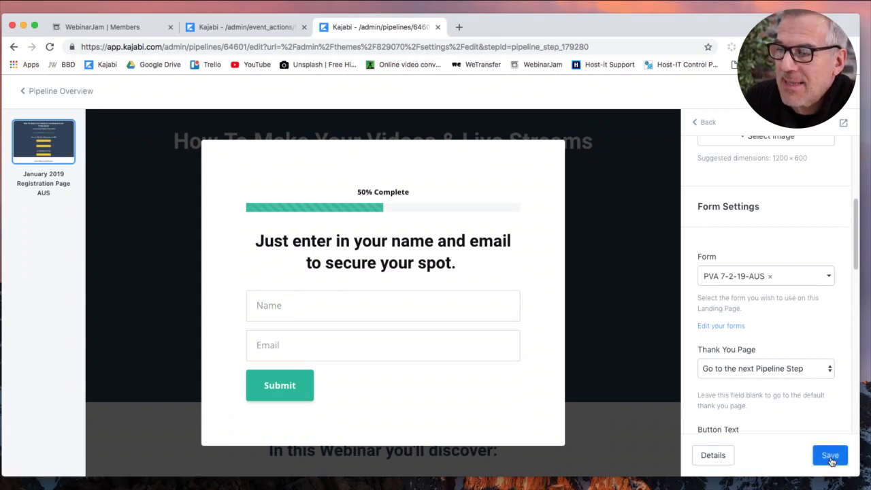
pyautogui.click(304, 399)
# Make the Submit button blue and save the landing page.
pyautogui.scroll(-10, 789, 402)
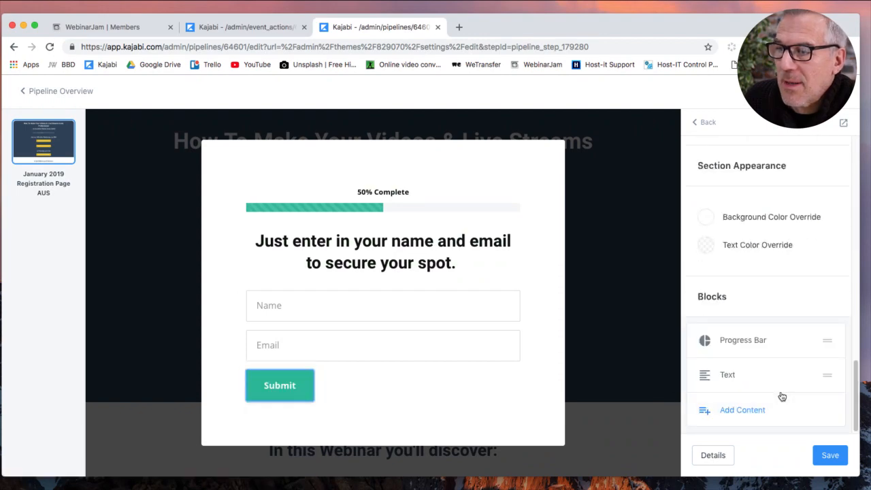
pyautogui.scroll(5, 769, 266)
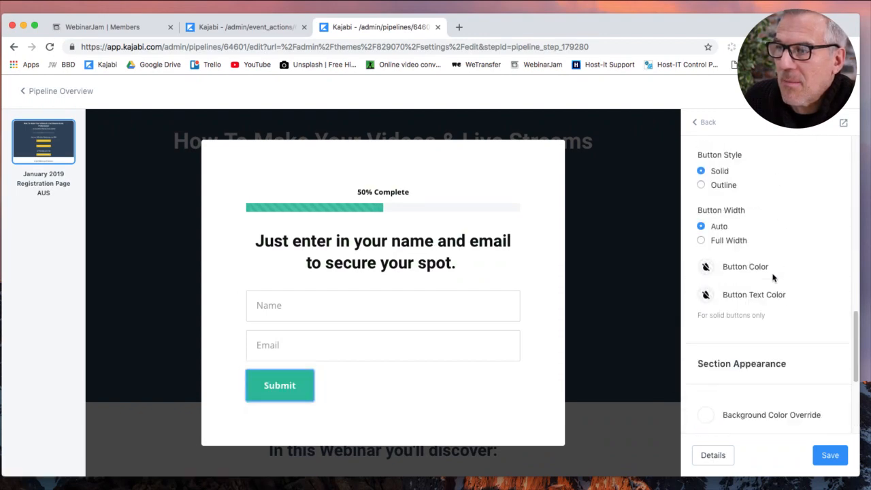
pyautogui.click(707, 343)
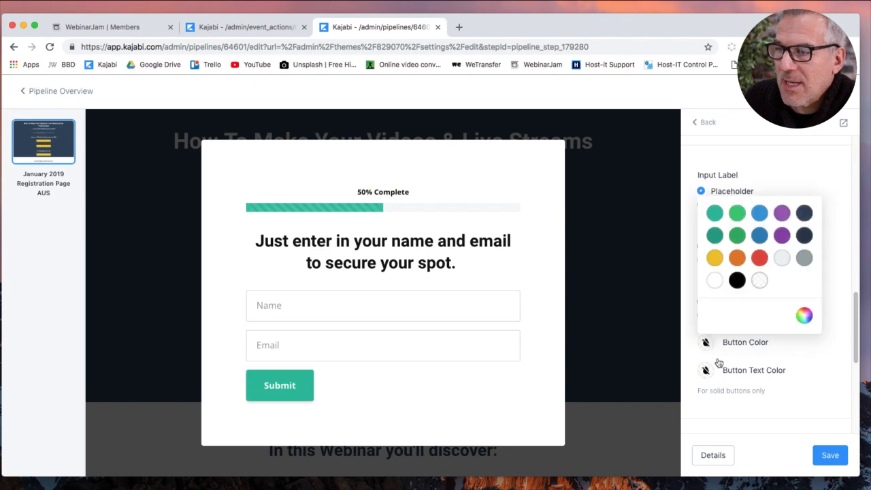
pyautogui.click(761, 216)
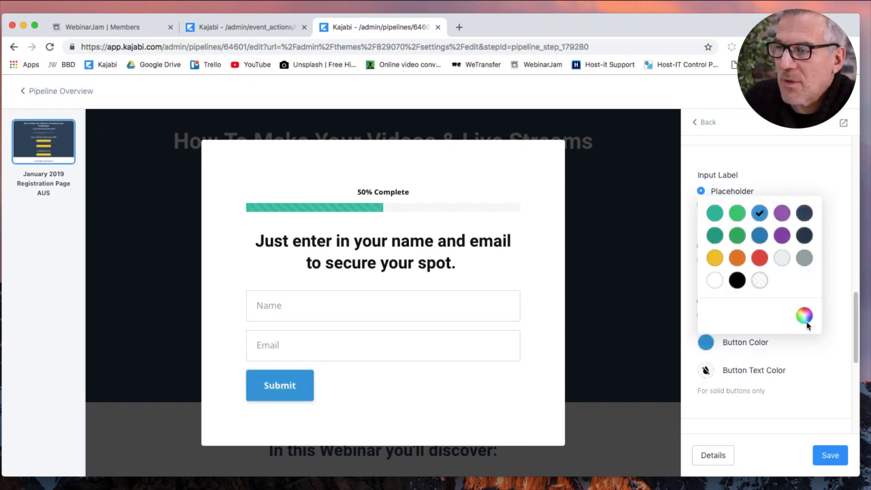
pyautogui.click(789, 370)
pyautogui.scroll(10, 789, 297)
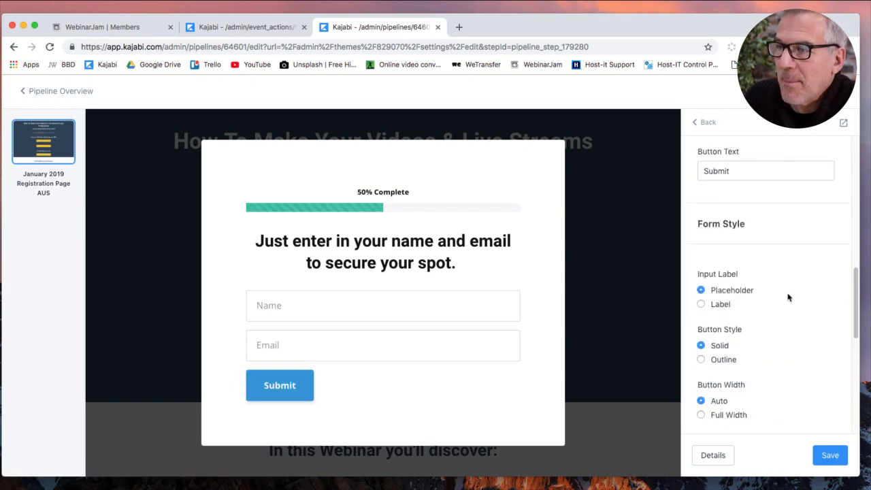
pyautogui.click(826, 455)
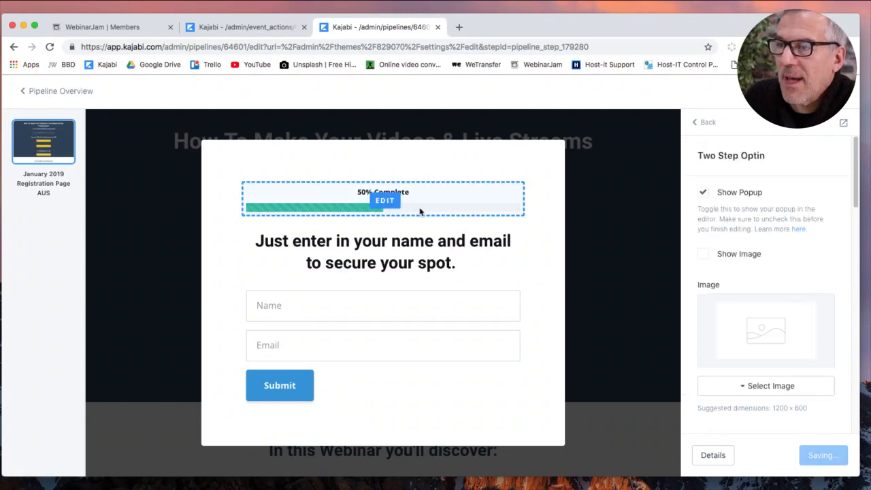
pyautogui.click(836, 456)
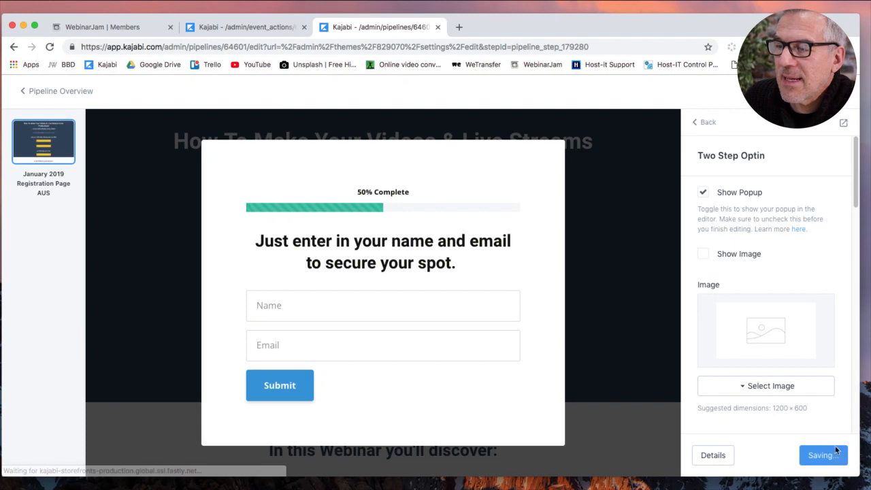
# Uncheck Show Popup in the Two Step Optin settings to hide the popup.
pyautogui.click(709, 122)
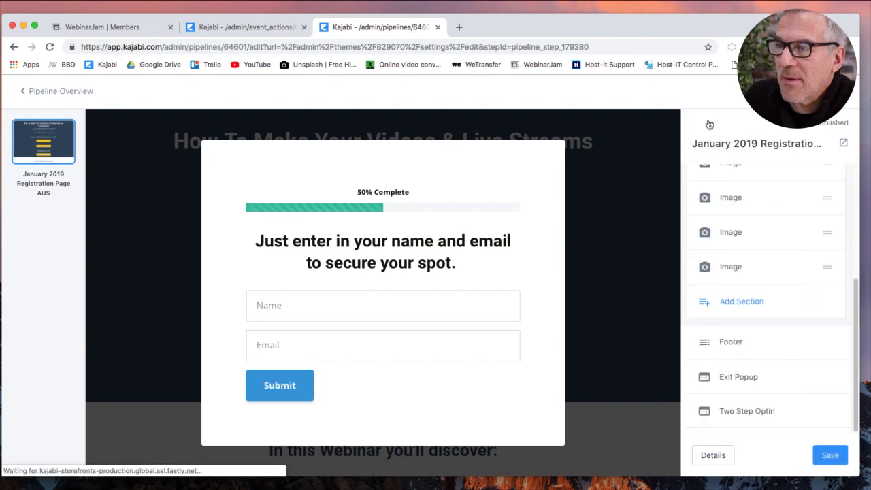
pyautogui.click(782, 413)
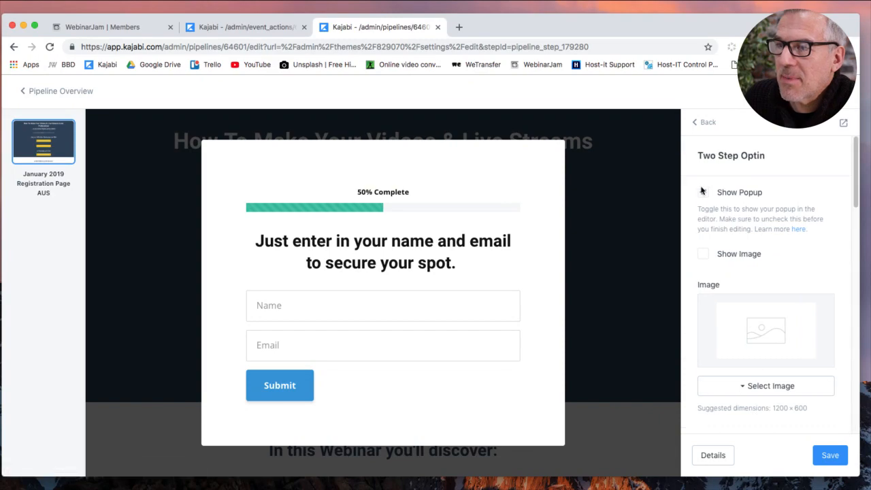
pyautogui.click(704, 194)
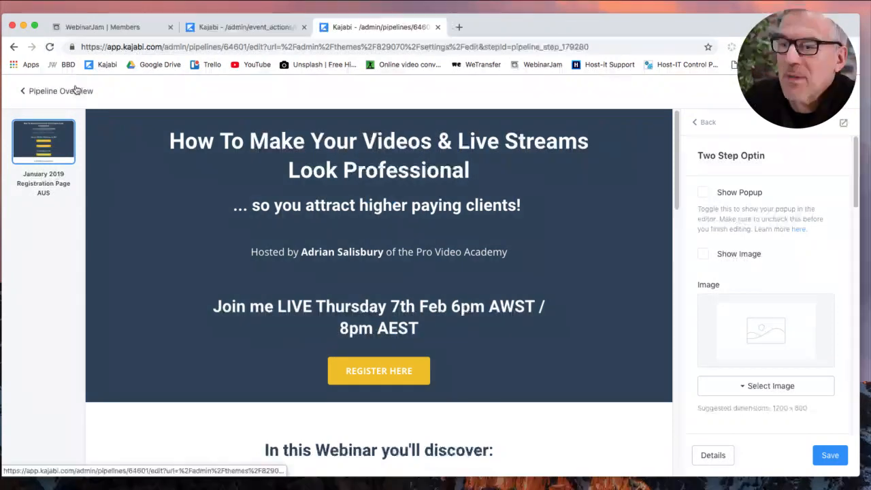
# Save the registration page and go back to the pipeline overview.
pyautogui.click(831, 456)
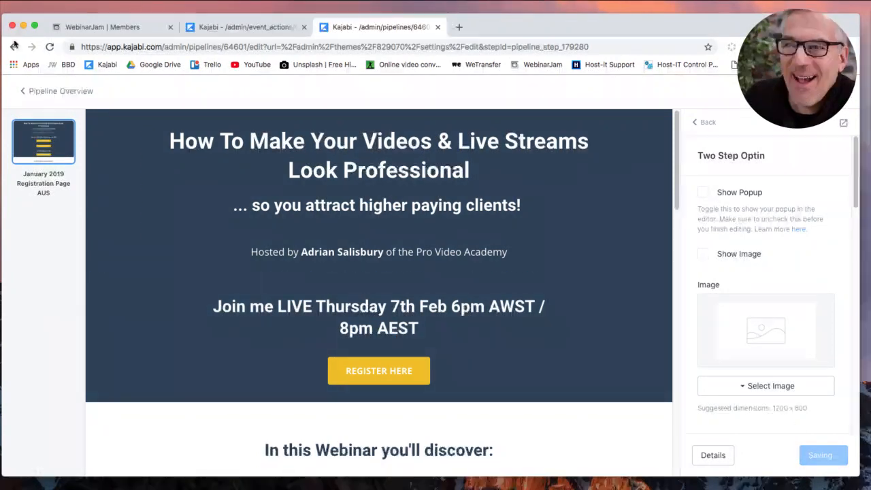
pyautogui.click(57, 92)
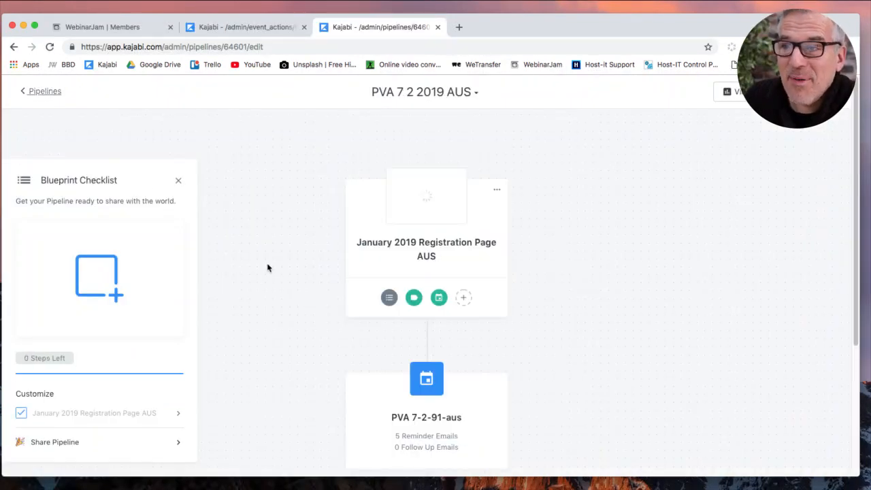
pyautogui.scroll(-1, 546, 352)
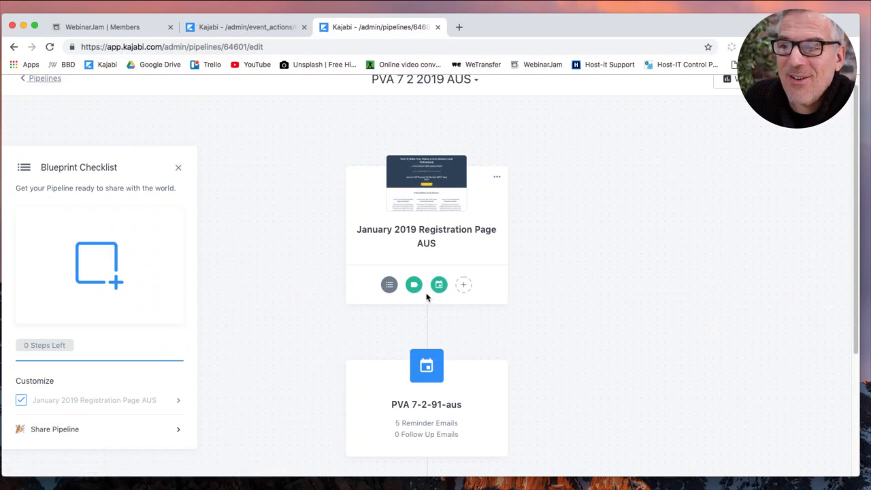
pyautogui.moveTo(416, 292)
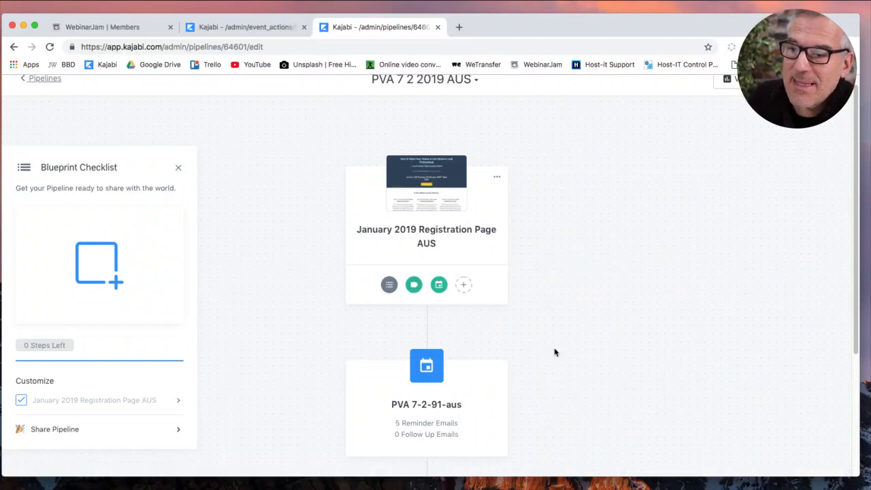
pyautogui.scroll(-3, 496, 358)
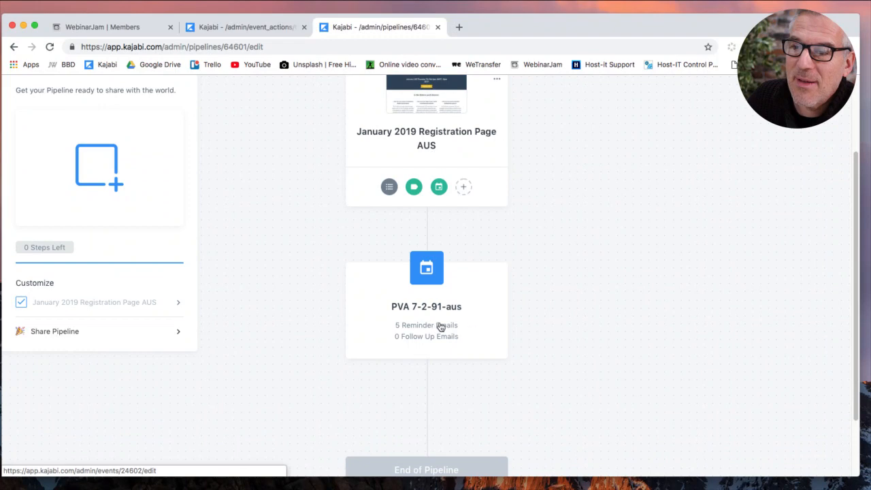
pyautogui.scroll(-2, 543, 333)
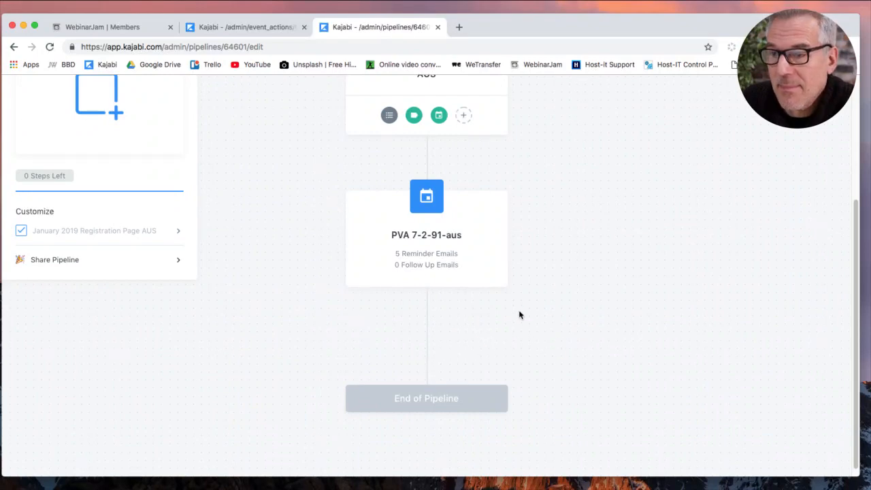
# Add the existing Confirmation Page AUS after the PVA 7-2-91-aus event and open it for editing.
pyautogui.click(465, 319)
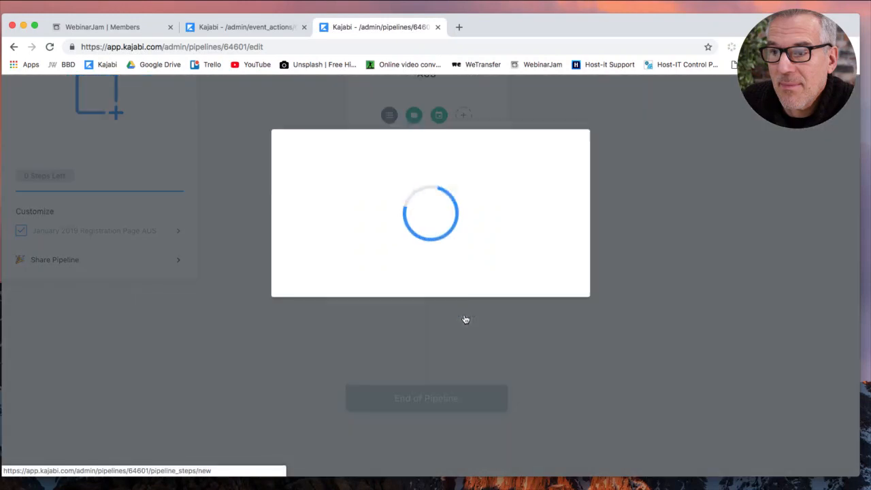
pyautogui.click(416, 255)
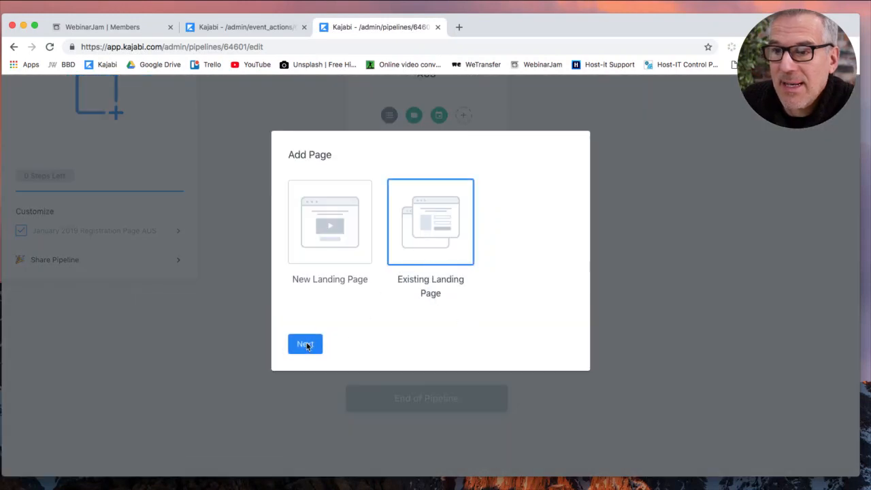
pyautogui.click(306, 345)
pyautogui.click(376, 183)
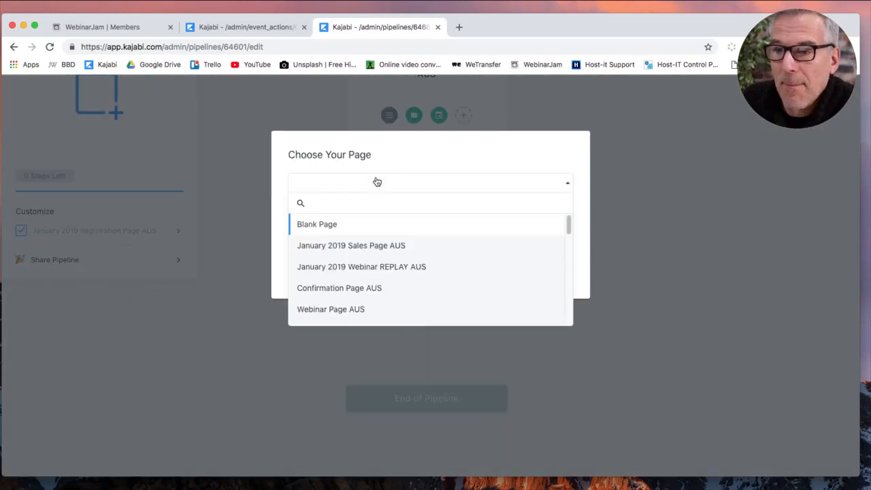
pyautogui.scroll(-1, 408, 288)
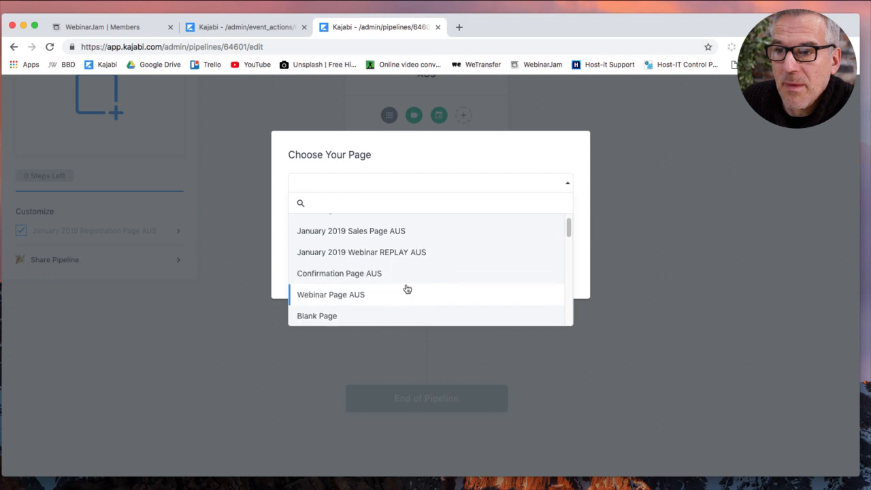
pyautogui.click(375, 274)
pyautogui.click(344, 216)
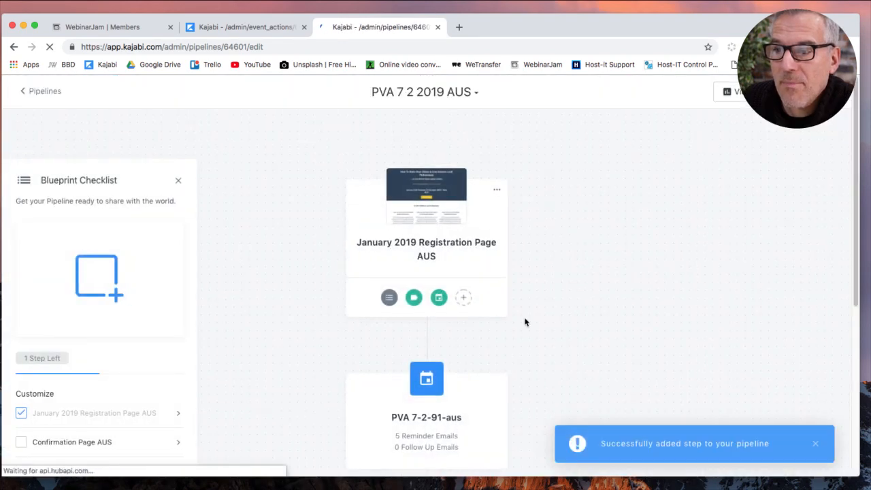
pyautogui.scroll(-5, 528, 324)
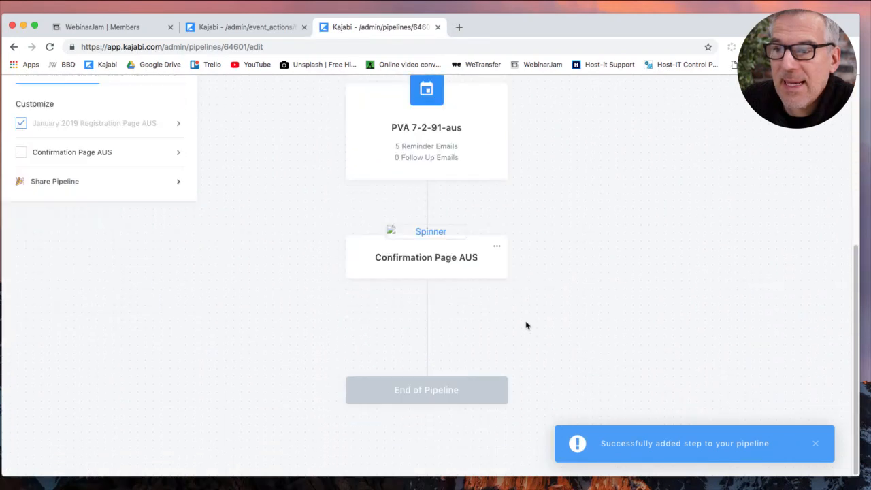
pyautogui.click(438, 275)
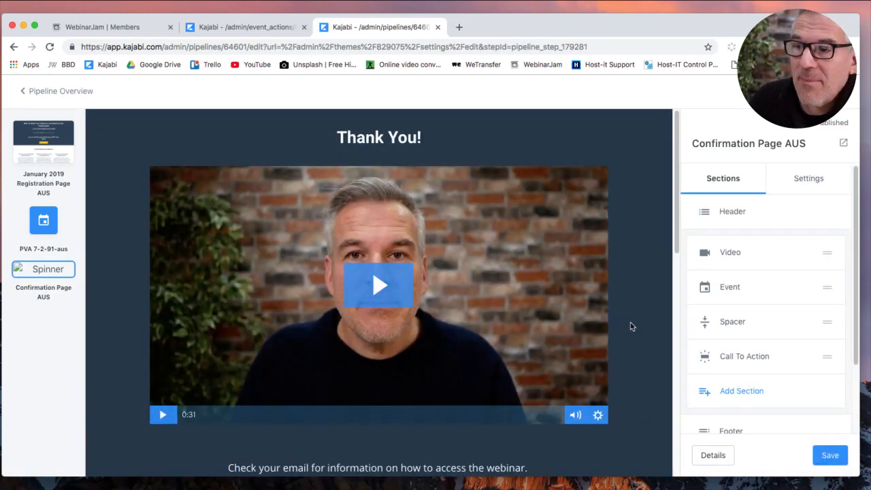
# Replace the countdown's event with PVA 7-2-91-aus and save the confirmation page.
pyautogui.scroll(-5, 630, 326)
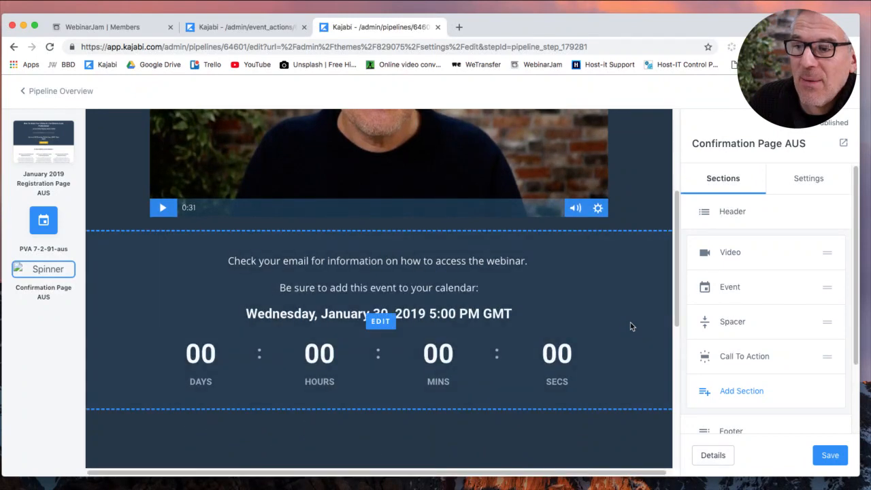
pyautogui.click(441, 351)
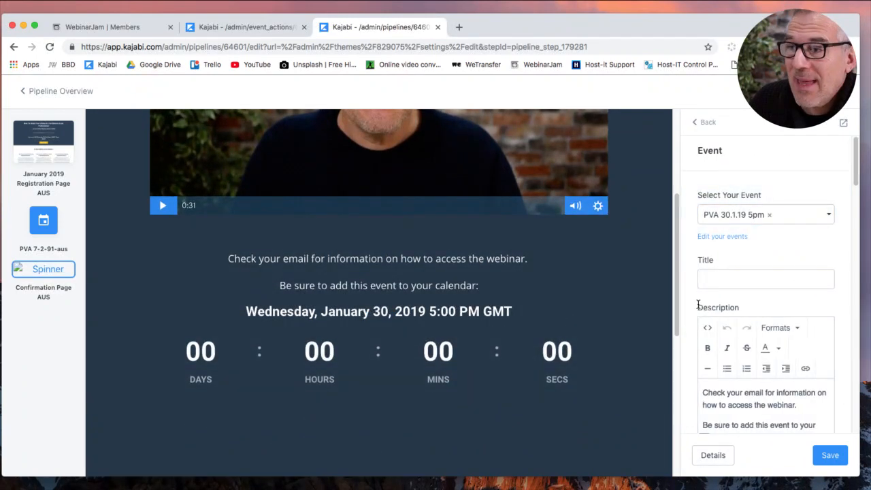
pyautogui.click(769, 215)
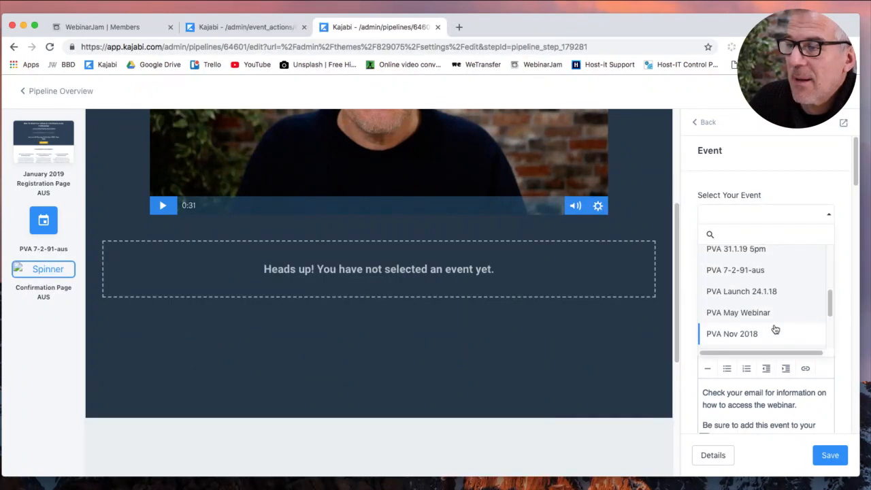
pyautogui.click(748, 270)
pyautogui.click(829, 455)
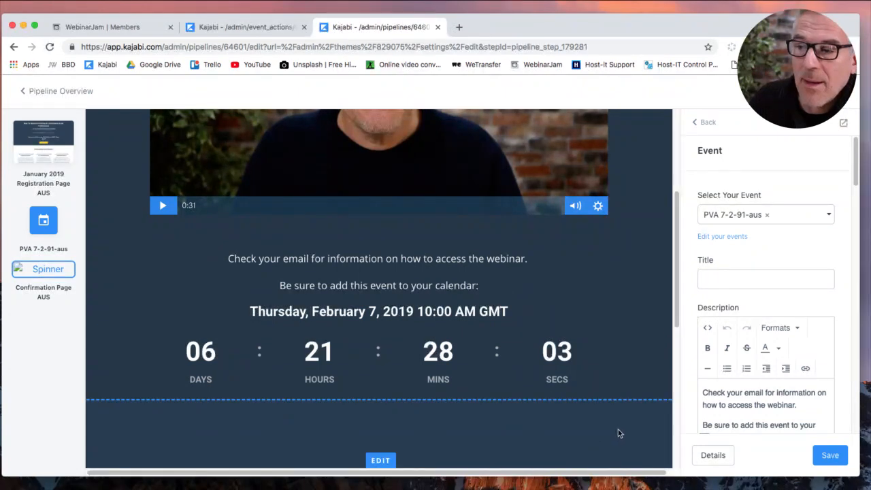
# Open the YES, SEND ME A REMINDER! button settings and save the page again.
pyautogui.scroll(-2, 618, 431)
pyautogui.scroll(-2, 620, 430)
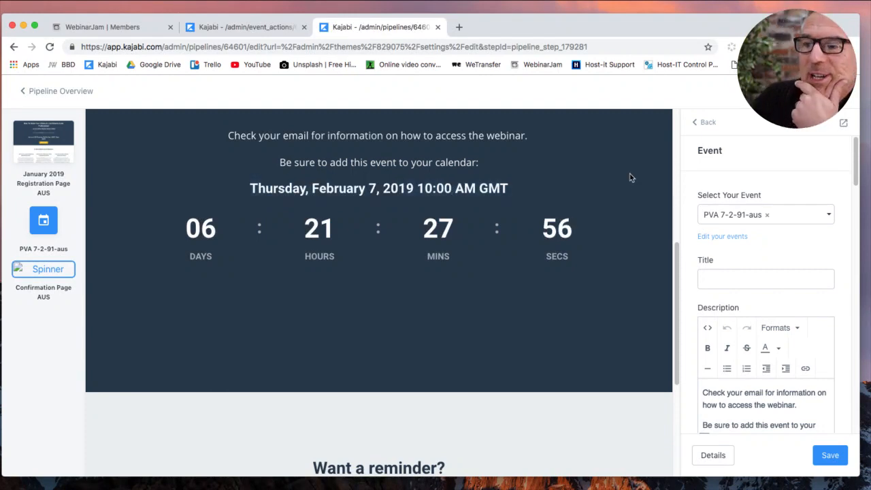
pyautogui.scroll(-1, 632, 316)
pyautogui.scroll(-5, 630, 316)
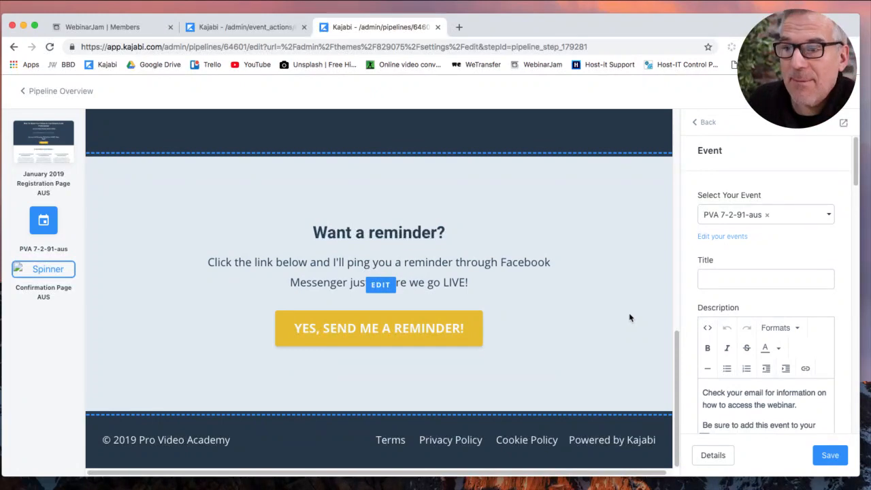
pyautogui.click(449, 342)
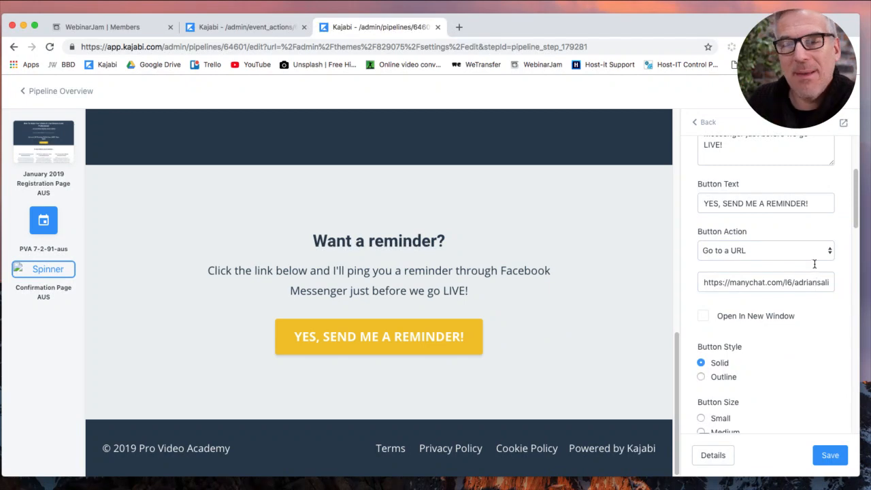
pyautogui.click(839, 459)
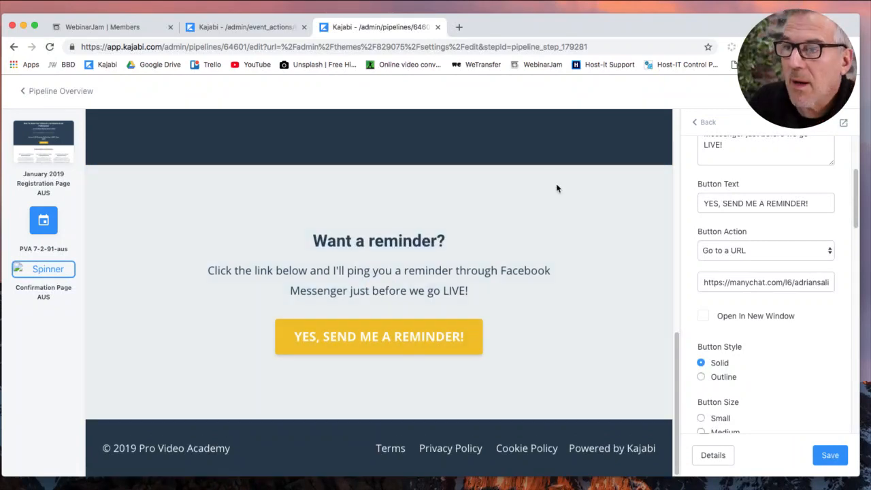
# Return to the pipeline overview and scroll down to the confirmation page step.
pyautogui.click(74, 98)
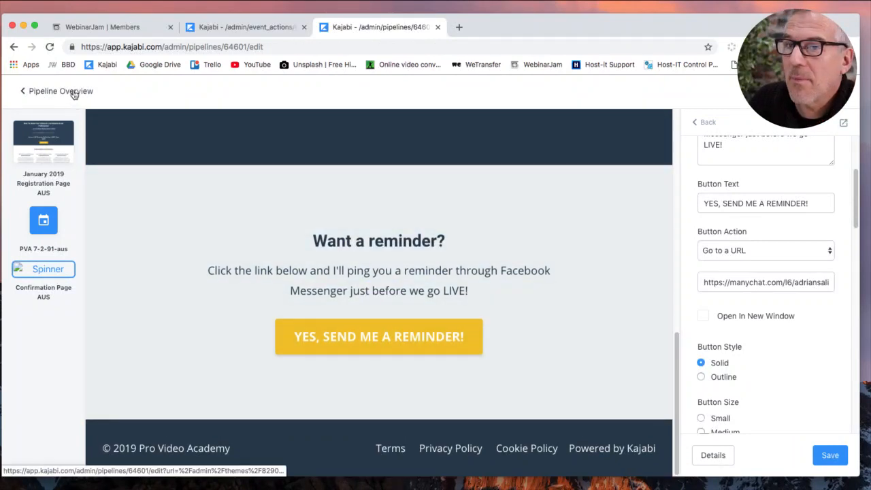
pyautogui.scroll(-3, 462, 343)
pyautogui.scroll(-1, 472, 343)
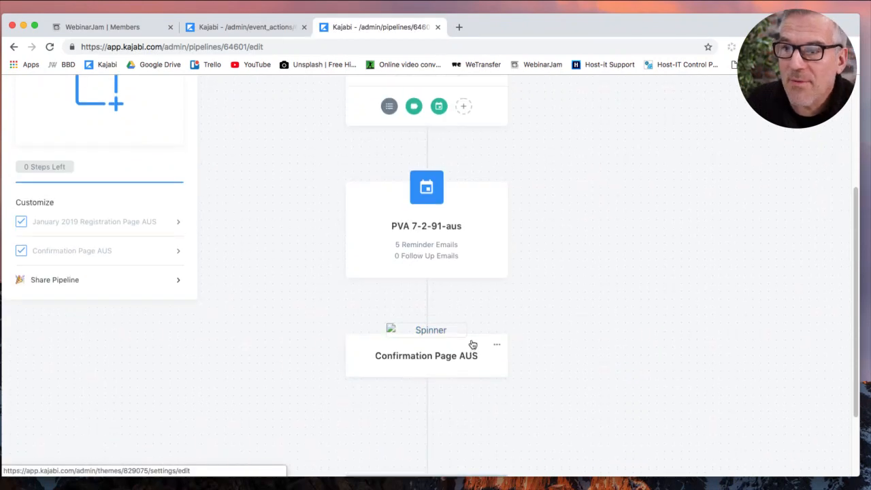
pyautogui.scroll(3, 472, 345)
pyautogui.scroll(-3, 474, 249)
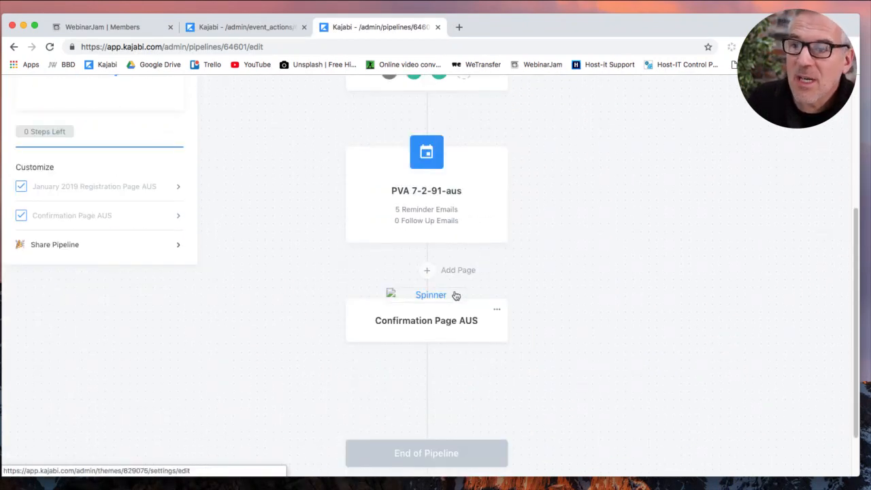
pyautogui.scroll(-2, 453, 304)
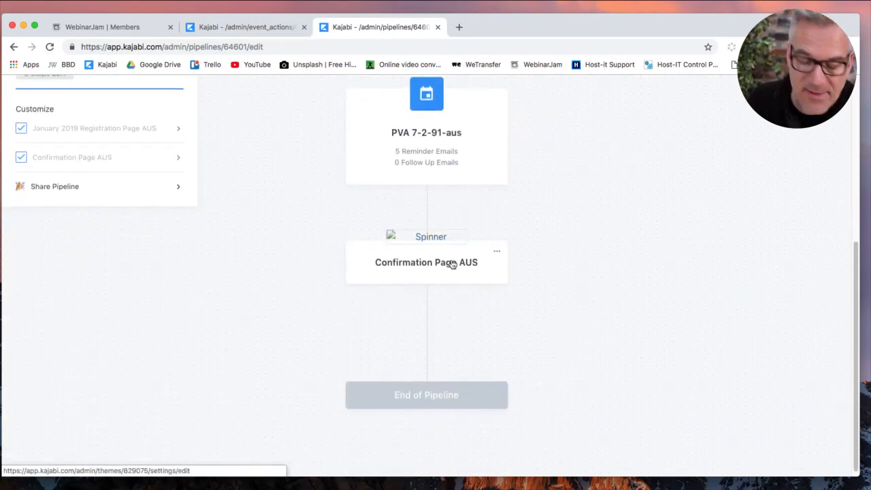
pyautogui.scroll(-1, 451, 264)
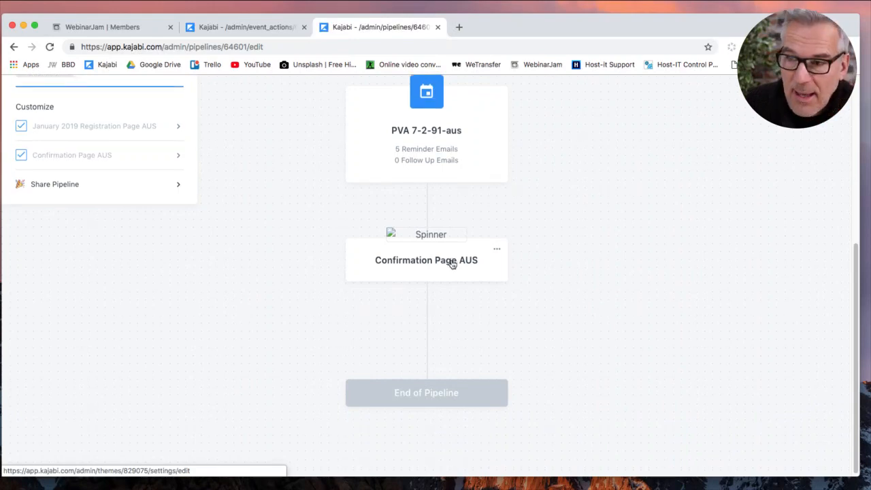
# Add the existing Webinar Page AUS as a new step after the confirmation page.
pyautogui.click(449, 308)
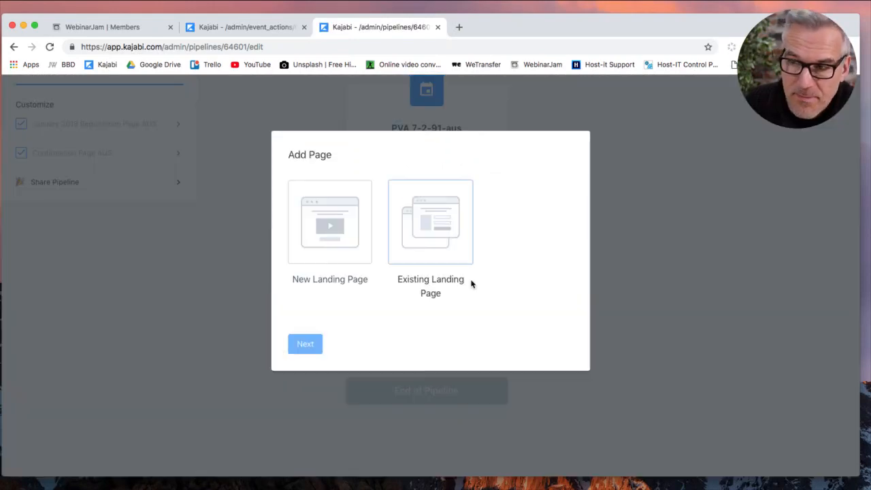
pyautogui.click(444, 240)
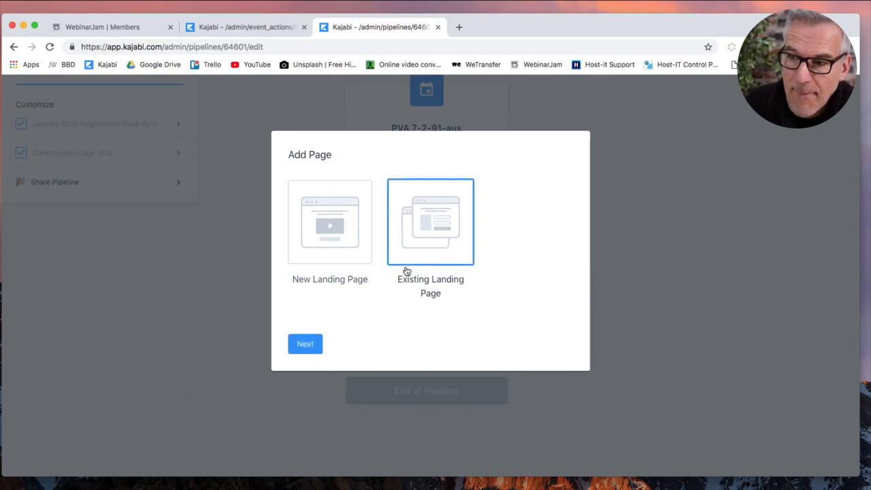
pyautogui.click(305, 344)
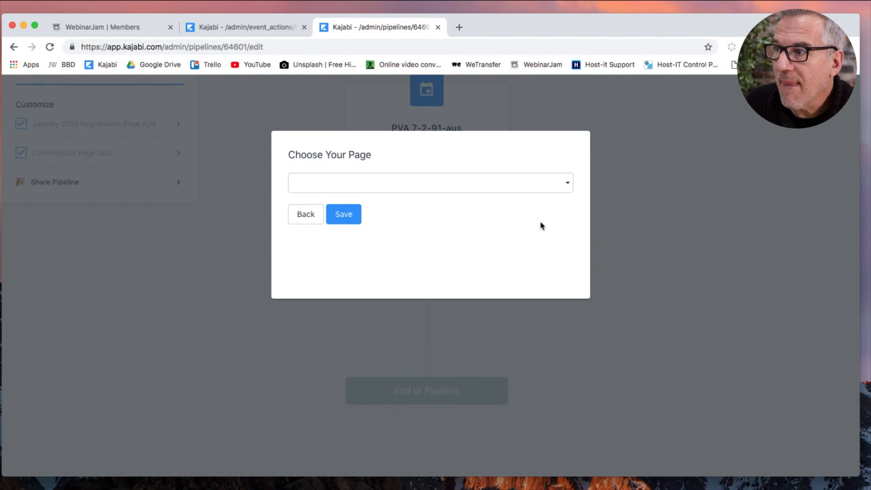
pyautogui.click(375, 188)
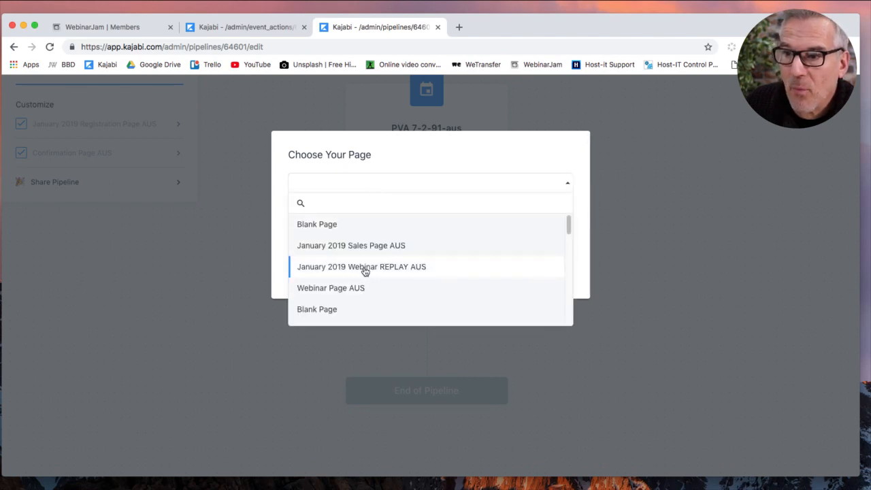
pyautogui.click(353, 291)
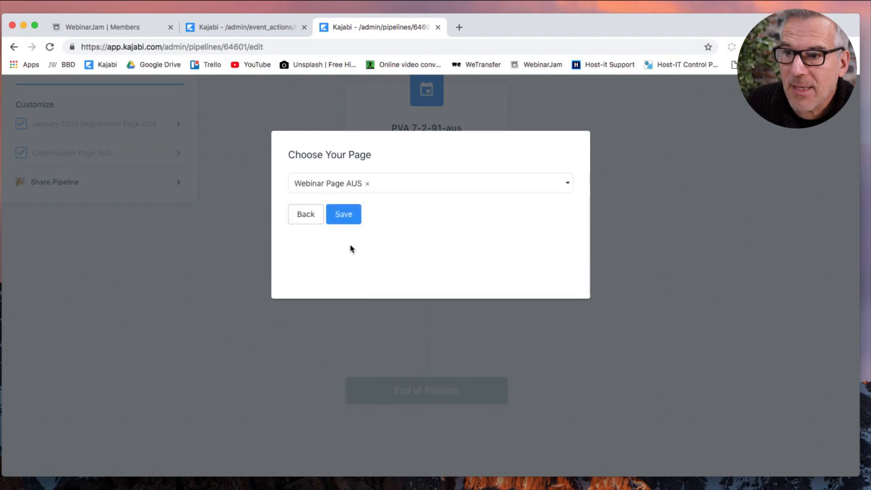
pyautogui.click(350, 214)
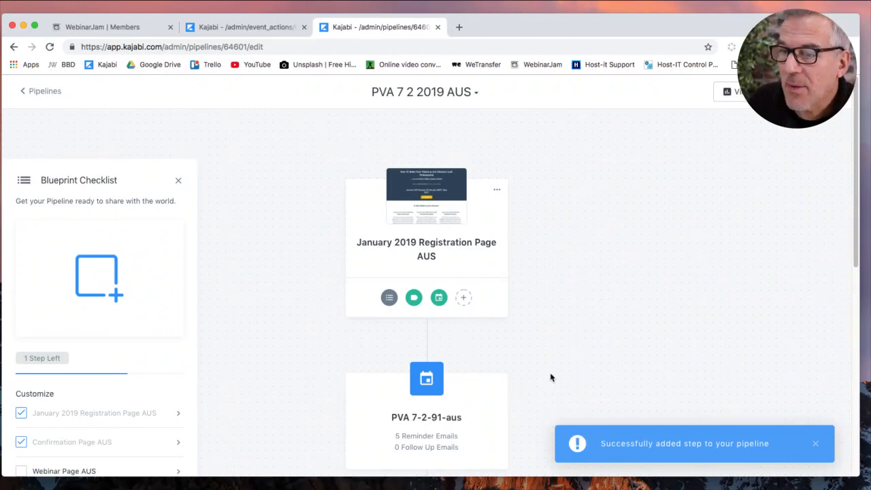
pyautogui.scroll(-5, 548, 378)
# Open Webinar Page AUS in the editor and select its Call To Action section.
pyautogui.click(431, 336)
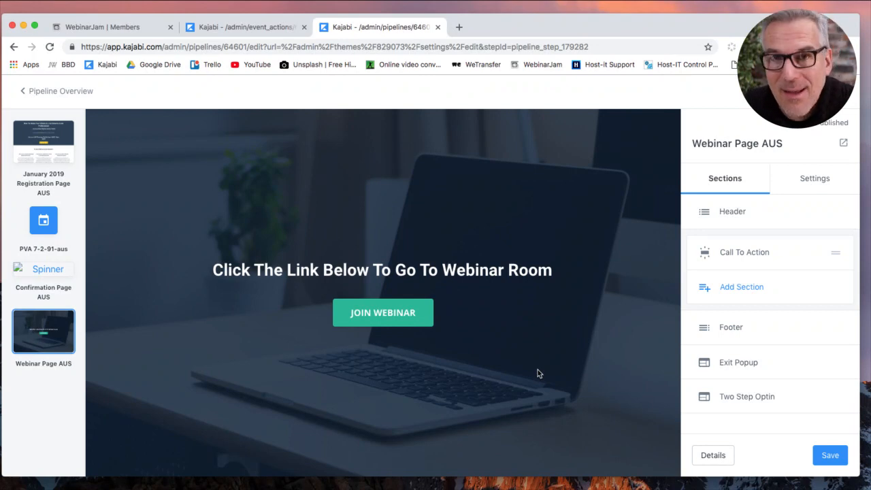
pyautogui.click(495, 338)
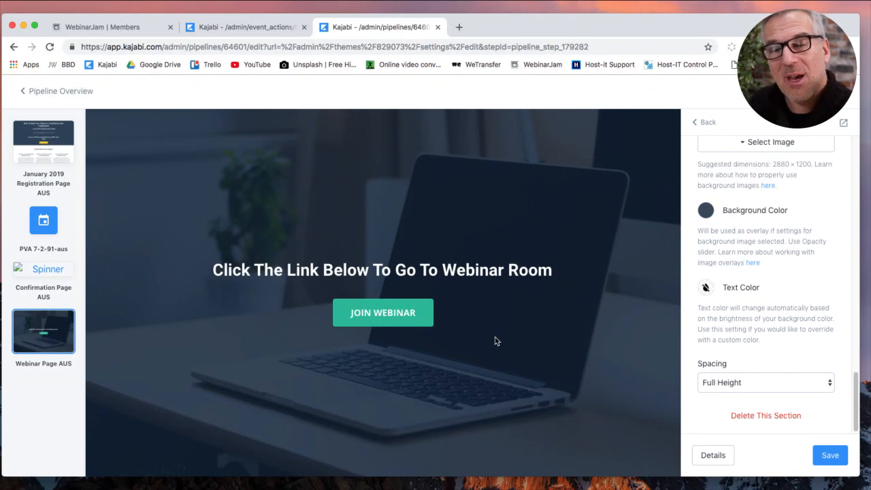
# Inspect the JOIN WEBINAR button's events.genndi.com link, then switch to the WebinarJam Members tab.
pyautogui.click(400, 311)
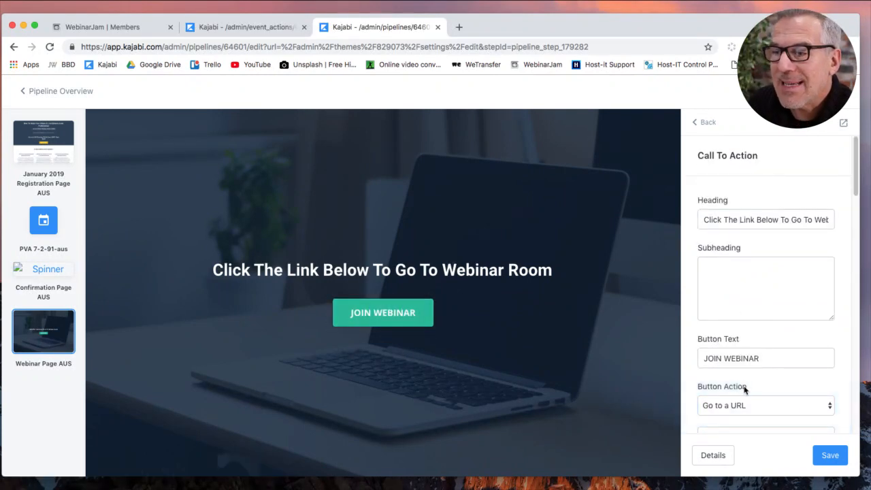
pyautogui.scroll(-2, 757, 384)
pyautogui.click(780, 371)
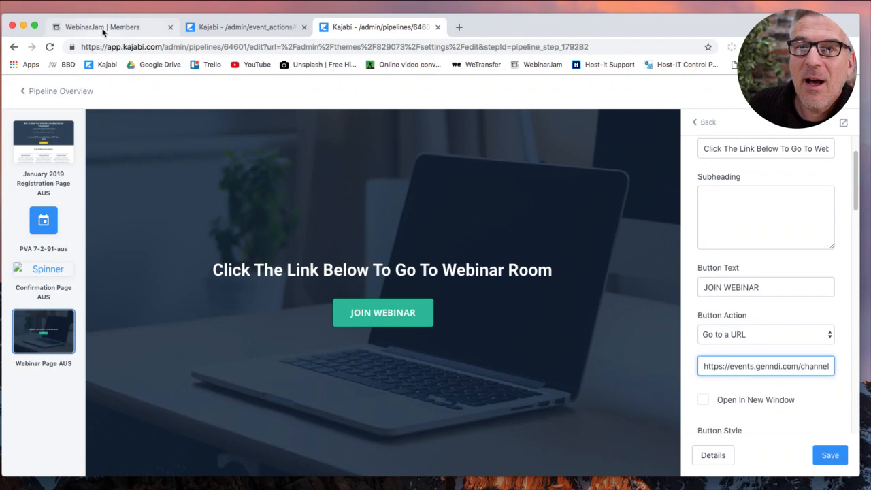
pyautogui.click(106, 29)
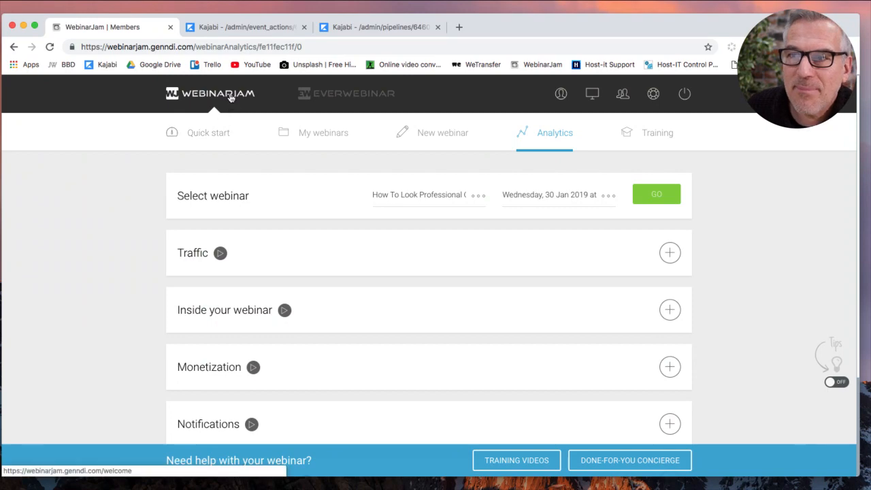
# Open My webinars, launch New webinar in a new tab, and edit Live Stream 3.
pyautogui.click(230, 97)
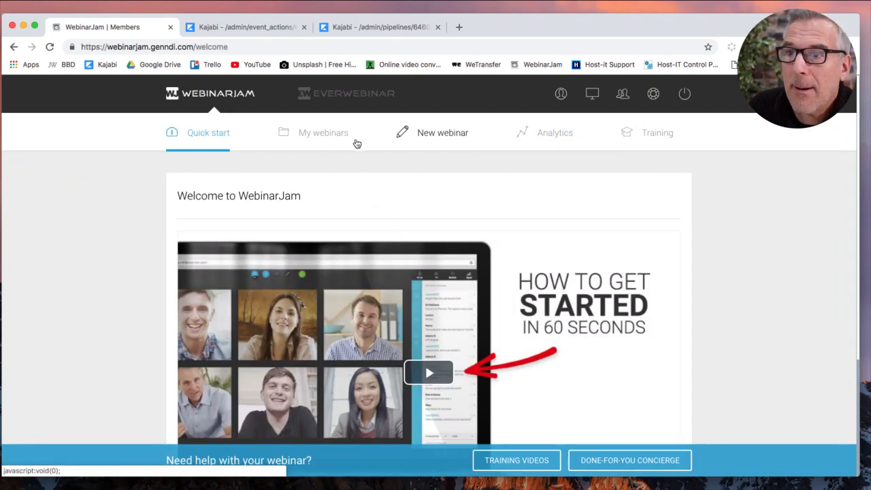
pyautogui.click(324, 134)
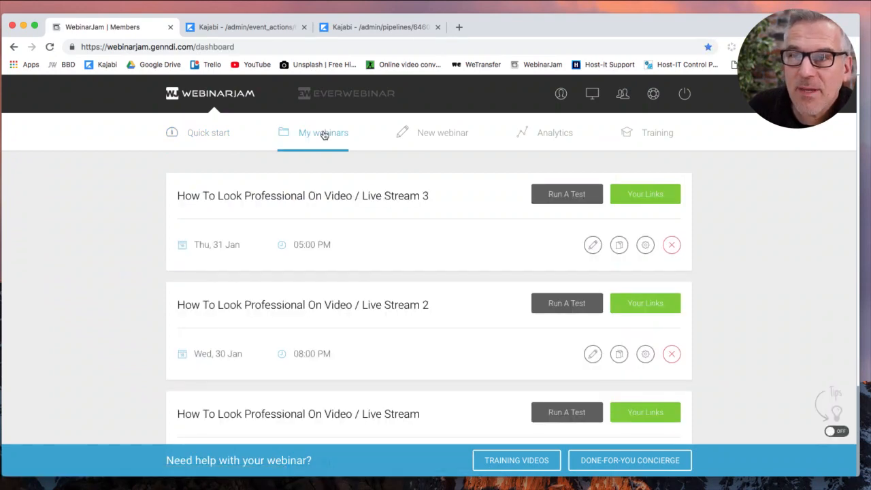
pyautogui.rightClick(431, 138)
pyautogui.click(437, 145)
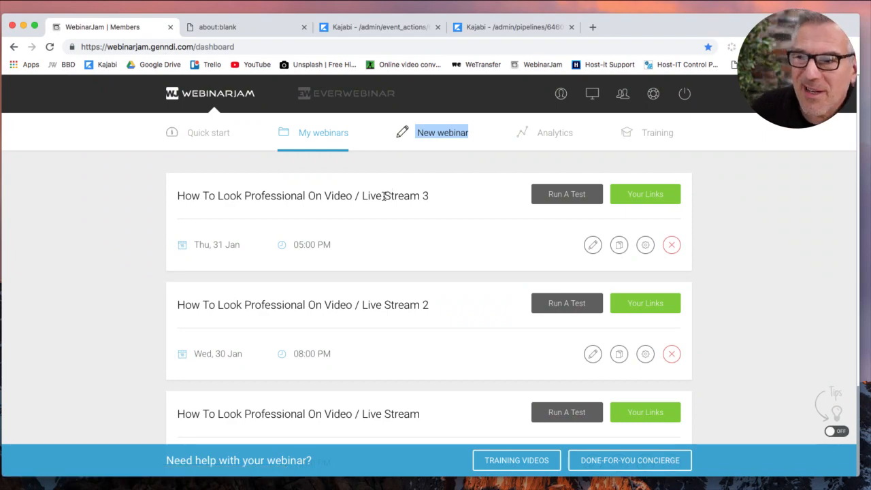
pyautogui.click(593, 245)
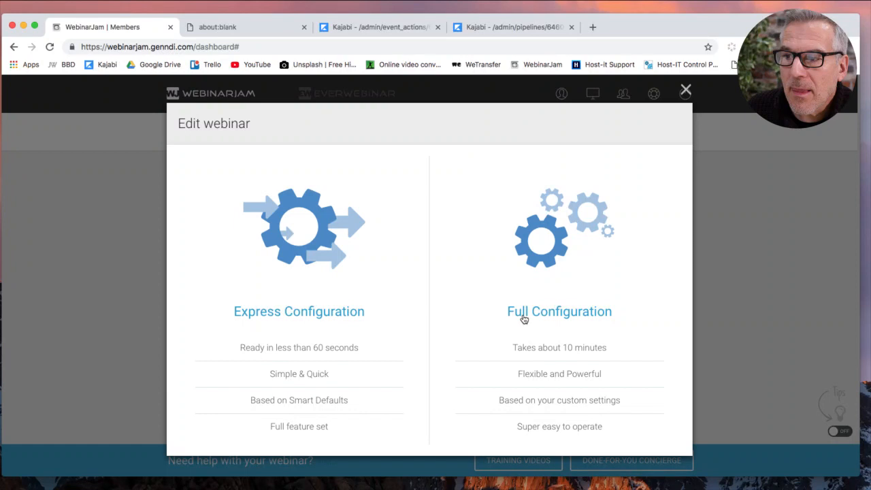
# Copy the Live Stream 3 dashboard address and load it in the second tab.
pyautogui.click(263, 26)
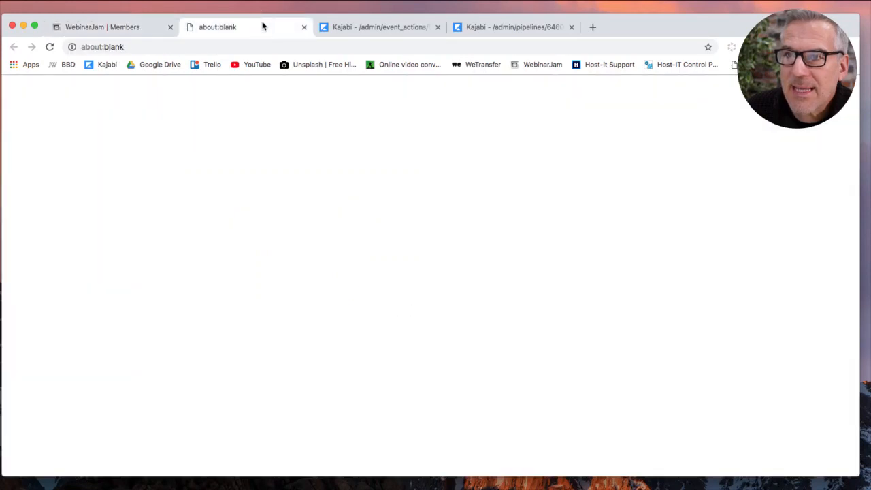
pyautogui.click(140, 30)
pyautogui.click(155, 48)
pyautogui.hotkey('ctrl', 'c')
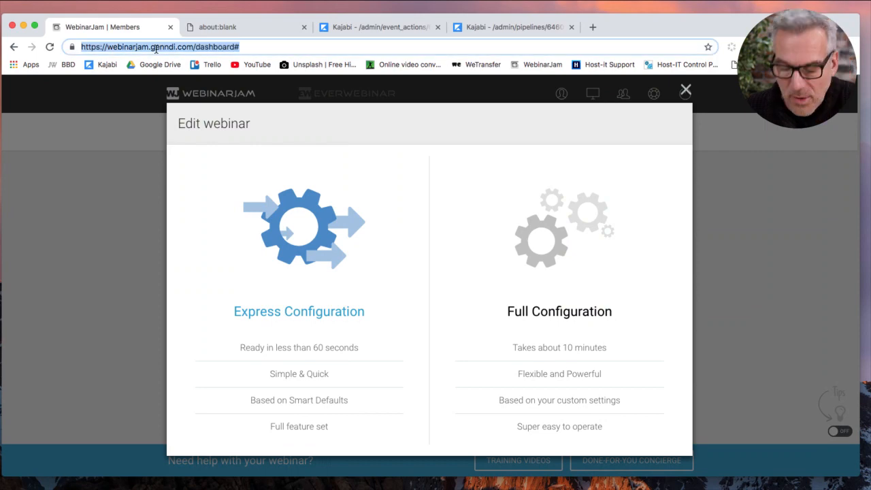
pyautogui.click(257, 28)
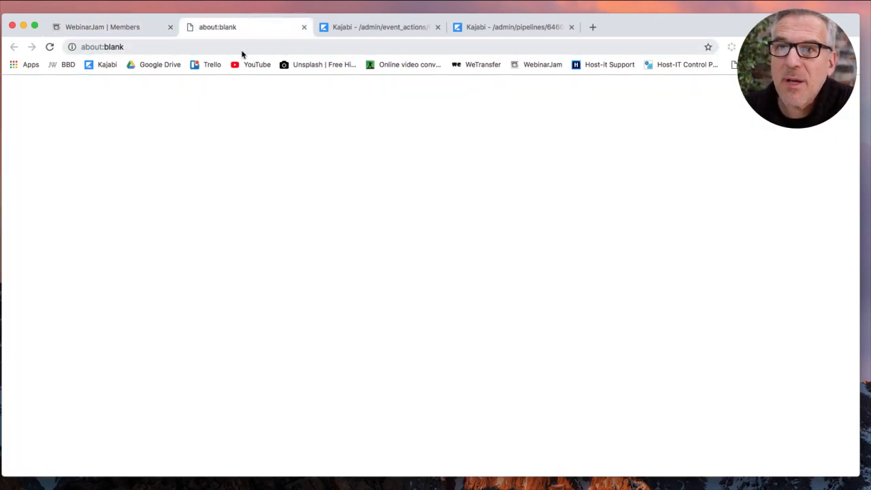
pyautogui.hotkey('ctrl', 'v')
pyautogui.press('Return')
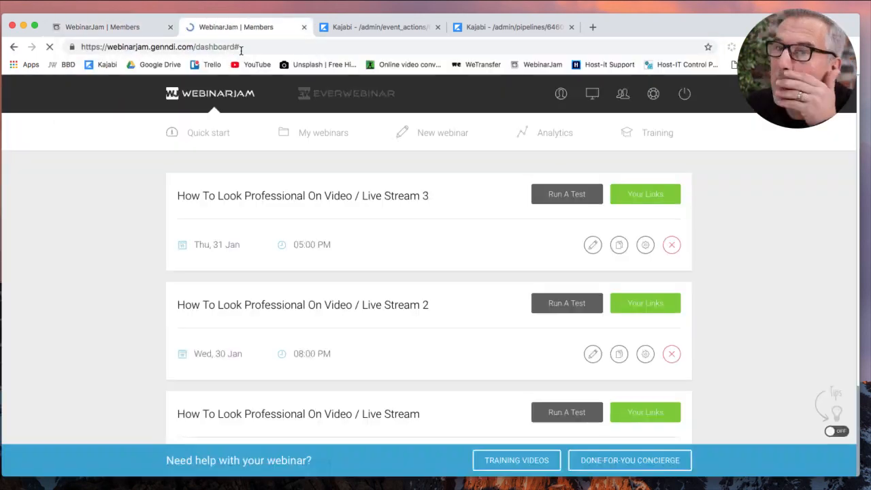
# Start a new Express webinar and duplicate the presenter with a new first name and e-mail.
pyautogui.click(422, 136)
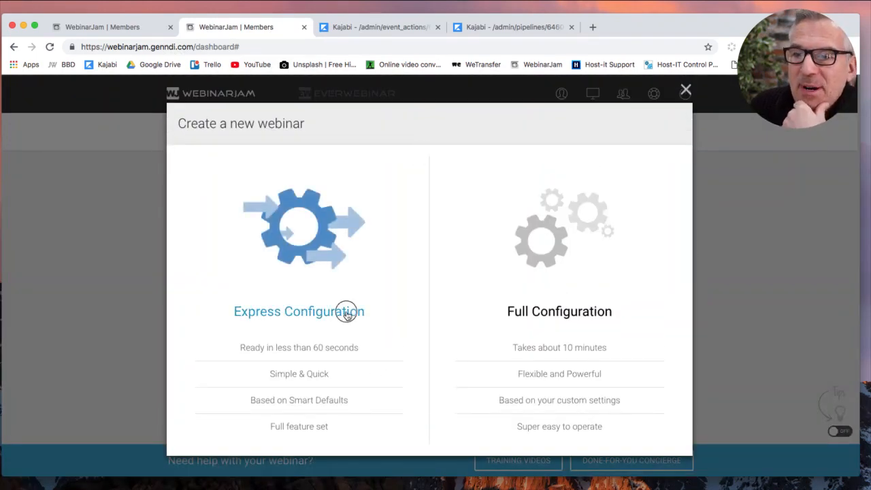
pyautogui.click(346, 312)
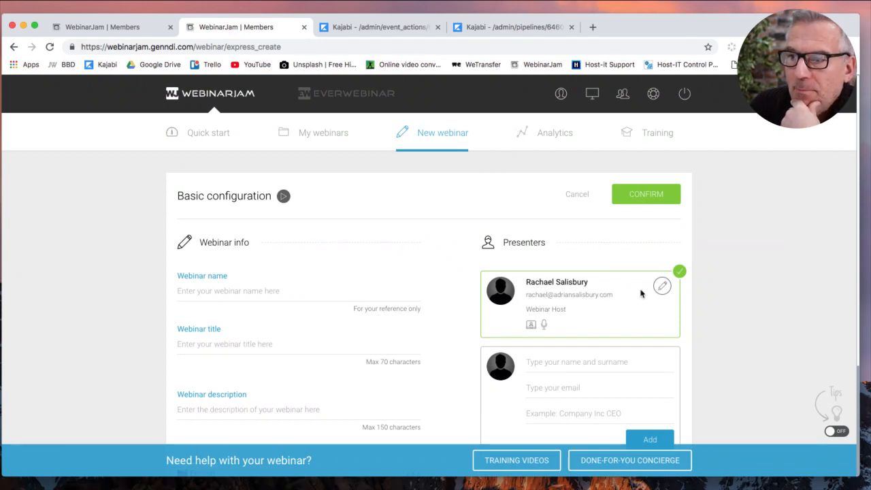
pyautogui.click(662, 286)
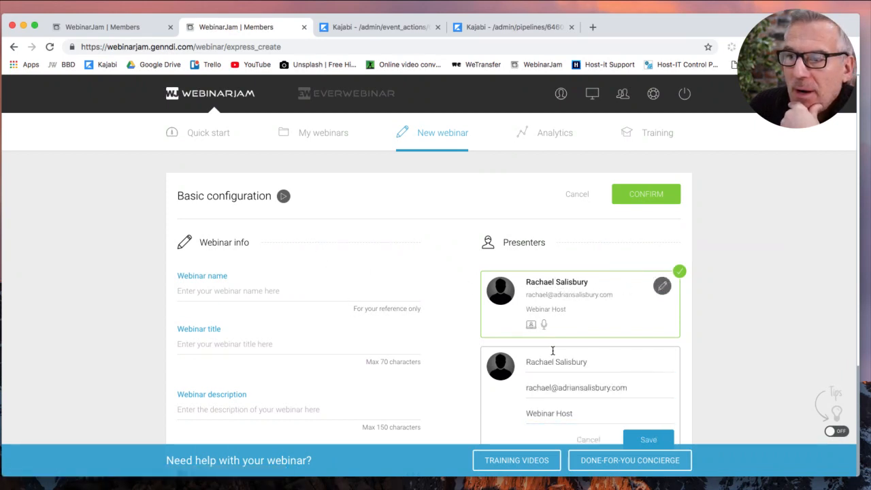
pyautogui.moveTo(554, 362); pyautogui.dragTo(524, 362)
pyautogui.write('Adrian')
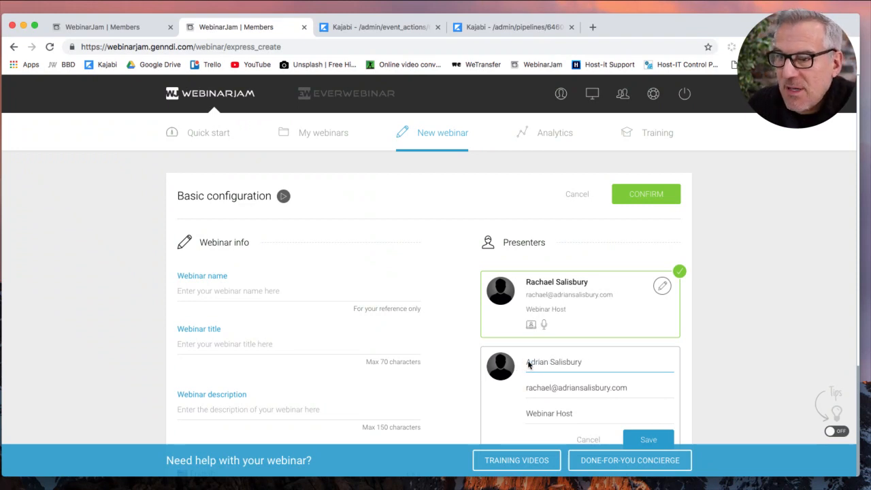
pyautogui.moveTo(549, 387); pyautogui.dragTo(521, 388)
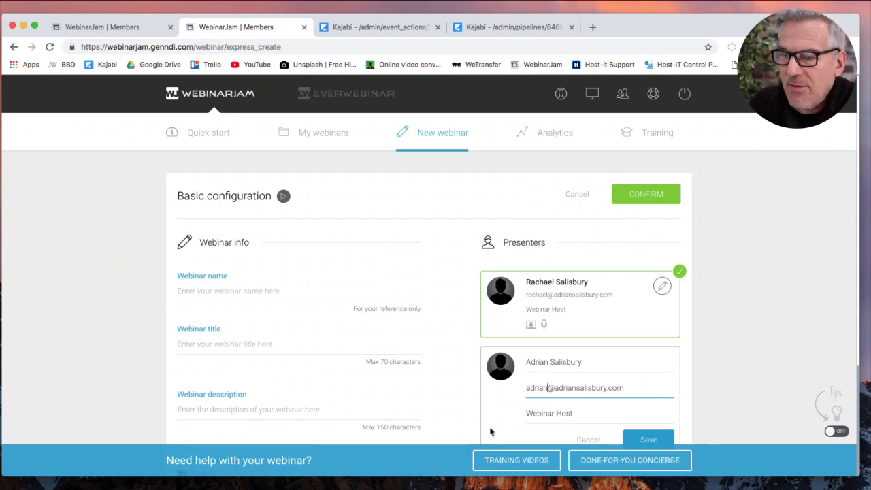
# Upload the new presenter's photo from the Desktop tidy folder.
pyautogui.scroll(-3, 490, 431)
pyautogui.click(502, 264)
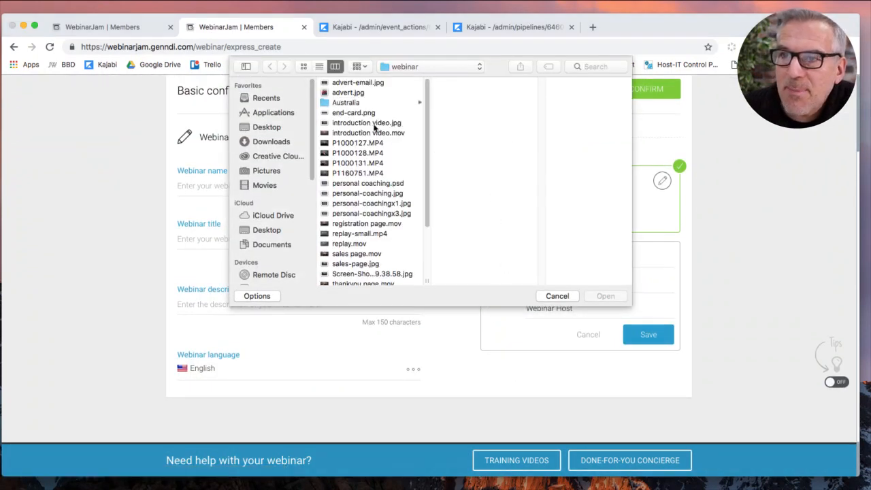
pyautogui.click(281, 129)
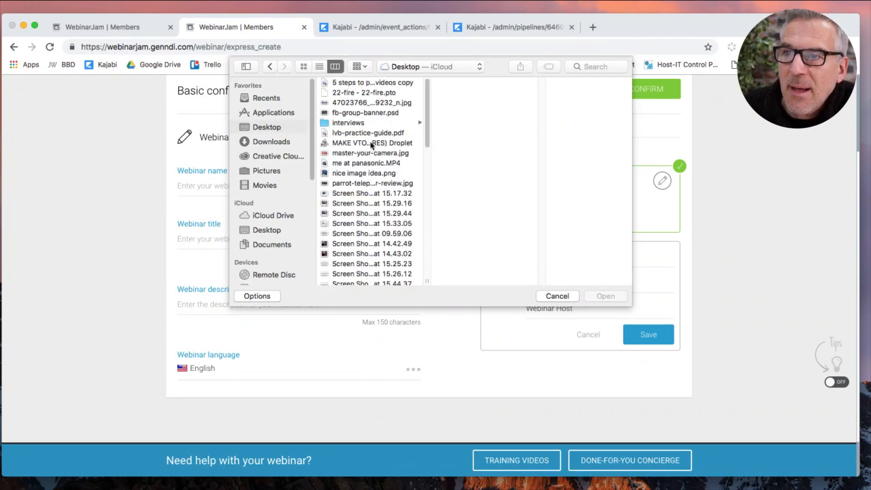
pyautogui.scroll(-10, 374, 235)
pyautogui.click(373, 241)
pyautogui.click(460, 105)
pyautogui.click(618, 298)
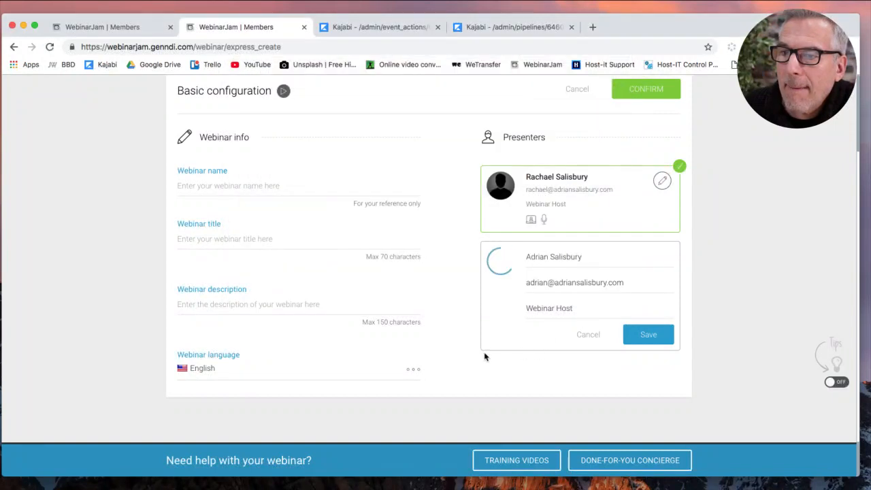
# Open Live Stream 3's Express Configuration in the other tab.
pyautogui.click(314, 185)
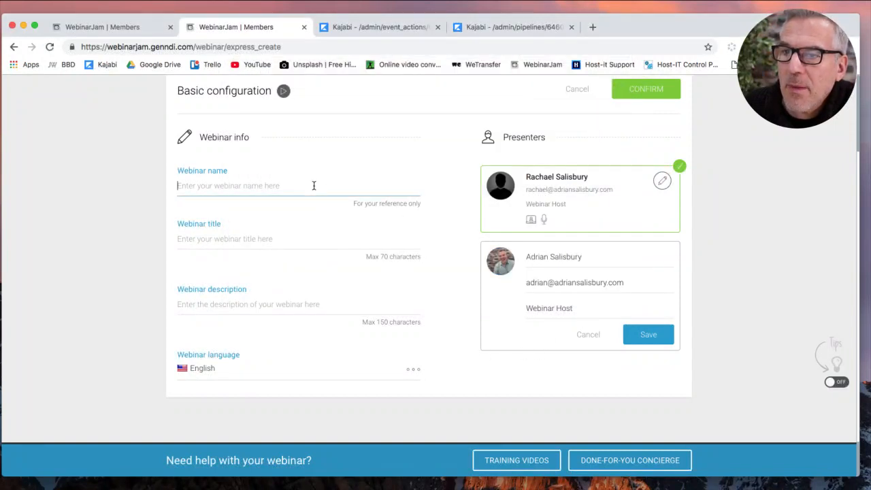
pyautogui.click(113, 28)
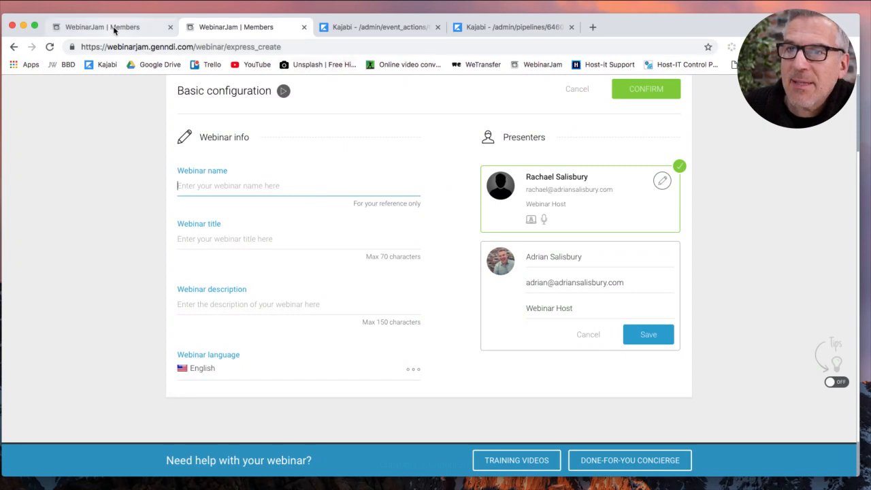
pyautogui.click(287, 313)
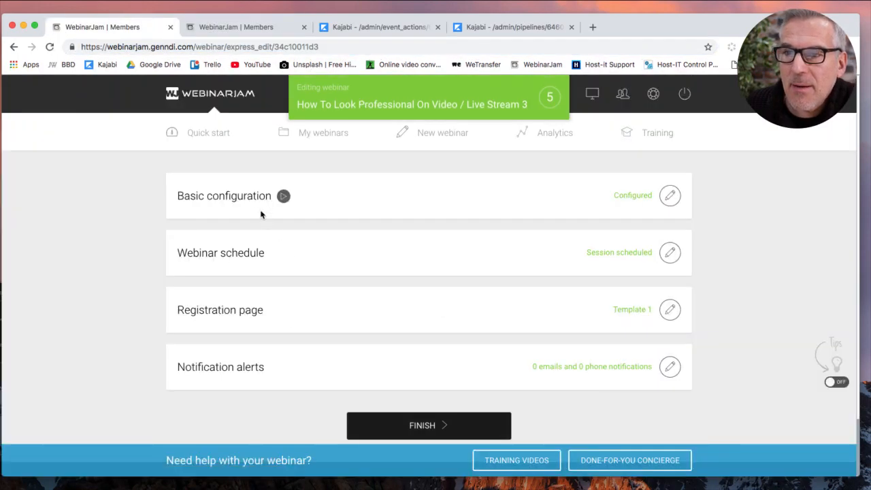
# Paste Live Stream 3's name, minus the trailing 3, into the new webinar's name field.
pyautogui.click(671, 197)
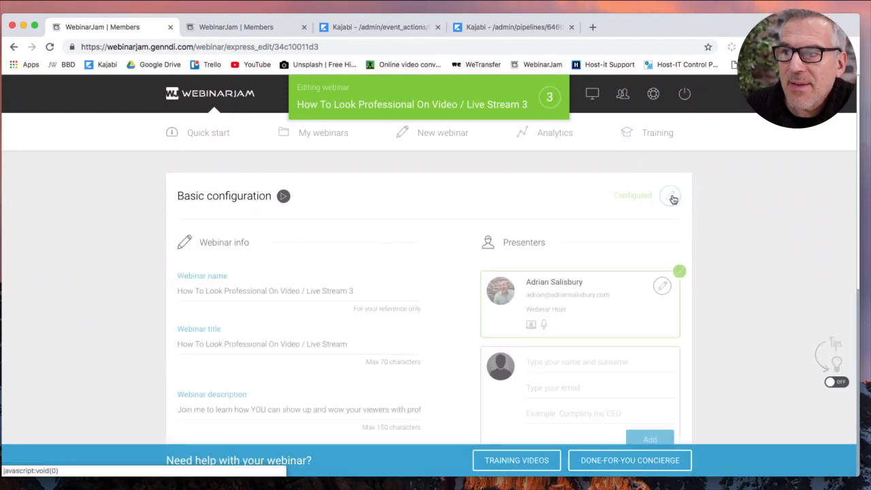
pyautogui.tripleClick(287, 292)
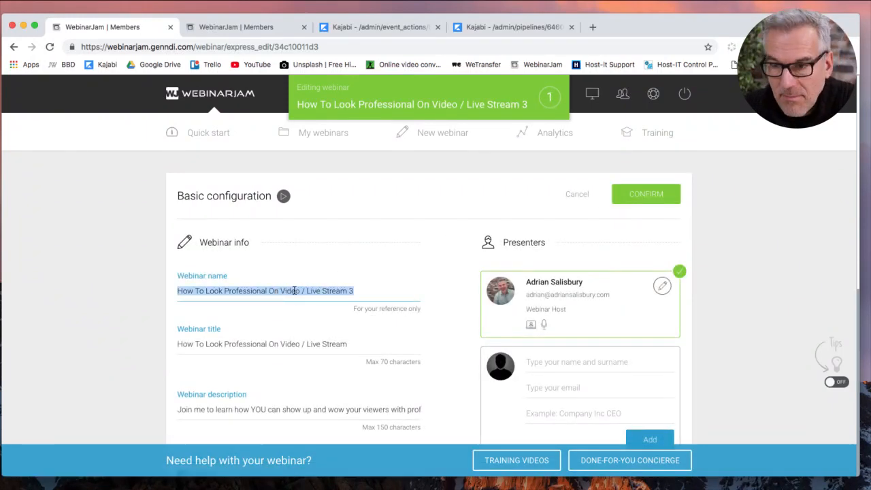
pyautogui.click(300, 291)
pyautogui.moveTo(347, 291); pyautogui.dragTo(157, 291)
pyautogui.press('super+c')
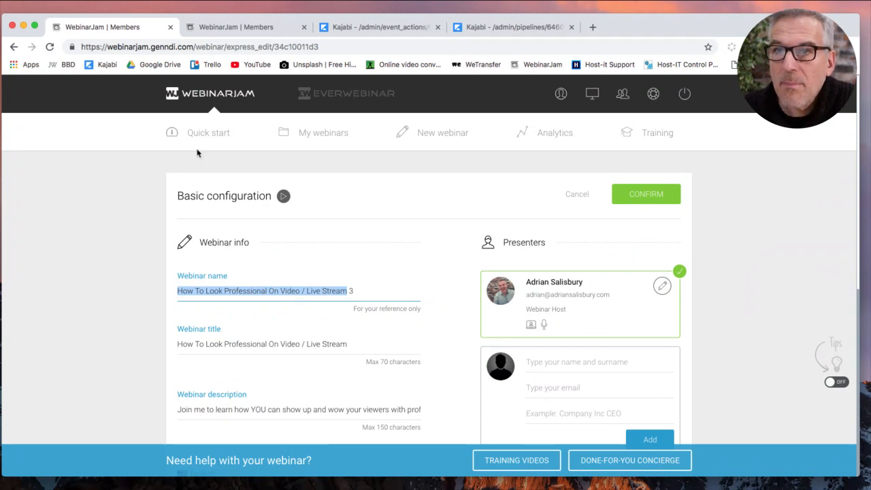
pyautogui.click(245, 27)
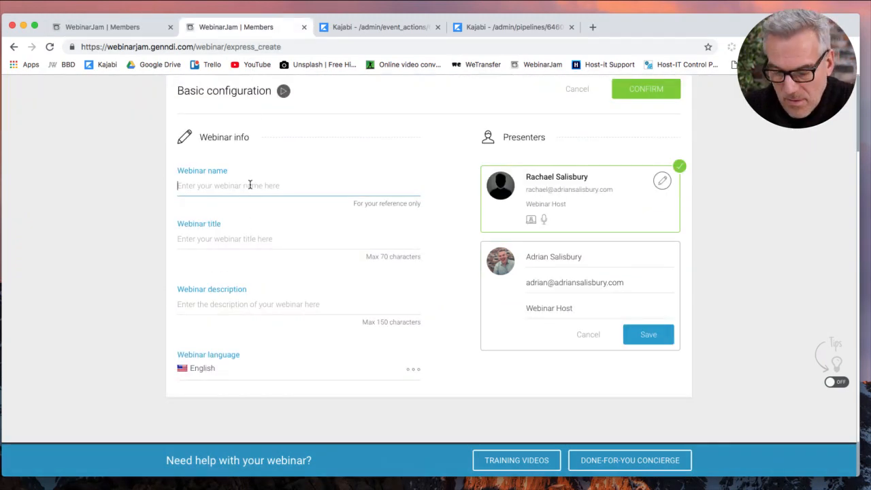
pyautogui.press('super+v')
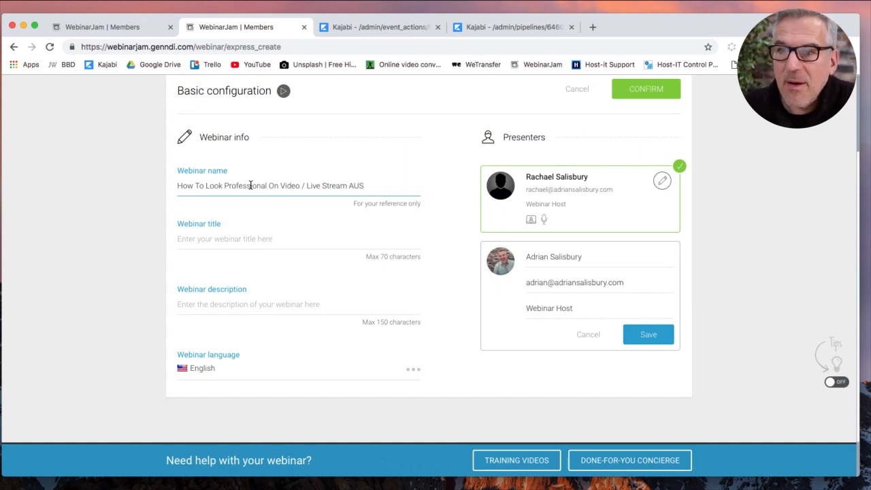
# Copy the existing webinar's title into the new webinar's Title field.
pyautogui.click(250, 242)
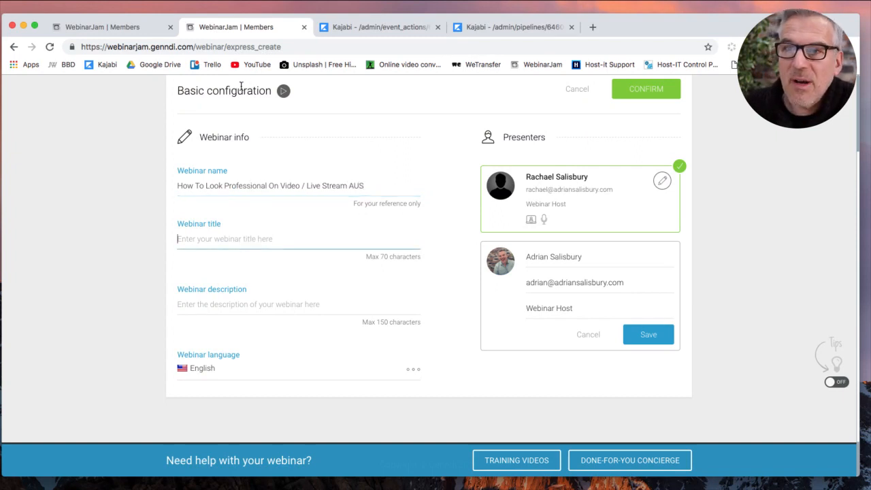
pyautogui.click(125, 26)
pyautogui.click(237, 342)
pyautogui.press('super+a')
pyautogui.press('super+c')
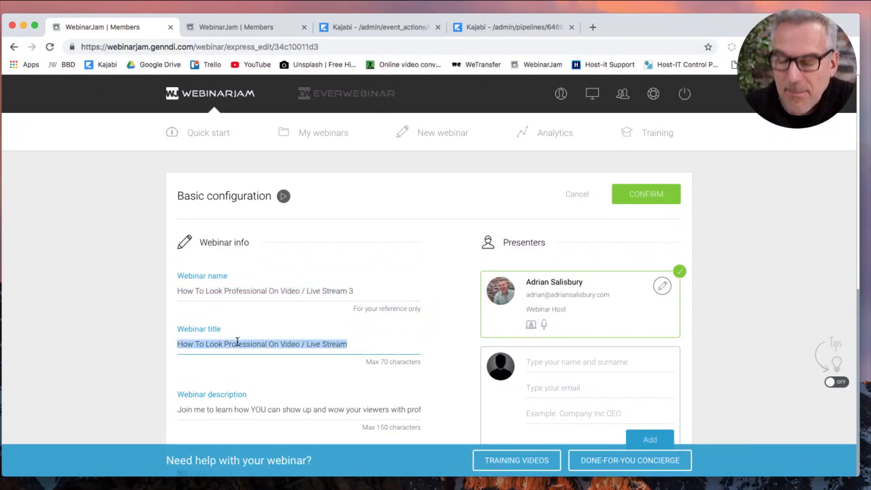
pyautogui.click(238, 27)
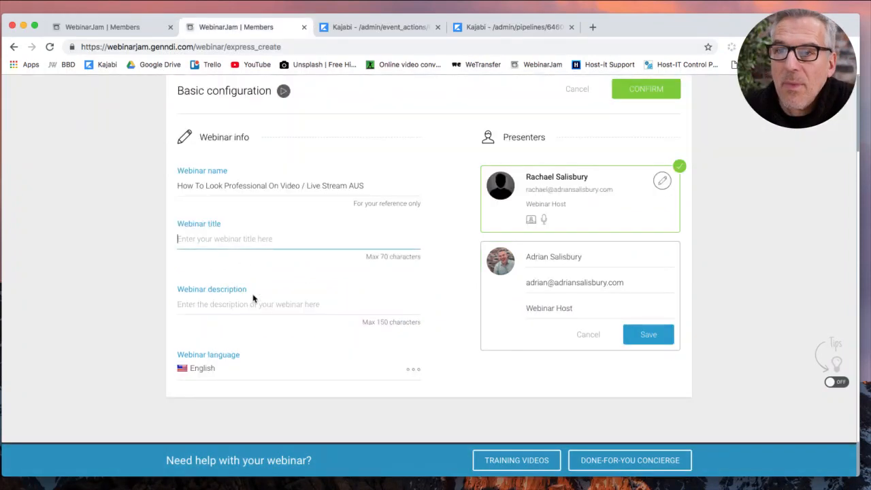
pyautogui.press('super+v')
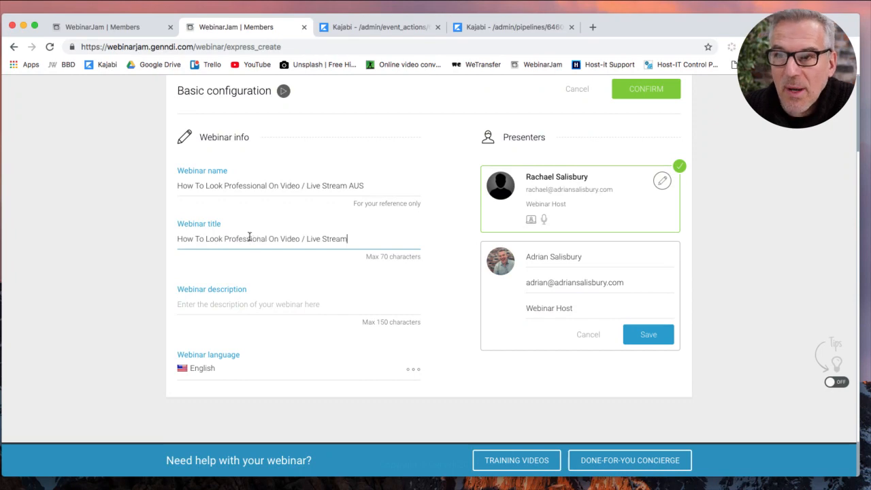
# Copy Live Stream 3's description into the new webinar's Description field.
pyautogui.click(121, 28)
pyautogui.scroll(-2, 136, 278)
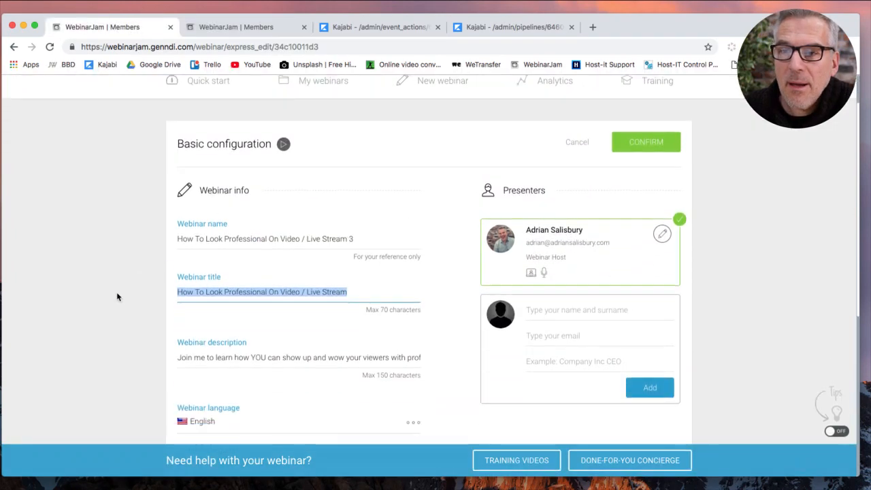
pyautogui.tripleClick(244, 358)
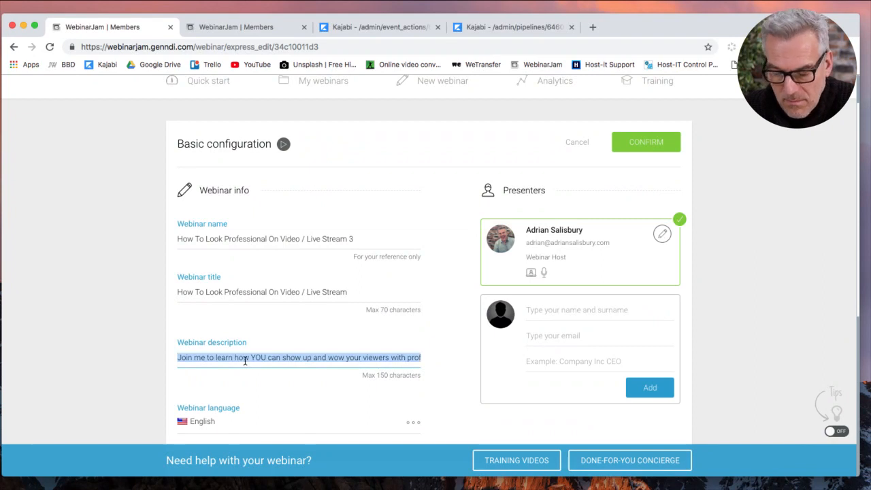
pyautogui.moveTo(397, 358); pyautogui.dragTo(421, 361)
pyautogui.tripleClick(416, 359)
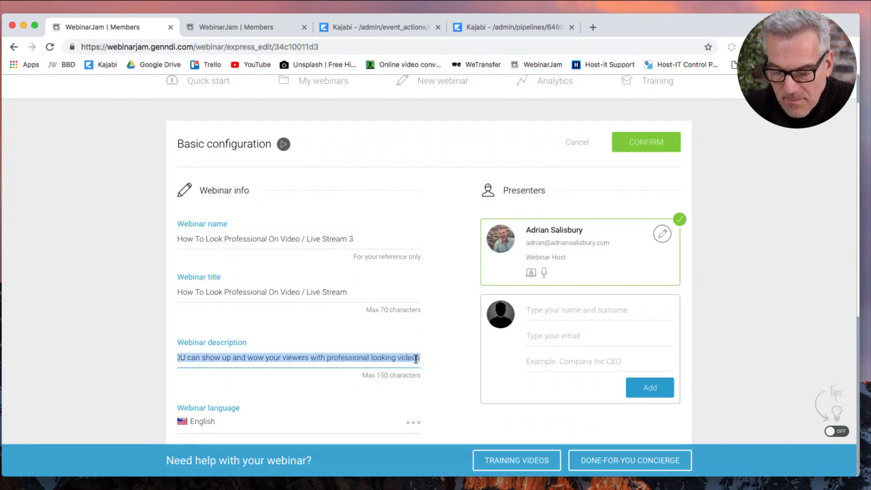
pyautogui.click(253, 27)
pyautogui.click(307, 304)
pyautogui.press('super+v')
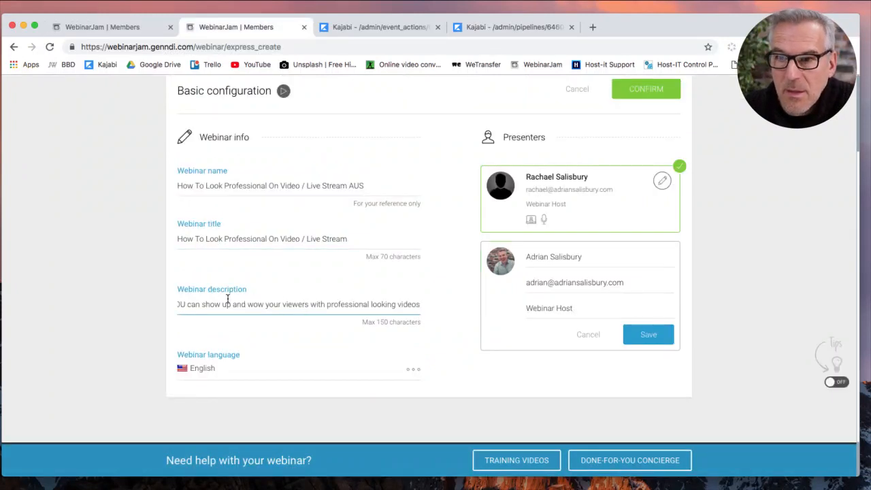
pyautogui.moveTo(218, 306); pyautogui.dragTo(152, 305)
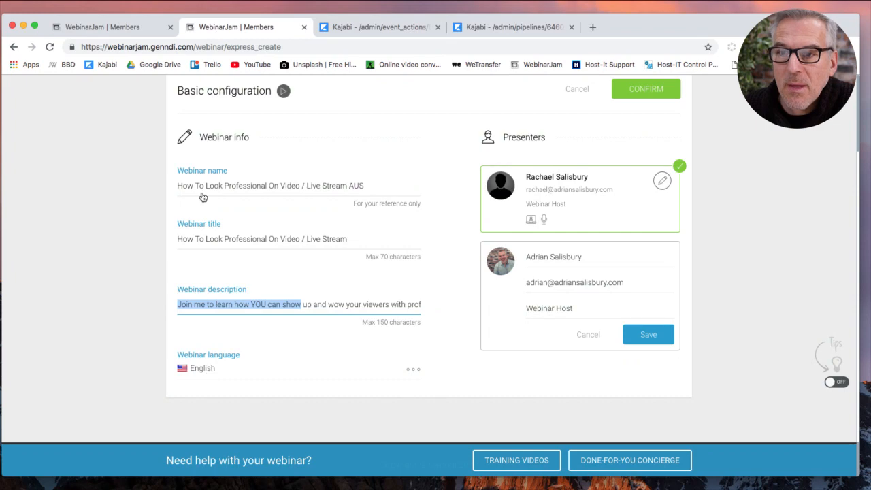
pyautogui.scroll(3, 447, 221)
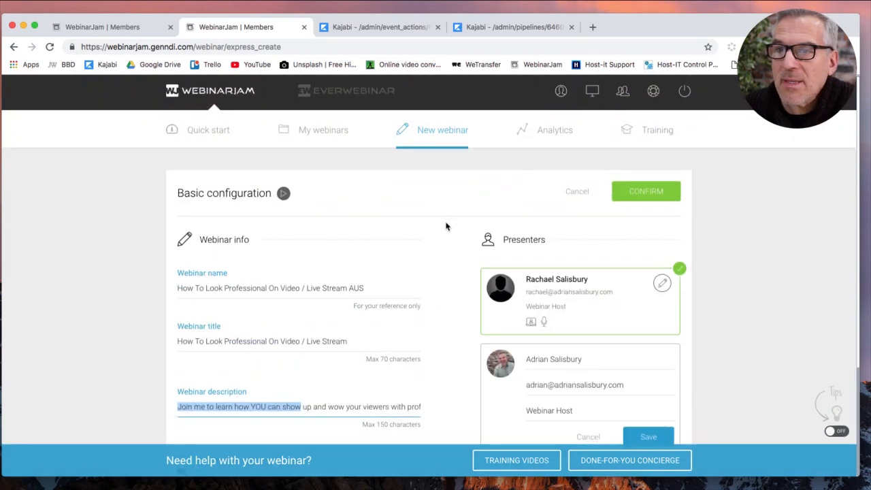
# Save the basic configuration and schedule the webinar for 7 February 2019.
pyautogui.click(630, 120)
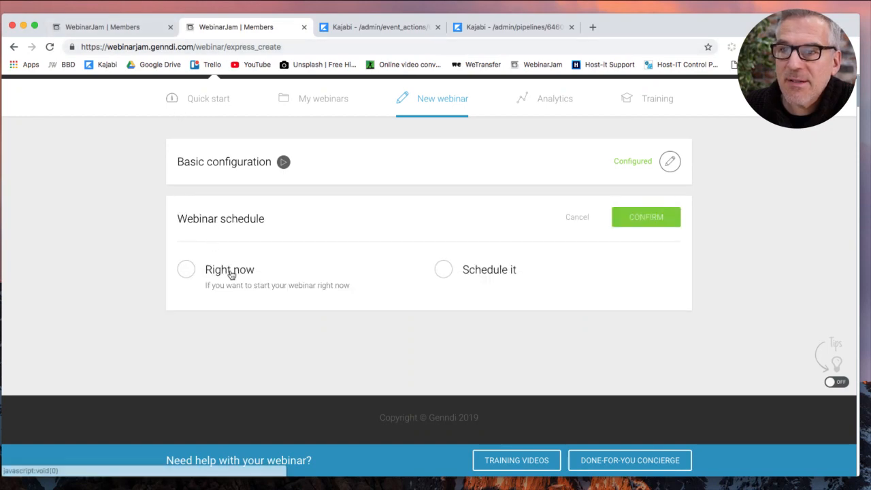
pyautogui.click(445, 272)
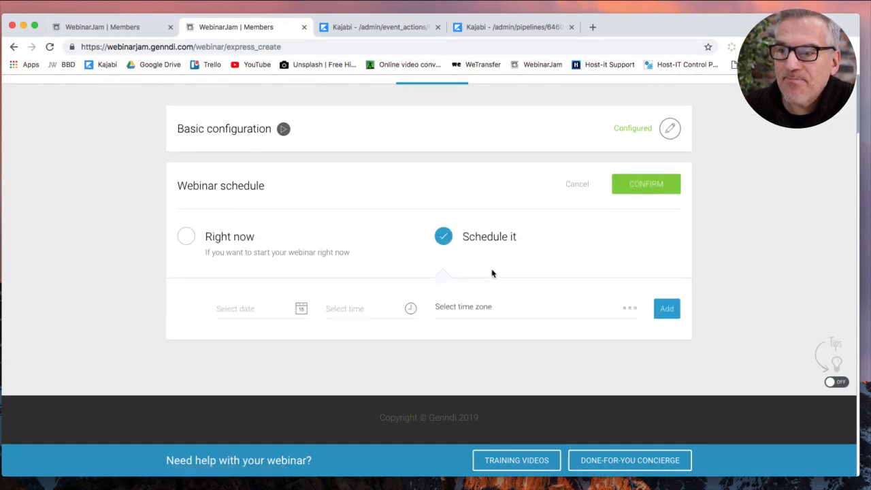
pyautogui.click(244, 310)
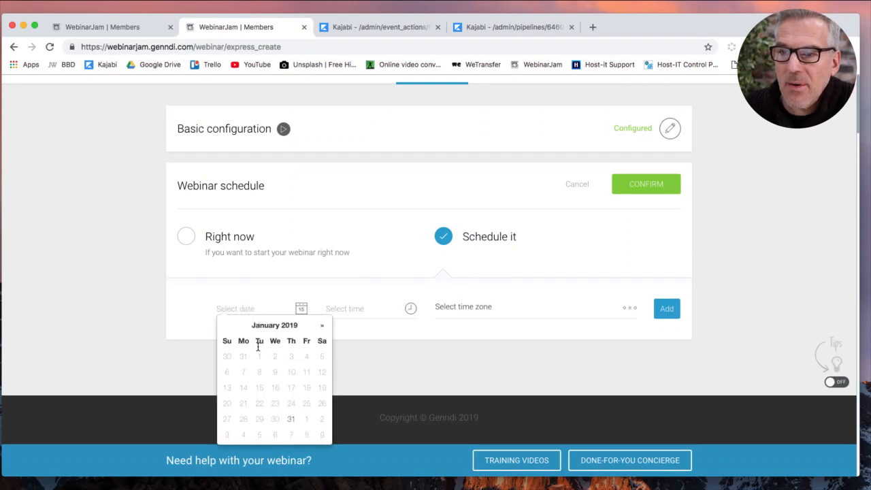
pyautogui.click(322, 325)
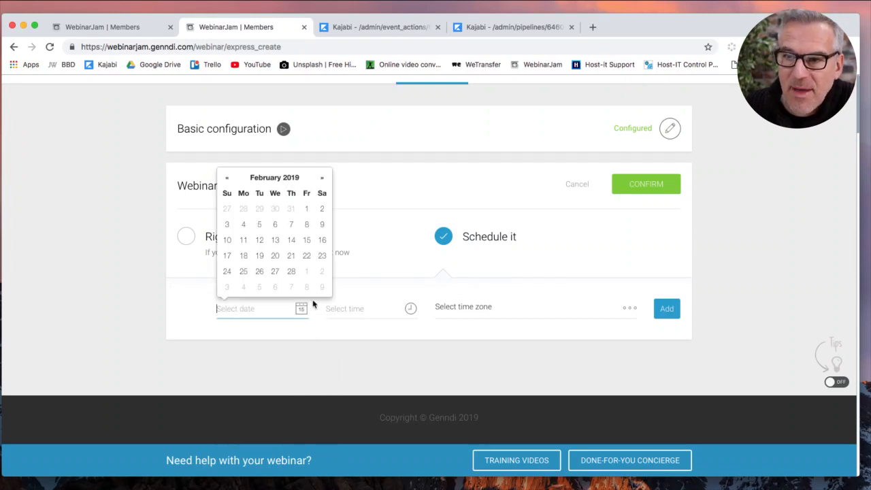
pyautogui.click(291, 225)
# Set the start to 10:00 AM London time, add the session and confirm the schedule.
pyautogui.click(347, 311)
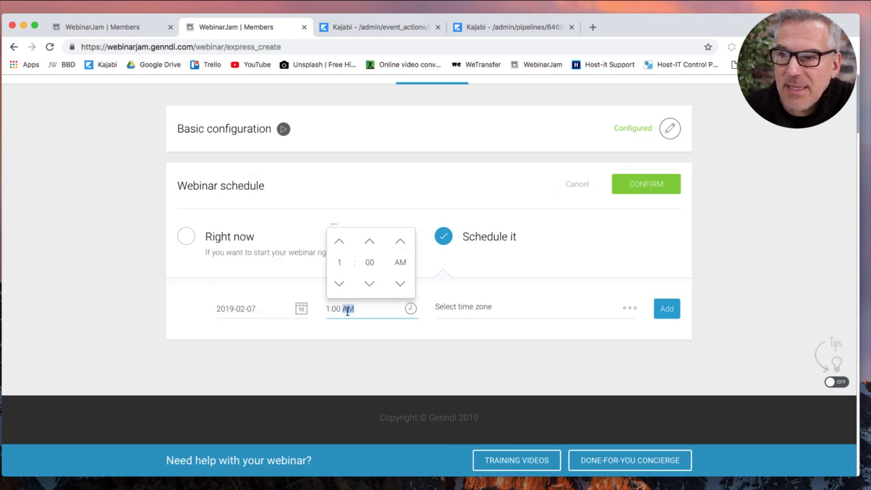
pyautogui.click(341, 244)
pyautogui.click(341, 244)
pyautogui.click(341, 245)
pyautogui.click(341, 244)
pyautogui.click(341, 244)
pyautogui.click(341, 245)
pyautogui.click(341, 244)
pyautogui.click(341, 244)
pyautogui.click(483, 314)
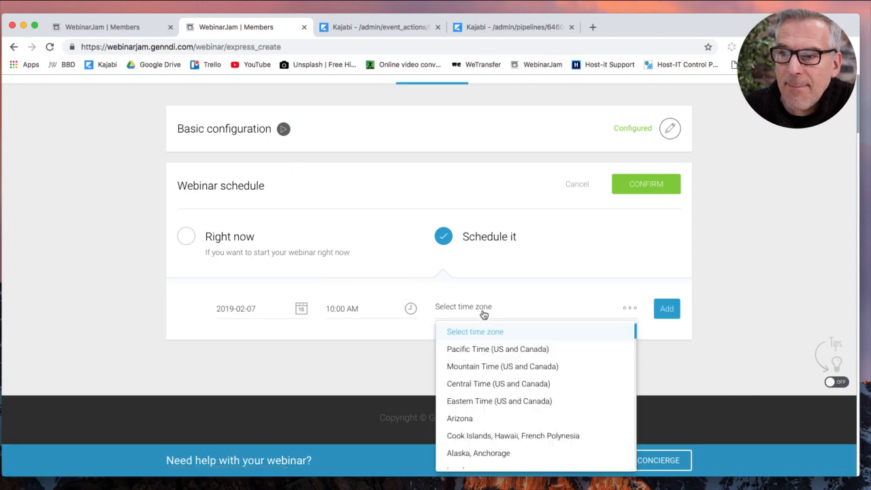
pyautogui.scroll(-4, 504, 443)
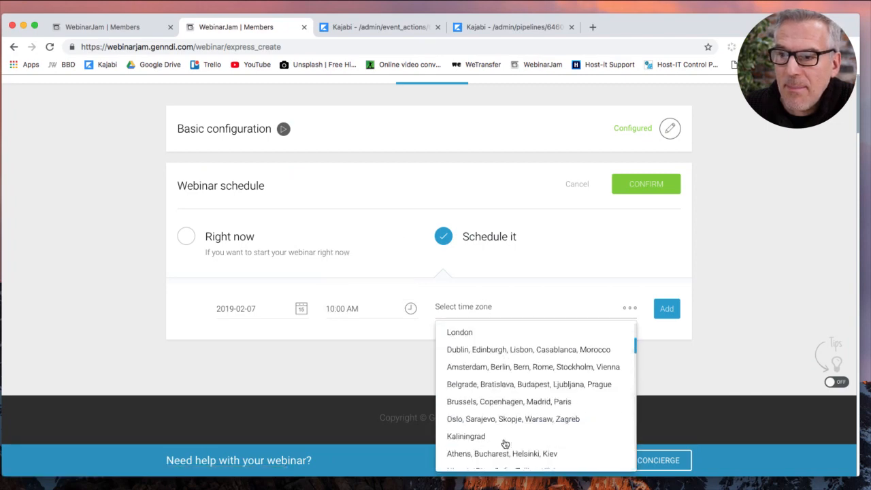
pyautogui.click(468, 332)
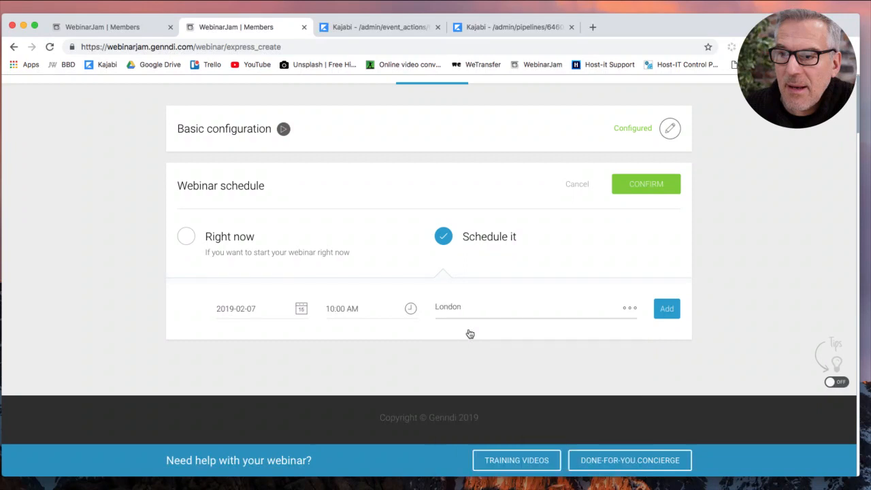
pyautogui.click(666, 309)
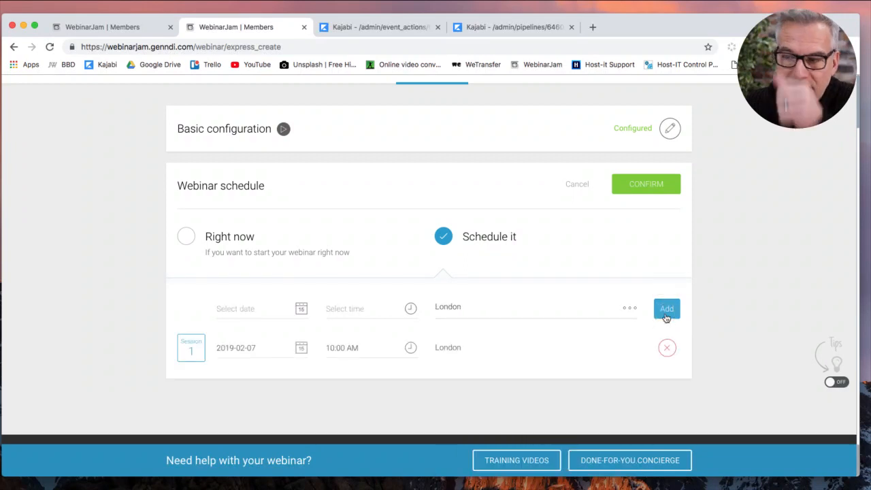
pyautogui.click(657, 191)
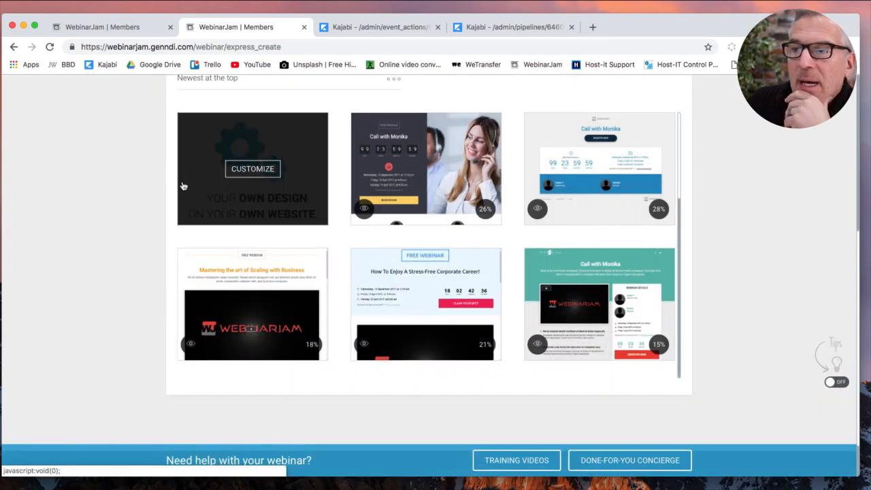
# Skip own-website hosting, then save and confirm registration Template 17 with title and countdown.
pyautogui.click(262, 194)
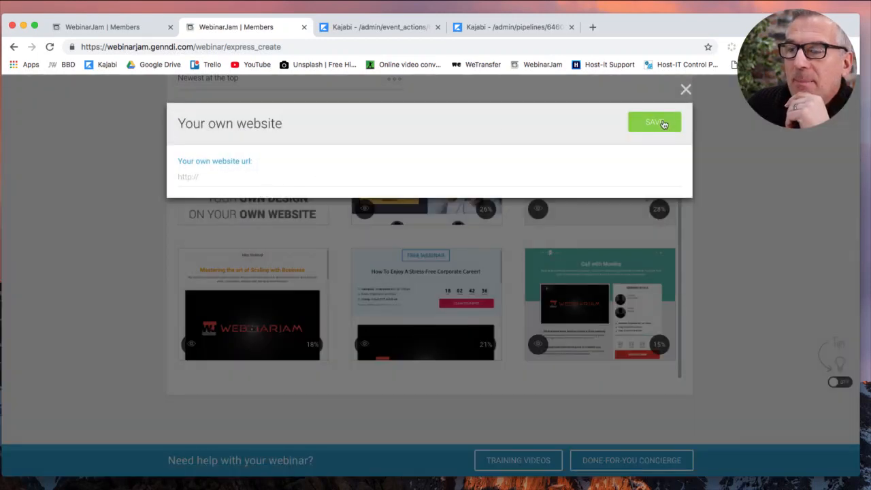
pyautogui.click(686, 89)
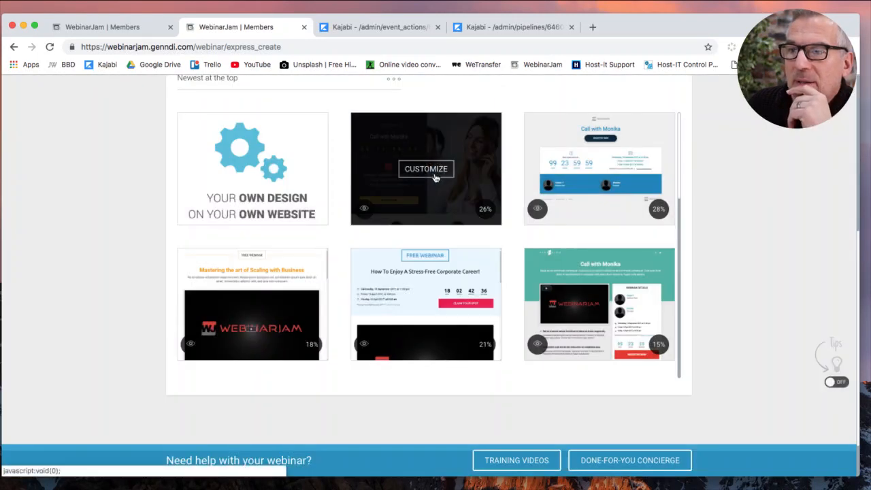
pyautogui.click(435, 170)
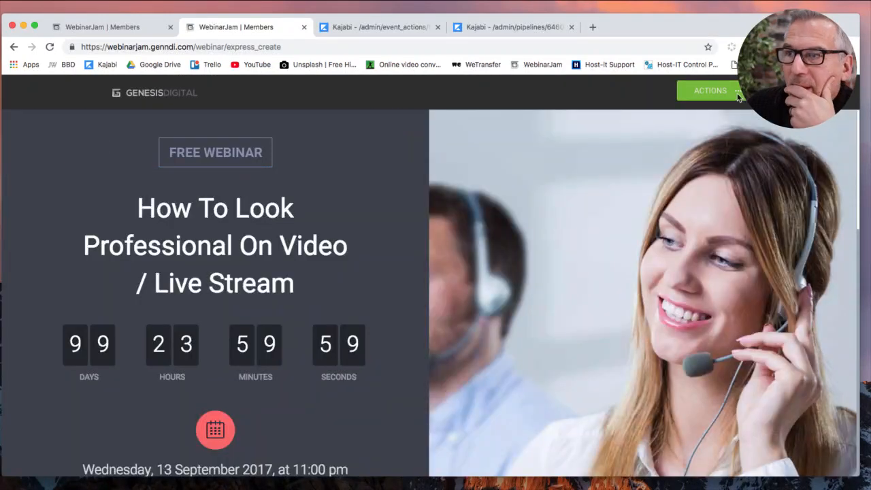
pyautogui.click(710, 91)
pyautogui.click(714, 193)
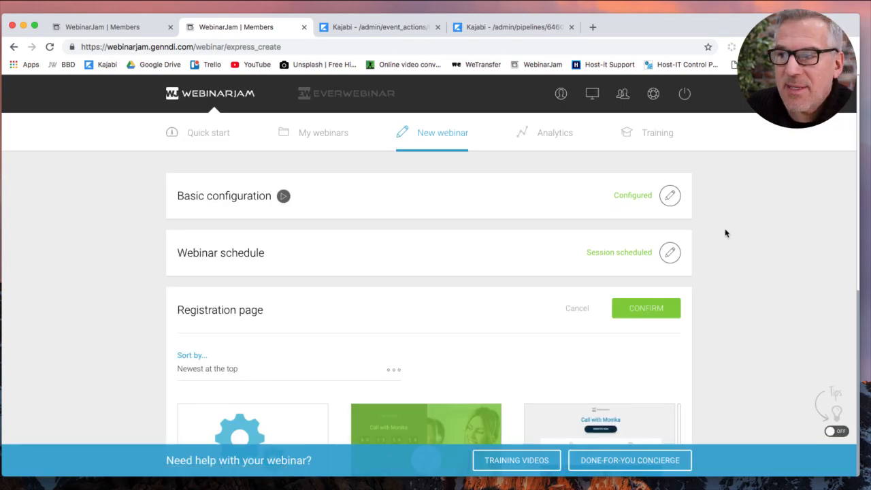
pyautogui.click(666, 307)
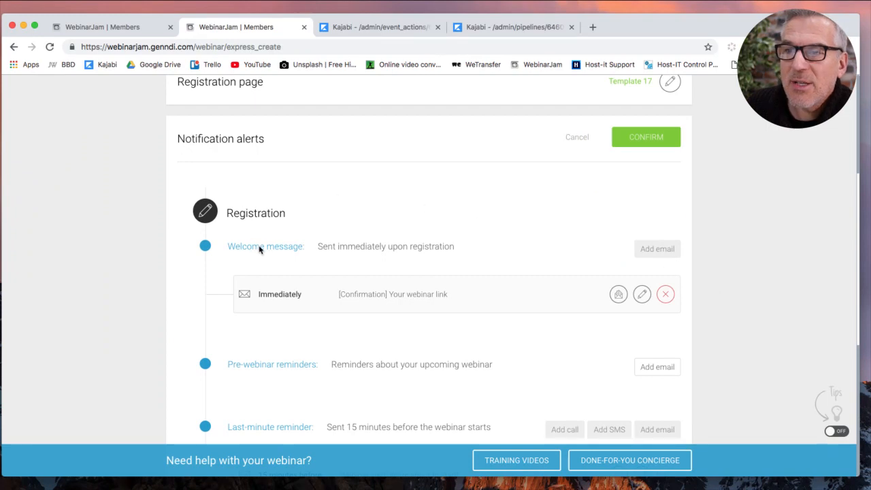
# Delete the welcome and 15-minutes-before reminder emails, then save the notification alerts.
pyautogui.click(667, 294)
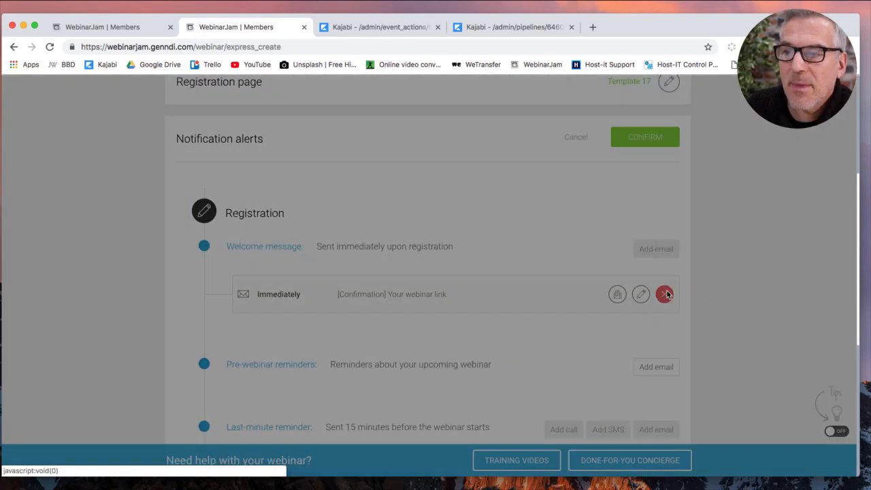
pyautogui.click(575, 128)
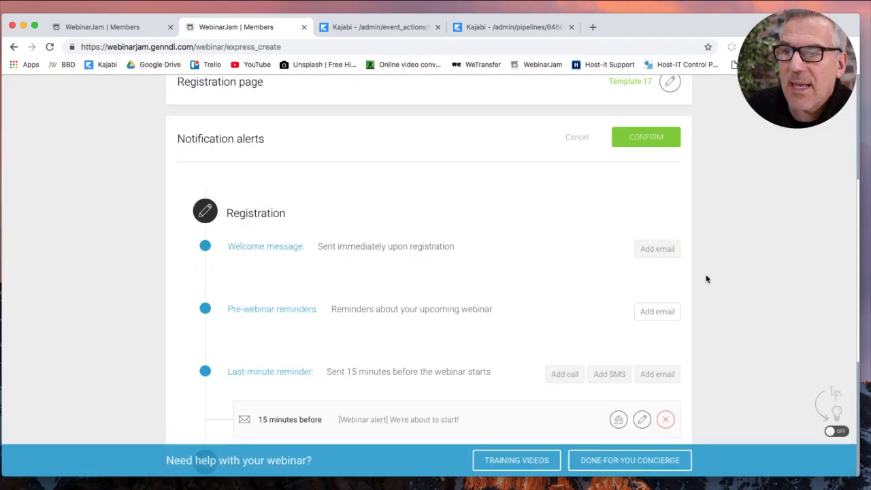
pyautogui.scroll(-1, 739, 297)
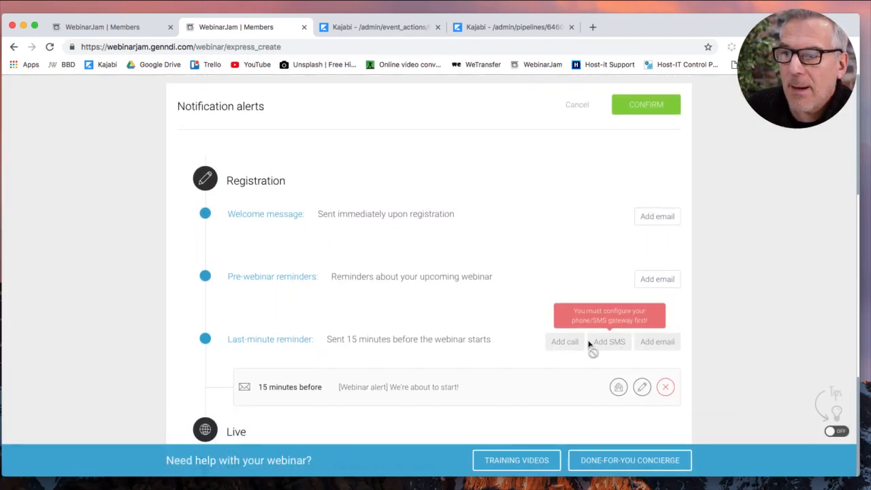
pyautogui.click(665, 386)
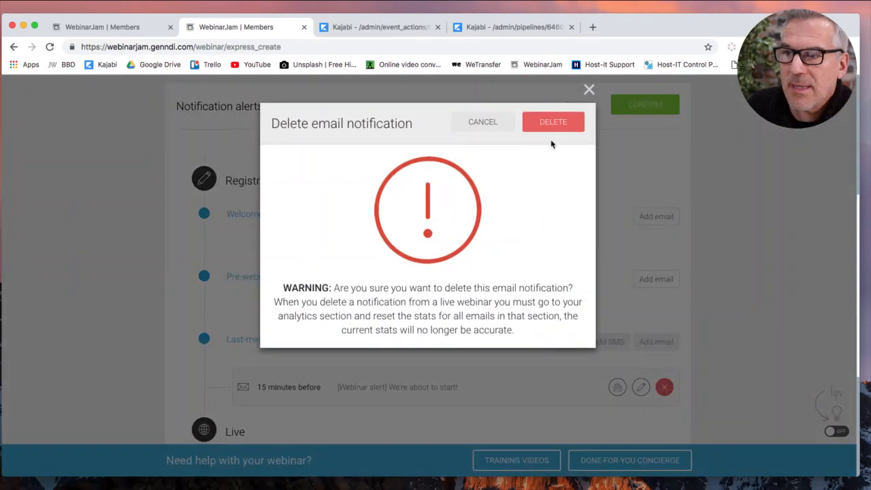
pyautogui.click(554, 123)
pyautogui.scroll(-4, 713, 302)
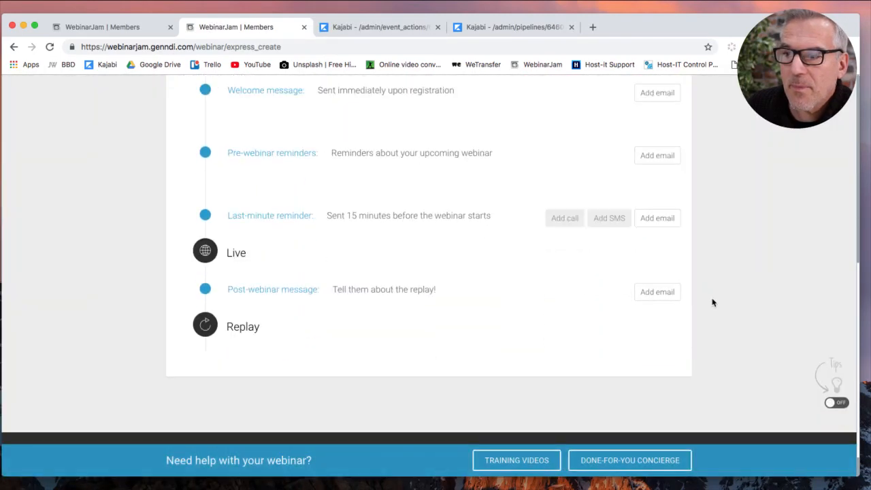
pyautogui.scroll(-1, 712, 302)
pyautogui.scroll(8, 713, 302)
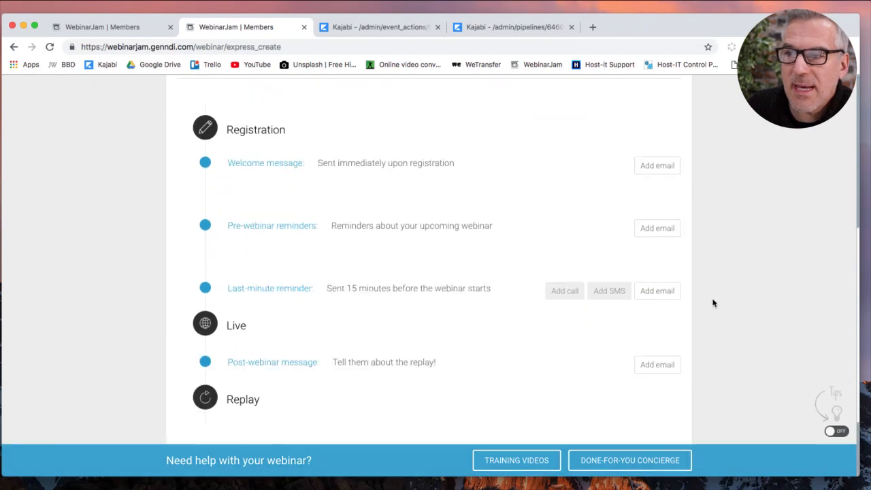
pyautogui.scroll(2, 714, 305)
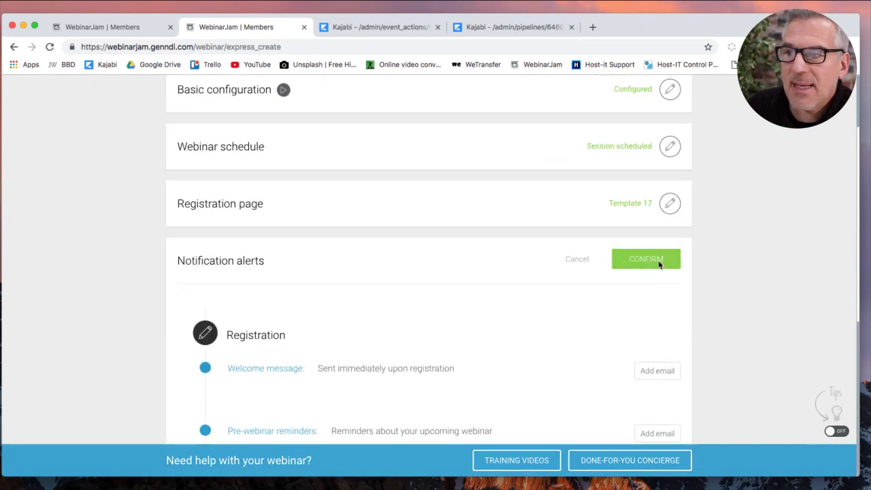
pyautogui.click(659, 263)
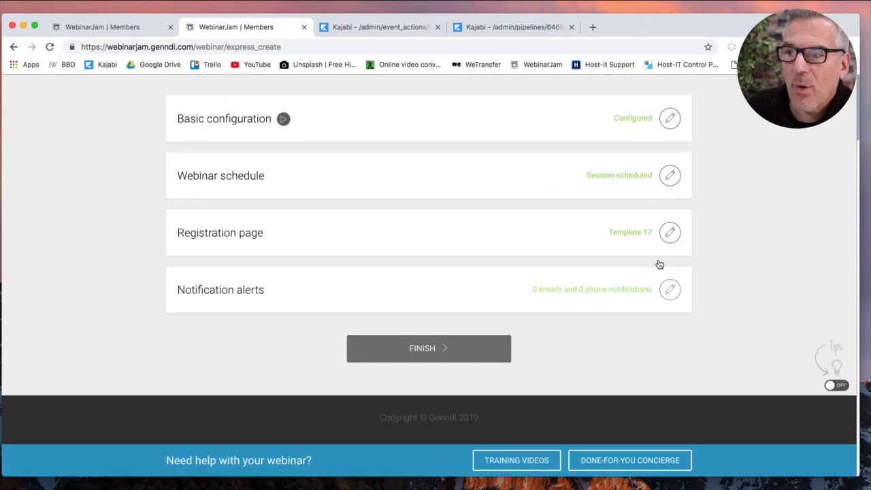
# Finish creating the webinar and advance through the intro slides to the dashboard.
pyautogui.click(436, 353)
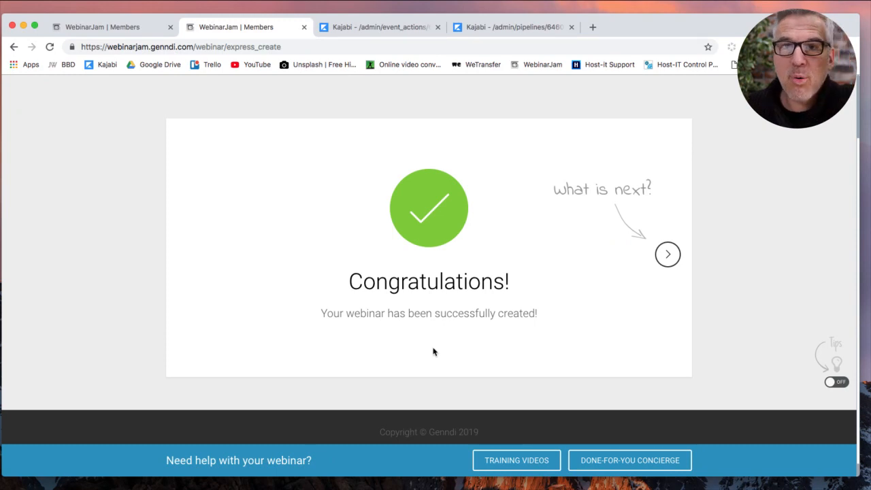
pyautogui.click(667, 255)
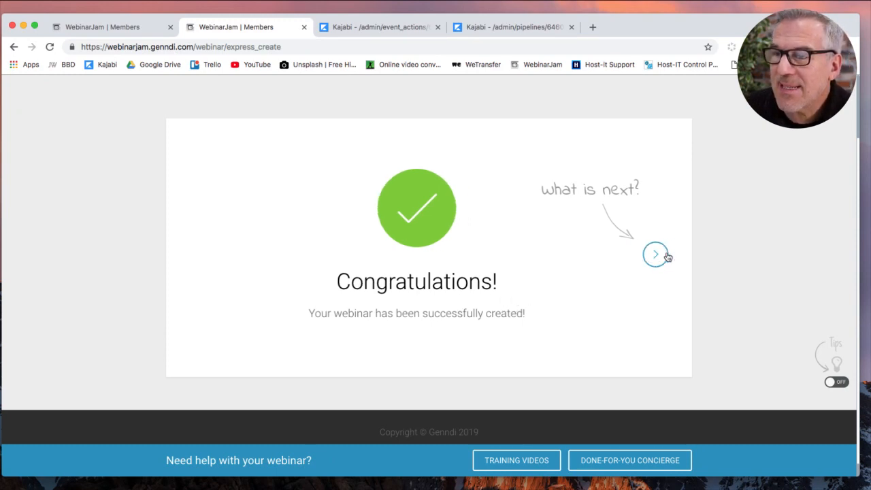
pyautogui.click(668, 256)
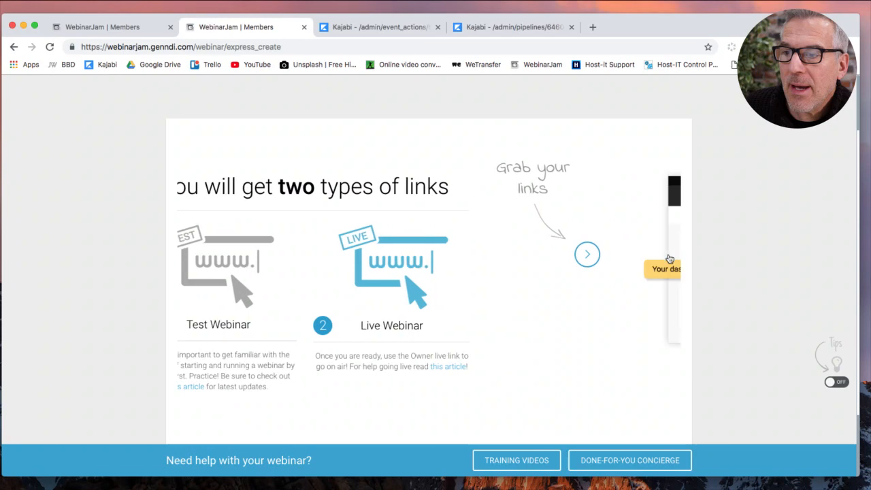
pyautogui.click(668, 256)
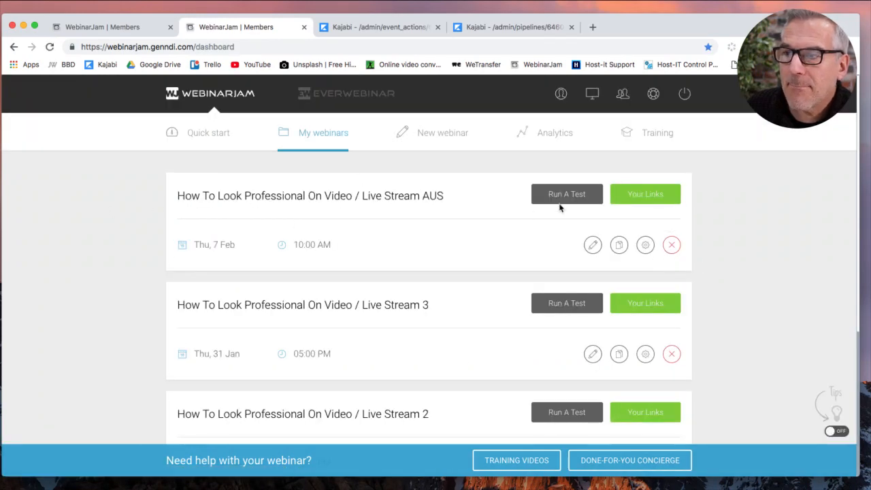
# Show Live Stream AUS's direct live-room link and begin giving it a custom channel address.
pyautogui.click(636, 200)
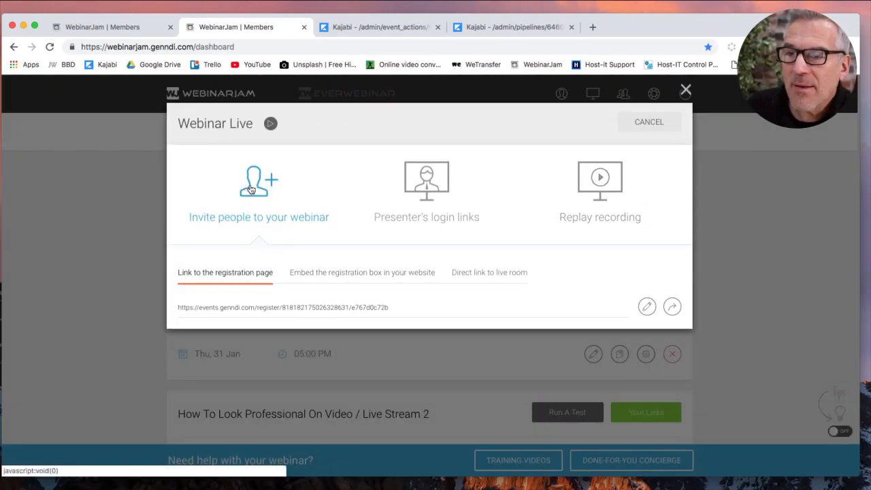
pyautogui.click(476, 275)
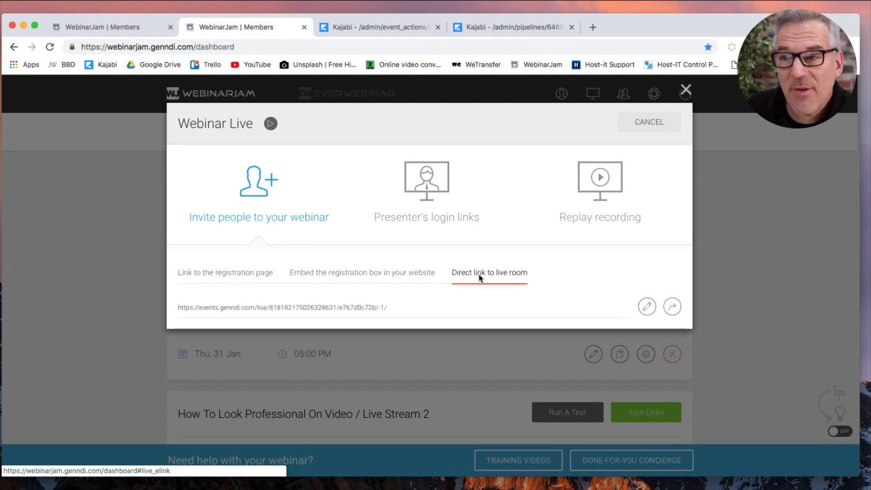
pyautogui.click(646, 306)
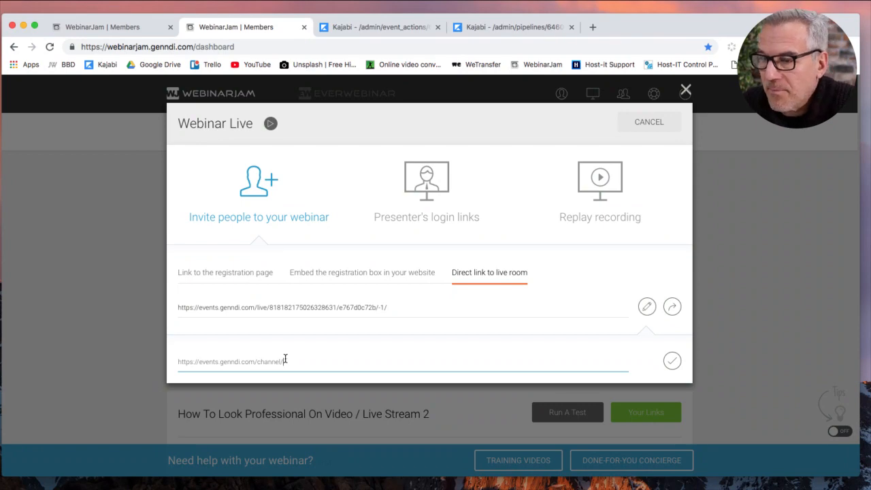
pyautogui.click(119, 28)
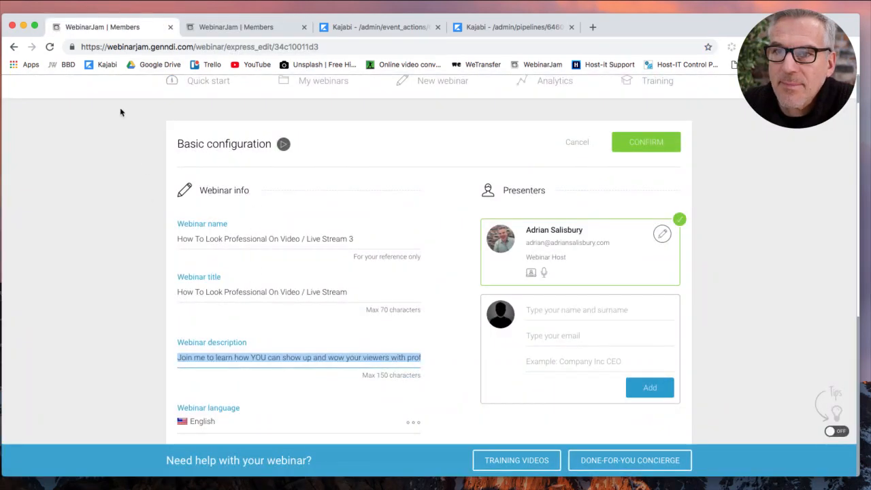
pyautogui.scroll(2, 545, 143)
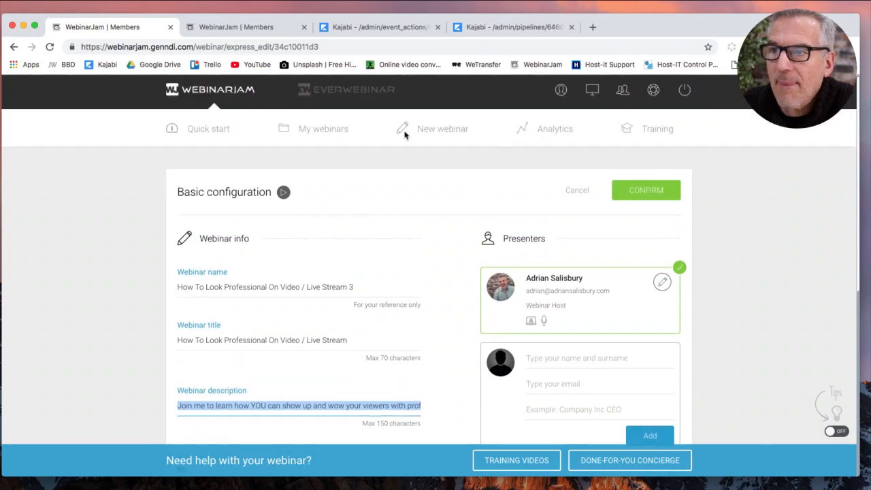
pyautogui.click(307, 138)
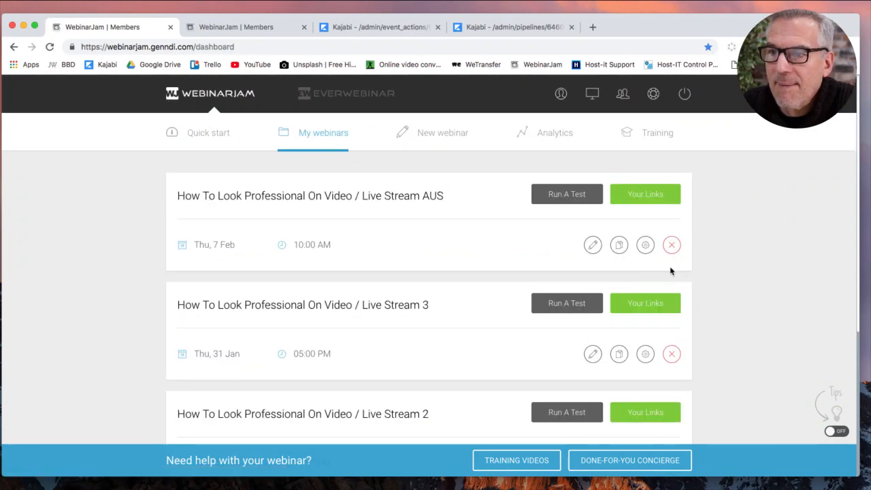
pyautogui.click(644, 306)
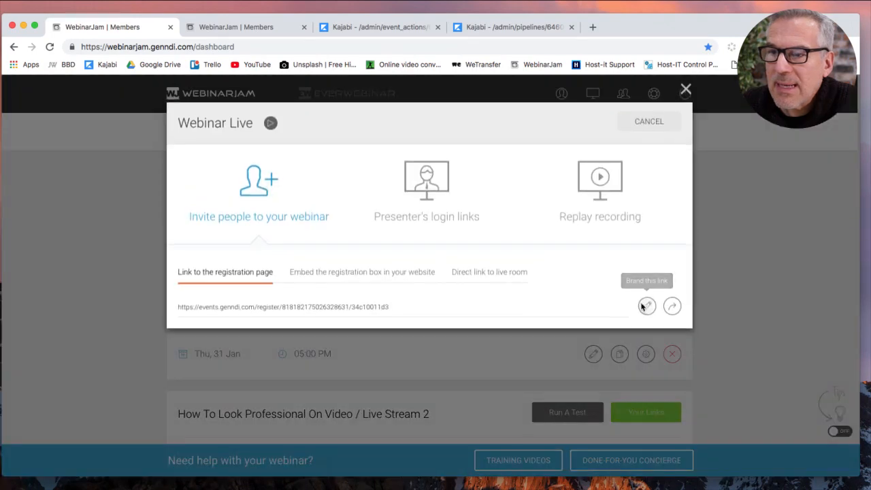
pyautogui.click(452, 270)
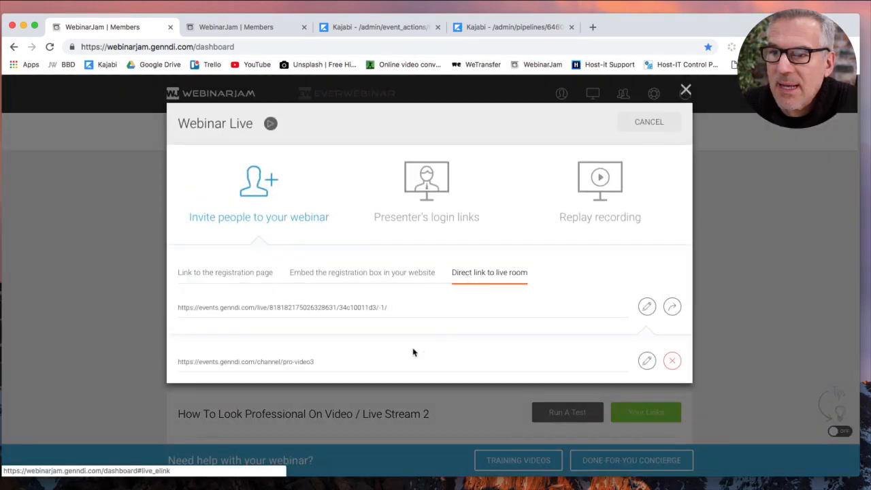
pyautogui.click(243, 30)
pyautogui.click(333, 364)
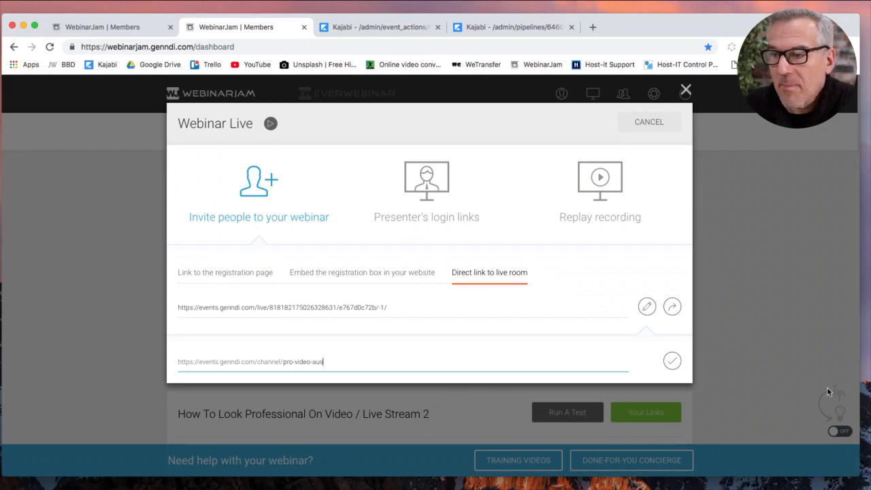
# Save the live-room link as channel/pro-video-aus, select its URL, then bring up Live Stream 3's test links.
pyautogui.click(672, 360)
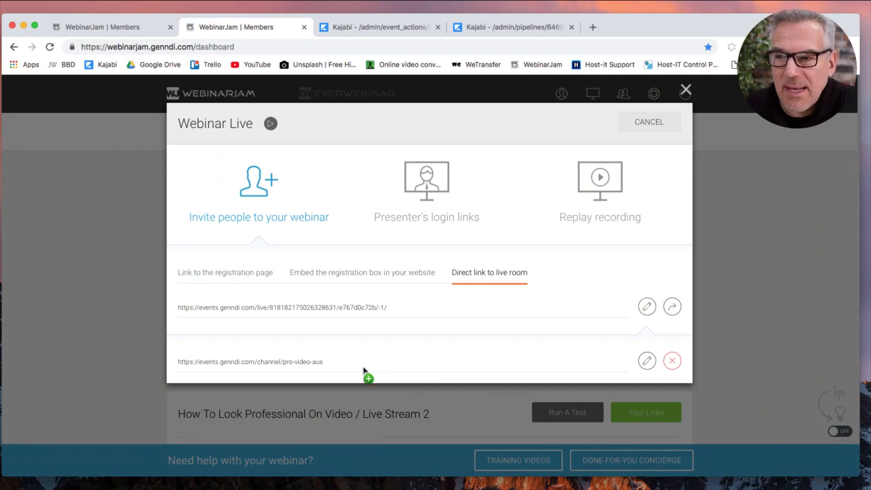
pyautogui.moveTo(356, 364); pyautogui.dragTo(164, 366)
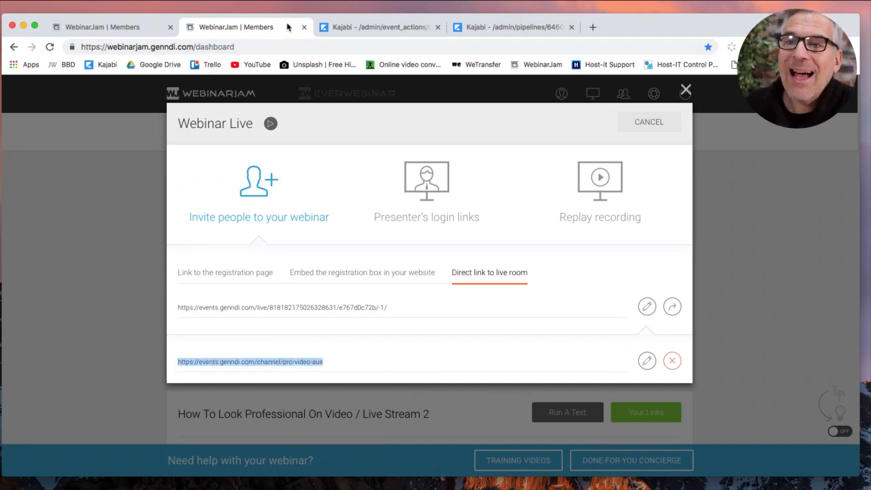
pyautogui.click(686, 89)
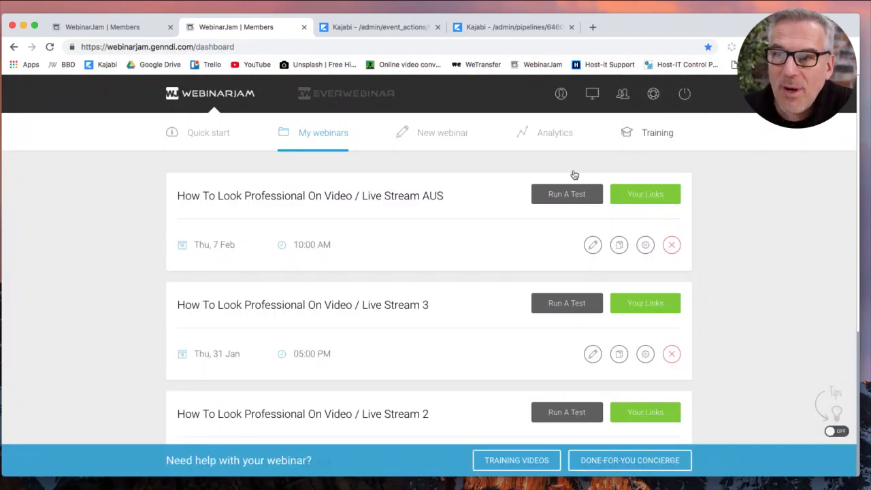
pyautogui.click(562, 307)
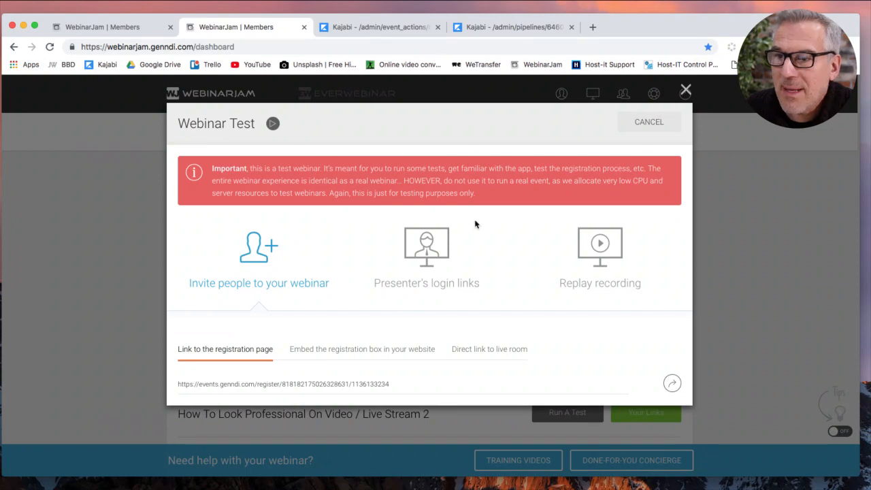
# Open the presenter's live-room login link in a new tab and get past the pre-room checklist.
pyautogui.click(405, 293)
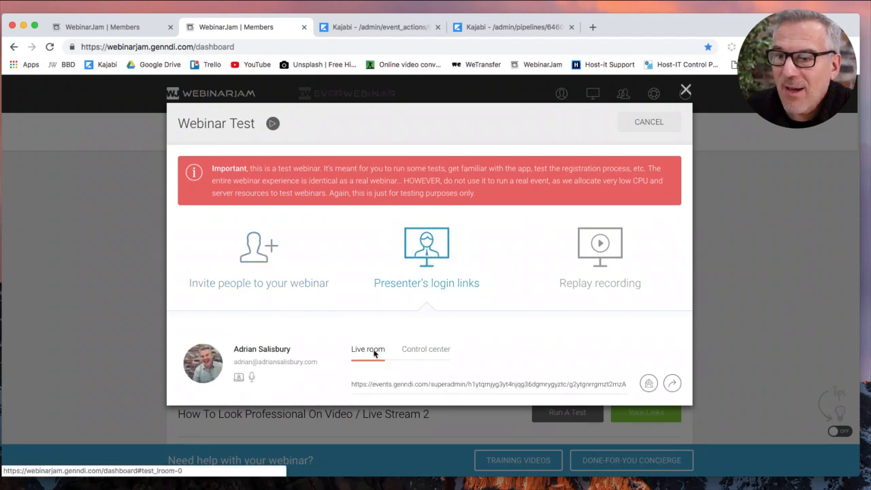
pyautogui.click(672, 383)
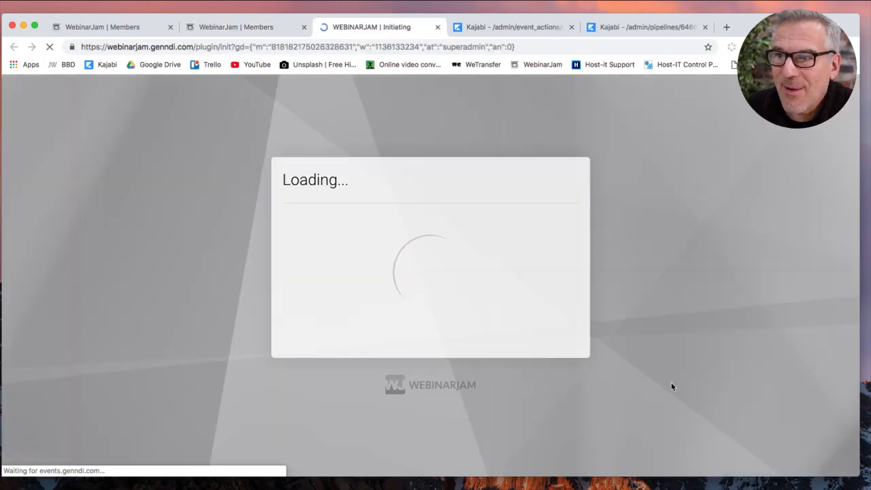
pyautogui.scroll(-3, 602, 439)
pyautogui.scroll(3, 590, 448)
pyautogui.click(544, 125)
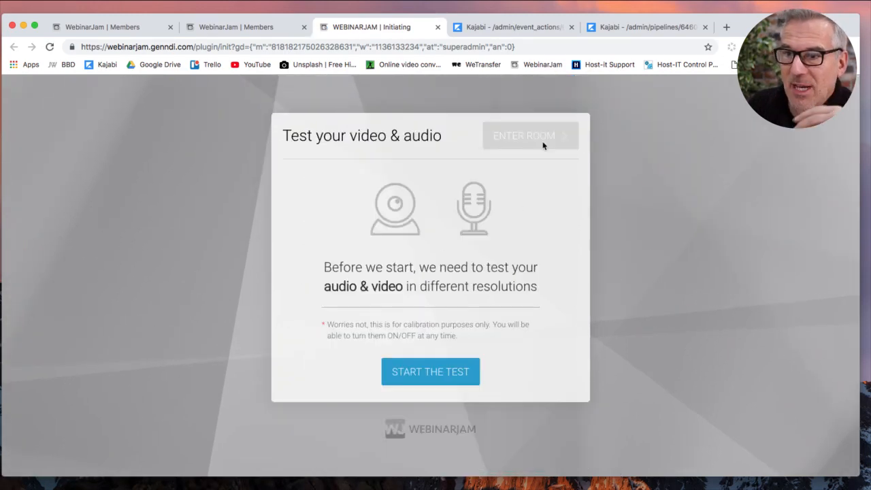
# Pass the camera test at 1280 x 720, 640 x 360 and 320 x 180, then enter the room.
pyautogui.click(443, 378)
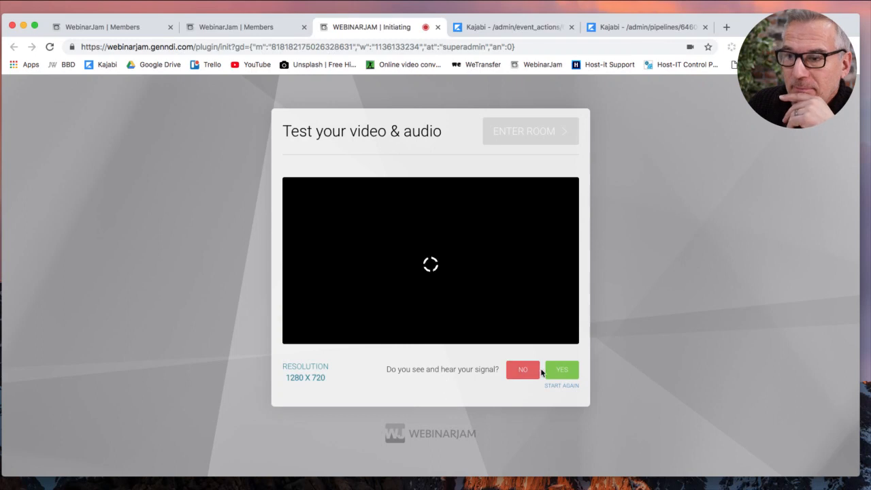
pyautogui.click(554, 372)
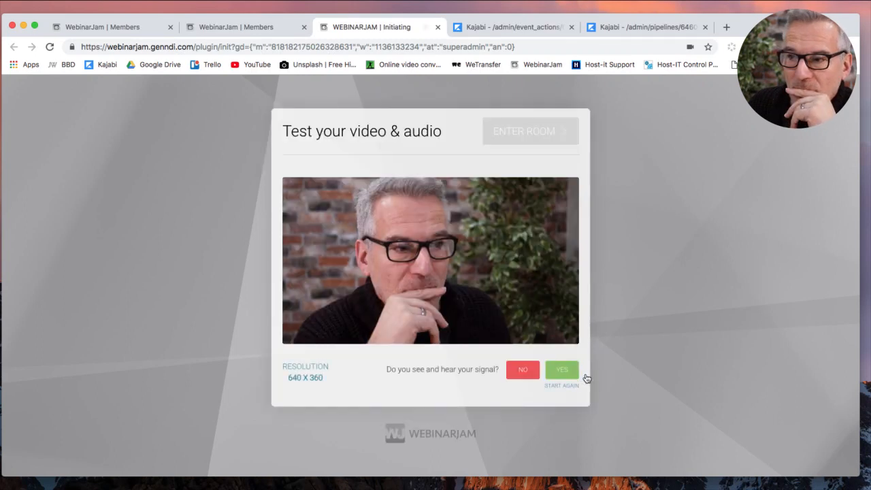
pyautogui.click(555, 370)
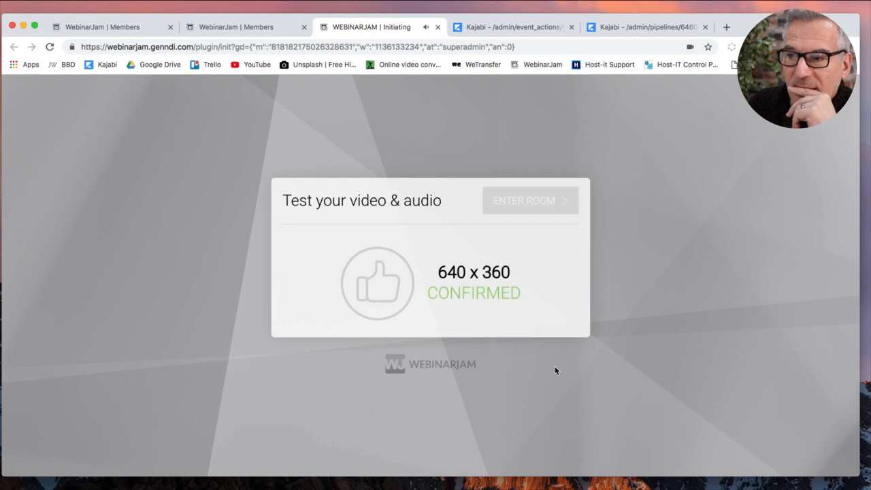
pyautogui.click(558, 371)
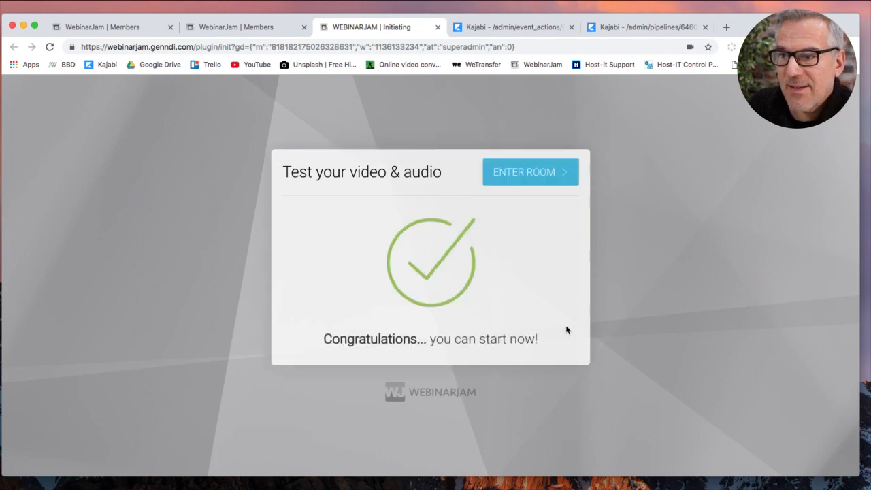
pyautogui.click(550, 178)
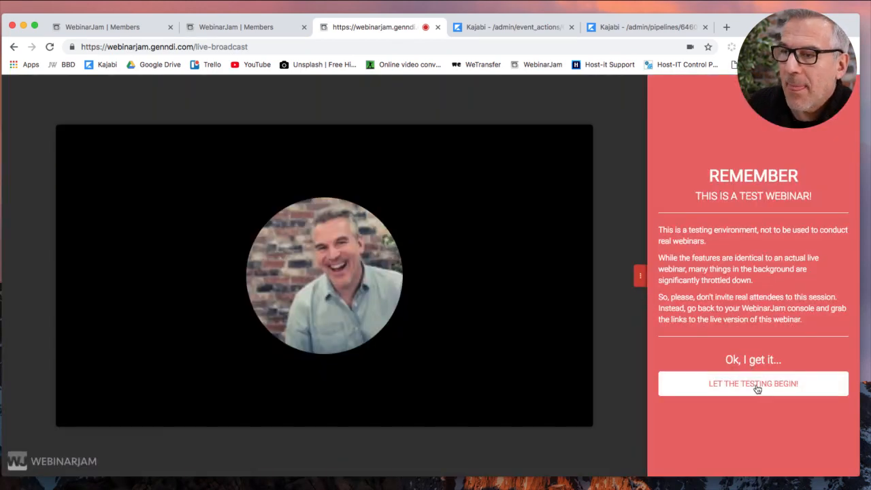
# Dismiss the test reminder and turn the webcam on at SD quality.
pyautogui.click(754, 384)
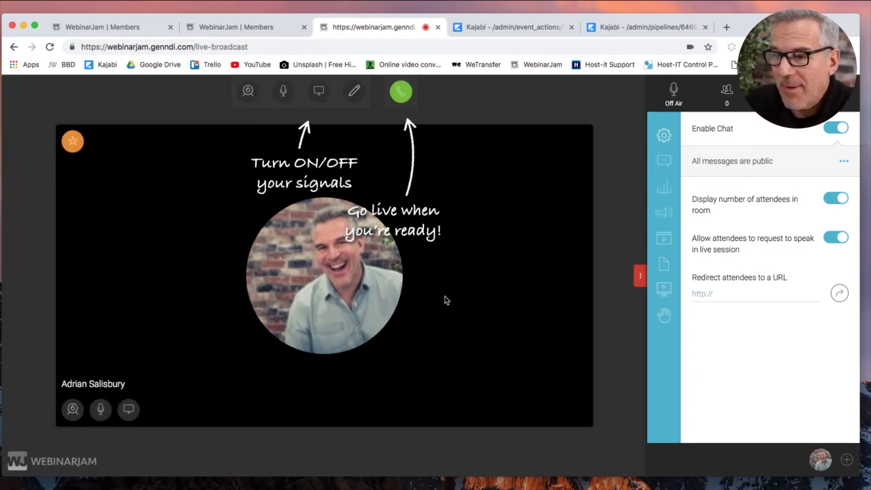
pyautogui.click(247, 91)
pyautogui.click(248, 103)
pyautogui.click(249, 141)
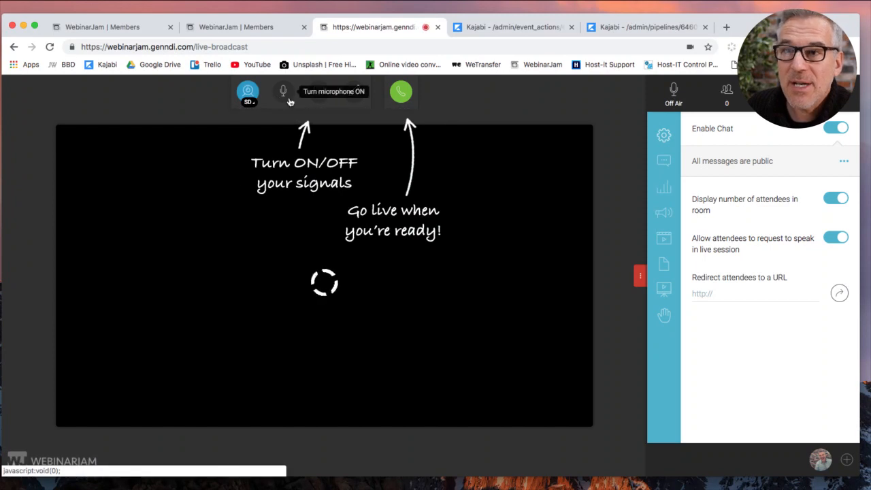
# Leave the microphone off and confirm starting the live event.
pyautogui.click(283, 95)
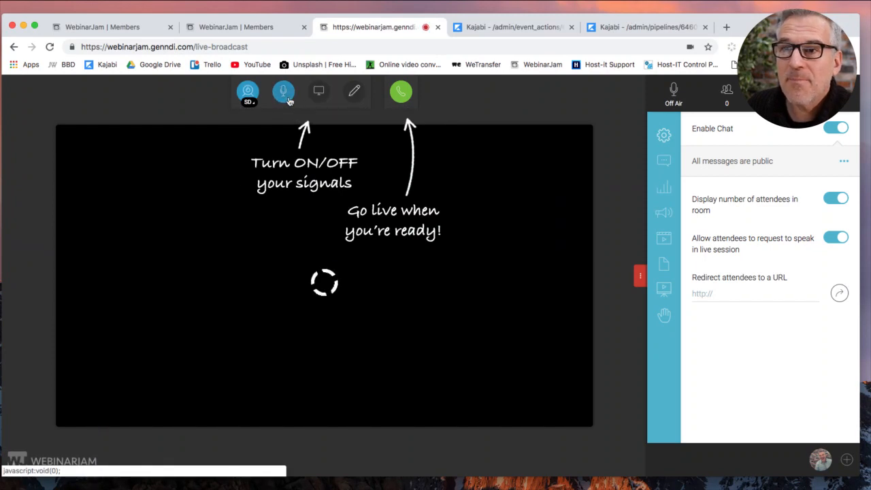
pyautogui.click(284, 92)
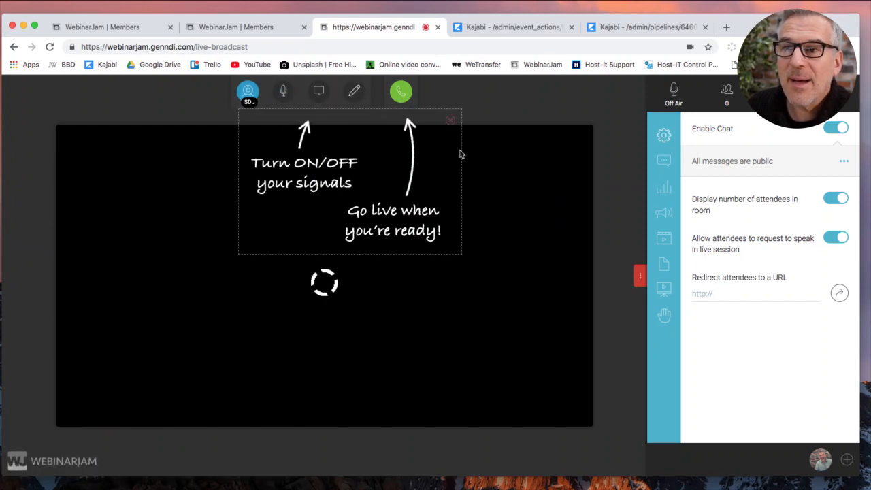
pyautogui.click(400, 95)
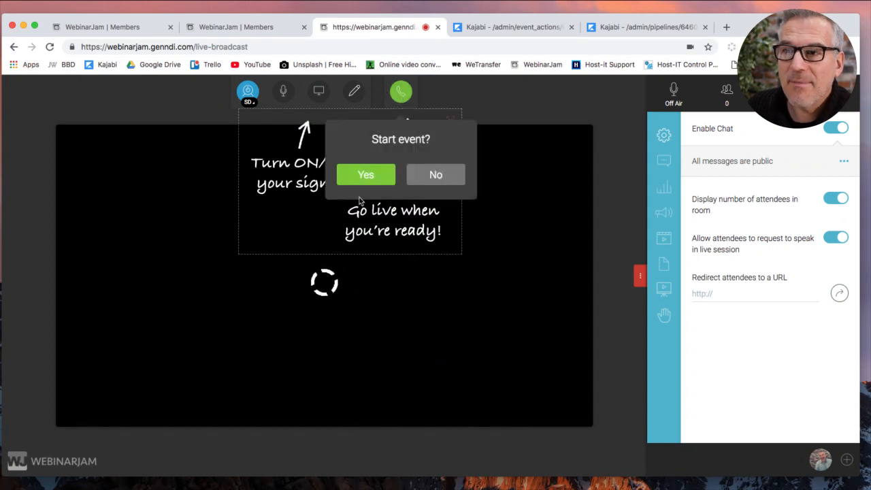
pyautogui.click(361, 174)
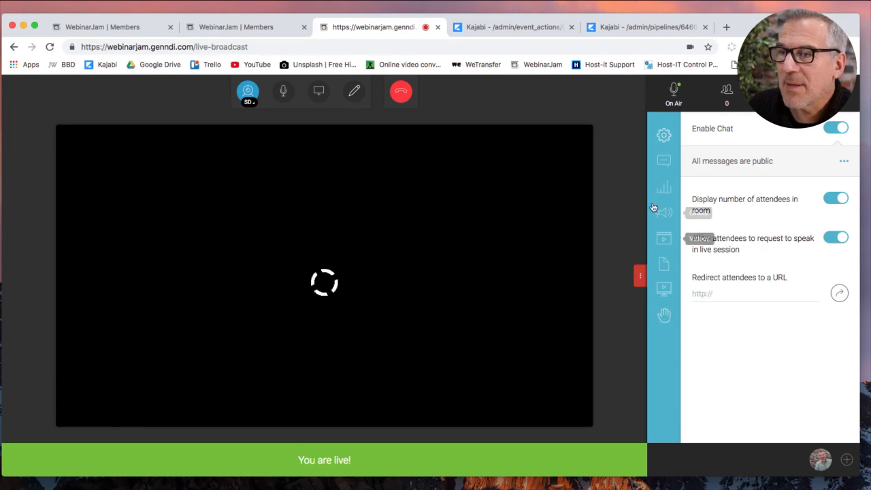
# Open the live chat, then load the Link to Sales Page offer.
pyautogui.click(665, 161)
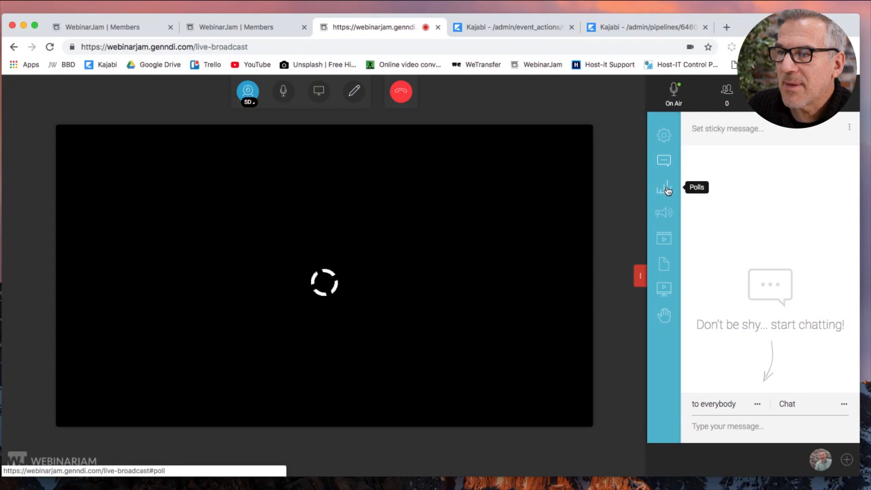
pyautogui.click(664, 215)
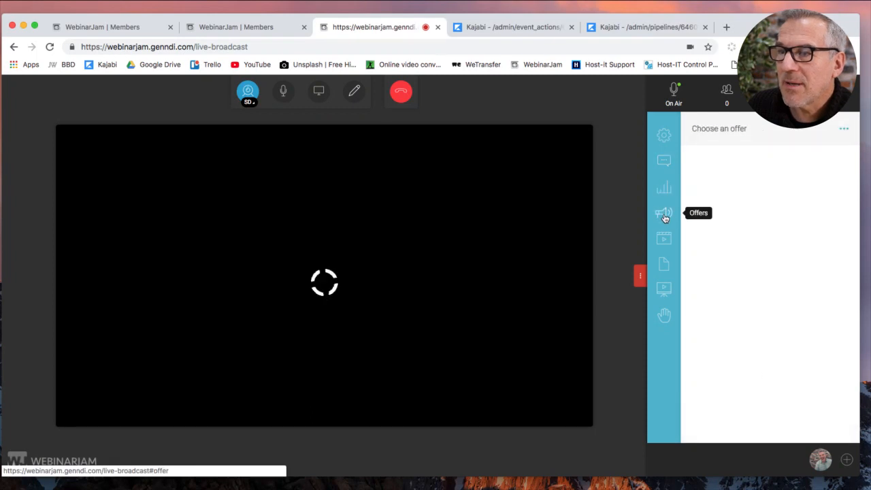
pyautogui.click(713, 129)
pyautogui.click(713, 160)
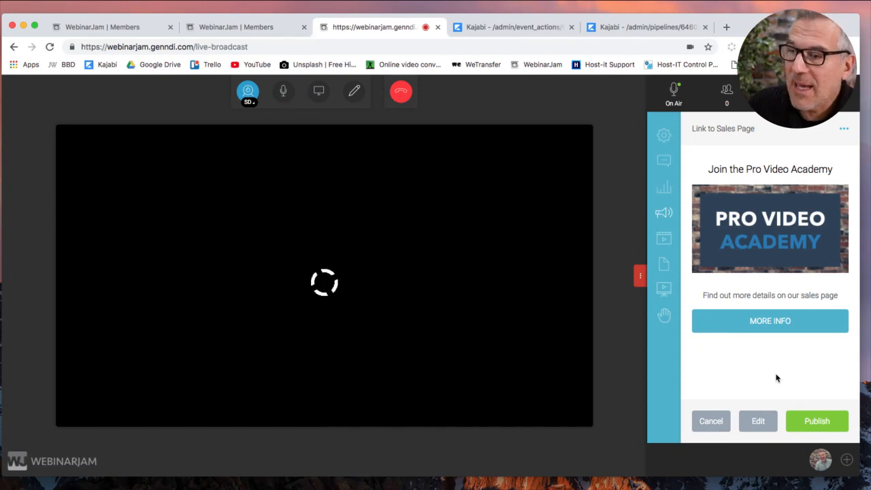
# Load the Adam 2 video for broadcasting in the live room.
pyautogui.click(663, 239)
pyautogui.click(735, 131)
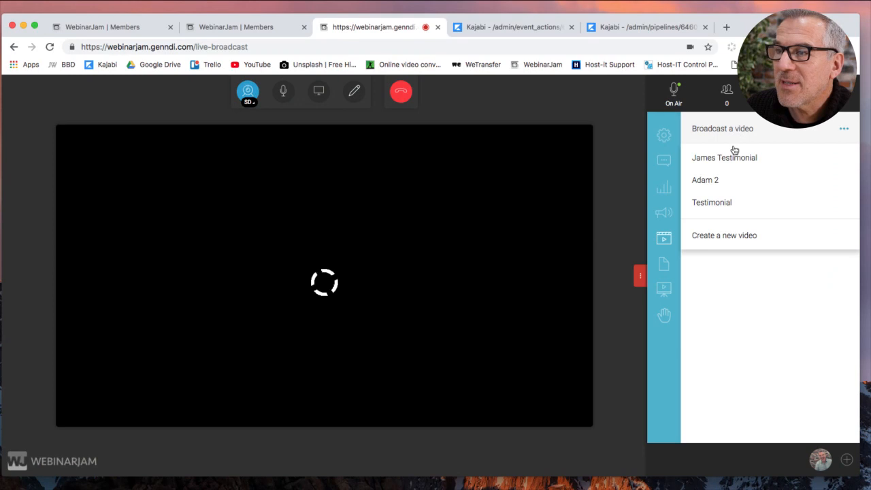
pyautogui.click(713, 183)
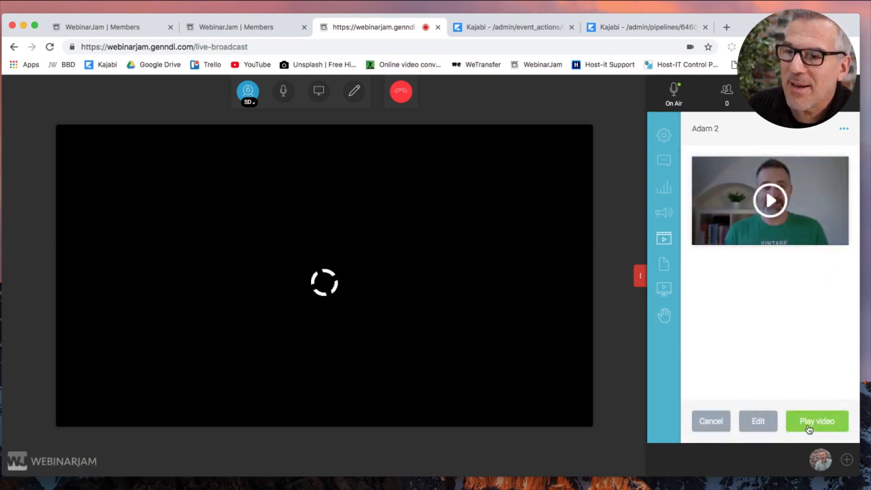
pyautogui.click(664, 288)
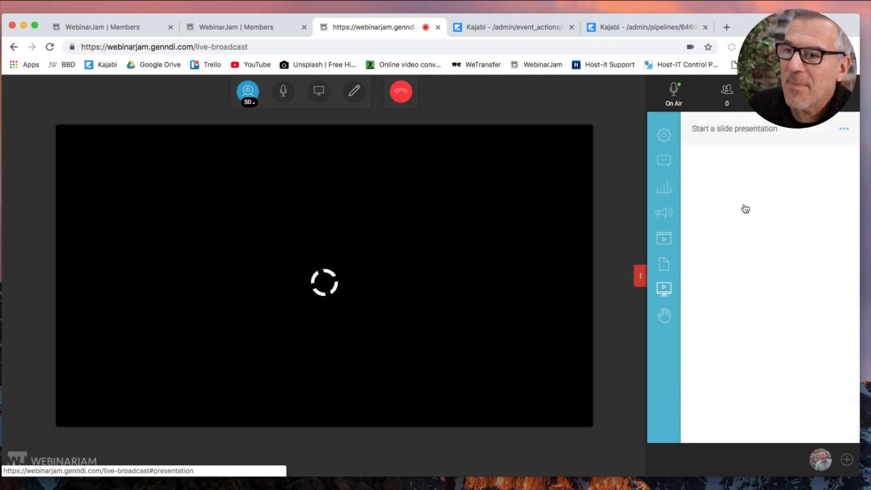
# Present the 'slides' deck with no transition, advance three slides, then stop the presentation.
pyautogui.click(750, 137)
pyautogui.click(746, 155)
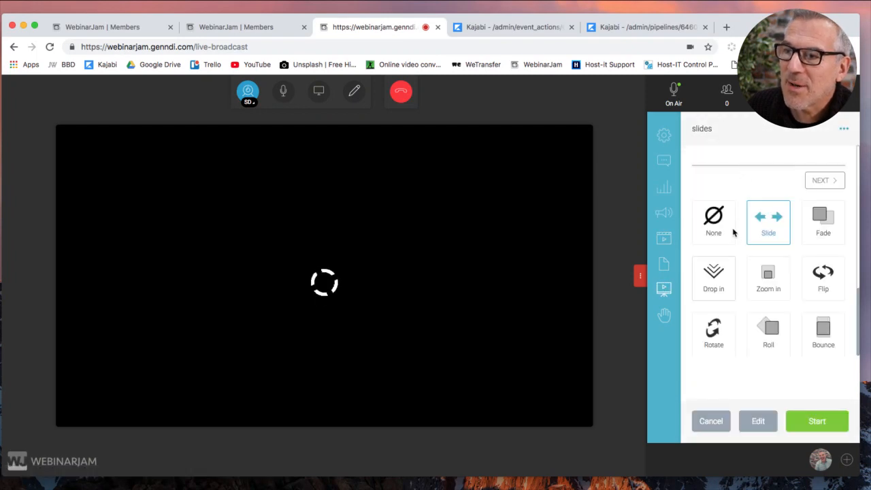
pyautogui.click(714, 303)
pyautogui.click(820, 421)
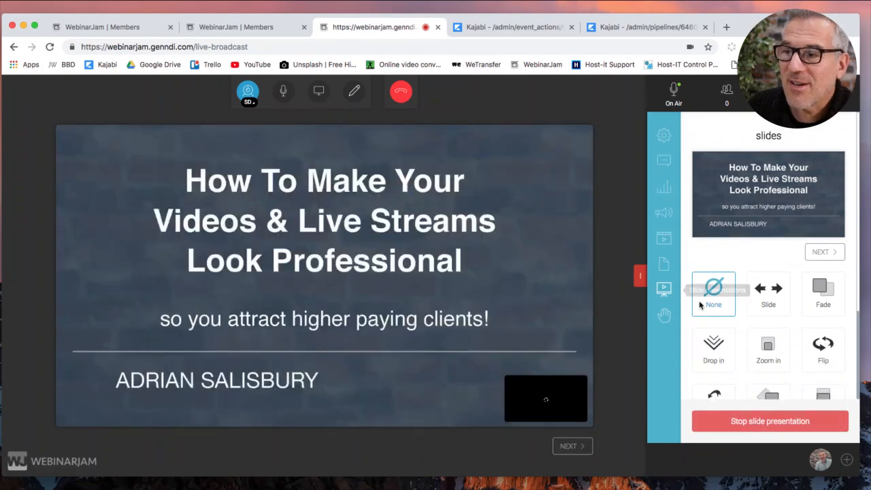
pyautogui.click(578, 447)
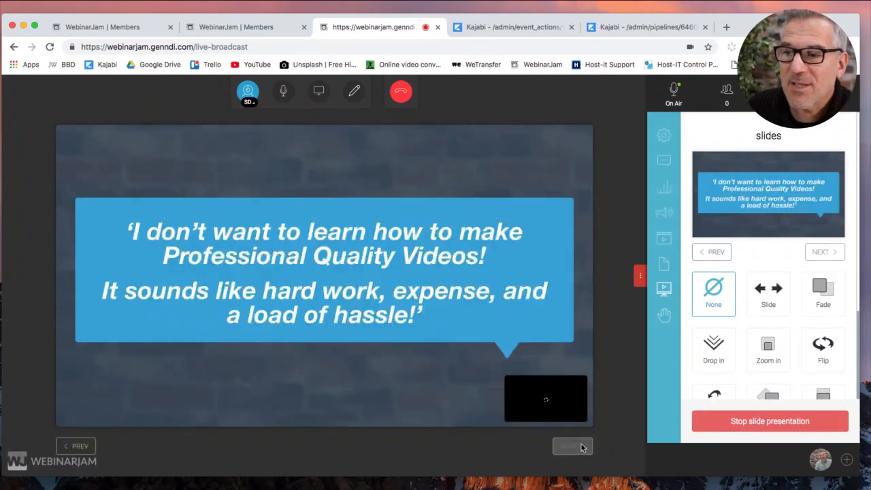
pyautogui.click(580, 447)
pyautogui.click(580, 446)
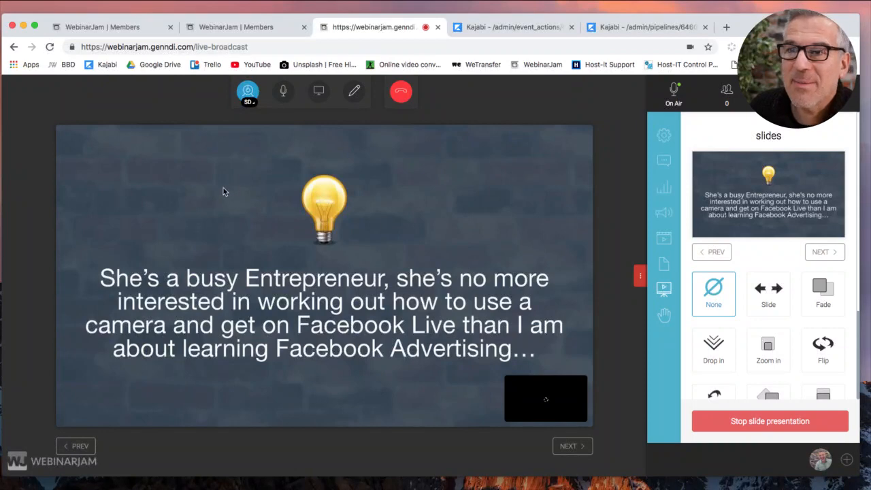
pyautogui.click(740, 423)
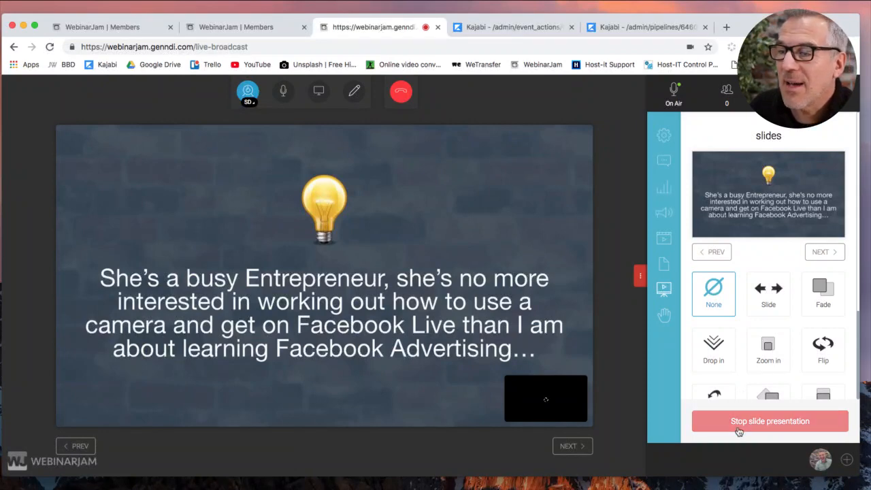
# End the live event and close the live room page.
pyautogui.click(400, 90)
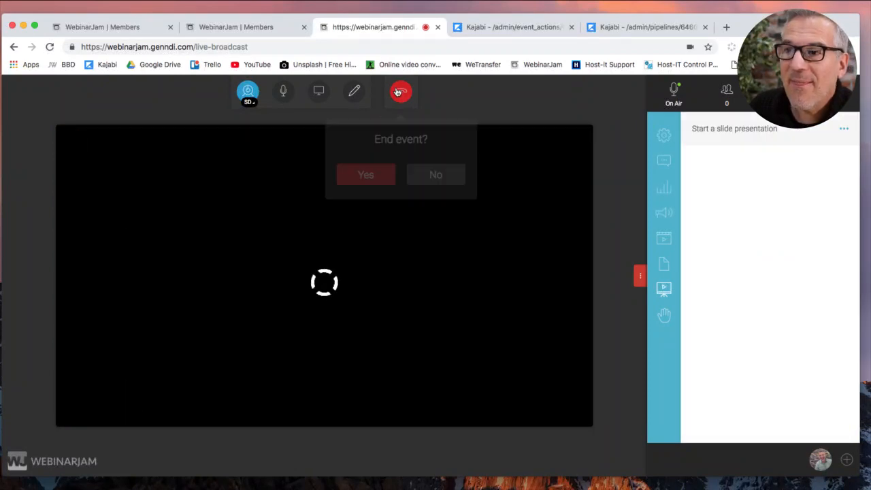
pyautogui.click(371, 180)
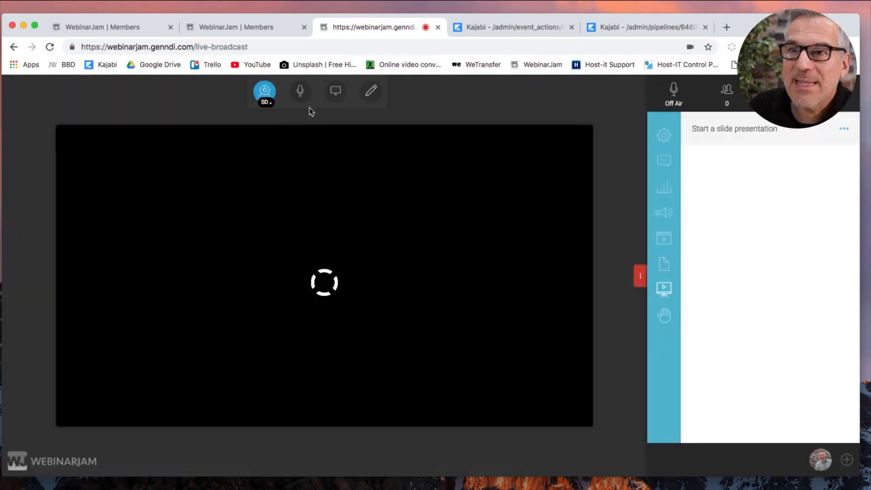
pyautogui.click(438, 27)
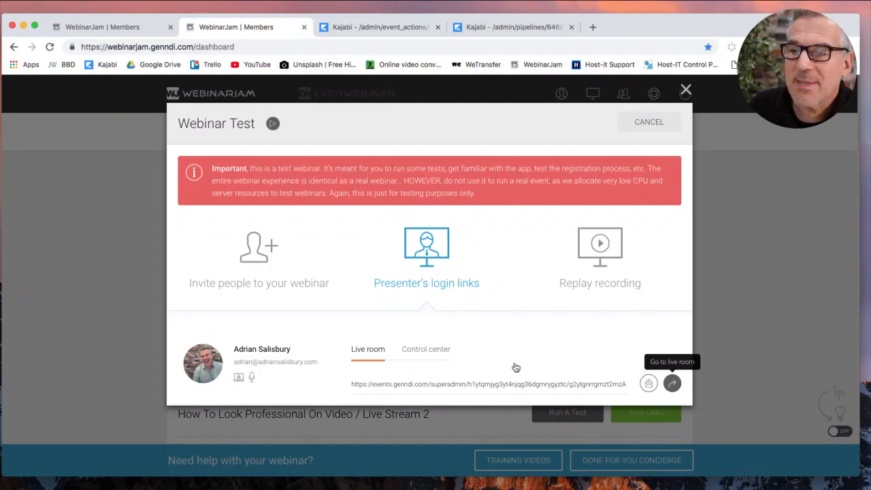
pyautogui.click(383, 29)
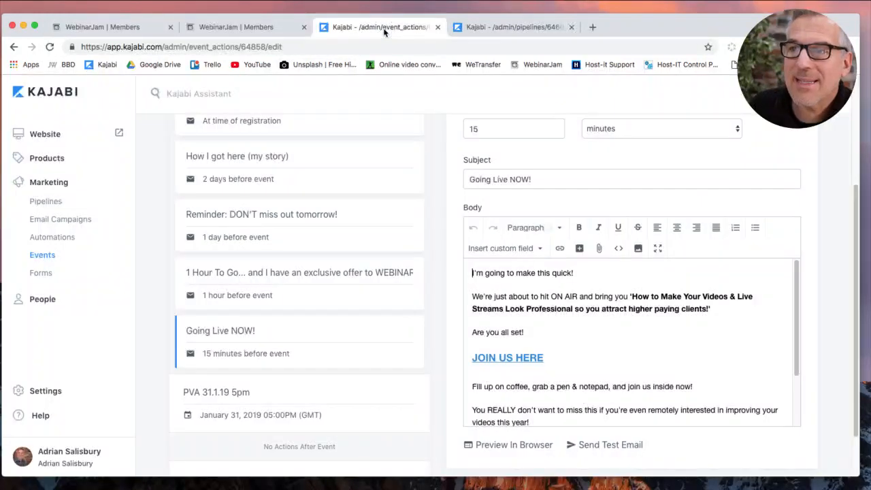
pyautogui.click(502, 27)
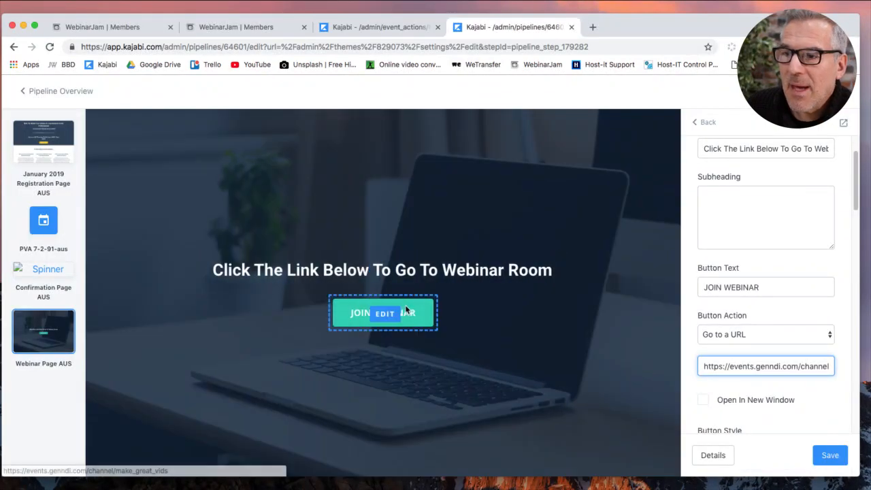
pyautogui.tripleClick(779, 365)
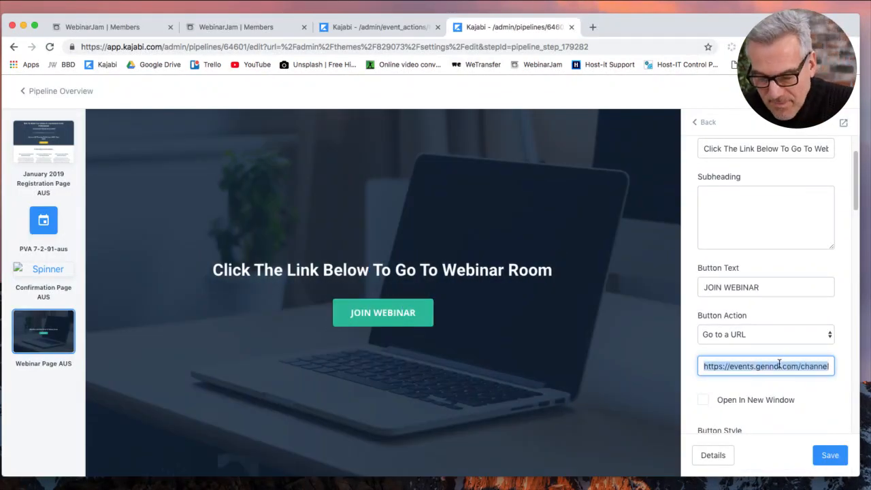
pyautogui.press('super+v')
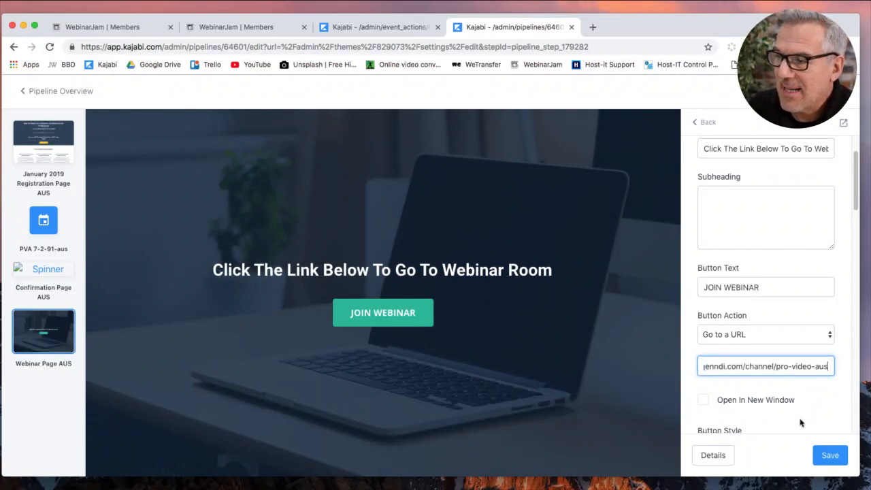
pyautogui.click(828, 457)
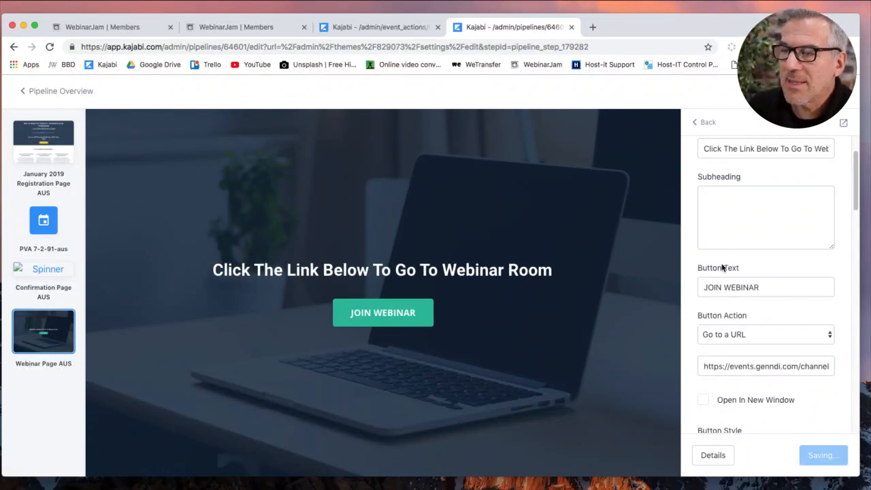
pyautogui.scroll(-10, 771, 404)
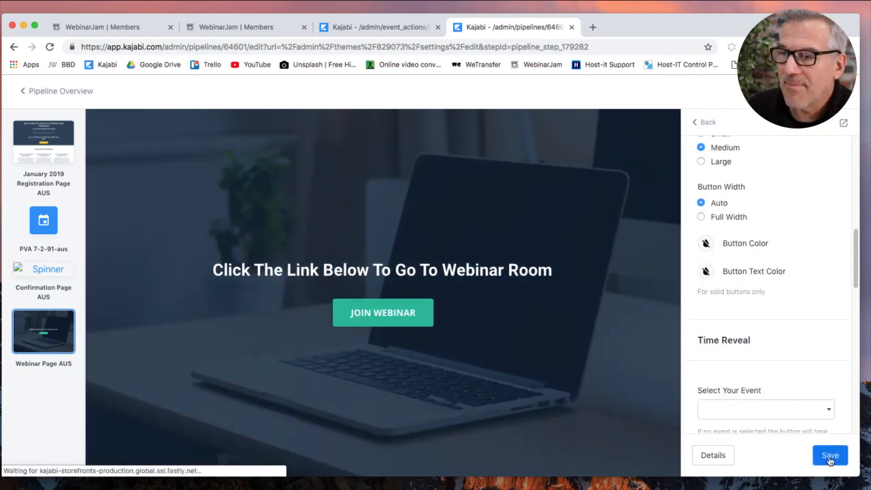
pyautogui.click(829, 457)
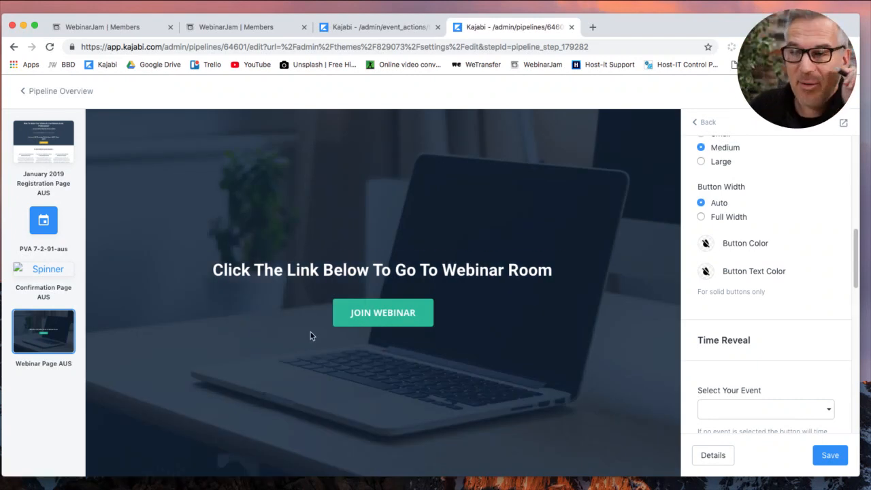
pyautogui.click(362, 321)
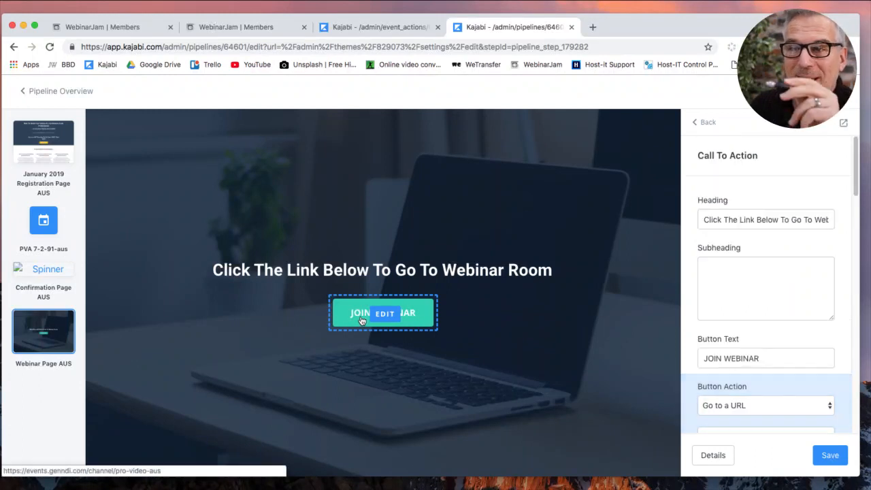
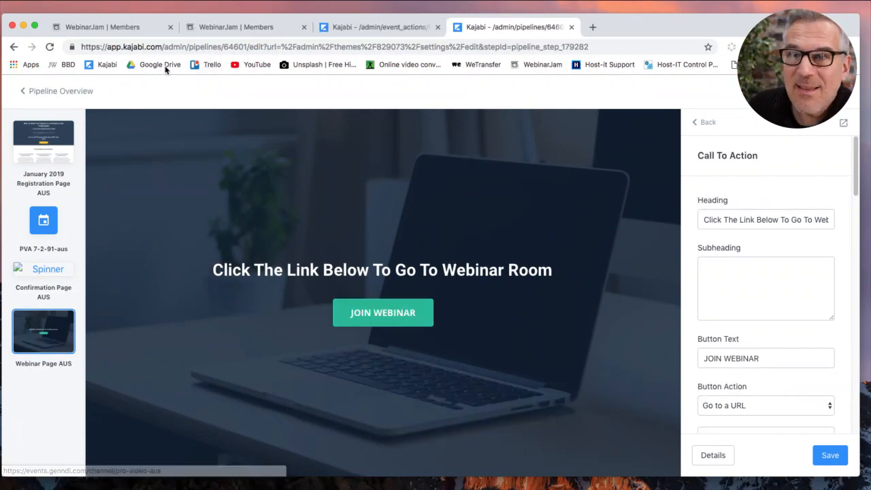
# Leave the Webinar Page AUS editor and scroll through the PVA 7 2 2019 AUS pipeline.
pyautogui.click(42, 90)
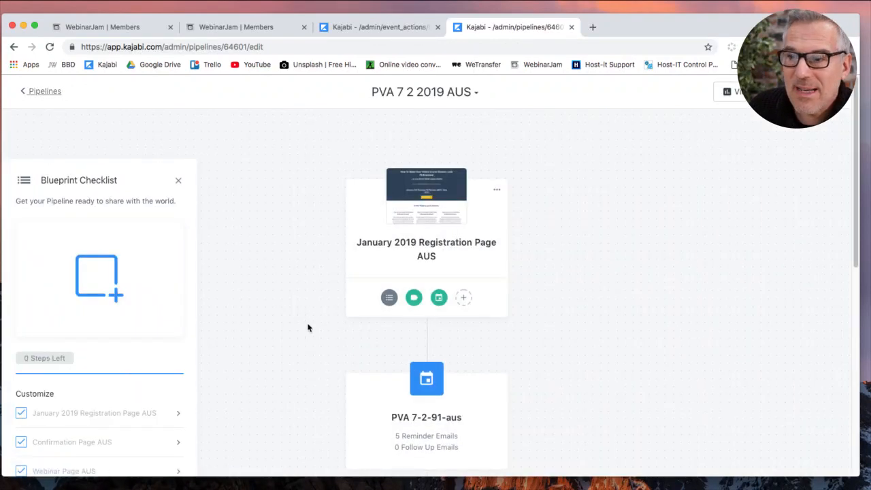
pyautogui.scroll(-10, 307, 328)
# Add the existing January 2019 Webinar REPLAY AUS landing page as a pipeline step and open it.
pyautogui.click(451, 308)
pyautogui.click(434, 281)
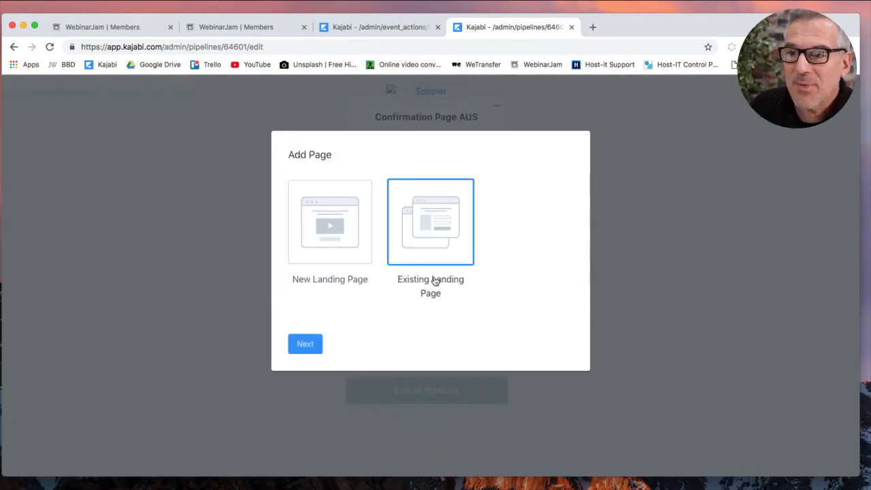
pyautogui.click(303, 344)
pyautogui.click(379, 183)
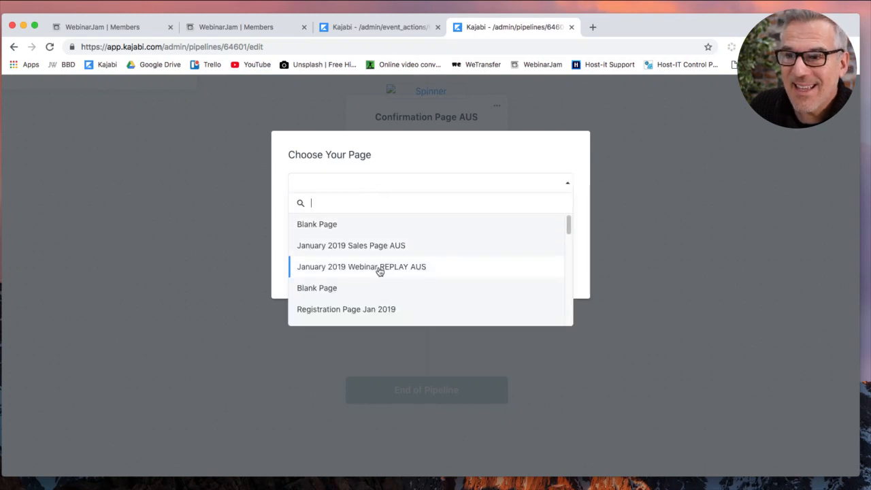
pyautogui.click(379, 268)
pyautogui.click(346, 217)
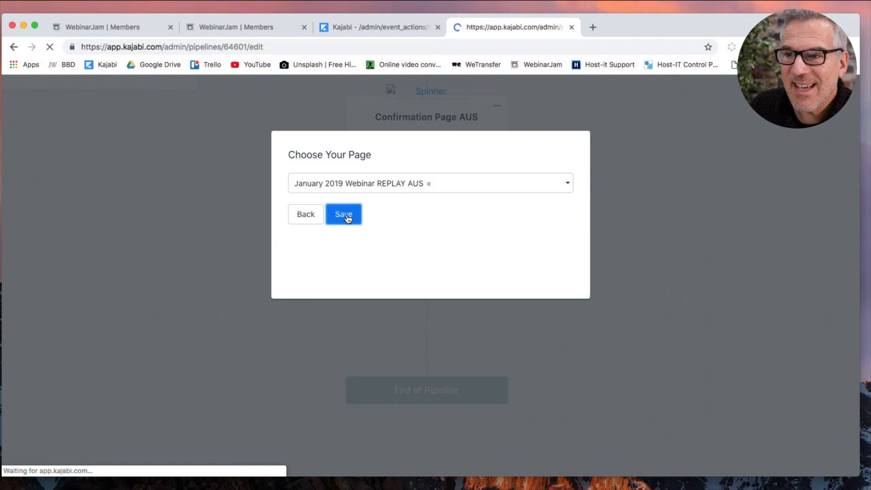
pyautogui.scroll(-10, 524, 359)
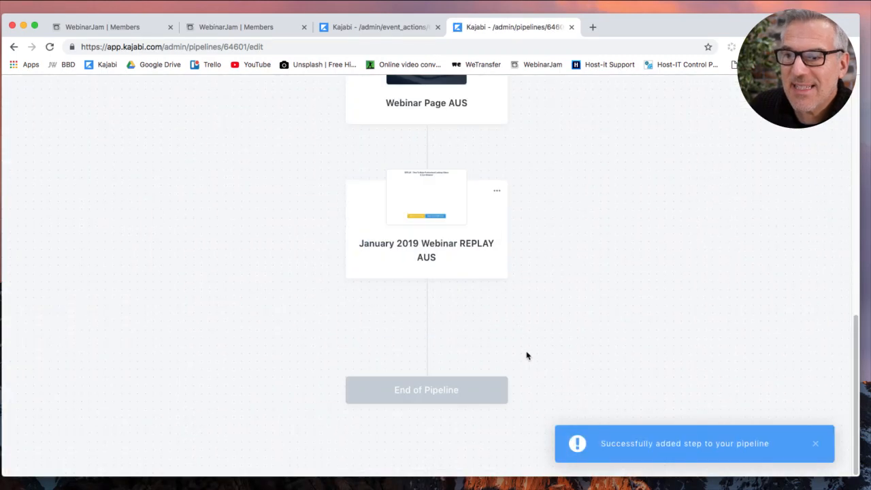
pyautogui.click(431, 204)
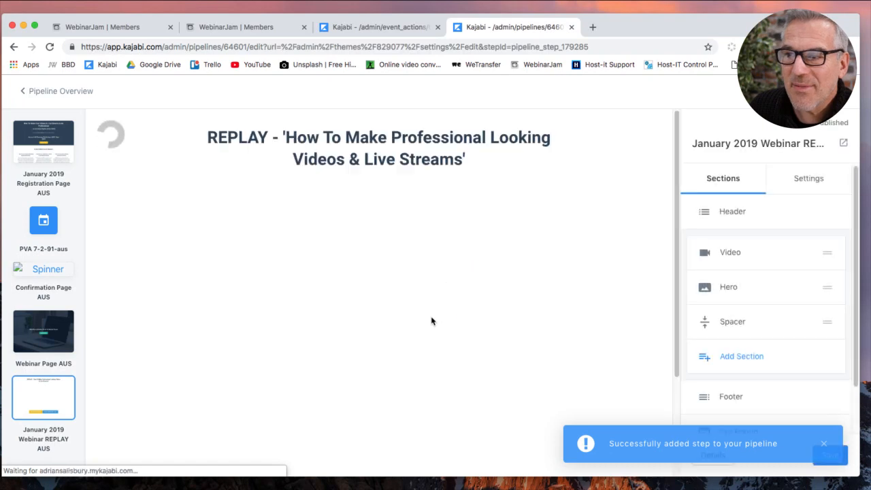
# Check the replay video block's settings and its available video actions.
pyautogui.scroll(-1, 577, 295)
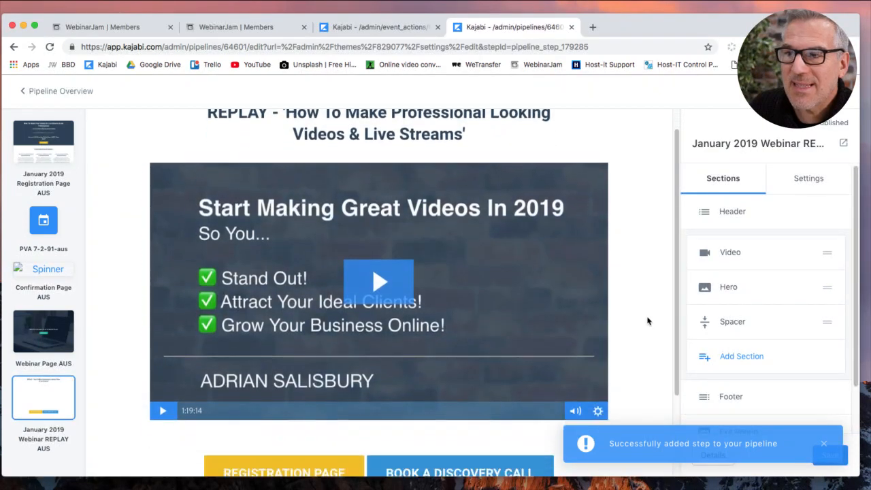
pyautogui.click(578, 296)
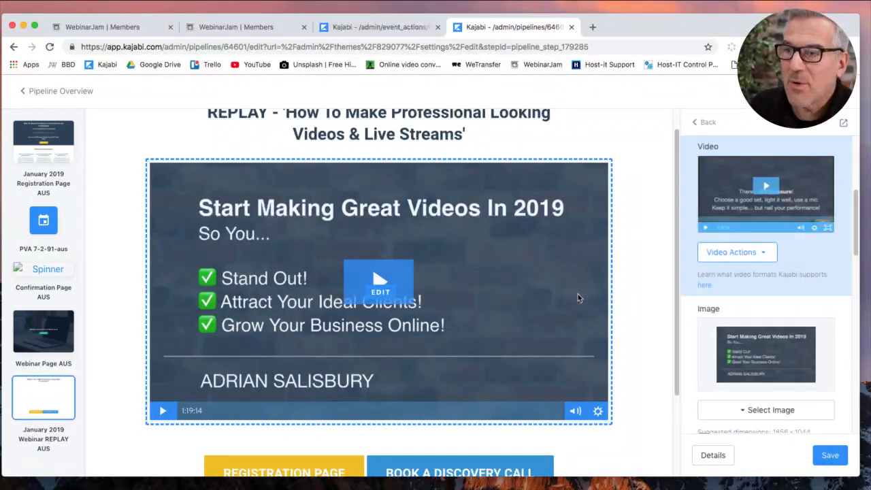
pyautogui.click(720, 255)
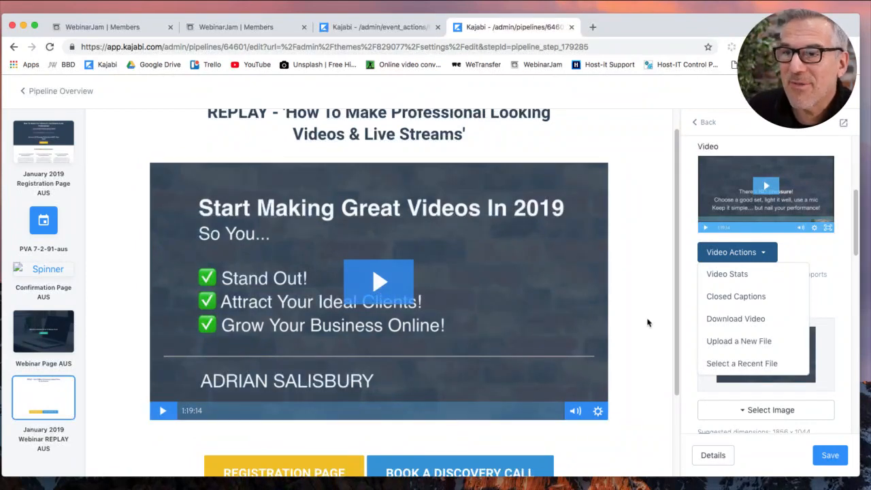
pyautogui.scroll(1, 648, 324)
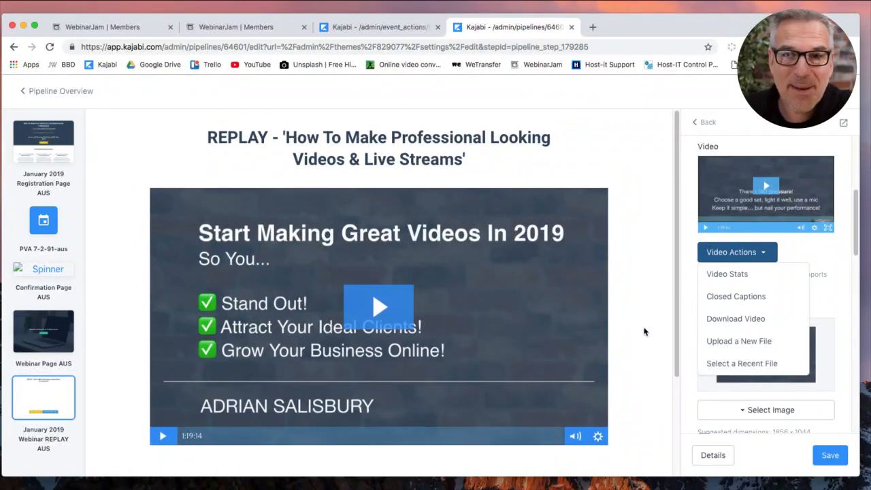
pyautogui.scroll(-5, 645, 331)
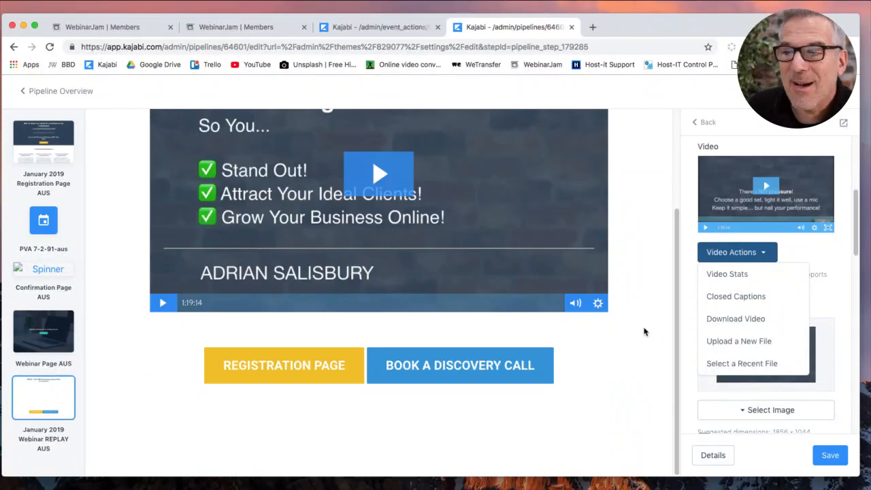
# Check the REGISTRATION PAGE and BOOK A DISCOVERY CALL button links, save, and return to the pipeline.
pyautogui.click(324, 372)
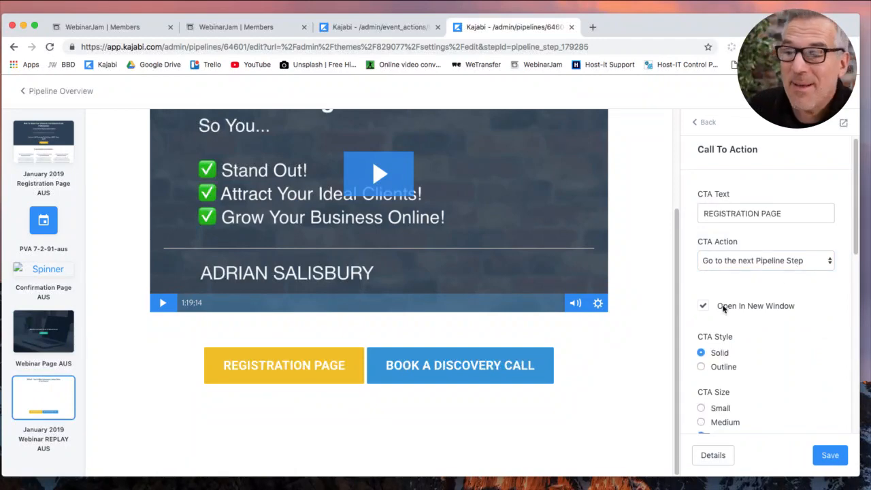
pyautogui.click(513, 371)
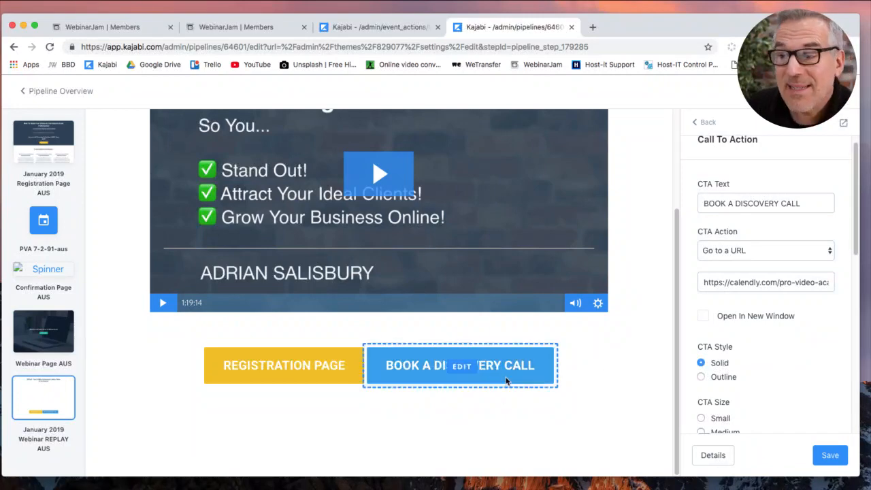
pyautogui.scroll(3, 606, 372)
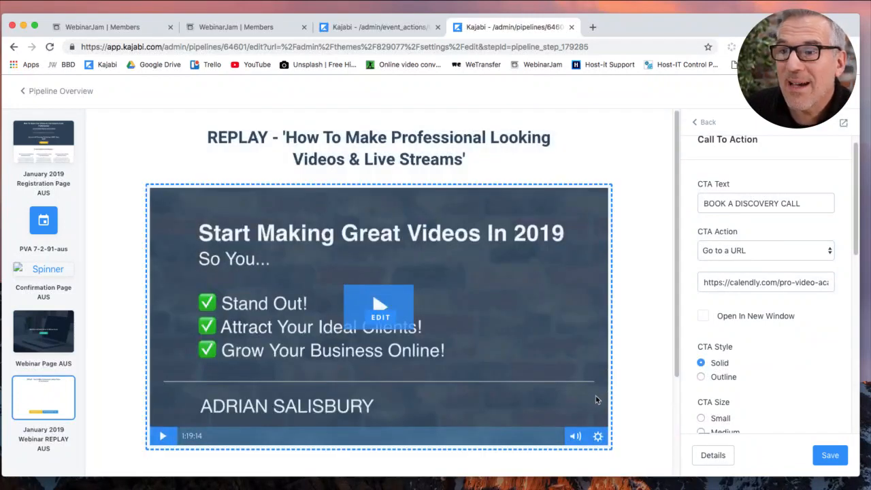
pyautogui.scroll(-3, 644, 387)
pyautogui.click(837, 462)
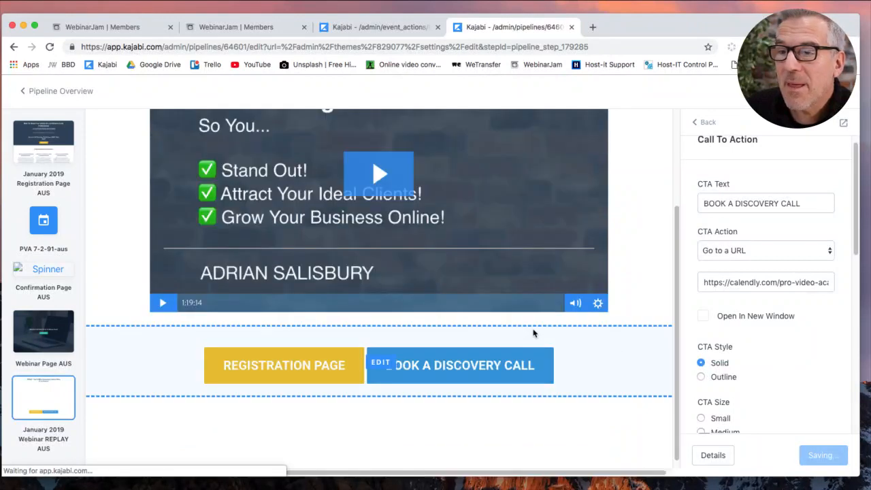
pyautogui.click(59, 92)
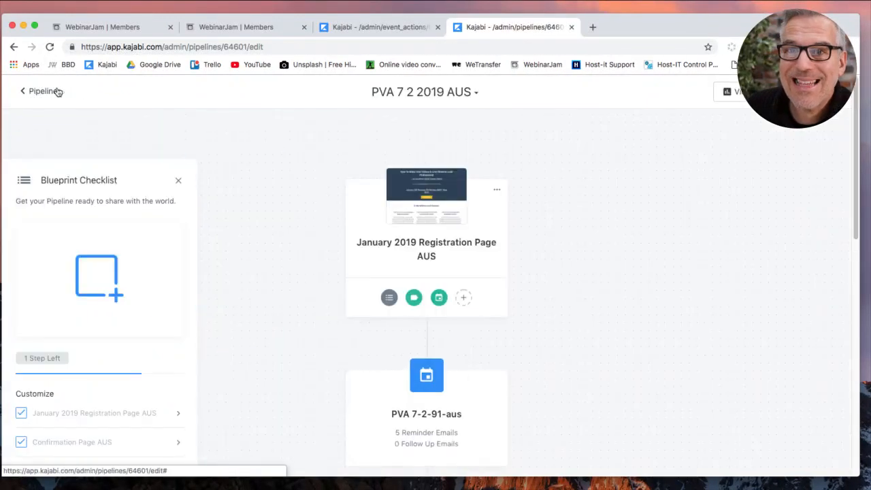
# Add the existing January 2019 Sales Page AUS landing page as a step after the REPLAY page.
pyautogui.scroll(-10, 281, 371)
pyautogui.moveTo(463, 312)
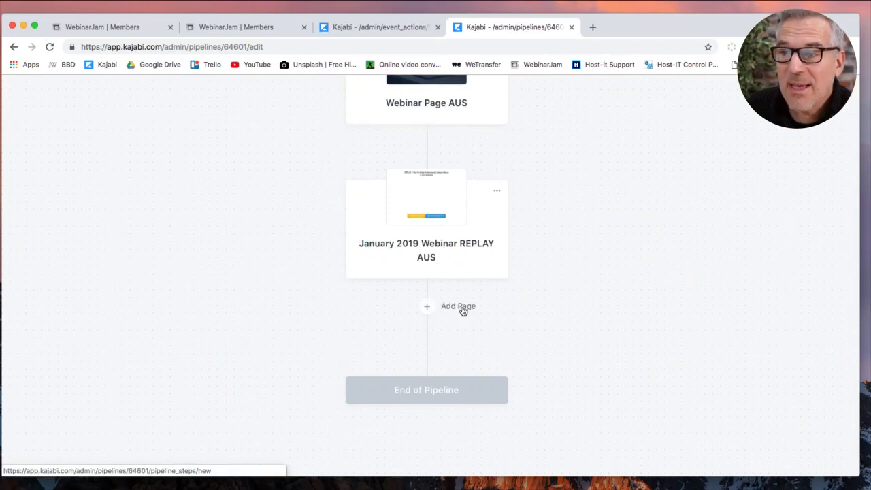
pyautogui.click(462, 307)
pyautogui.click(439, 258)
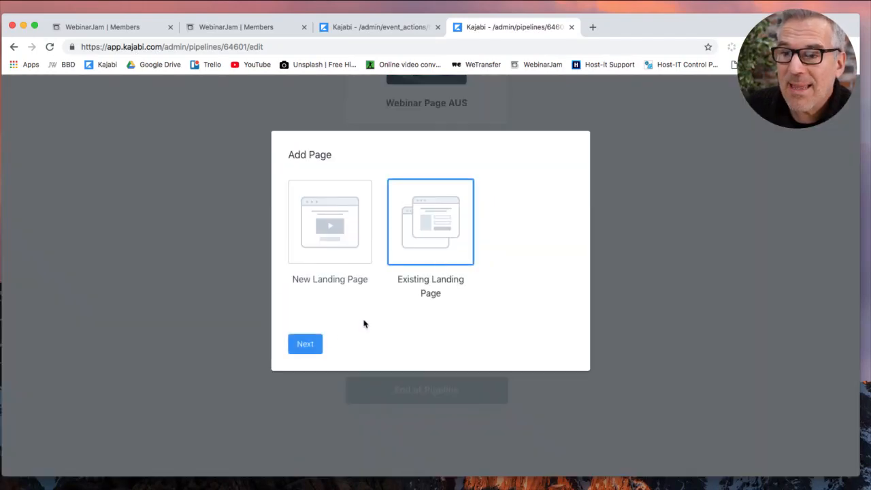
pyautogui.click(305, 344)
pyautogui.click(515, 183)
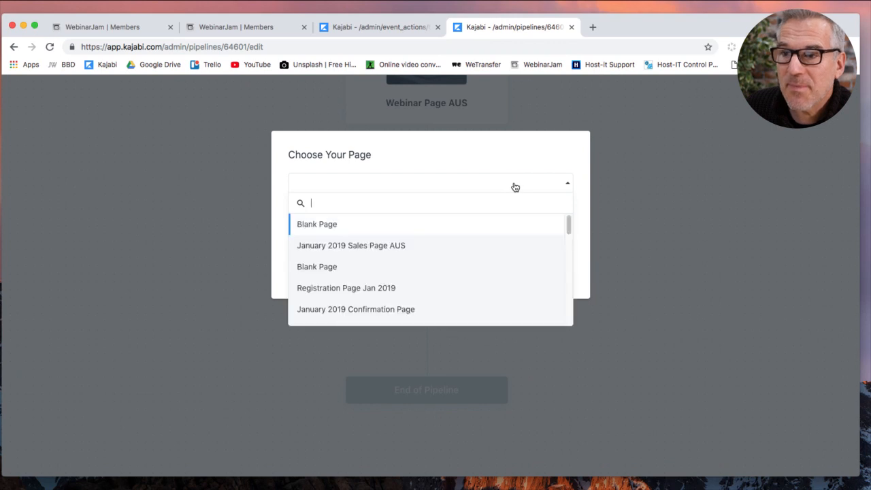
pyautogui.click(400, 246)
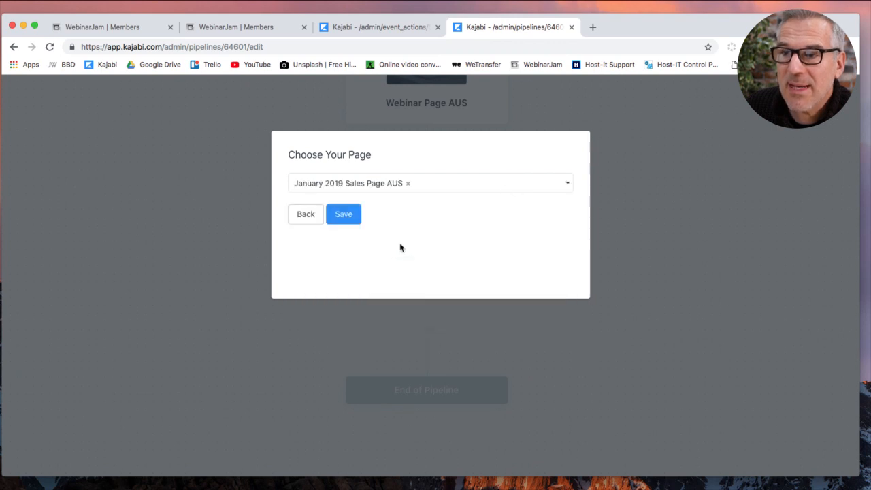
pyautogui.click(350, 216)
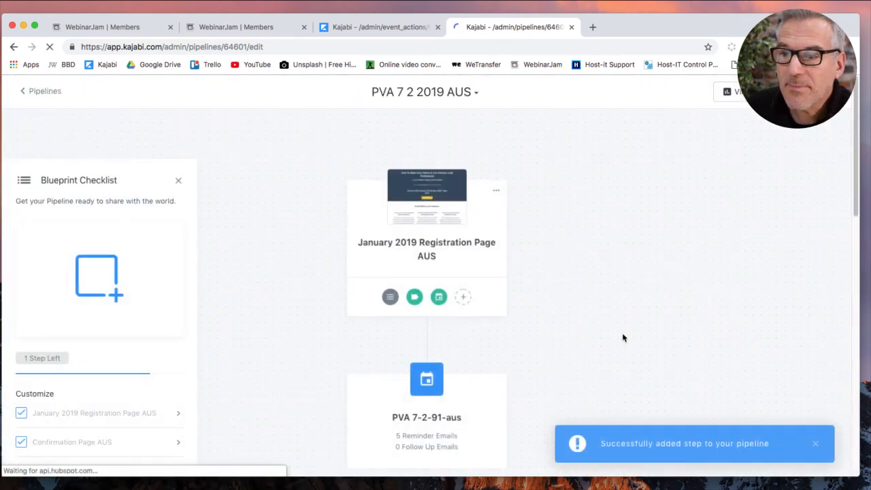
pyautogui.scroll(-10, 565, 350)
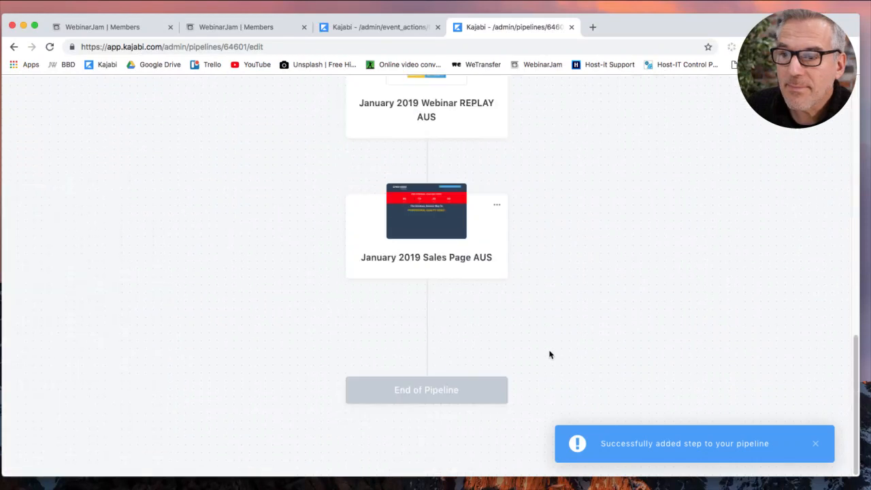
pyautogui.click(450, 232)
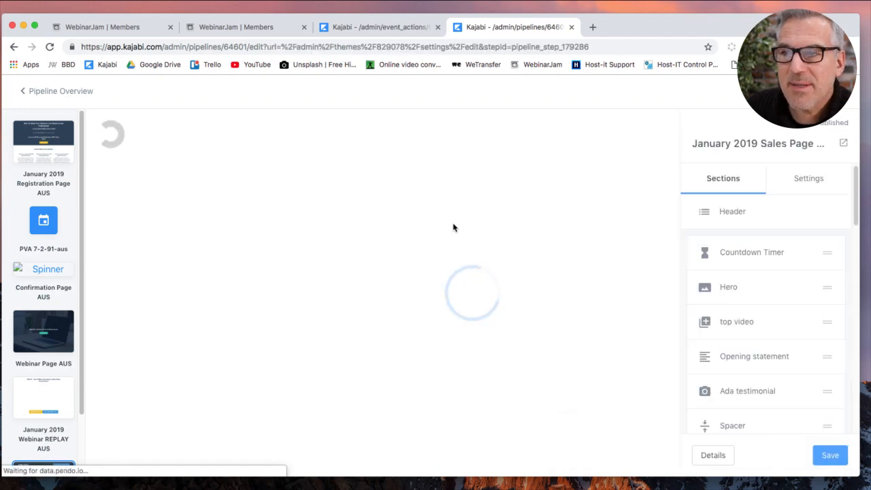
pyautogui.click(738, 251)
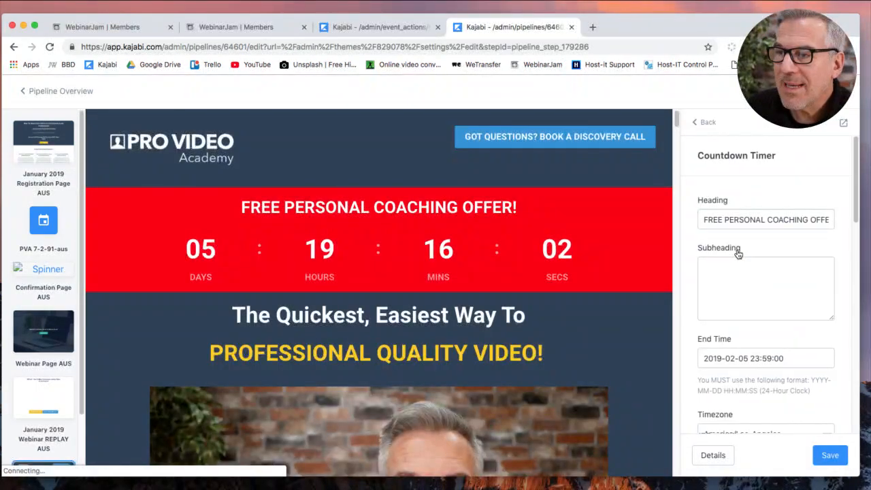
pyautogui.scroll(-3, 754, 361)
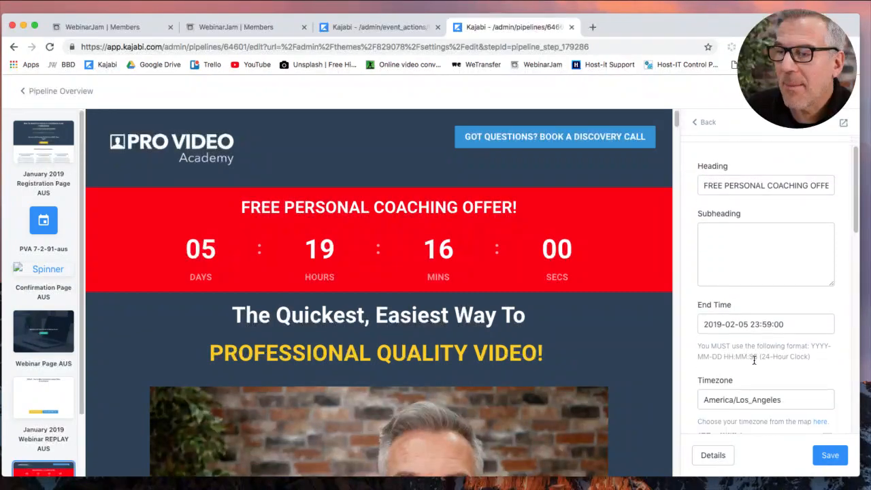
pyautogui.doubleClick(763, 289)
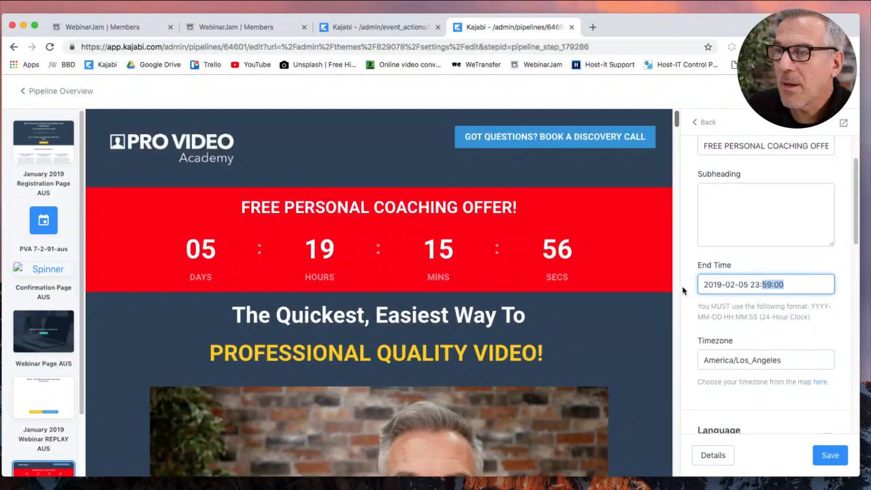
pyautogui.click(741, 285)
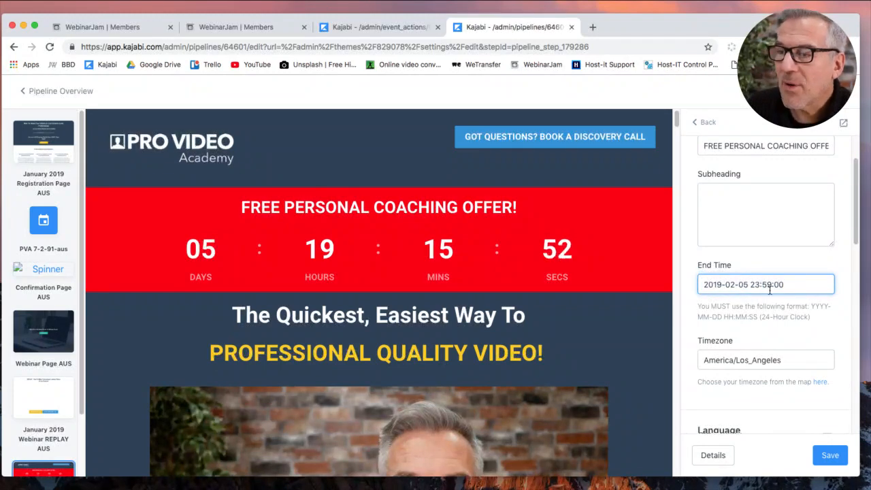
pyautogui.click(688, 295)
pyautogui.scroll(-3, 666, 367)
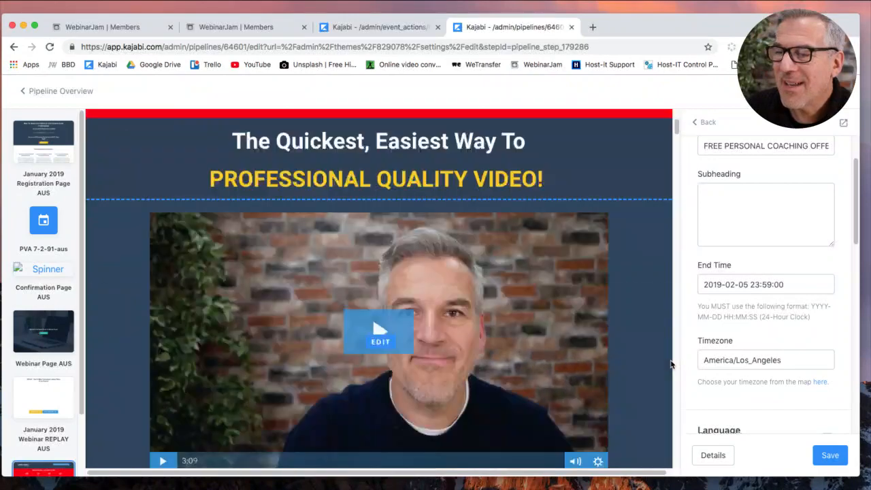
pyautogui.scroll(1, 698, 345)
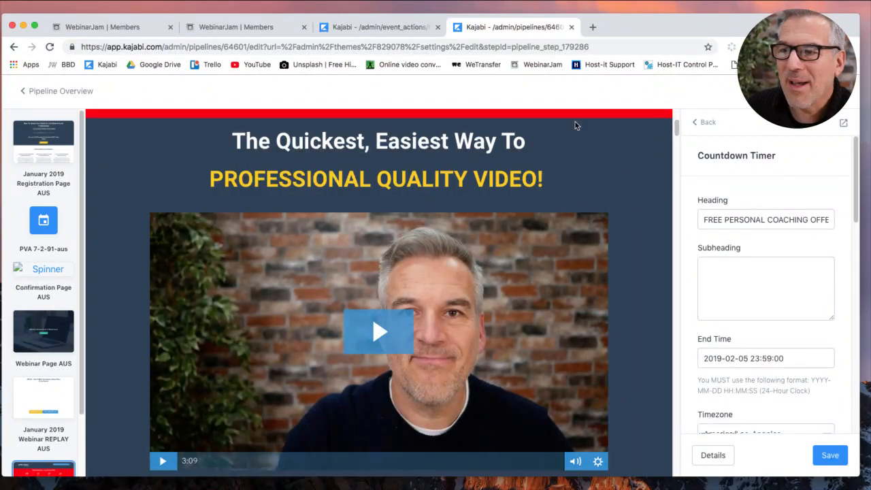
pyautogui.scroll(3, 618, 218)
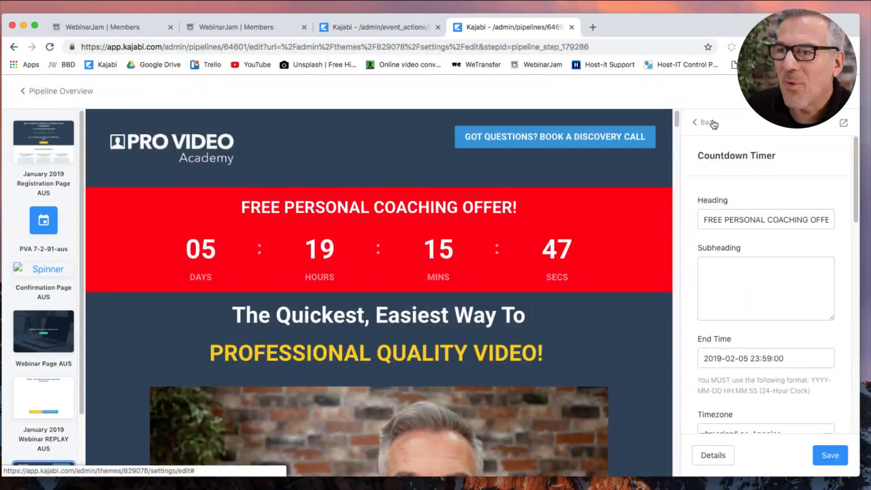
# Review the Sales Page sections, save the page, and return to the pipeline overview.
pyautogui.click(706, 122)
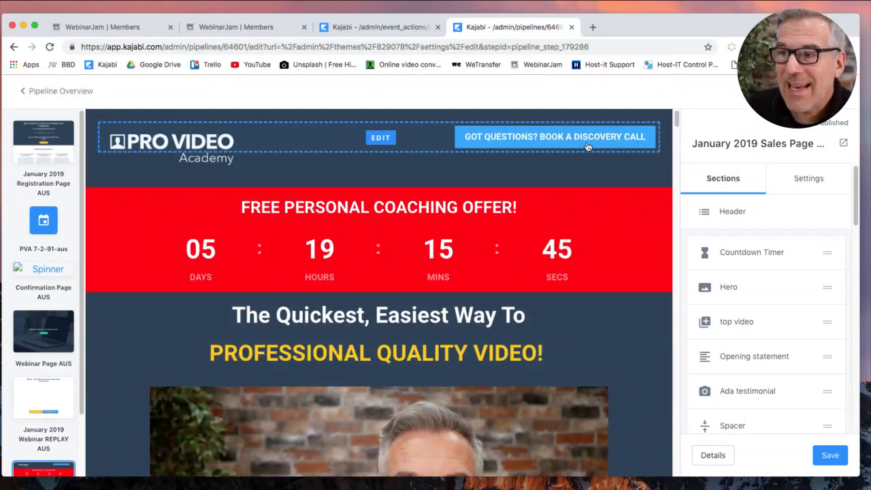
pyautogui.scroll(-7, 656, 395)
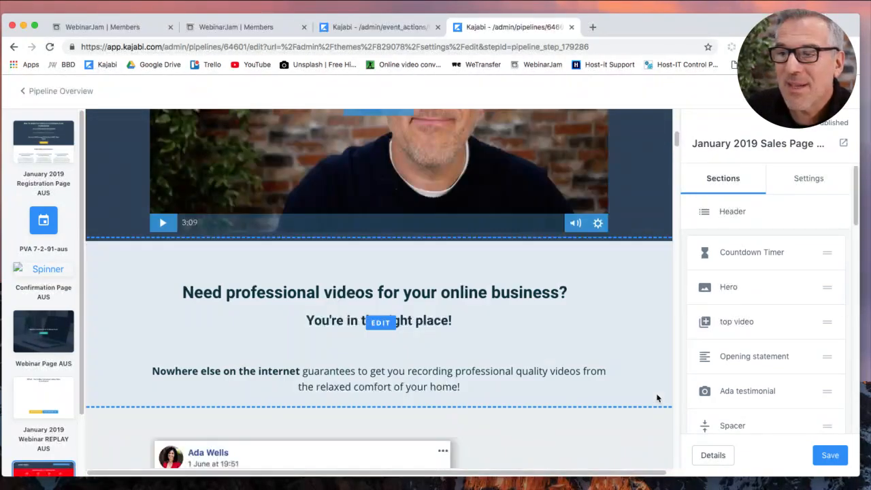
pyautogui.scroll(-15, 657, 398)
pyautogui.scroll(-20, 657, 398)
pyautogui.scroll(14, 658, 401)
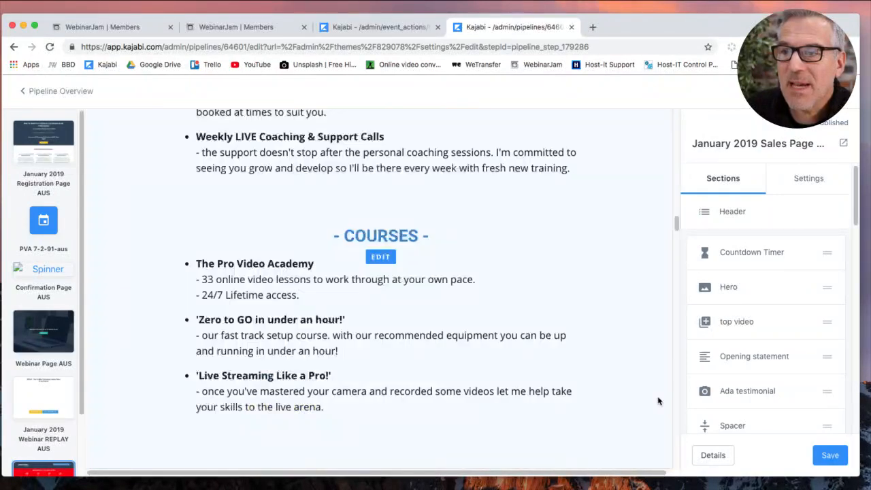
pyautogui.scroll(20, 658, 401)
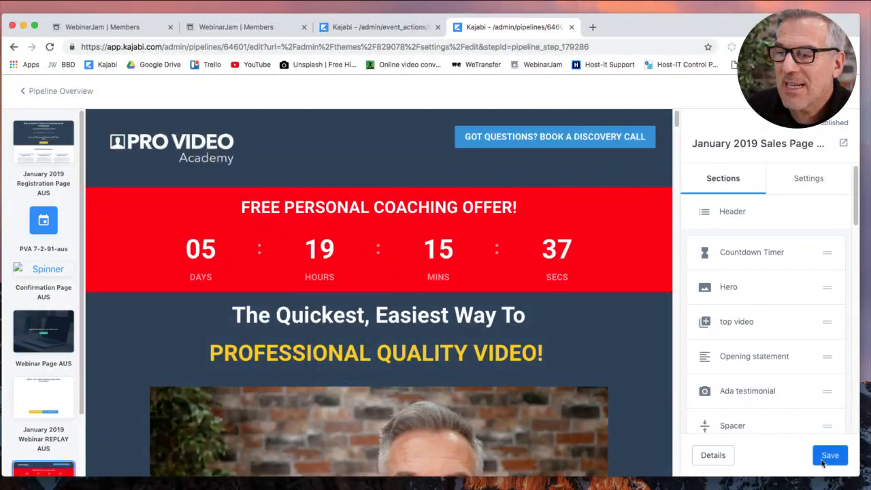
pyautogui.click(829, 456)
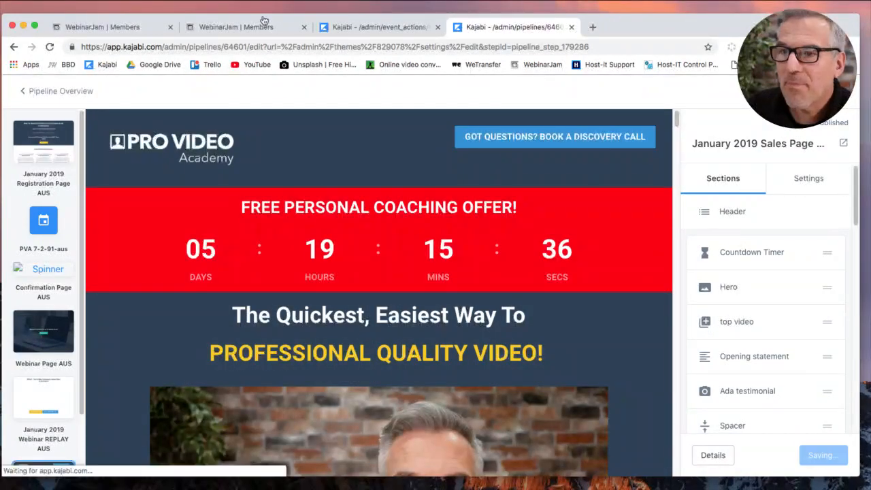
pyautogui.click(39, 92)
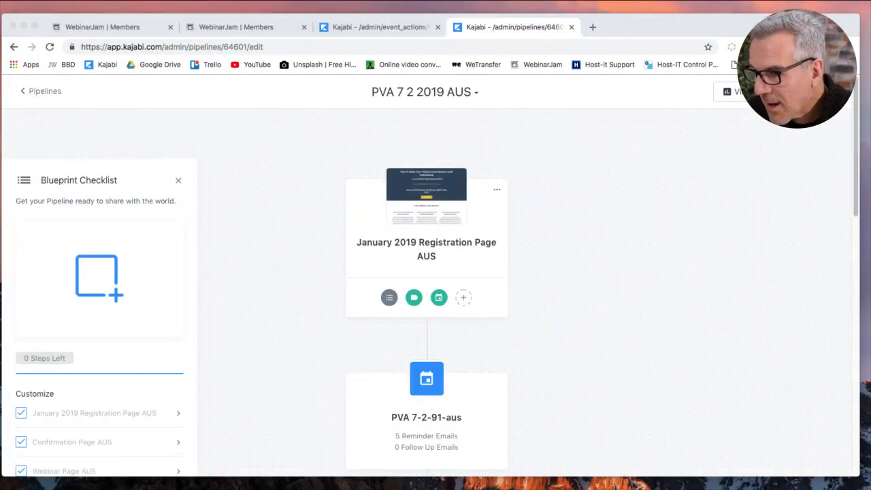
# Reopen January 2019 Sales Page AUS and scroll to the $99 x 12 and $997 payment buttons.
pyautogui.click(278, 271)
pyautogui.scroll(-15, 278, 270)
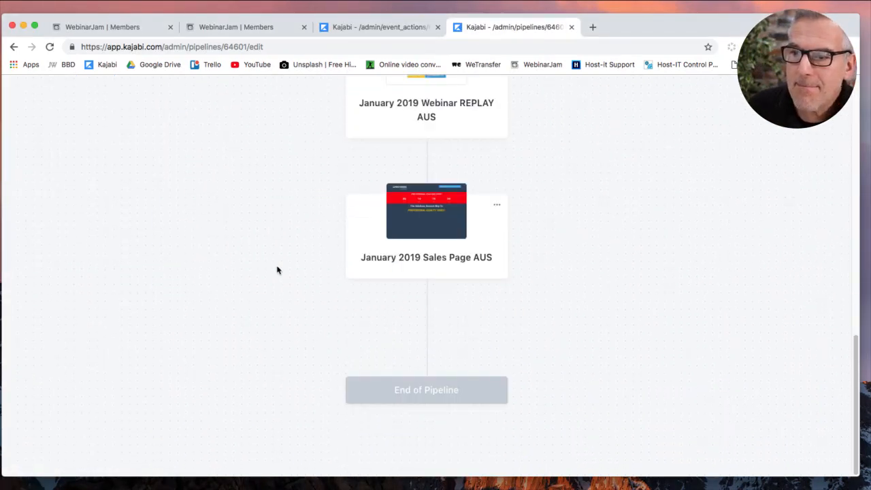
pyautogui.click(456, 233)
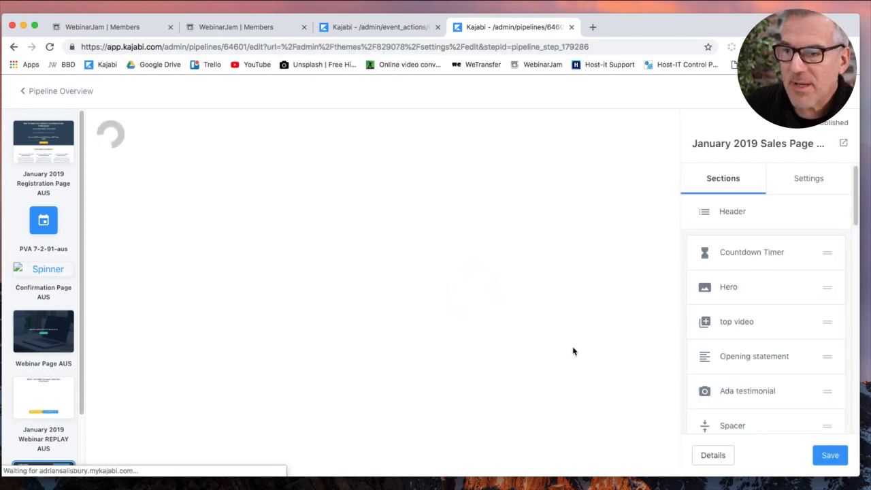
pyautogui.scroll(-15, 613, 367)
pyautogui.scroll(-10, 615, 371)
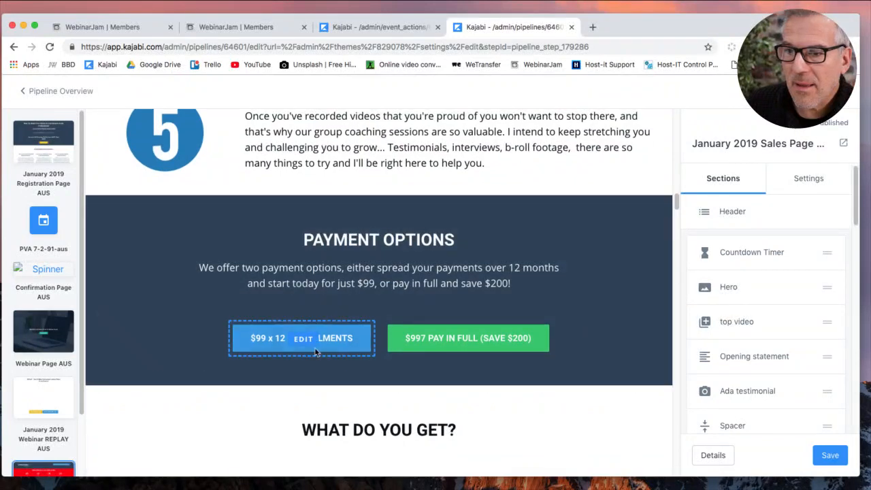
# Point the $99 x 12 INSTALLMENTS button to the PVA 2019 12 x $99 checkout and save.
pyautogui.click(320, 352)
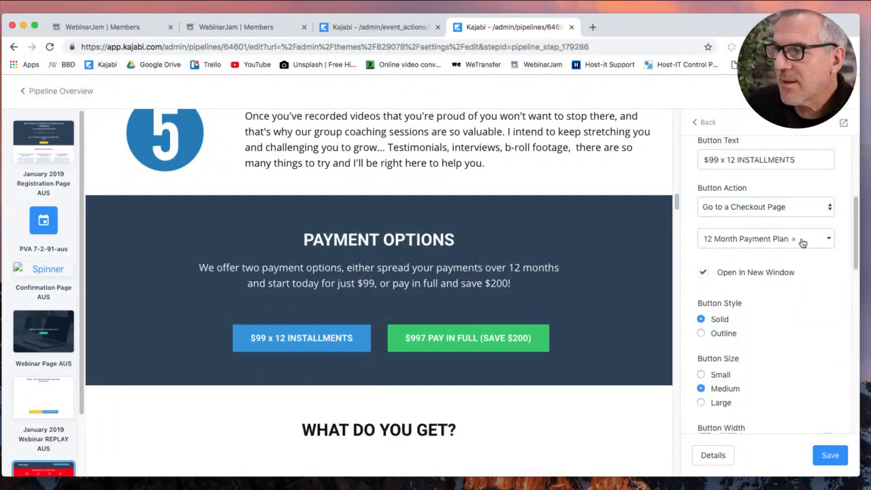
pyautogui.scroll(5, 800, 232)
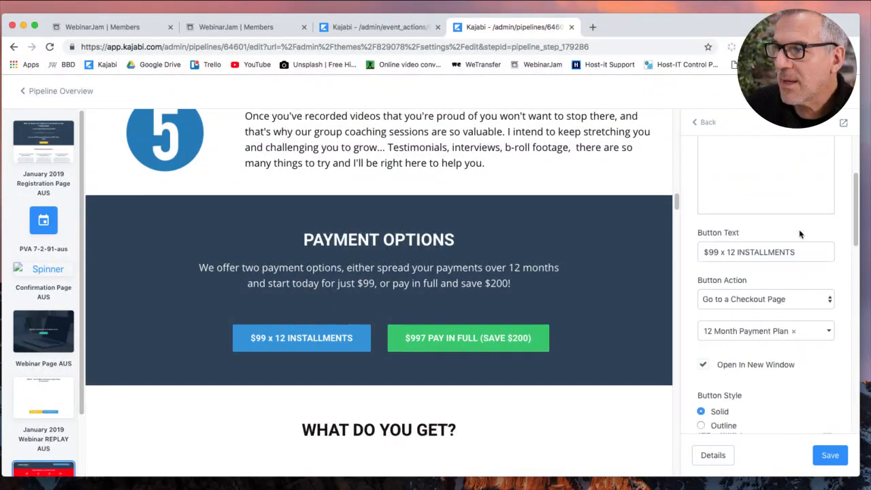
pyautogui.scroll(-10, 800, 234)
pyautogui.scroll(-5, 801, 241)
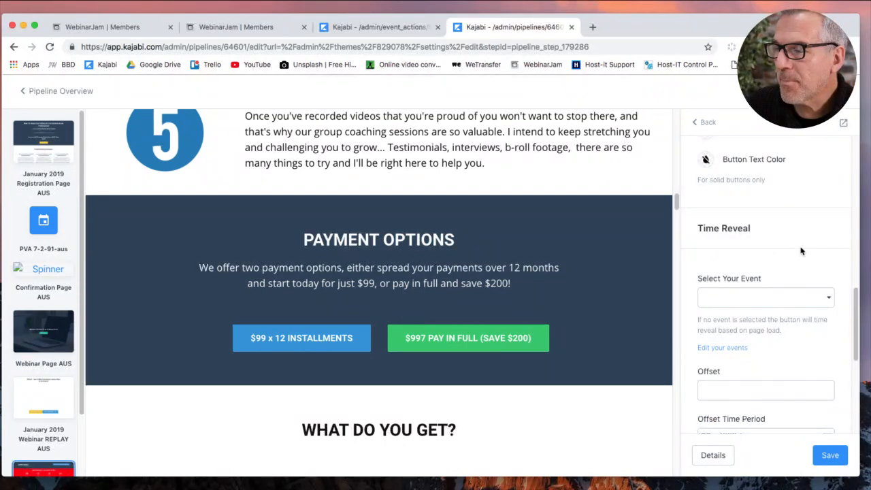
pyautogui.scroll(8, 800, 251)
pyautogui.scroll(-1, 801, 251)
pyautogui.scroll(-1, 800, 252)
pyautogui.click(799, 339)
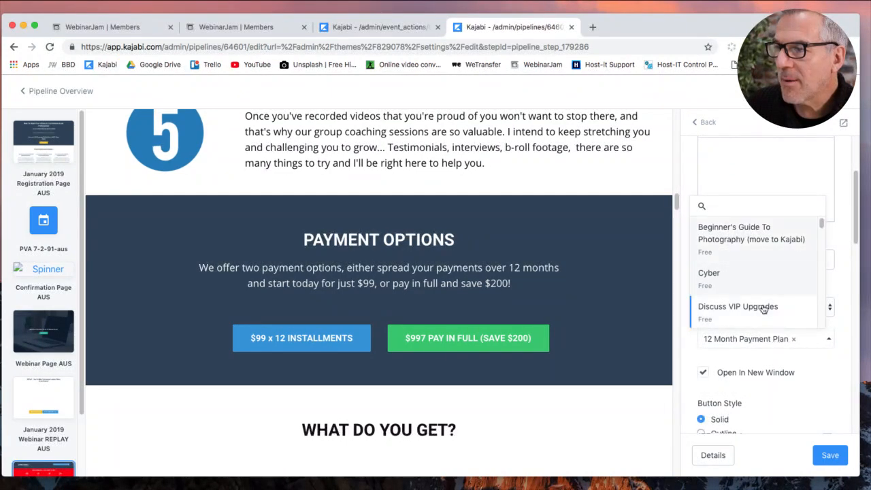
pyautogui.scroll(-5, 766, 314)
pyautogui.scroll(-5, 763, 308)
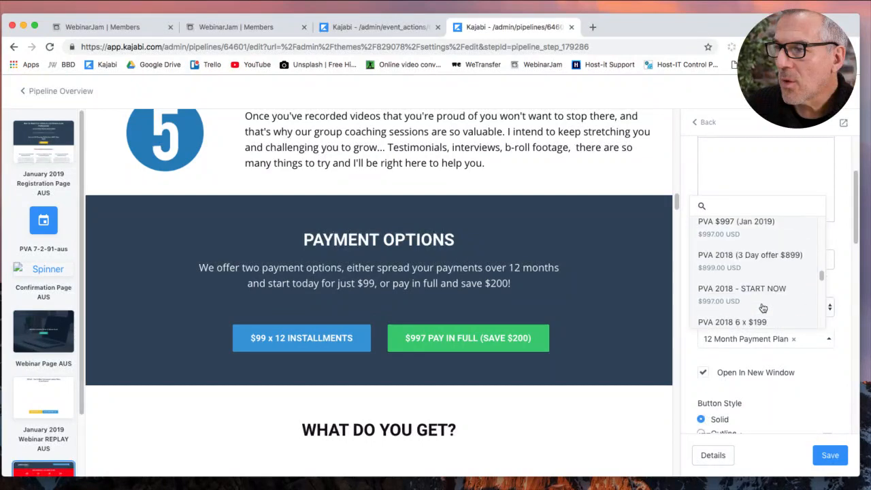
pyautogui.scroll(-5, 763, 308)
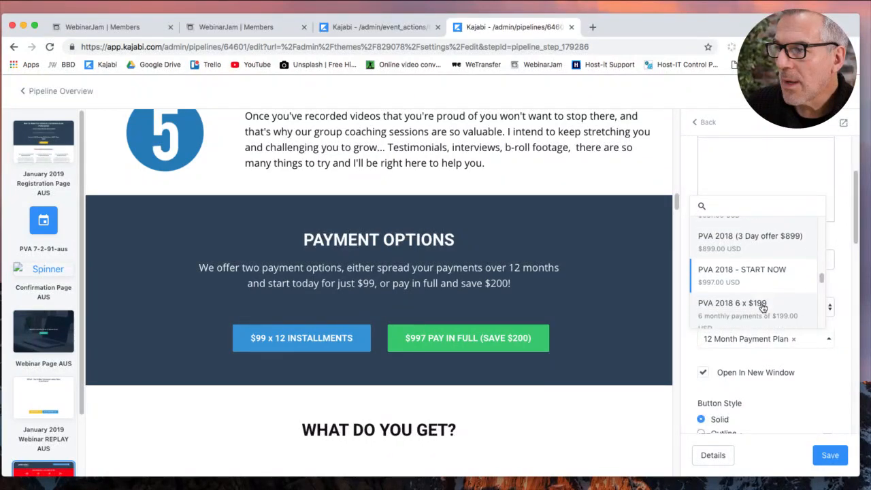
pyautogui.scroll(-3, 763, 308)
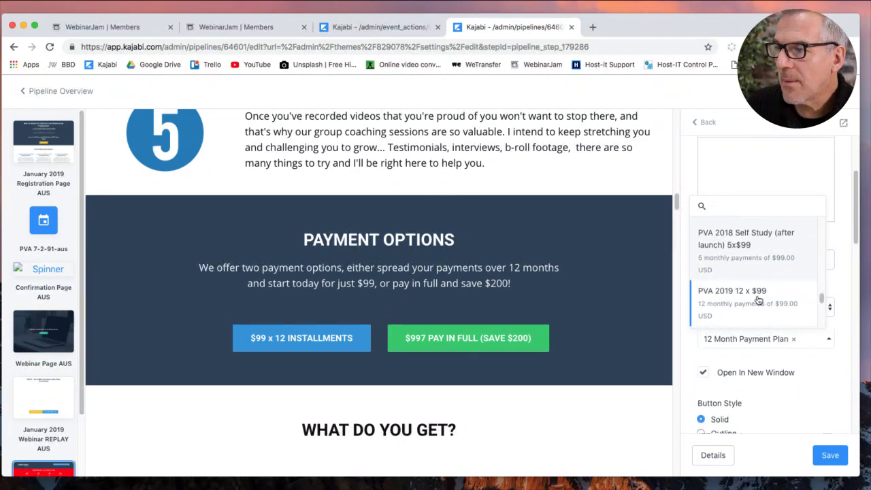
pyautogui.click(759, 300)
pyautogui.click(829, 455)
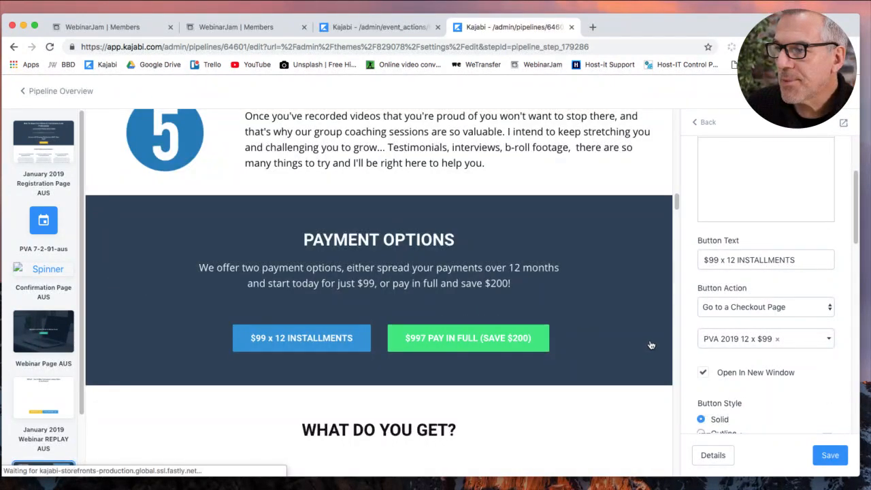
# Change the button's checkout offer to PVA $997 (Jan 2019), save, and return to the pipeline.
pyautogui.click(780, 342)
pyautogui.scroll(-5, 778, 320)
pyautogui.scroll(-5, 776, 294)
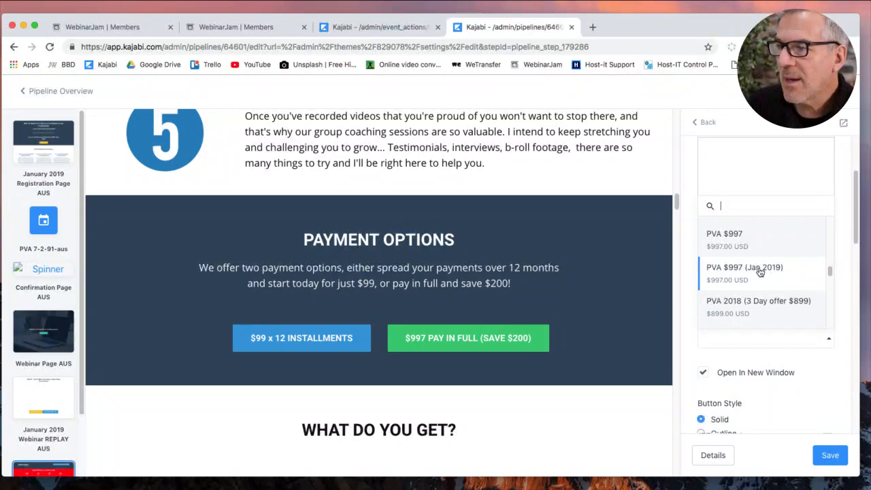
pyautogui.click(760, 271)
pyautogui.click(829, 454)
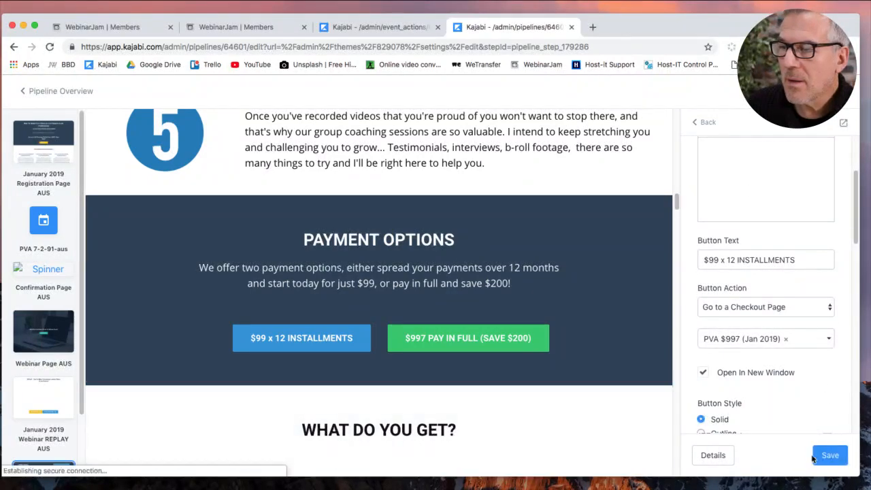
pyautogui.click(83, 91)
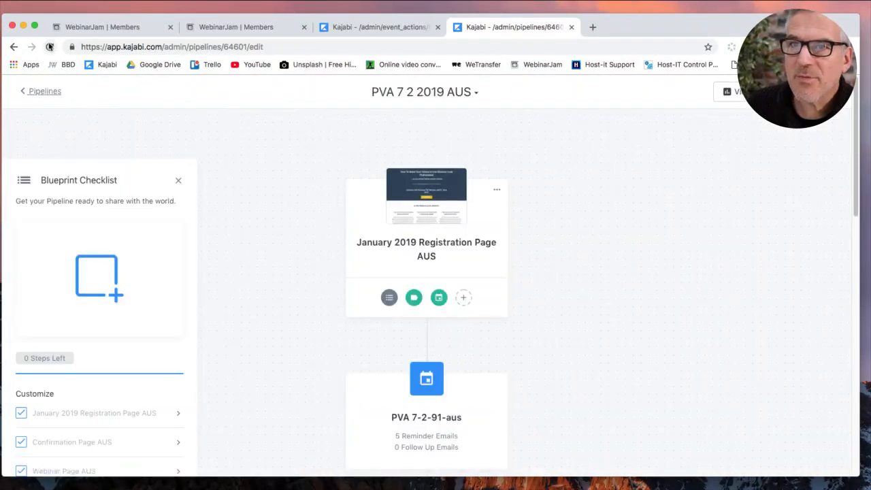
# Reload the pipeline and add the PVA $997 (Jan 2019) offer after the sales page.
pyautogui.click(49, 47)
pyautogui.scroll(-10, 526, 352)
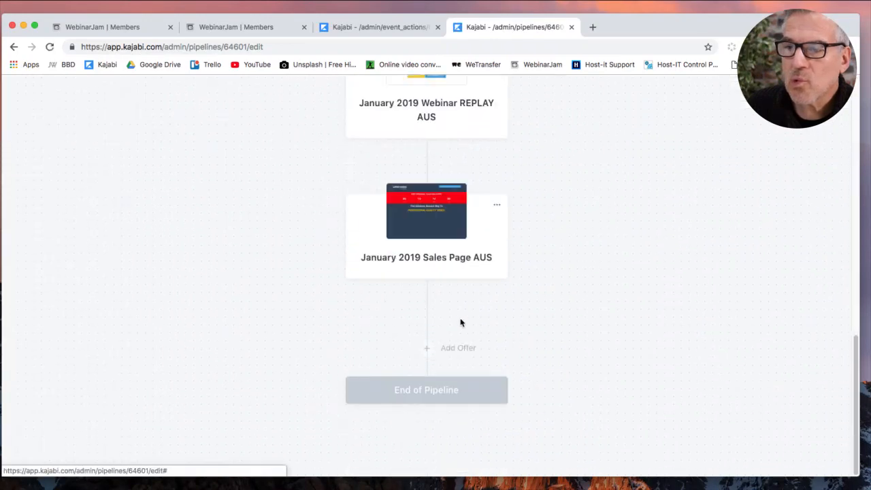
pyautogui.click(428, 350)
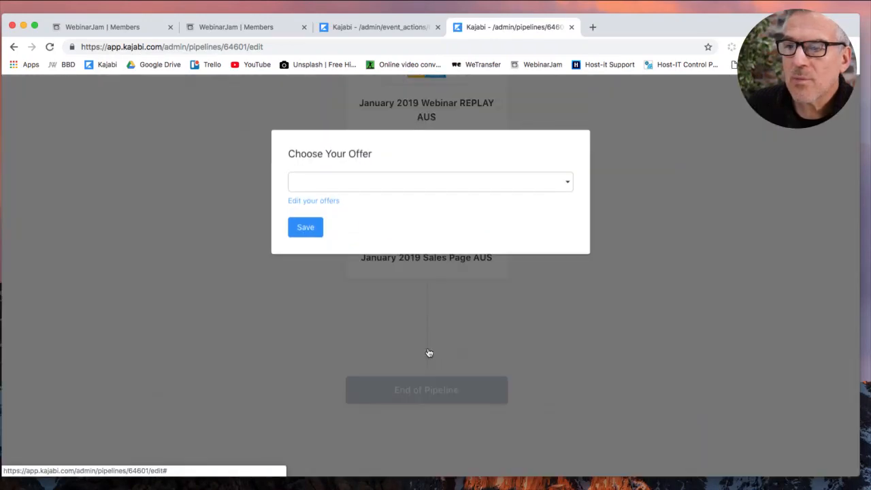
pyautogui.click(414, 183)
pyautogui.scroll(-1, 429, 289)
pyautogui.scroll(-6, 429, 290)
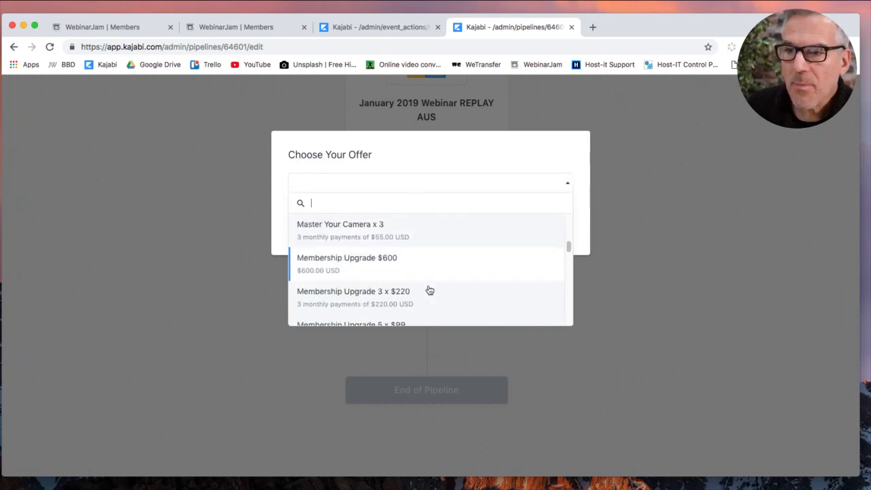
pyautogui.scroll(-4, 430, 291)
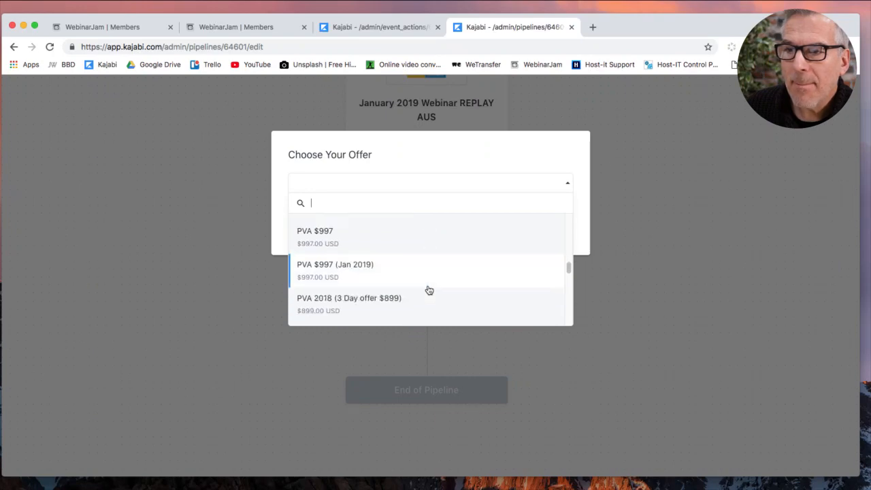
pyautogui.click(352, 274)
pyautogui.click(306, 229)
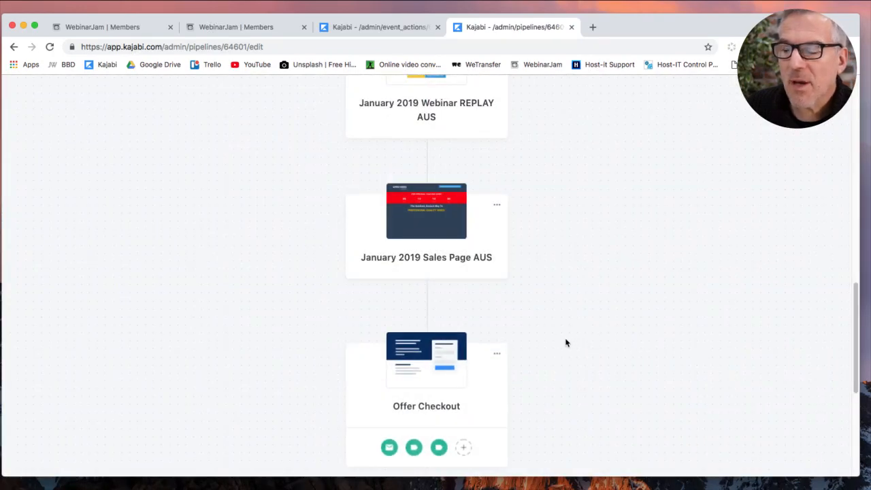
# Review the new Offer Checkout step and Welcome to PVA email in the pipeline.
pyautogui.scroll(-2, 568, 343)
pyautogui.scroll(-2, 566, 343)
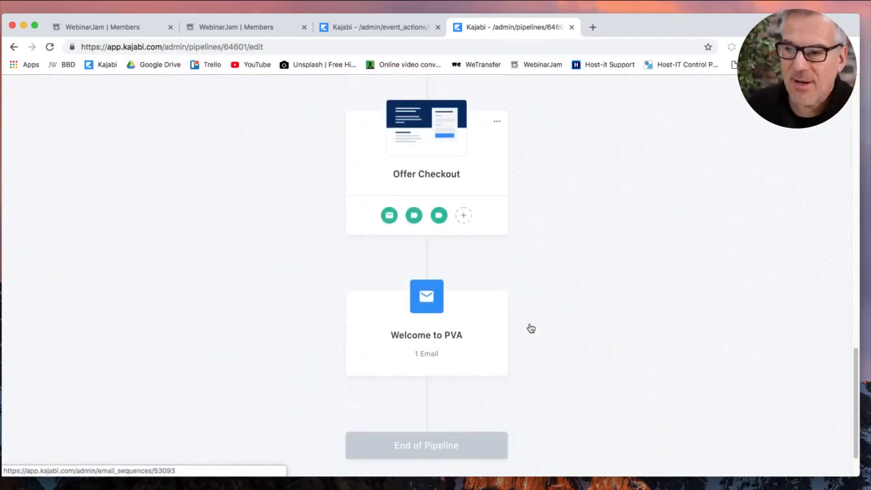
pyautogui.scroll(-1, 535, 329)
pyautogui.scroll(20, 512, 266)
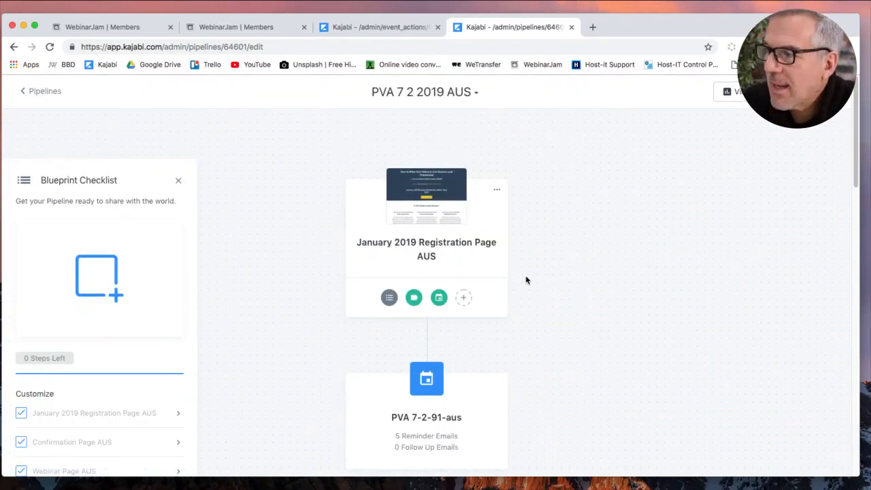
pyautogui.press('super+Tab')
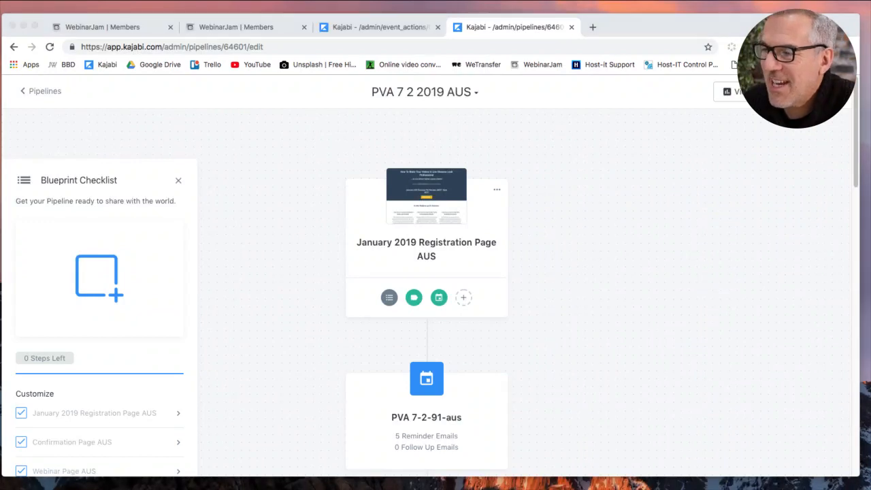
pyautogui.click(733, 268)
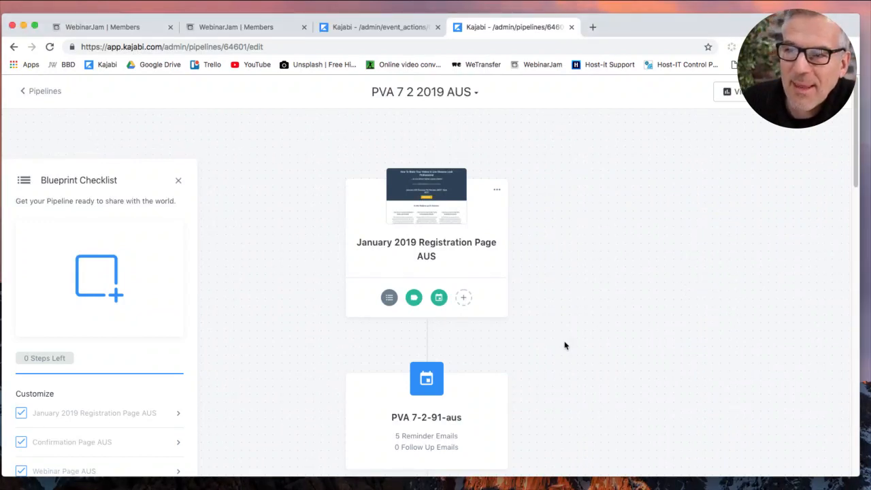
pyautogui.scroll(-1, 543, 364)
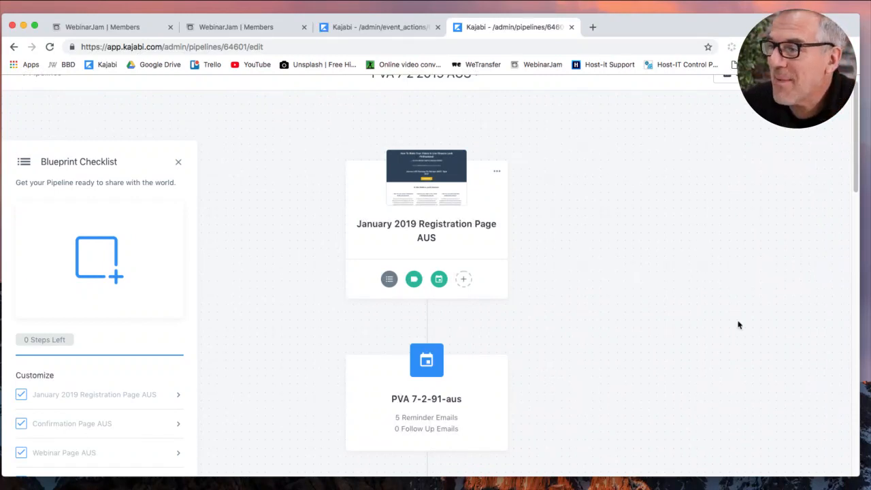
pyautogui.scroll(-3, 544, 349)
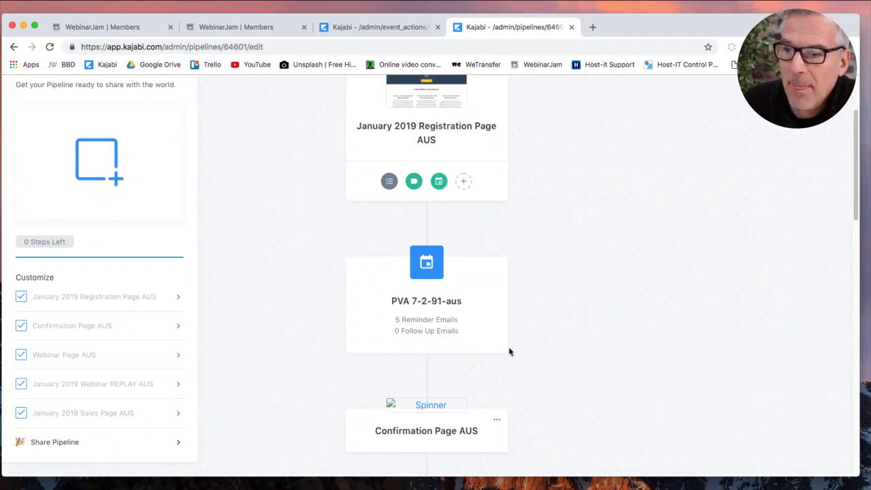
# Open the PVA 7-2-91-aus event's 1-day-before reminder email, 'Reminder: DON'T miss out tomorrow!'.
pyautogui.click(427, 263)
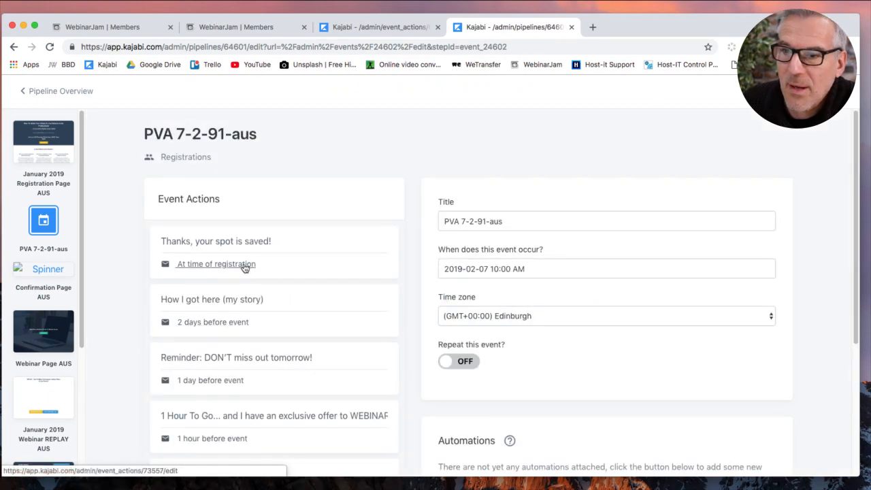
pyautogui.scroll(-3, 244, 268)
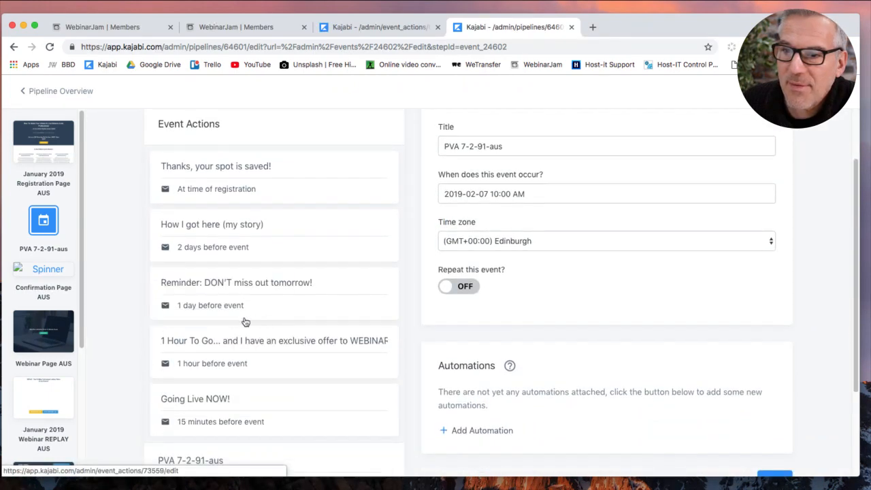
pyautogui.scroll(-3, 259, 351)
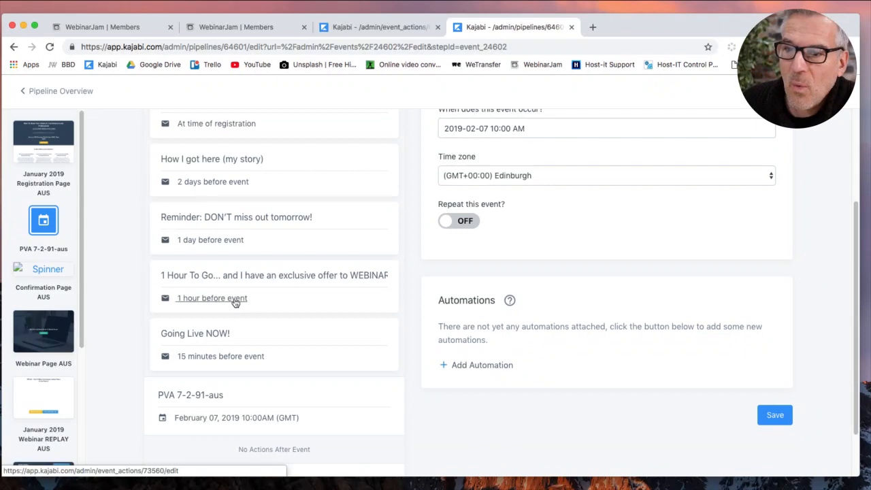
pyautogui.click(229, 241)
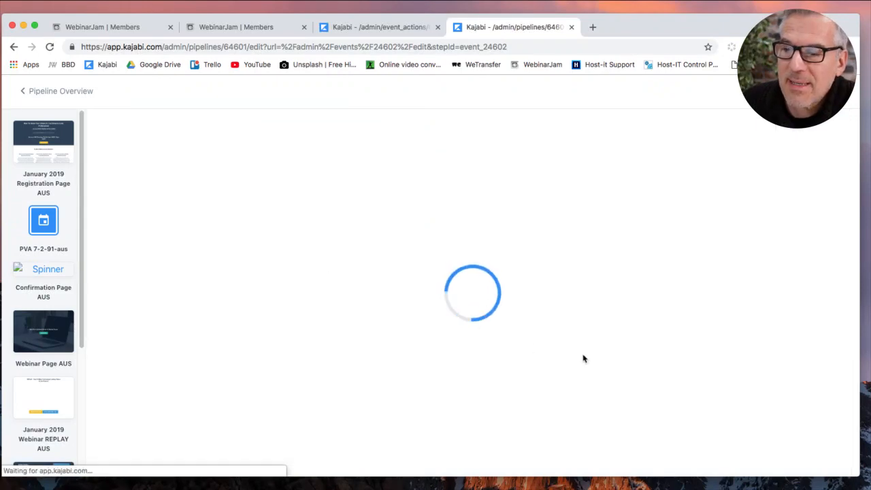
# Scroll to the end of the email body and select the JOIN US HERE button.
pyautogui.scroll(-10, 651, 430)
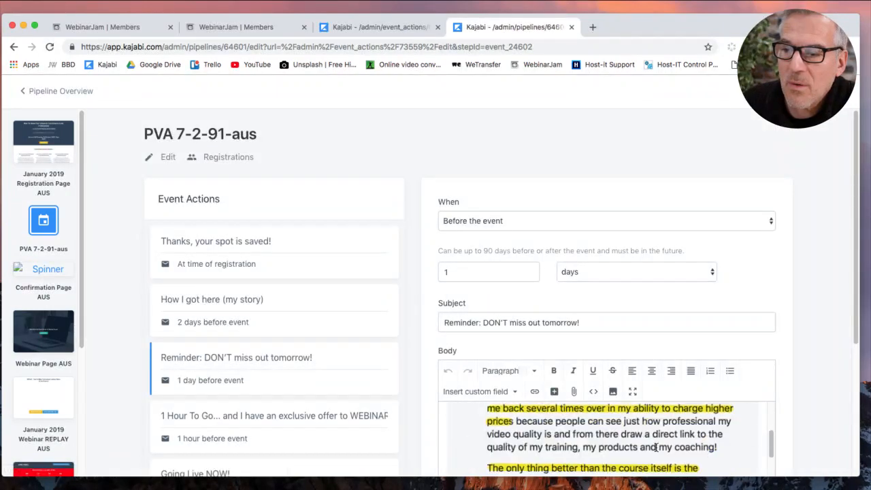
pyautogui.scroll(-5, 778, 398)
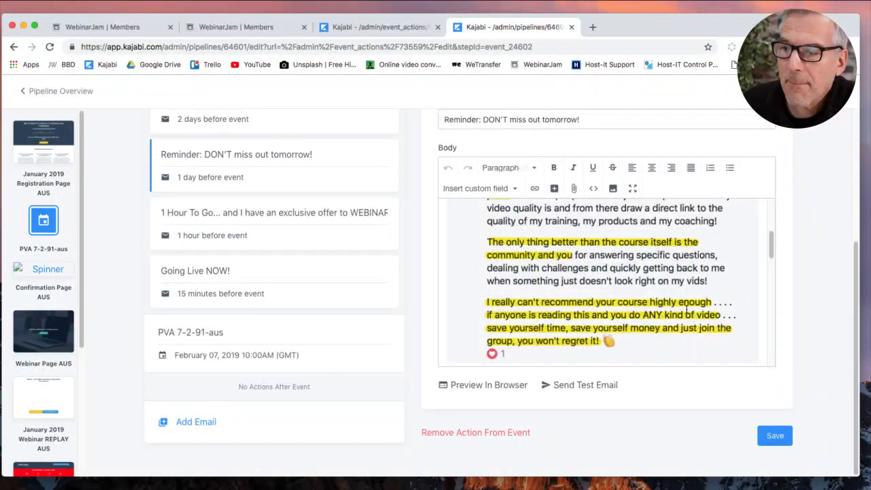
pyautogui.scroll(-1, 773, 270)
pyautogui.moveTo(773, 270); pyautogui.dragTo(772, 354)
pyautogui.click(501, 289)
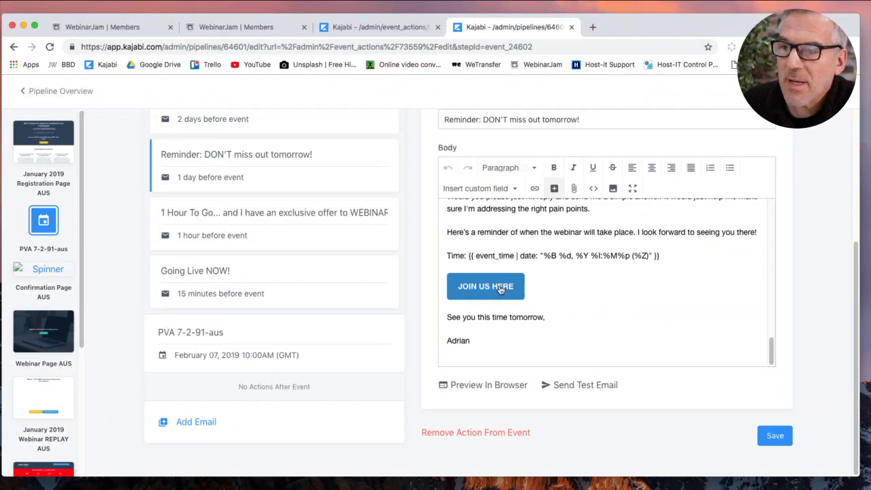
# Delete the JOIN US HERE button's old URL, then switch to the other Kajabi tab.
pyautogui.click(554, 190)
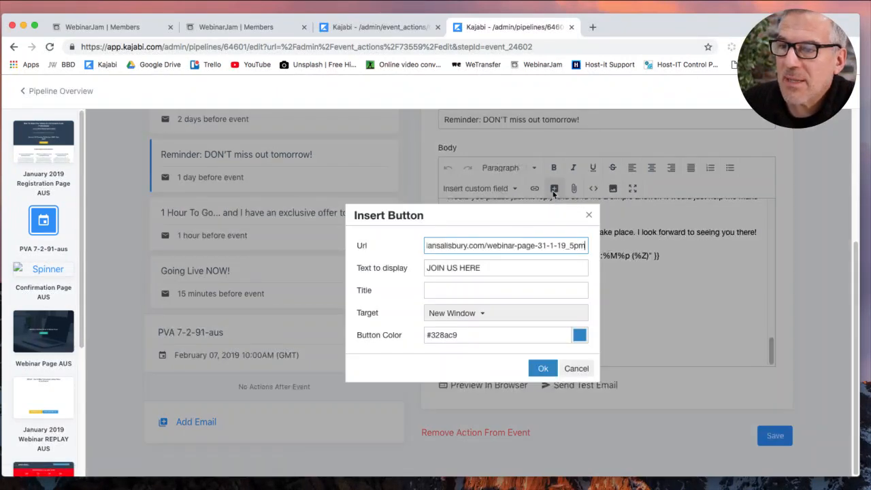
pyautogui.tripleClick(533, 246)
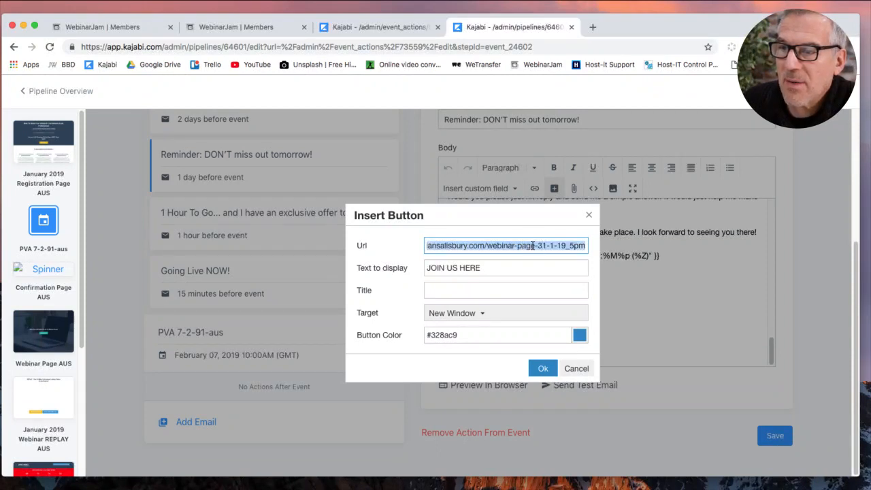
pyautogui.press('BackSpace')
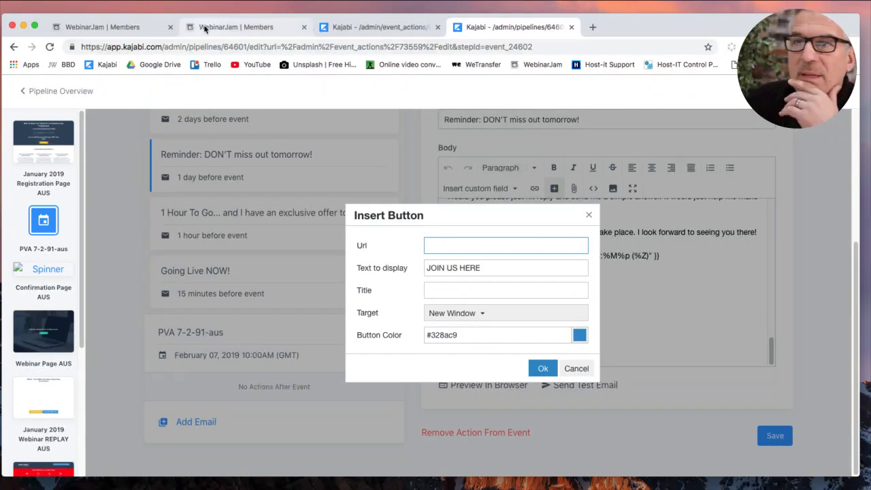
pyautogui.click(377, 28)
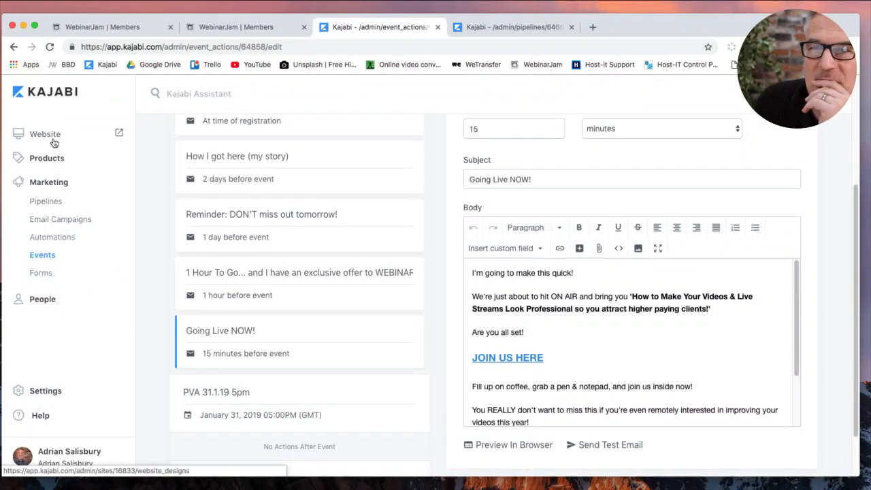
# Leave the unsaved page and open the PVA 7 2 2019 AUS pipeline.
pyautogui.click(47, 202)
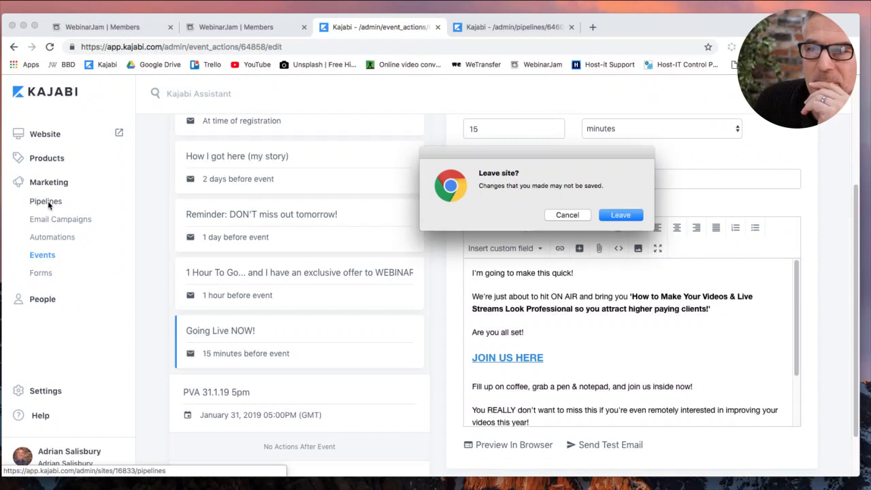
pyautogui.click(621, 215)
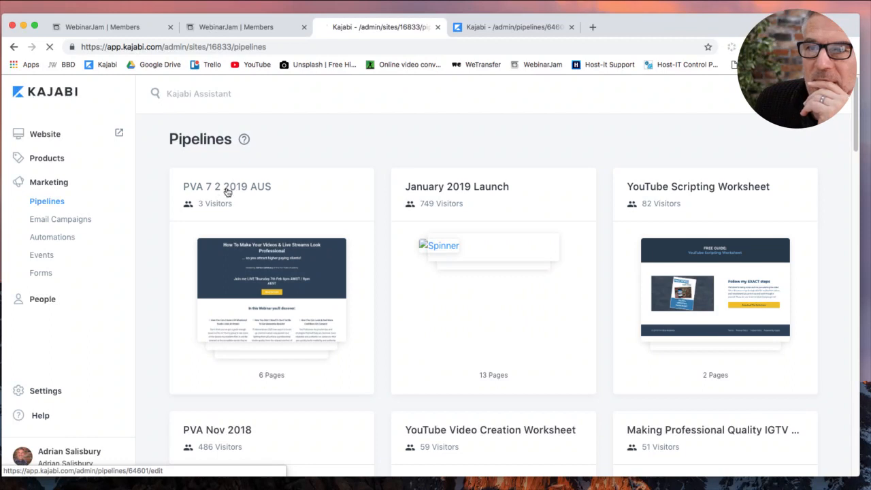
pyautogui.click(267, 250)
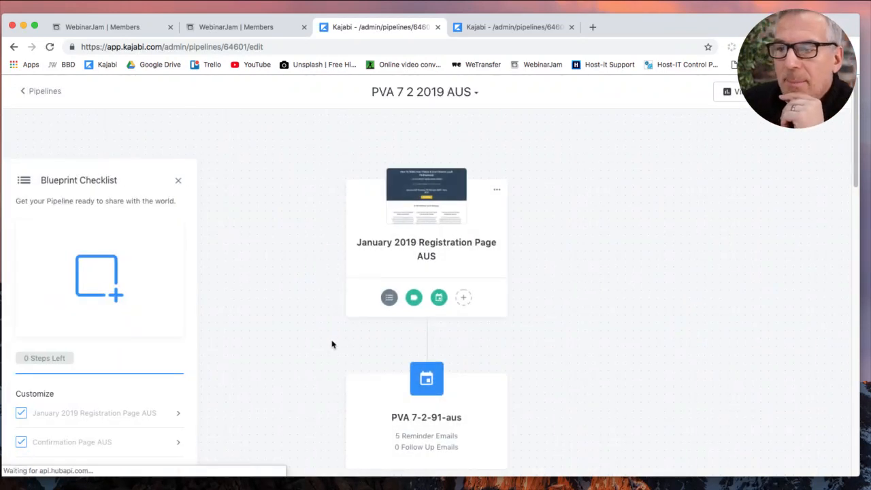
pyautogui.scroll(-10, 332, 344)
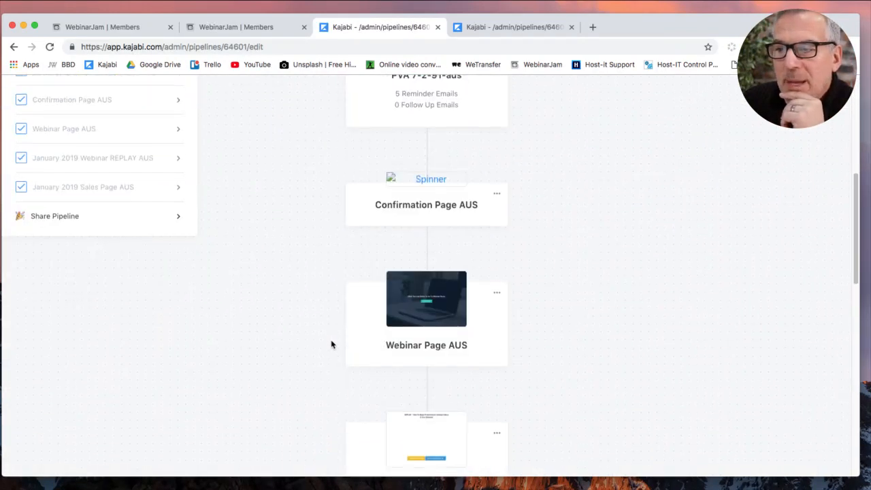
# Copy the Webinar Page AUS URL from its Edit Details settings.
pyautogui.click(499, 214)
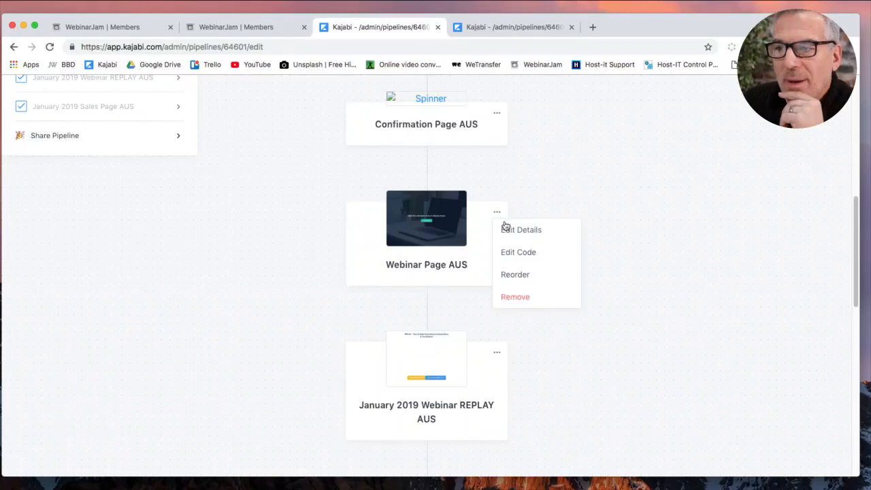
pyautogui.click(507, 231)
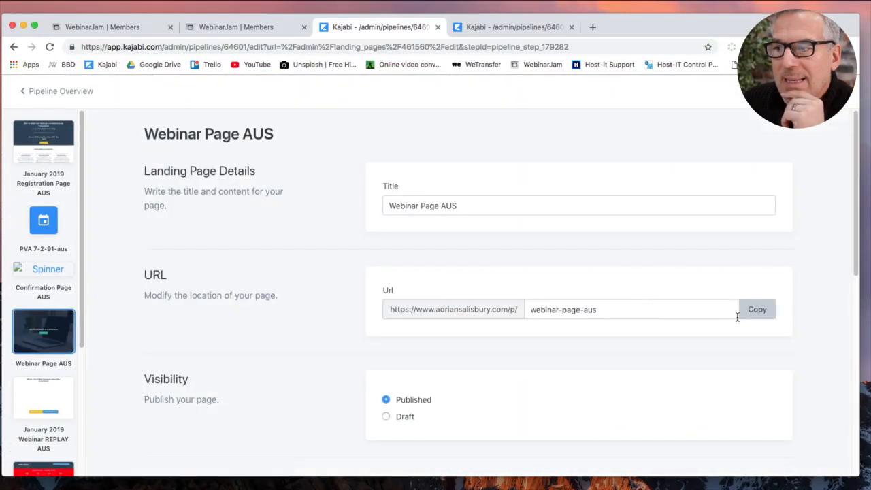
pyautogui.click(758, 310)
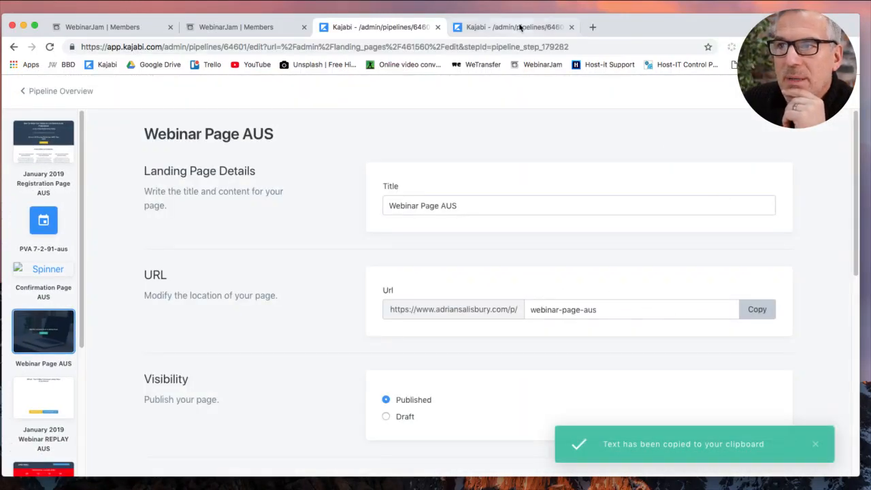
pyautogui.click(515, 28)
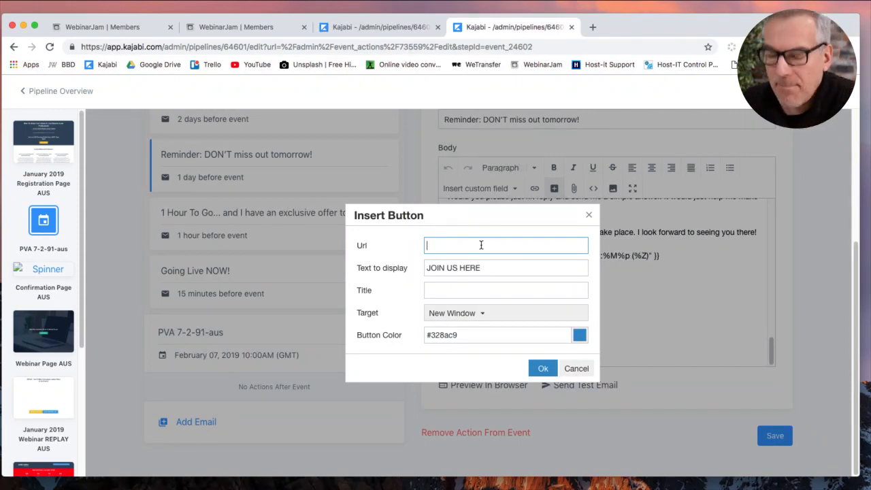
# Paste the Webinar Page AUS URL as the JOIN US HERE button link, stay on the page, and save the reminder email.
pyautogui.write('https://www.adriansalisbury.com/webinar-page-aus')
pyautogui.click(541, 371)
pyautogui.click(596, 322)
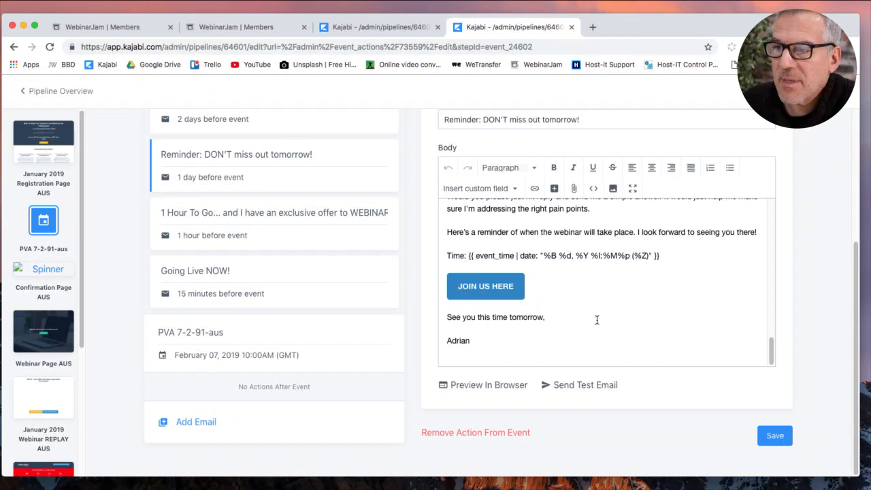
pyautogui.click(806, 91)
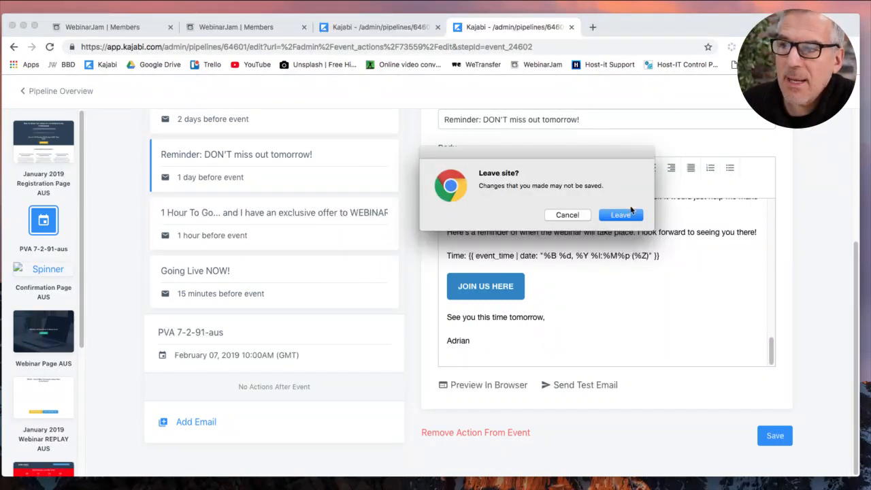
pyautogui.click(584, 216)
pyautogui.click(767, 436)
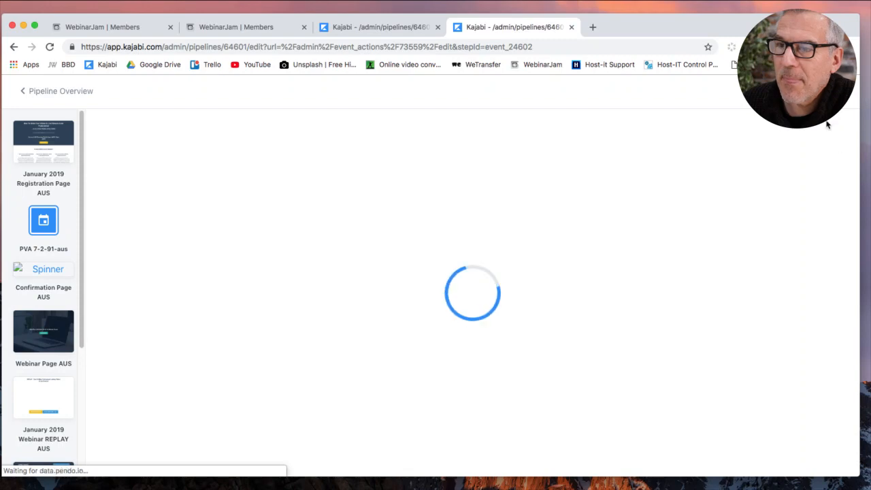
# In the 1 Hour To Go email, replace the JOIN US HERE link with the webinar-page-aus URL.
pyautogui.scroll(-3, 278, 343)
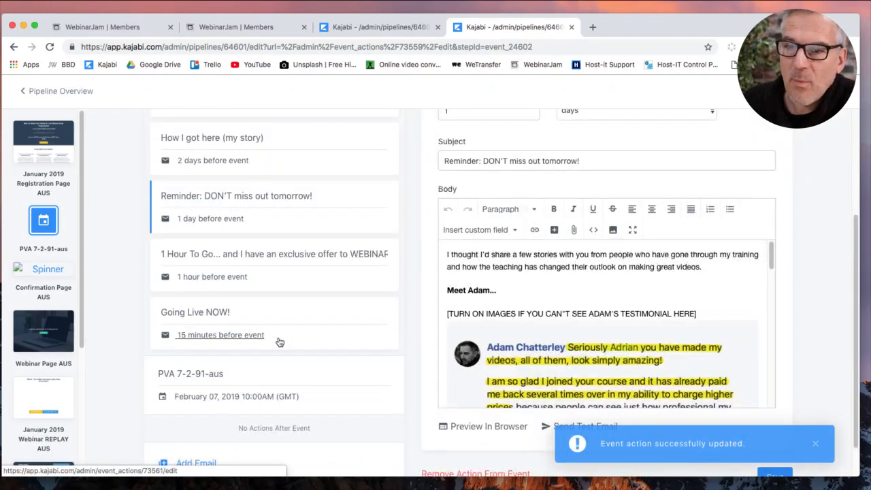
pyautogui.click(229, 279)
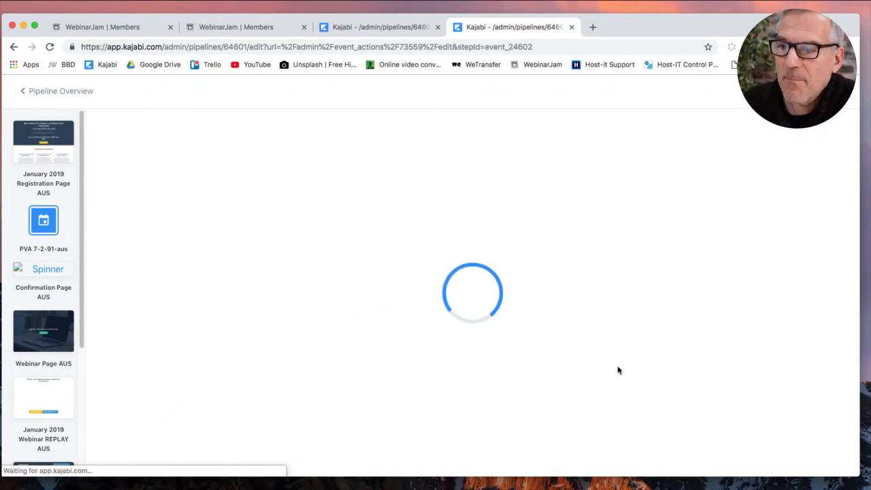
pyautogui.scroll(-3, 652, 408)
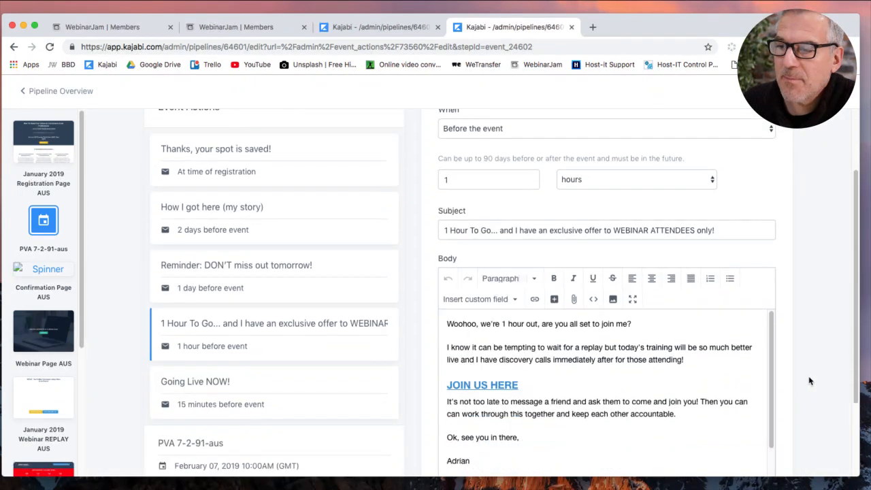
pyautogui.click(477, 351)
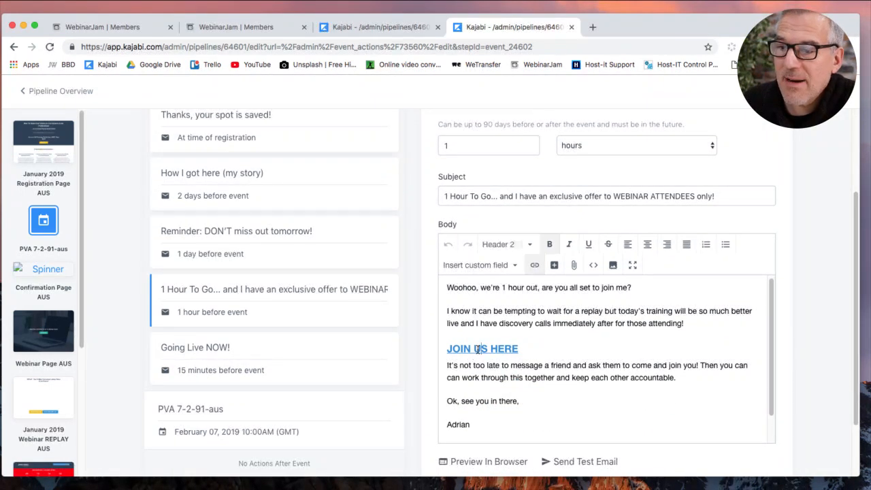
pyautogui.click(535, 265)
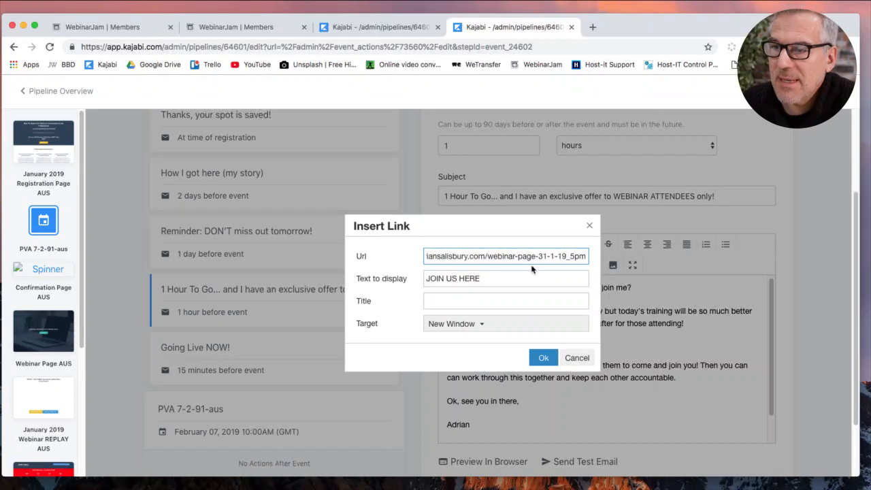
pyautogui.tripleClick(532, 256)
pyautogui.write('https://www.adriansalisbury.com/webinar-page-aus')
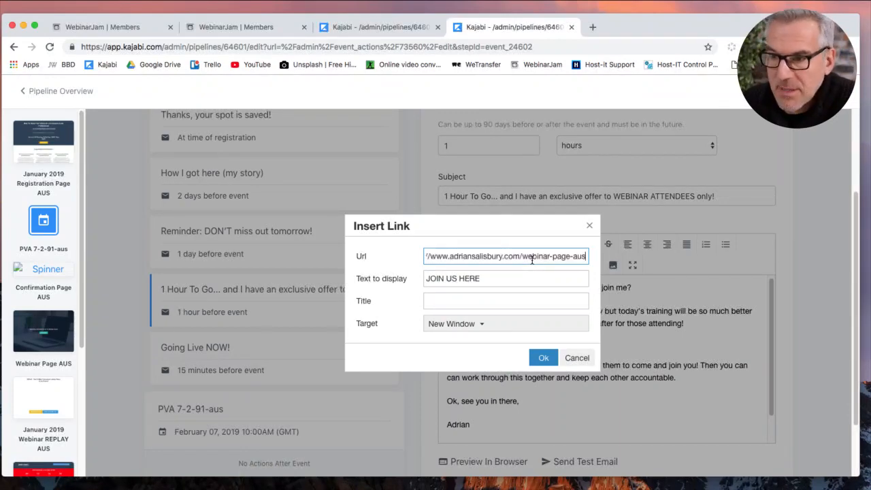
pyautogui.click(543, 357)
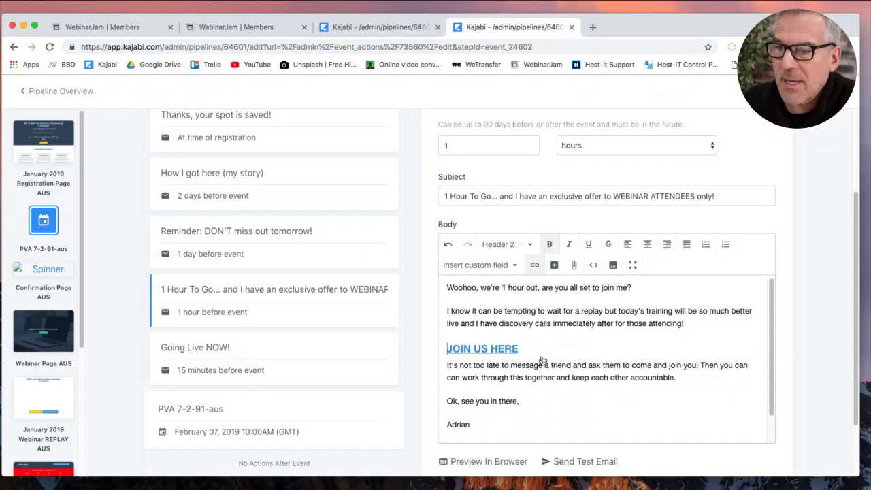
# Save the 1 Hour To Go email and reopen it from the pipeline.
pyautogui.scroll(-2, 776, 381)
pyautogui.click(773, 435)
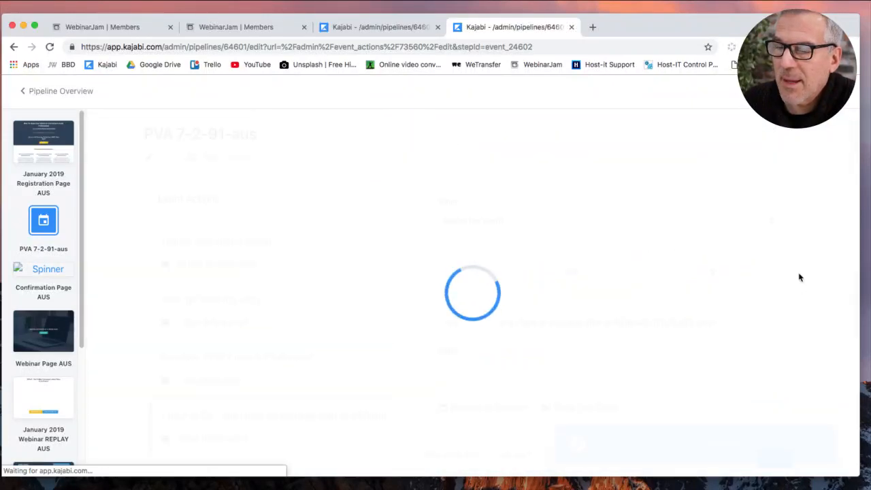
pyautogui.scroll(-3, 792, 324)
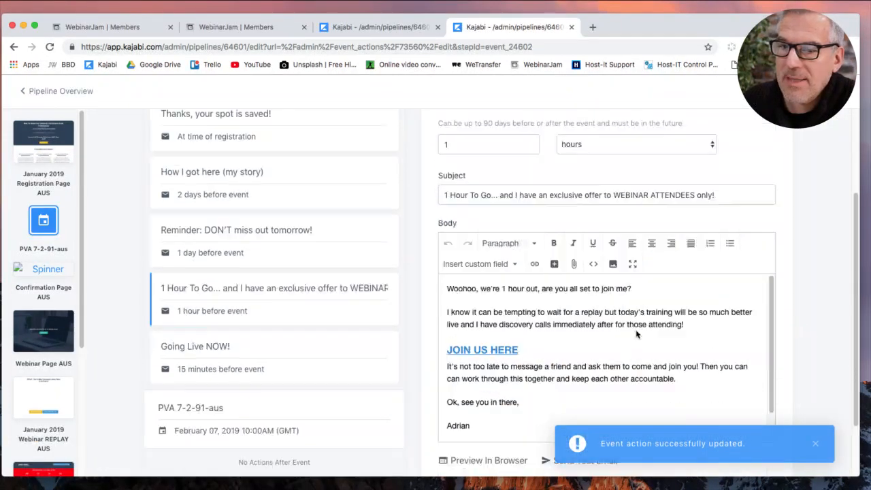
pyautogui.click(219, 314)
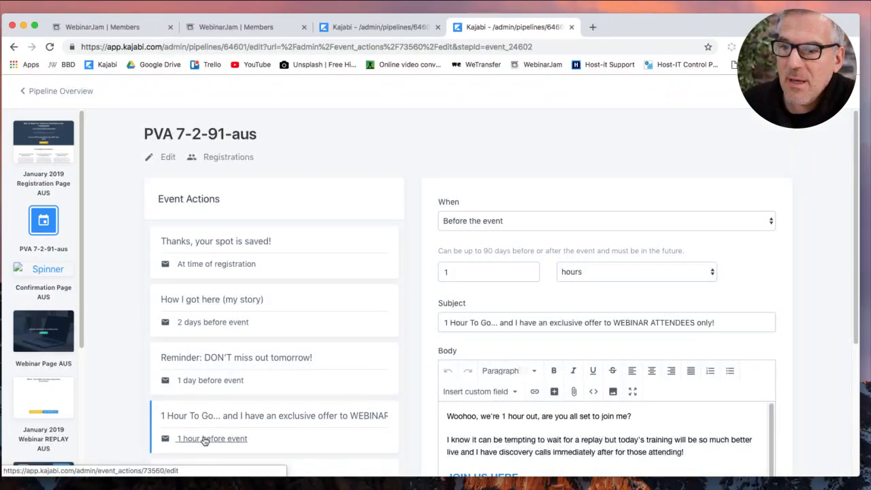
pyautogui.scroll(-2, 214, 403)
# Replace the Going Live NOW! email's JOIN US HERE link with the webinar-page-aus URL and save it.
pyautogui.click(211, 405)
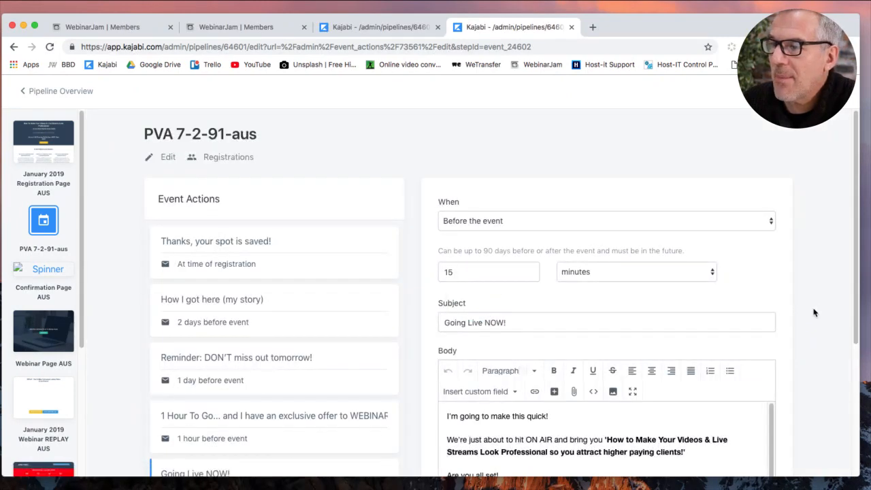
pyautogui.scroll(-2, 813, 311)
pyautogui.scroll(-1, 815, 314)
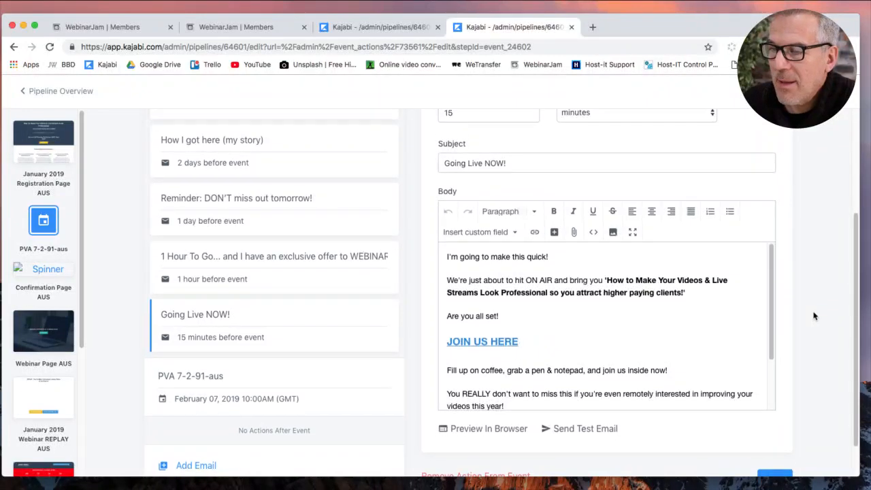
pyautogui.scroll(-1, 815, 315)
pyautogui.click(461, 333)
pyautogui.click(534, 224)
pyautogui.tripleClick(517, 258)
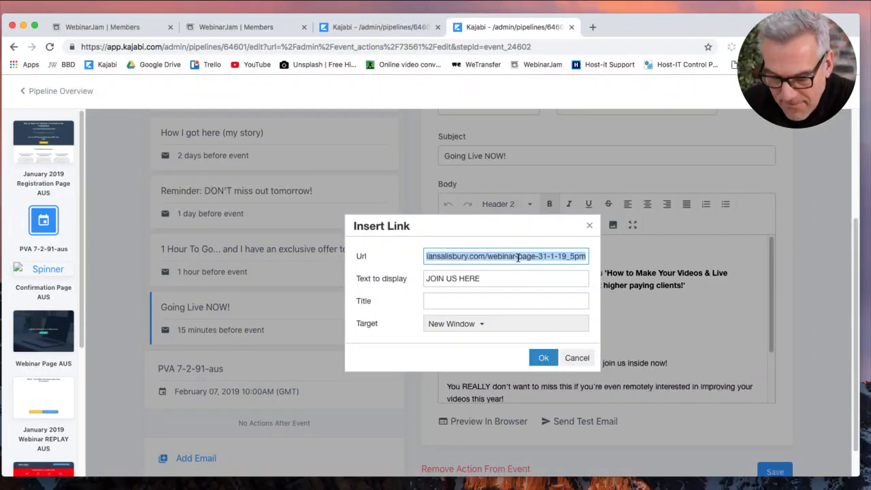
pyautogui.write('www.iansalisbury.com/webinar-page-aus')
pyautogui.click(544, 358)
pyautogui.scroll(-1, 686, 362)
pyautogui.scroll(-1, 686, 362)
pyautogui.click(775, 471)
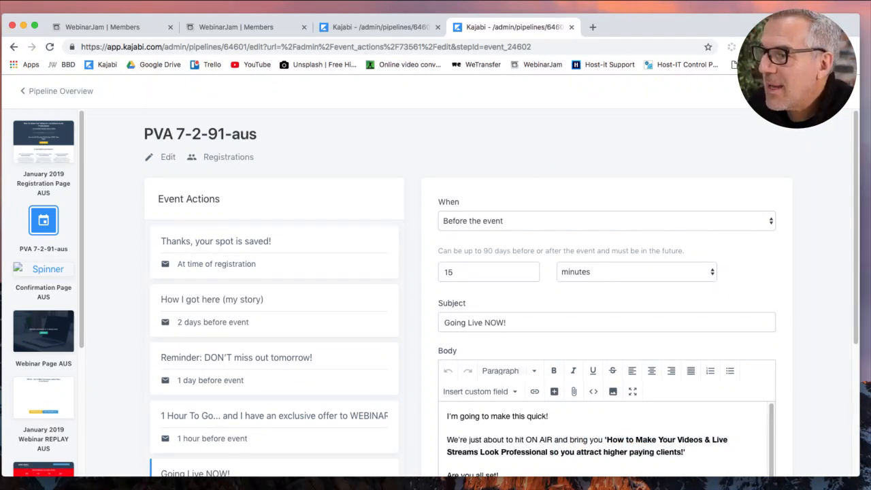
pyautogui.press('super+Tab')
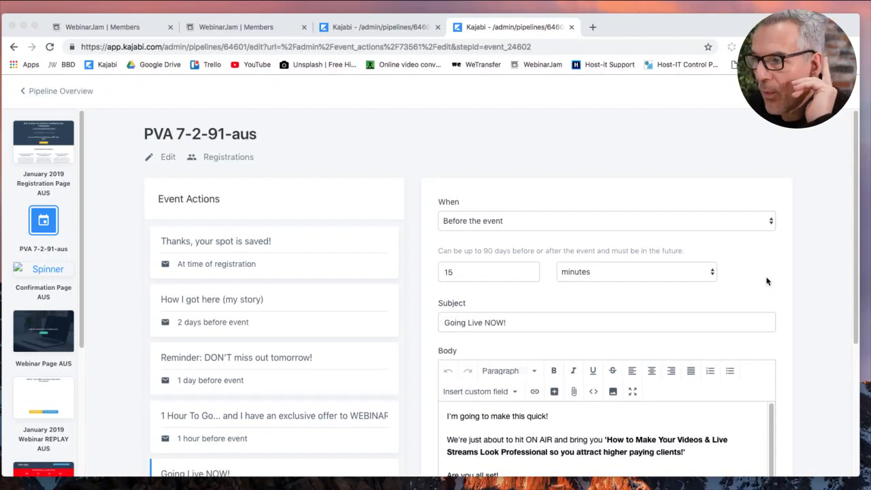
pyautogui.click(814, 290)
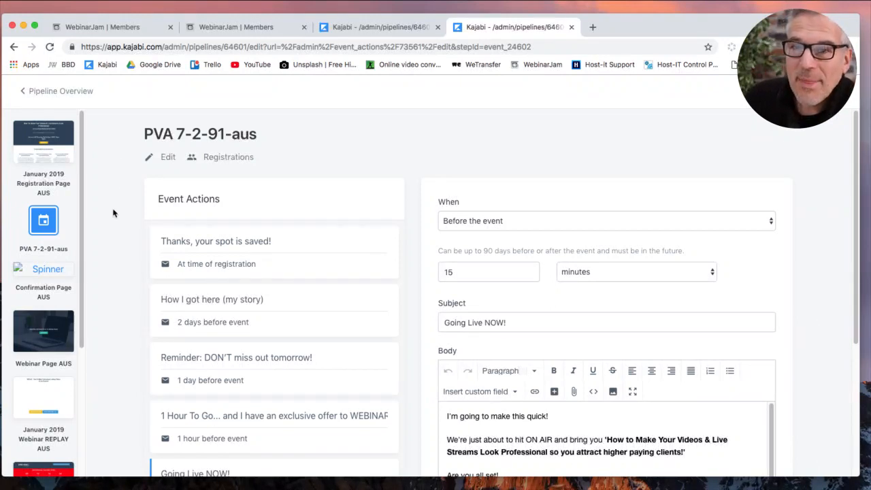
# Return to the PVA 7 2 2019 AUS pipeline overview via the Pipeline Overview back link.
pyautogui.click(70, 92)
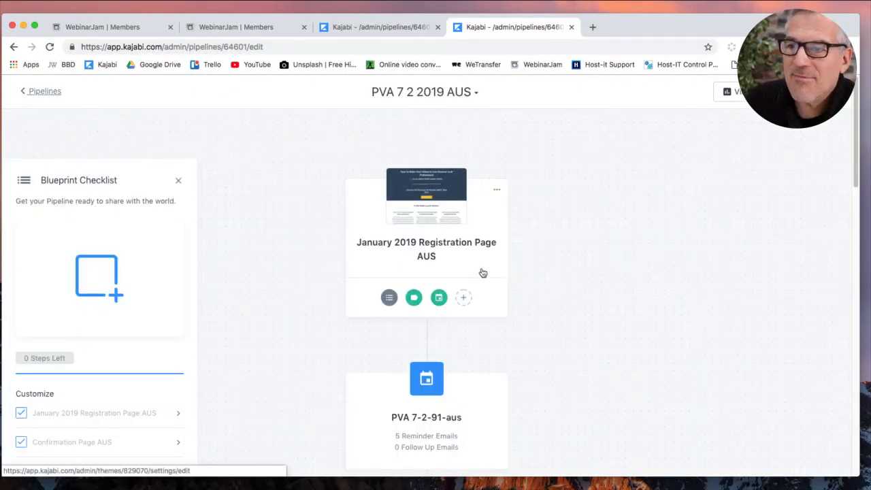
pyautogui.scroll(-3, 509, 334)
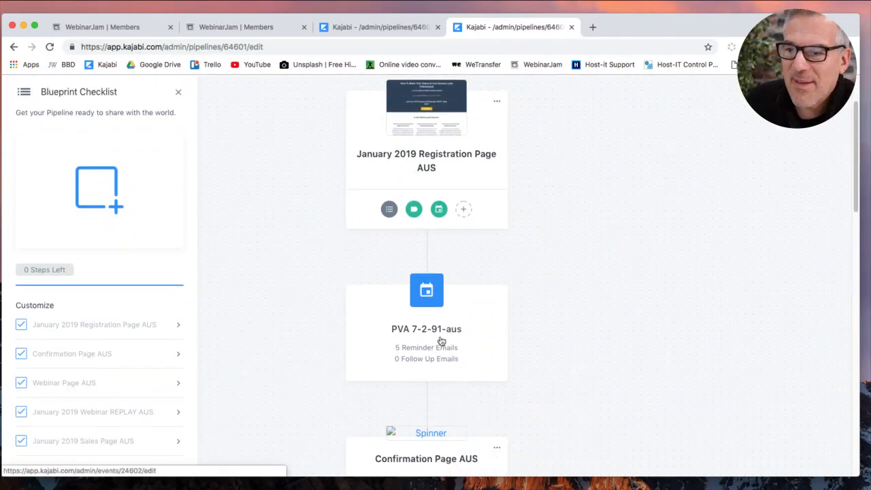
pyautogui.scroll(-5, 486, 356)
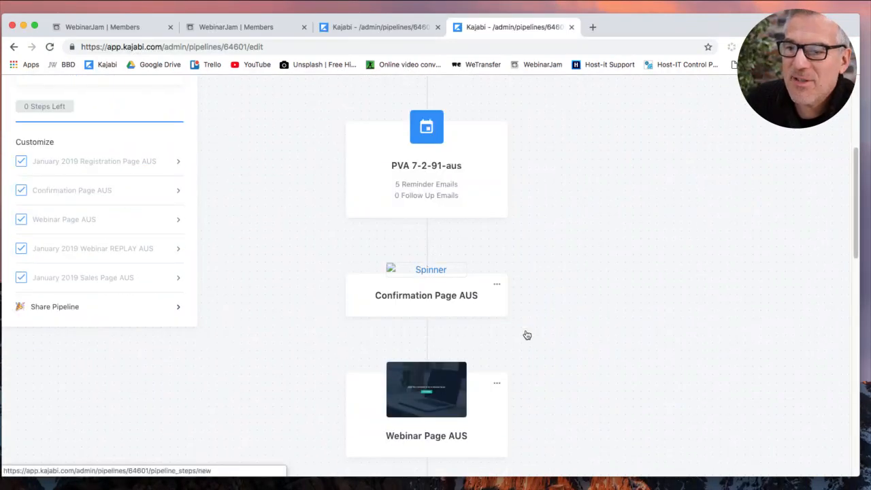
pyautogui.scroll(-5, 527, 335)
pyautogui.scroll(-5, 543, 325)
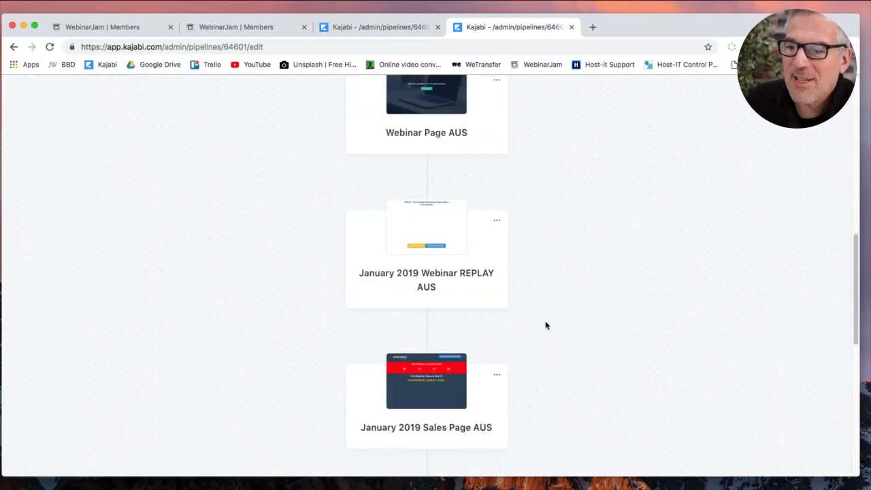
pyautogui.scroll(-5, 541, 310)
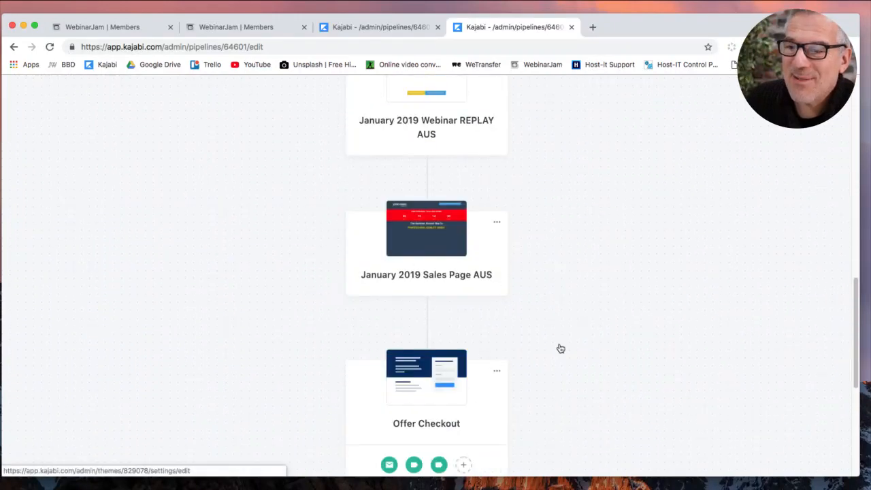
pyautogui.scroll(-4, 560, 347)
pyautogui.scroll(-4, 523, 331)
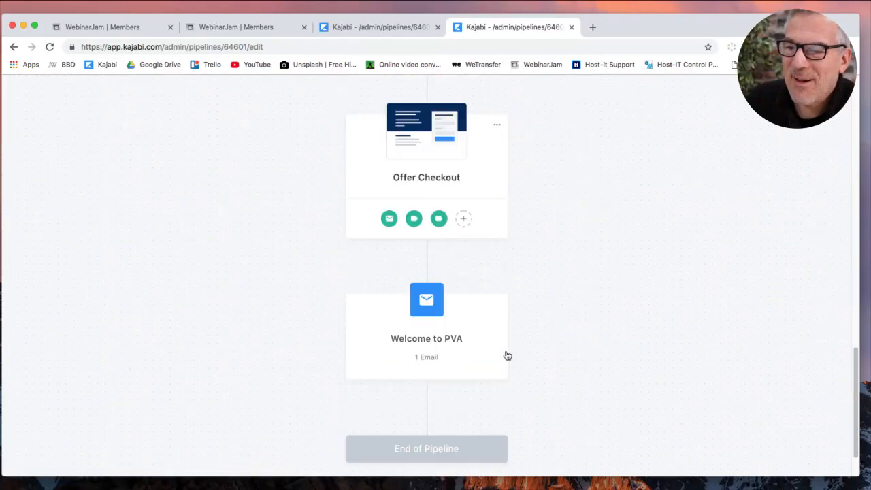
pyautogui.scroll(20, 552, 361)
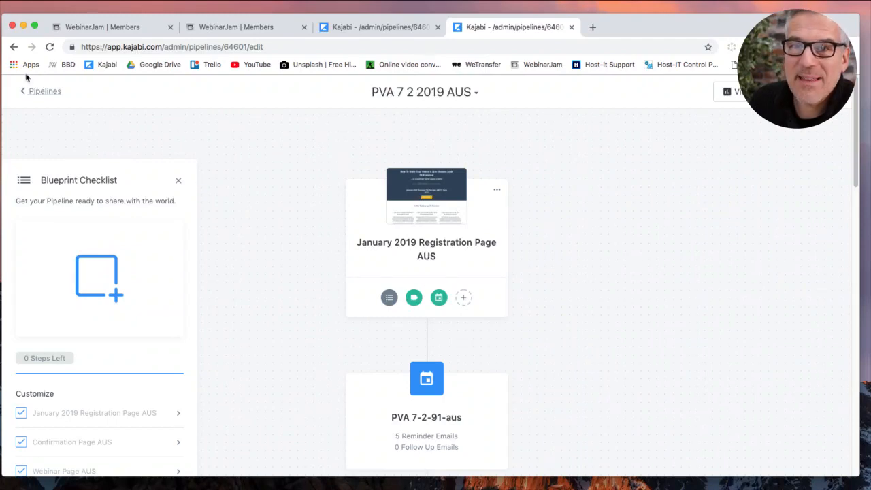
# Return to the full Pipelines list showing PVA 7 2 2019 AUS.
pyautogui.click(43, 92)
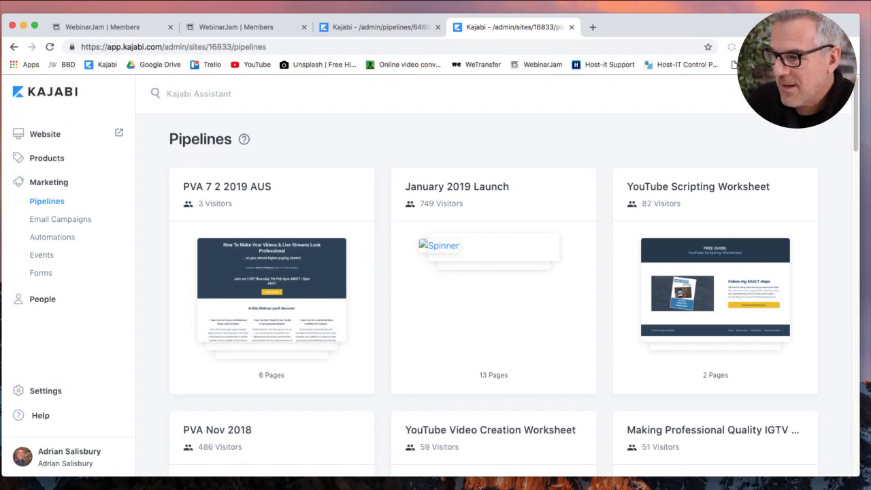
pyautogui.press('super+Tab')
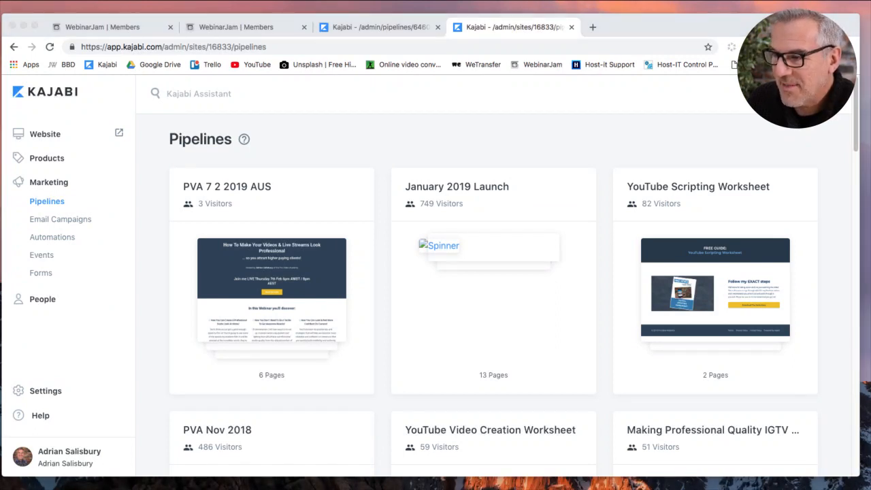